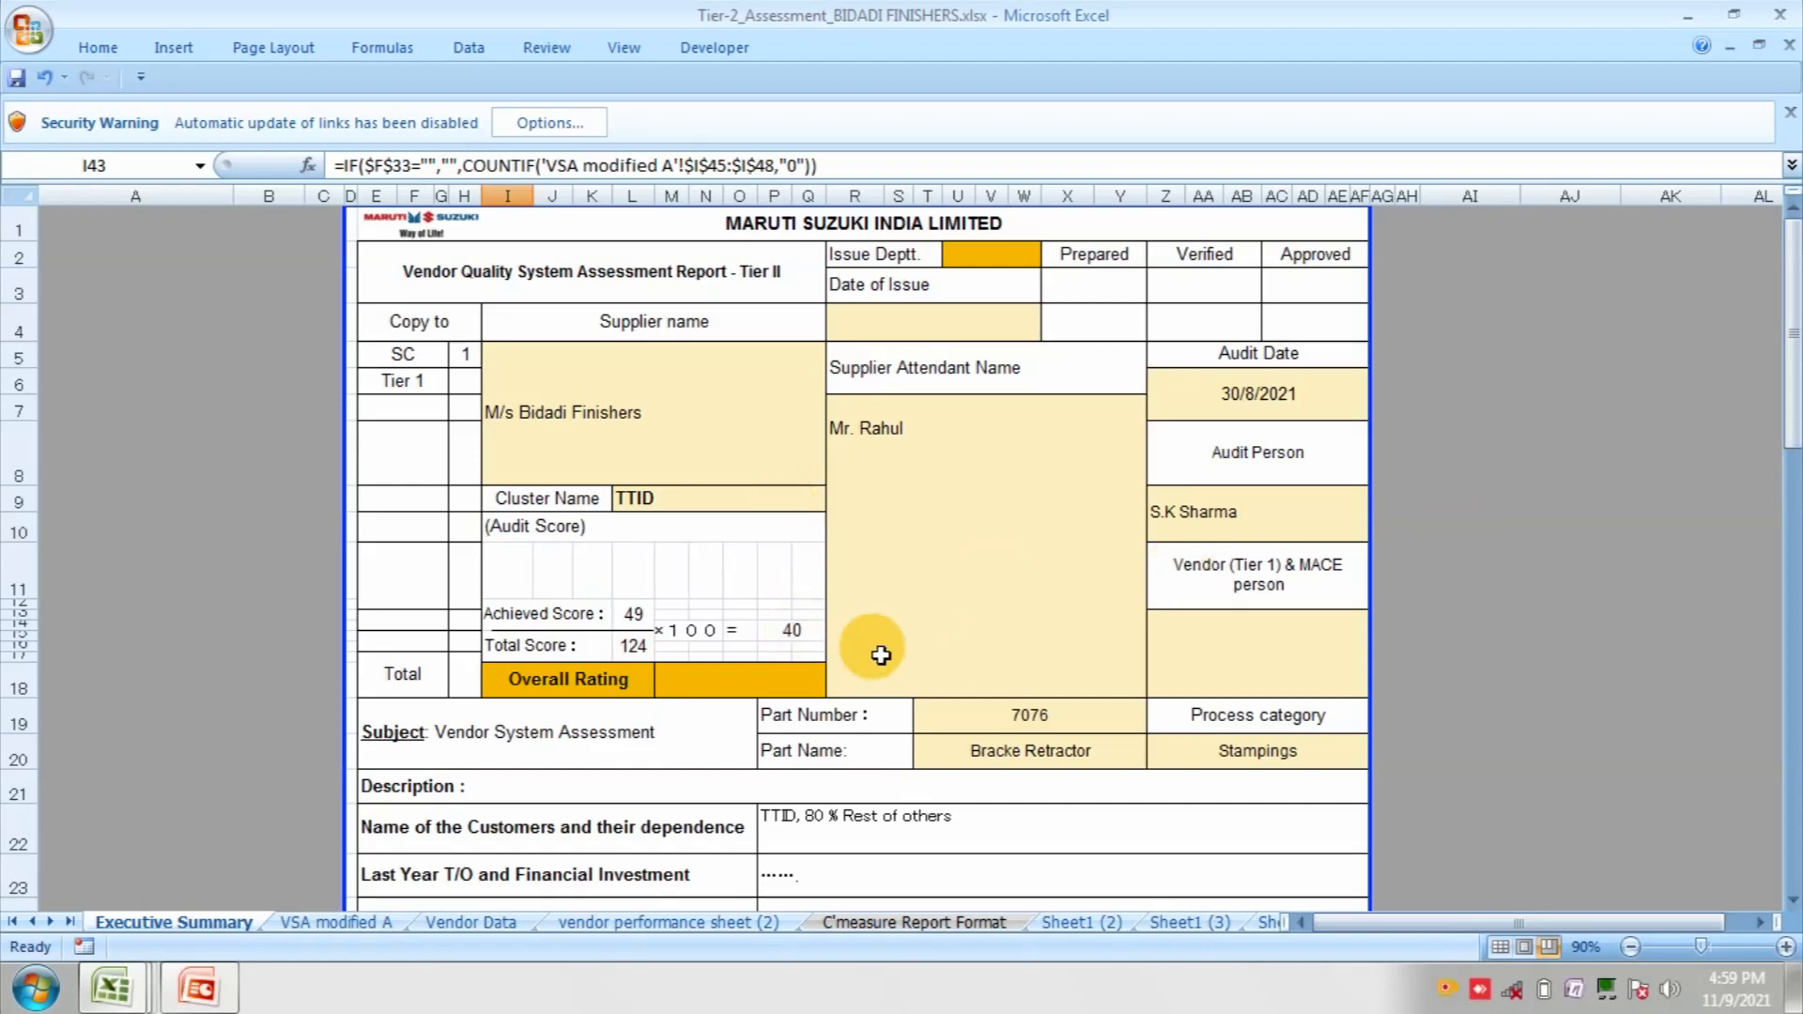
Step: Review the Executive Summary sheet and the assessment clauses listed on Sheet1 (3)
{"action": "left_click_drag", "start_coordinate": [1791, 351], "coordinate": [1793, 709]}
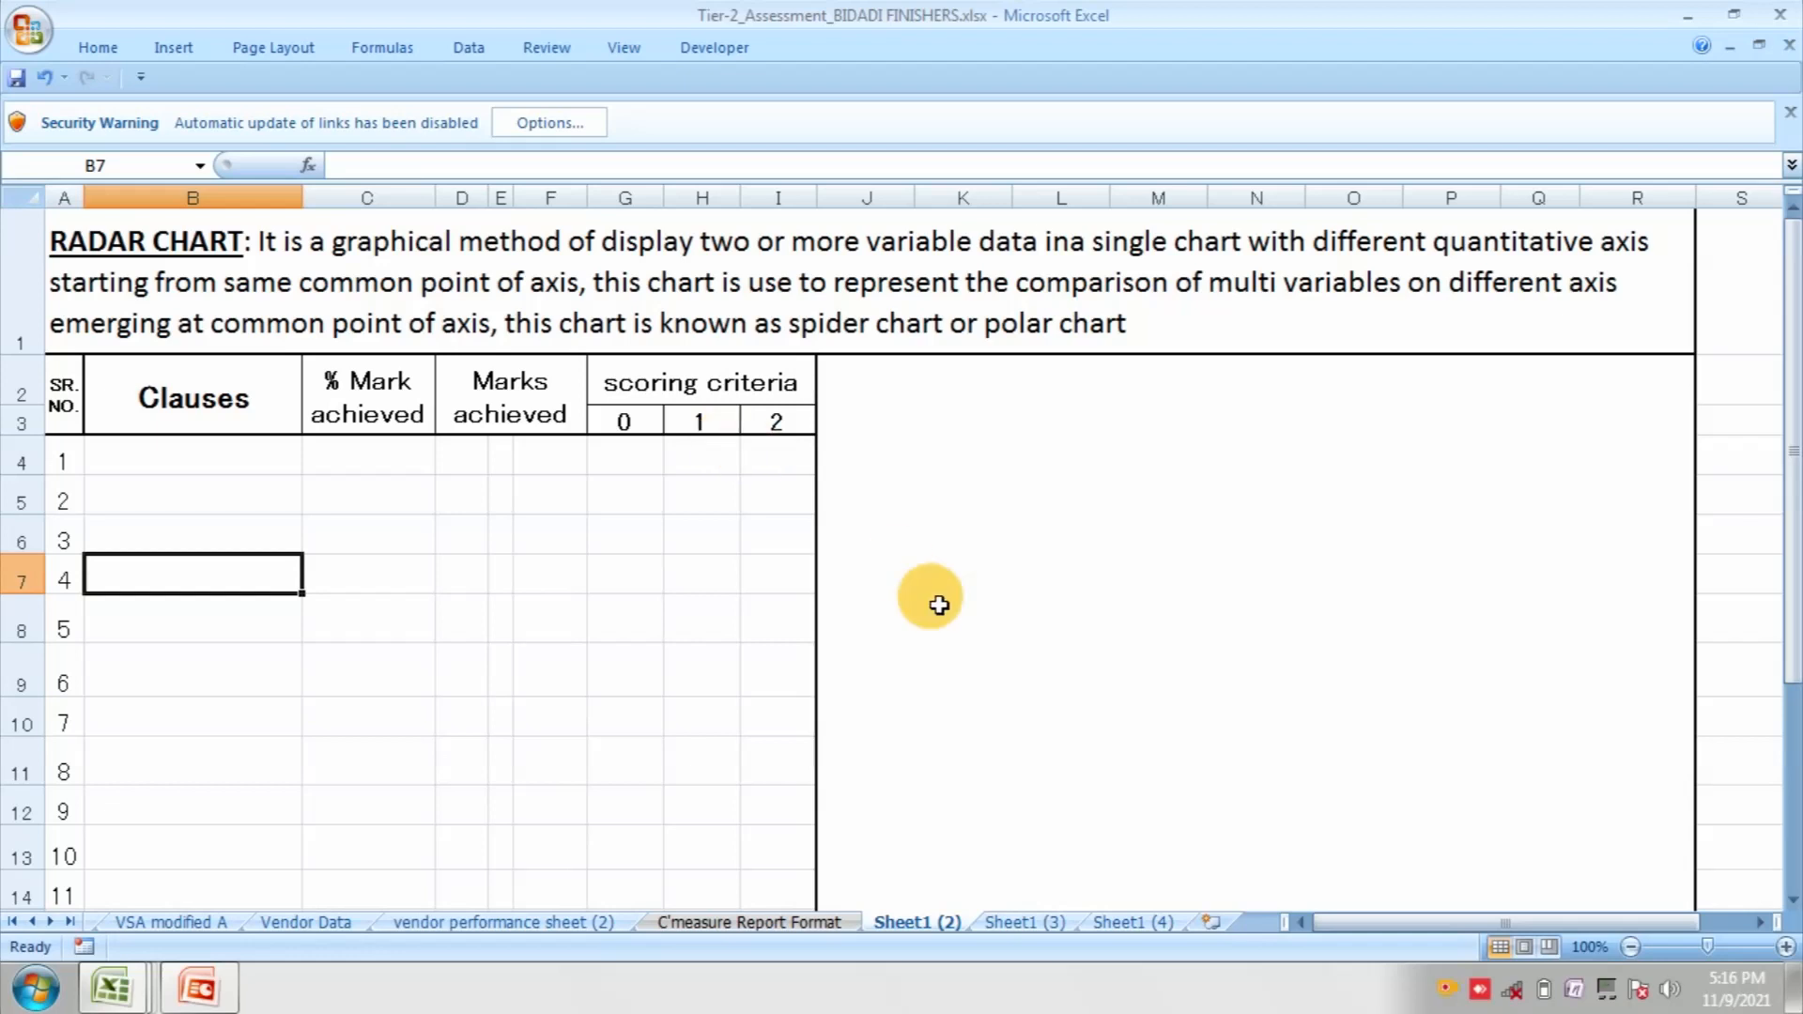
{"action": "left_click", "coordinate": [1016, 924]}
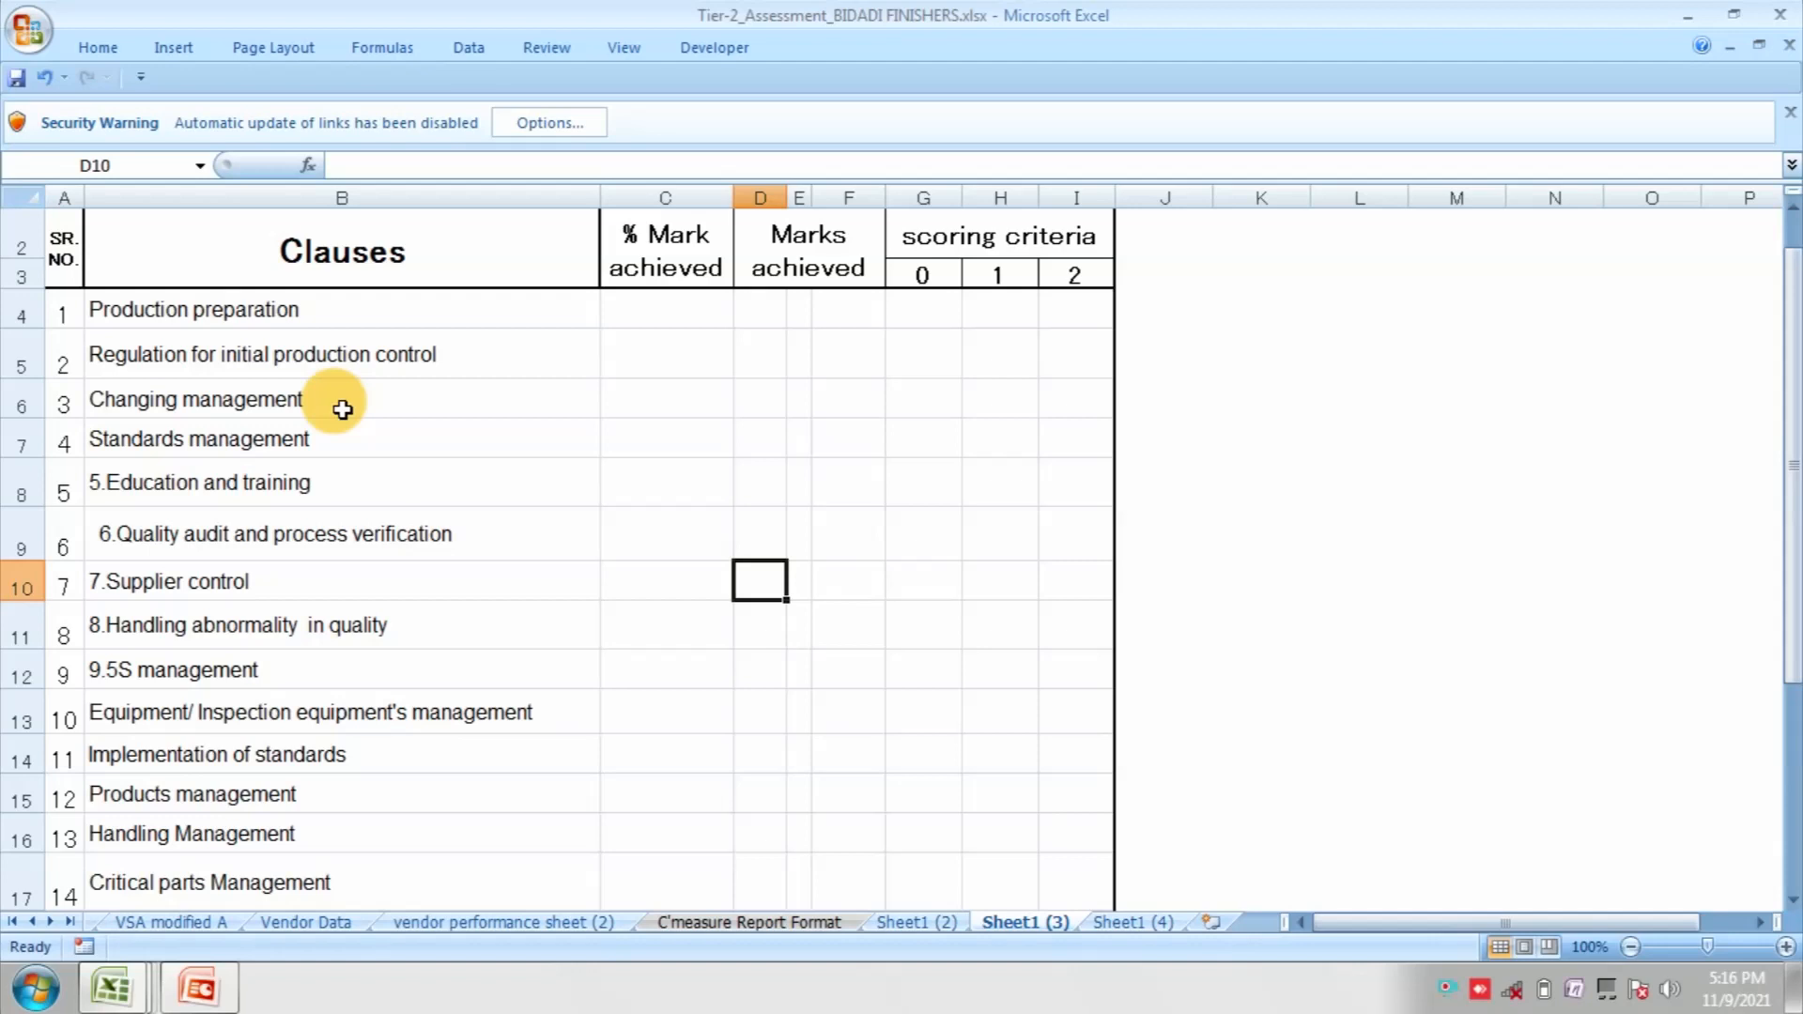
{"action": "left_click", "coordinate": [218, 322]}
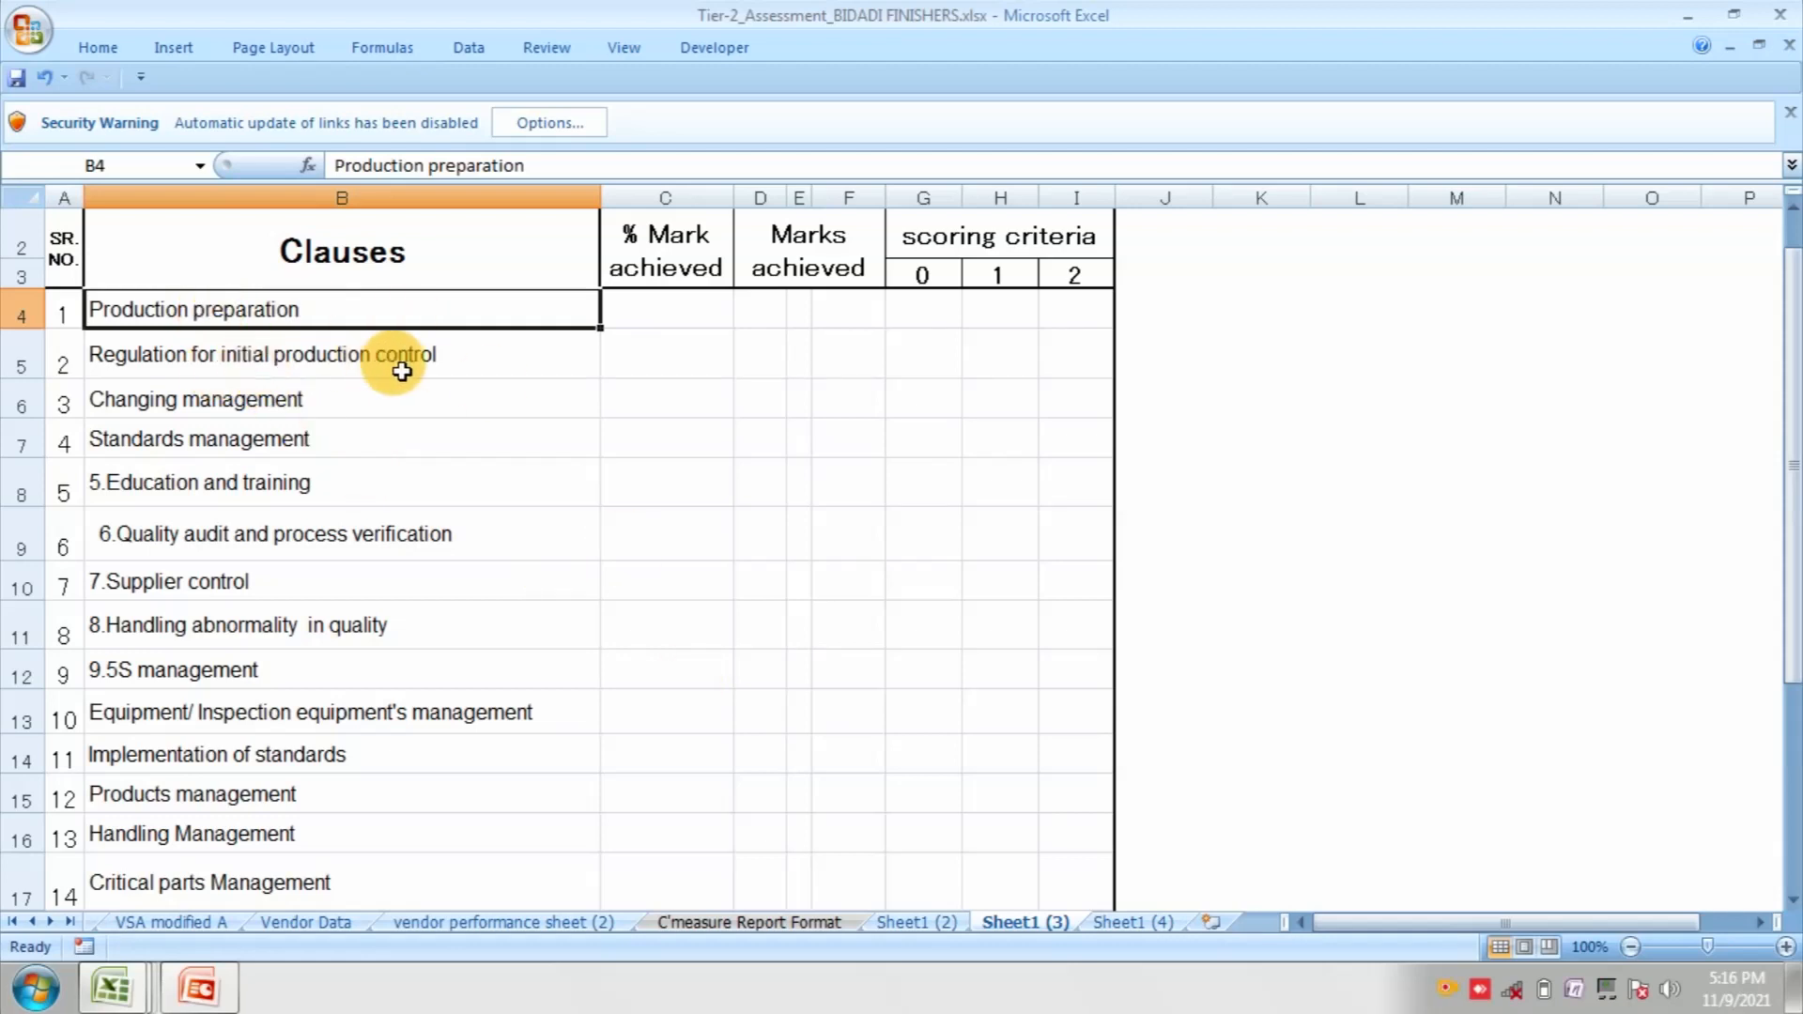
{"action": "left_click", "coordinate": [270, 408]}
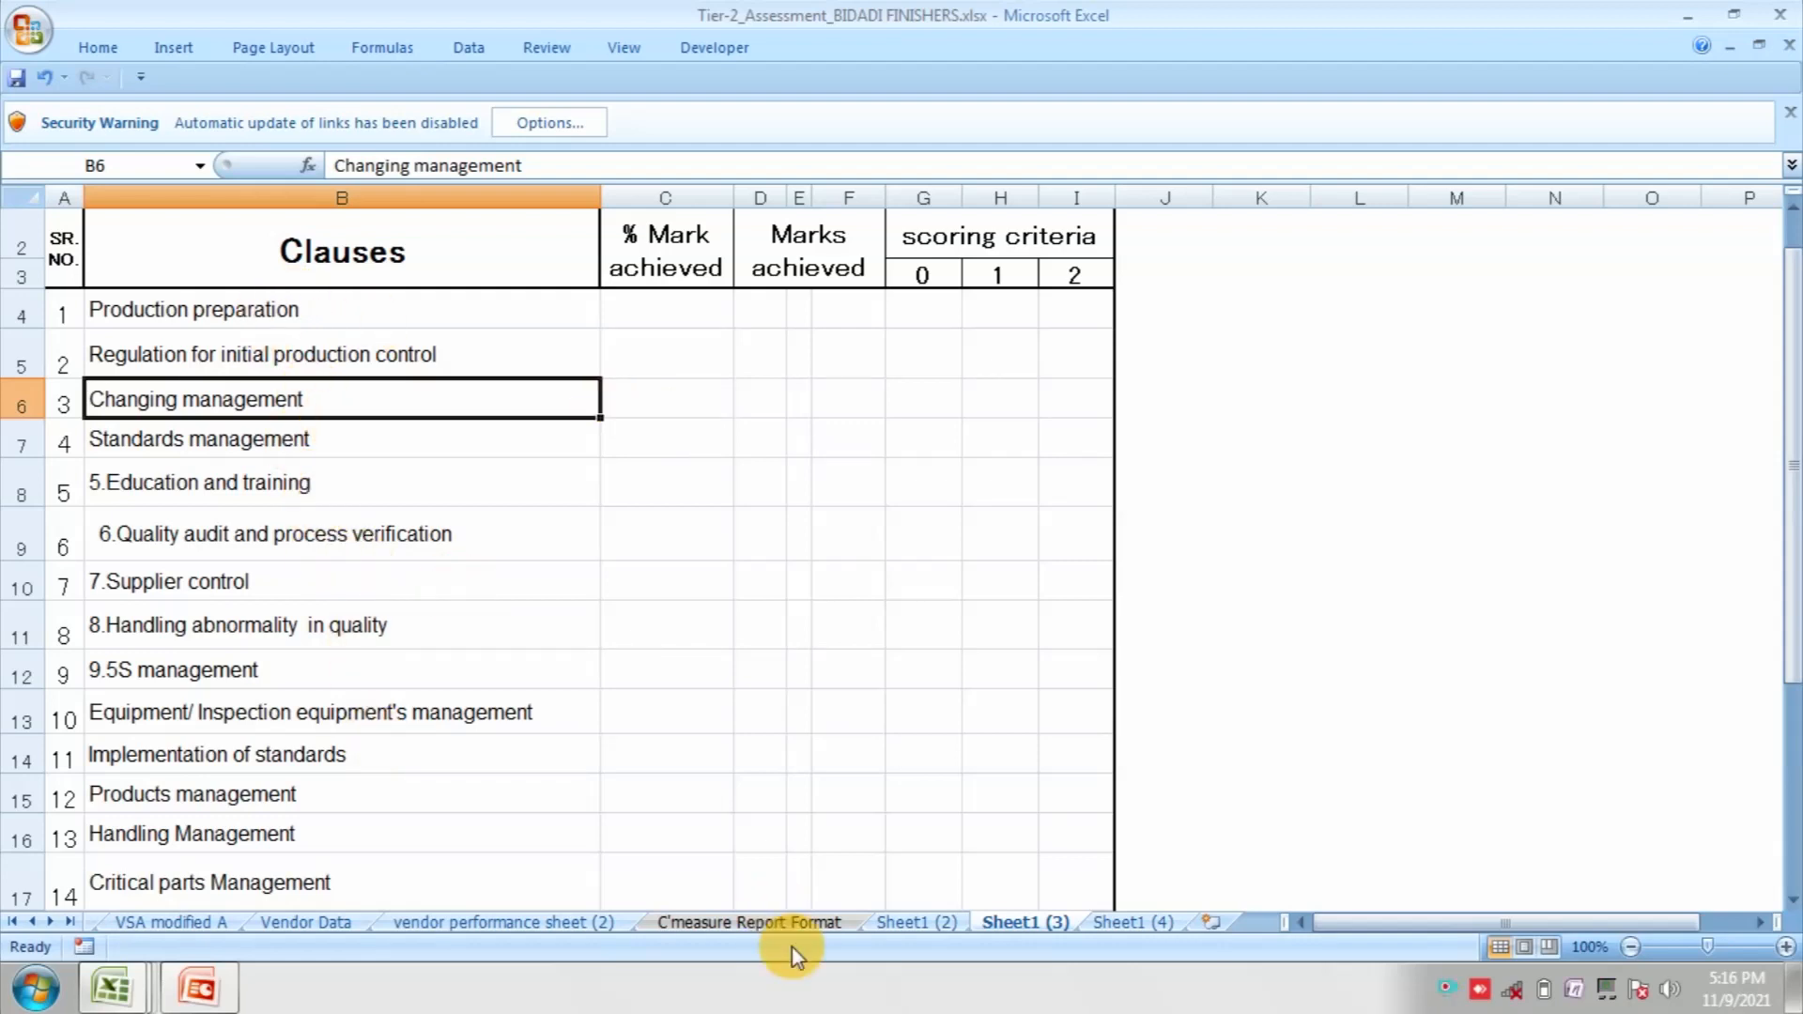
Step: On Sheet1 (4), keep the ribbon permanently expanded and fill column F, the maximum marks, with orange
{"action": "left_click", "coordinate": [1124, 924]}
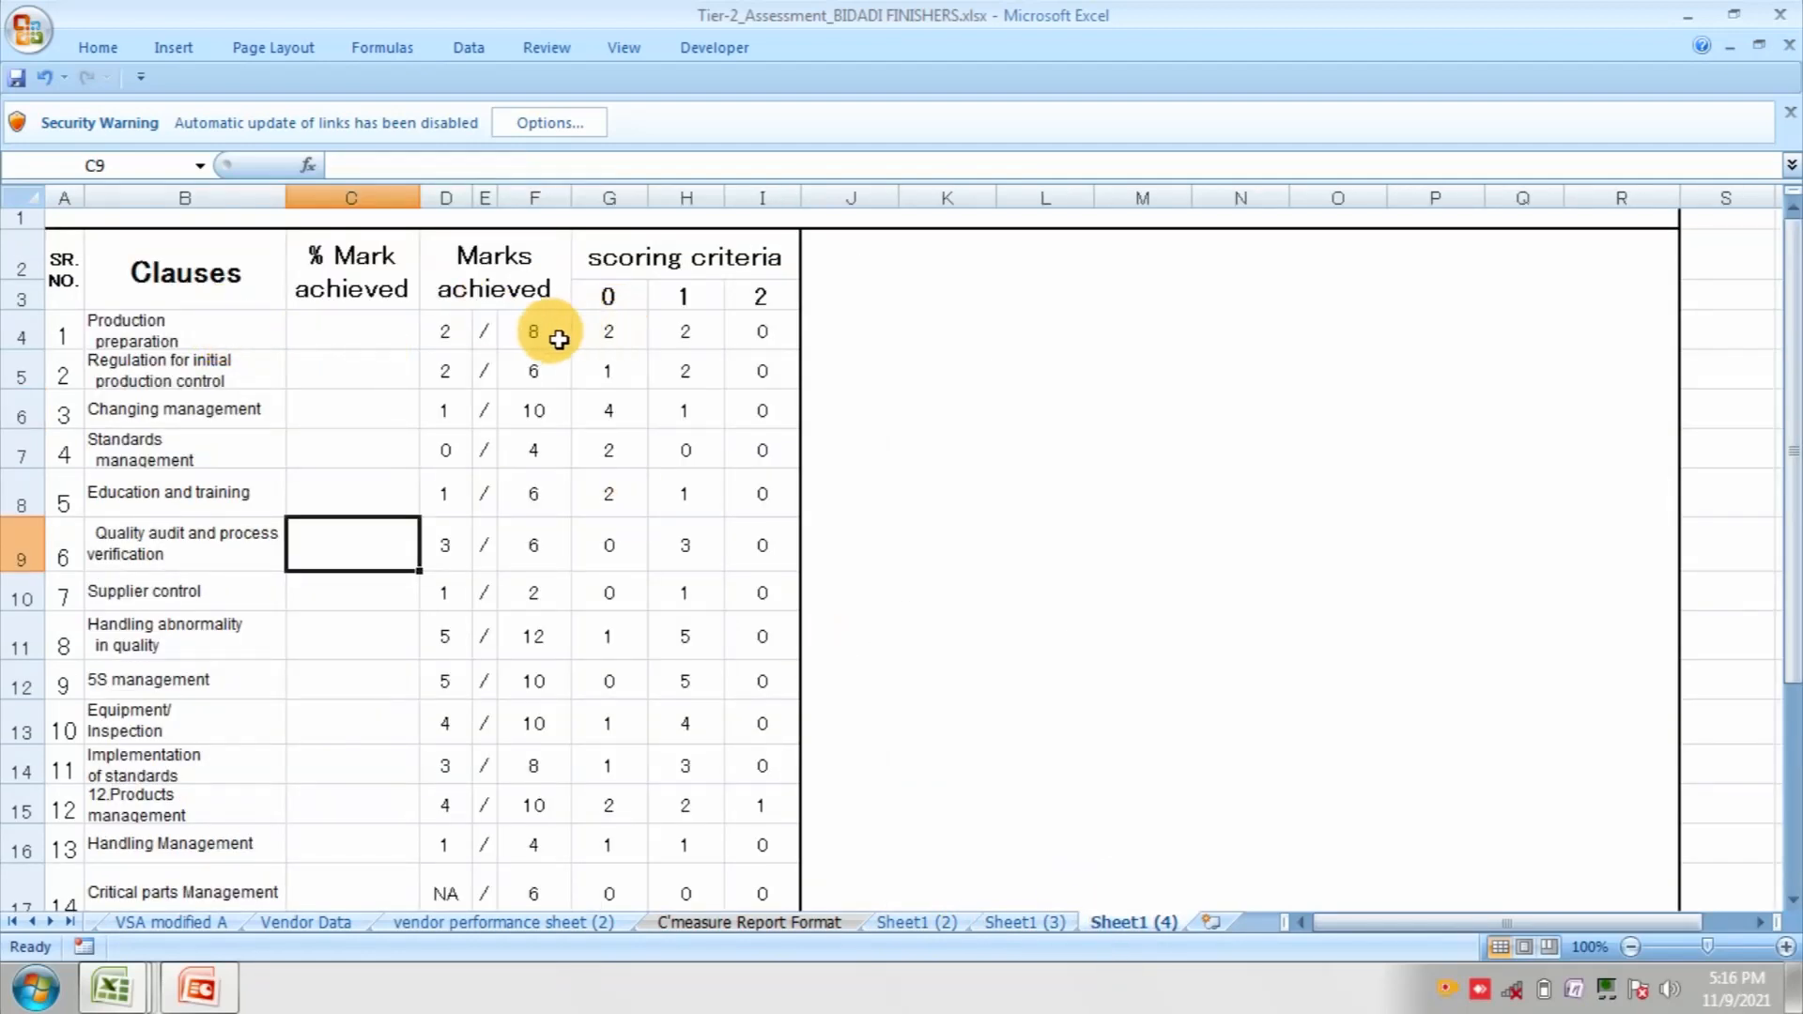
{"action": "left_click", "coordinate": [560, 199]}
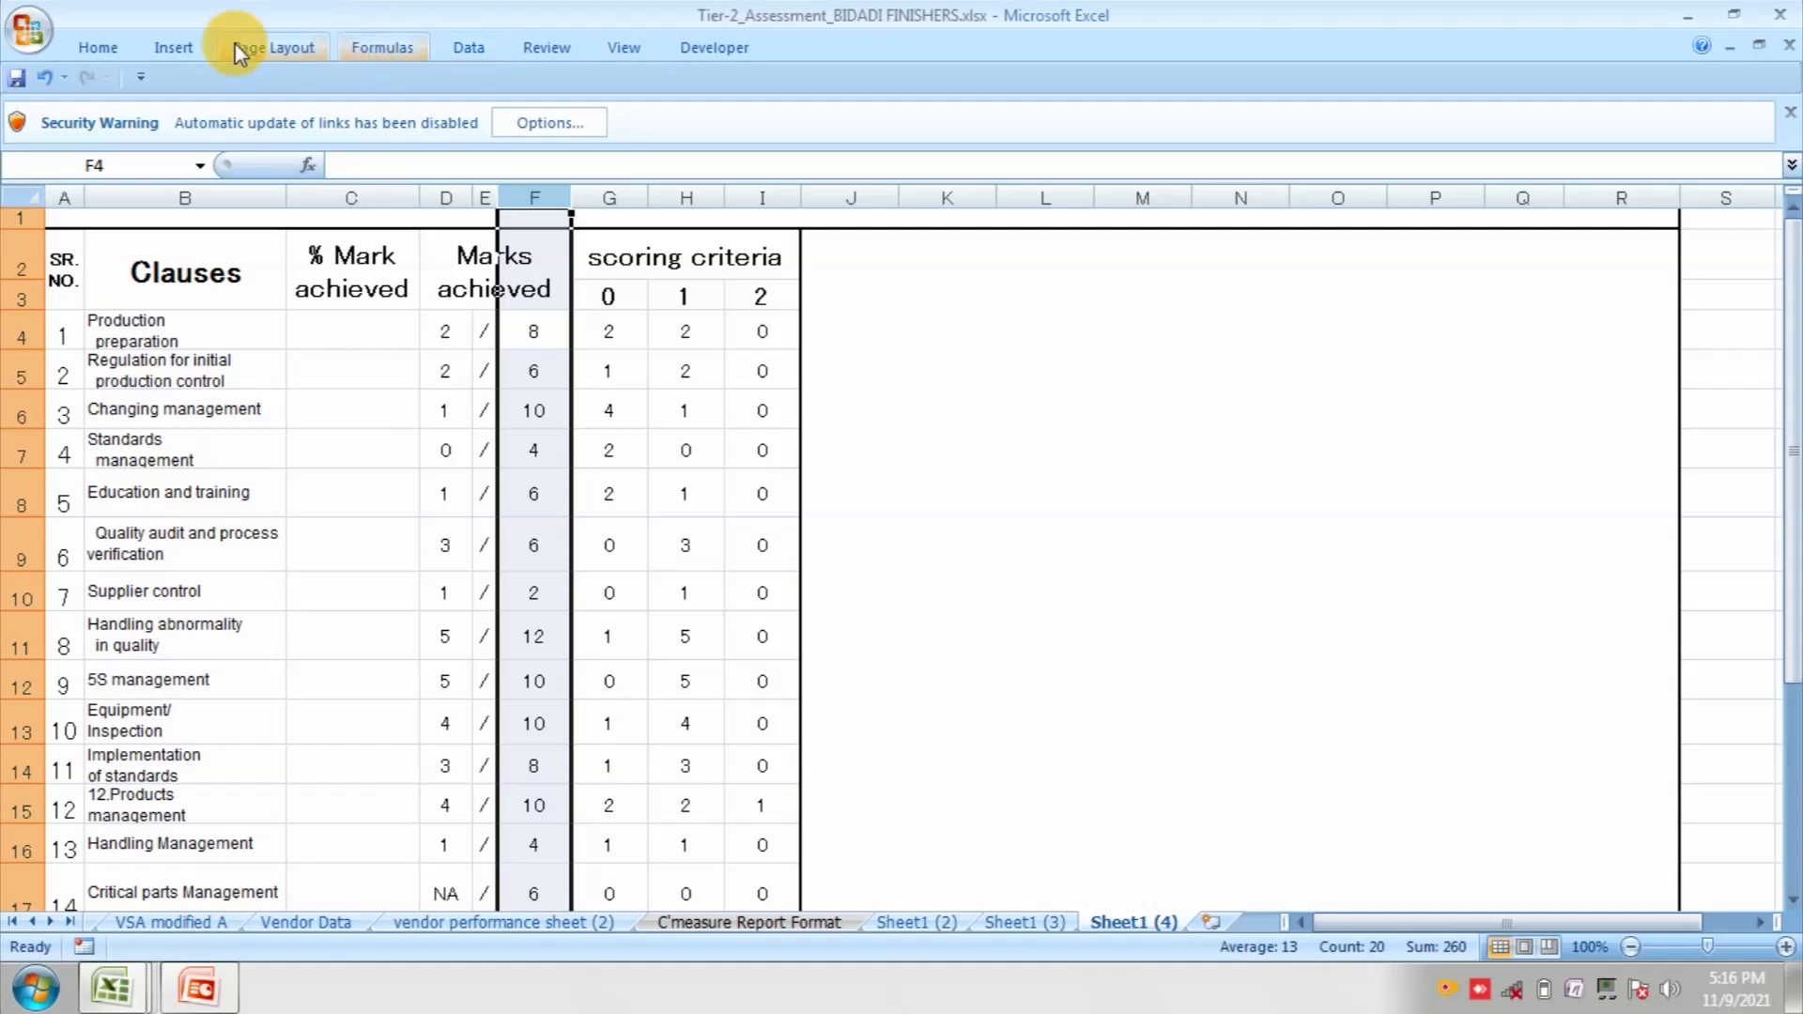
{"action": "right_click", "coordinate": [962, 73]}
{"action": "left_click", "coordinate": [1028, 152]}
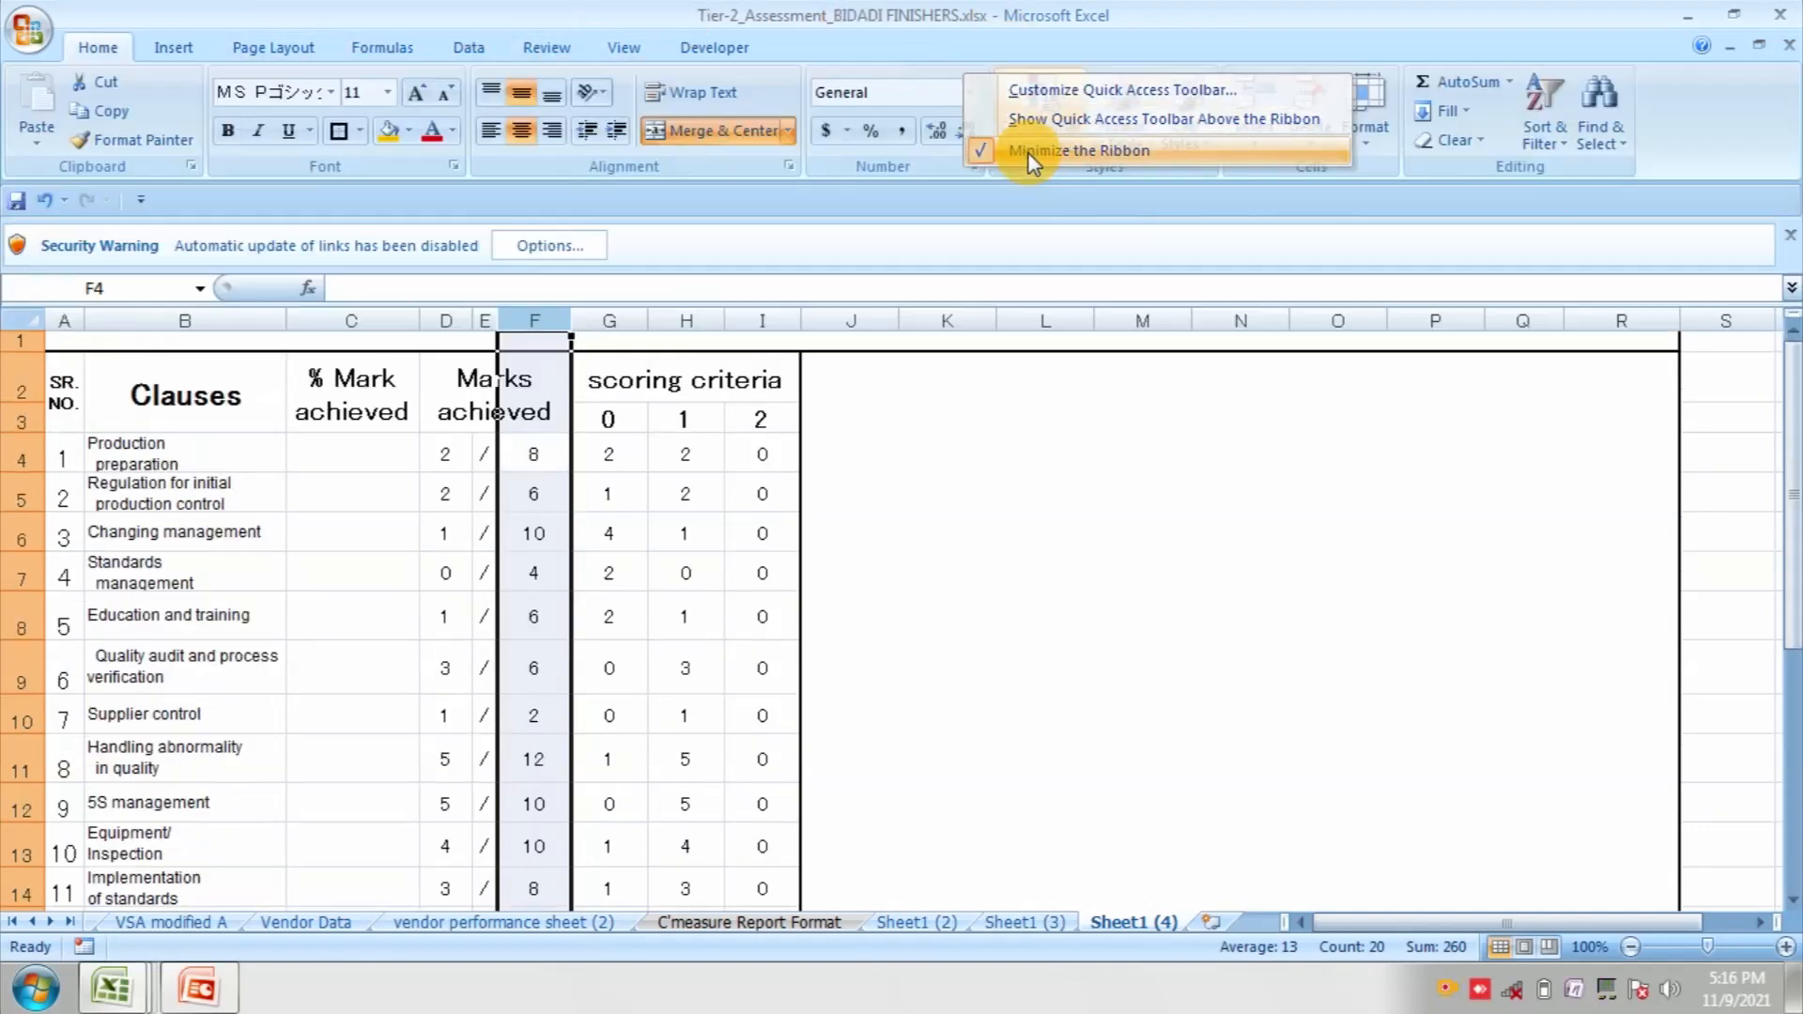
{"action": "left_click", "coordinate": [391, 134]}
{"action": "left_click", "coordinate": [676, 576]}
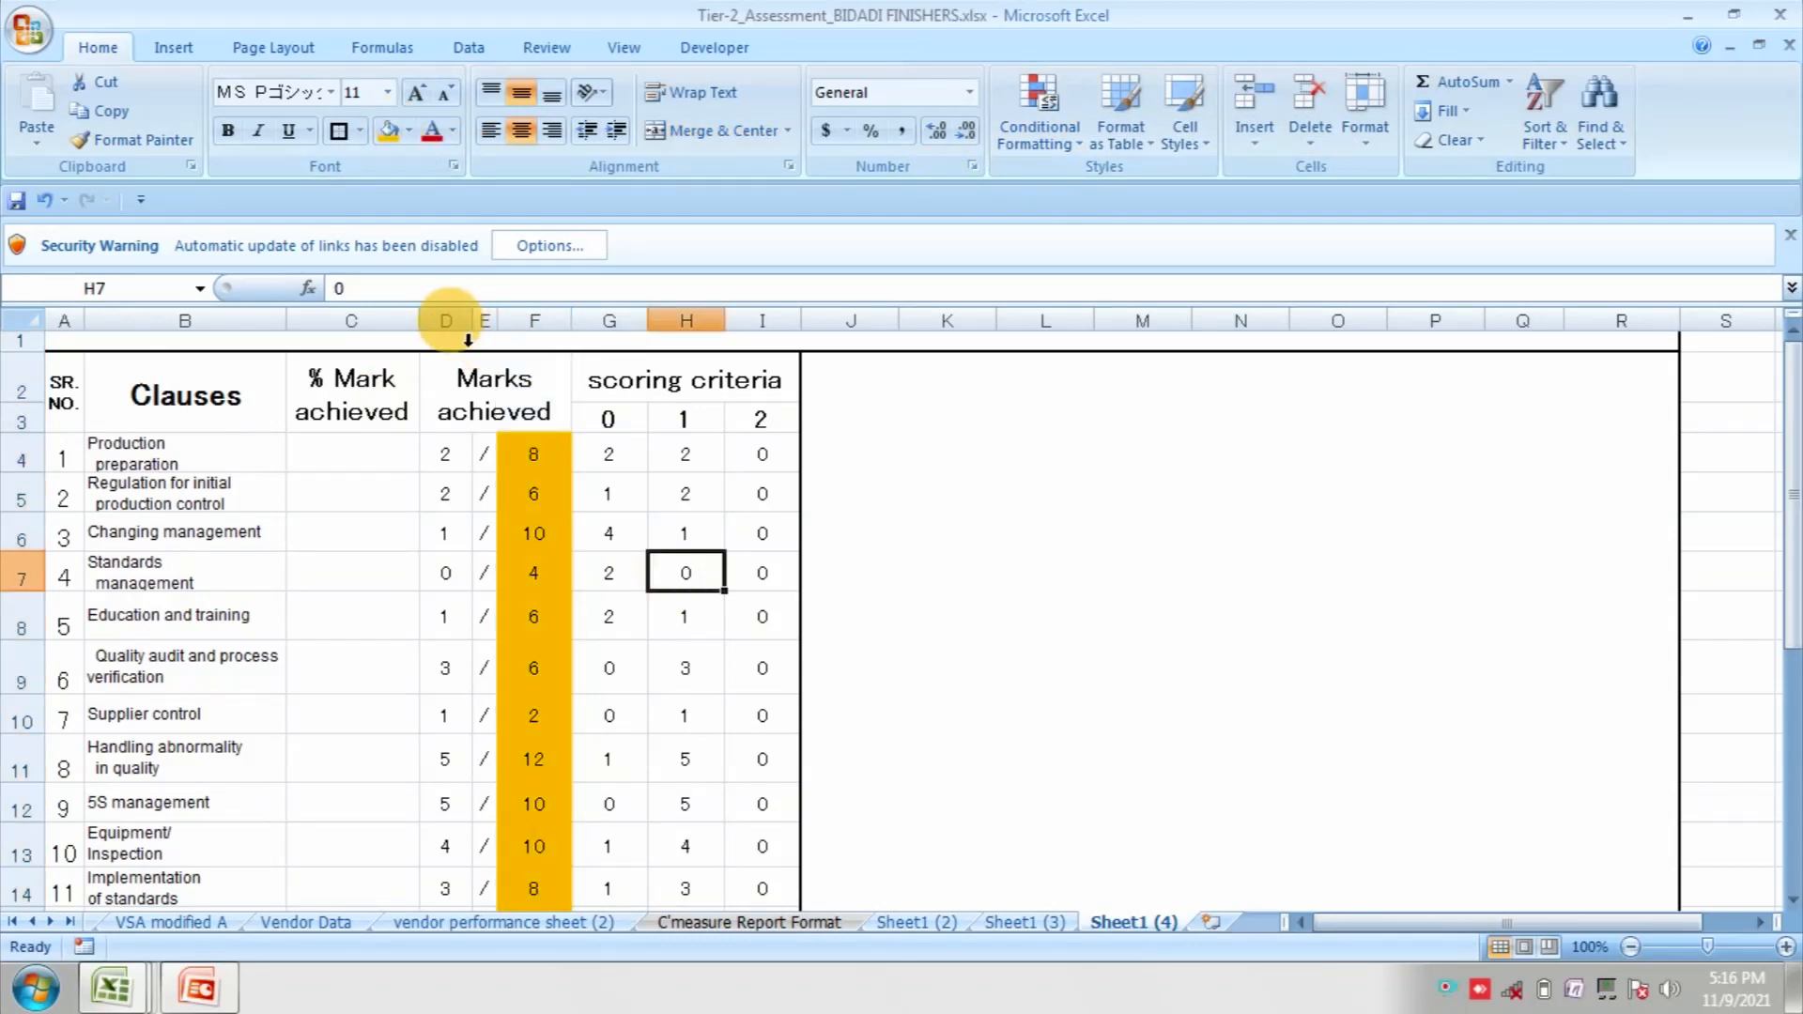
Step: Fill column D, the achieved marks, with the standard green colour
{"action": "left_click", "coordinate": [450, 321]}
{"action": "left_click", "coordinate": [409, 131]}
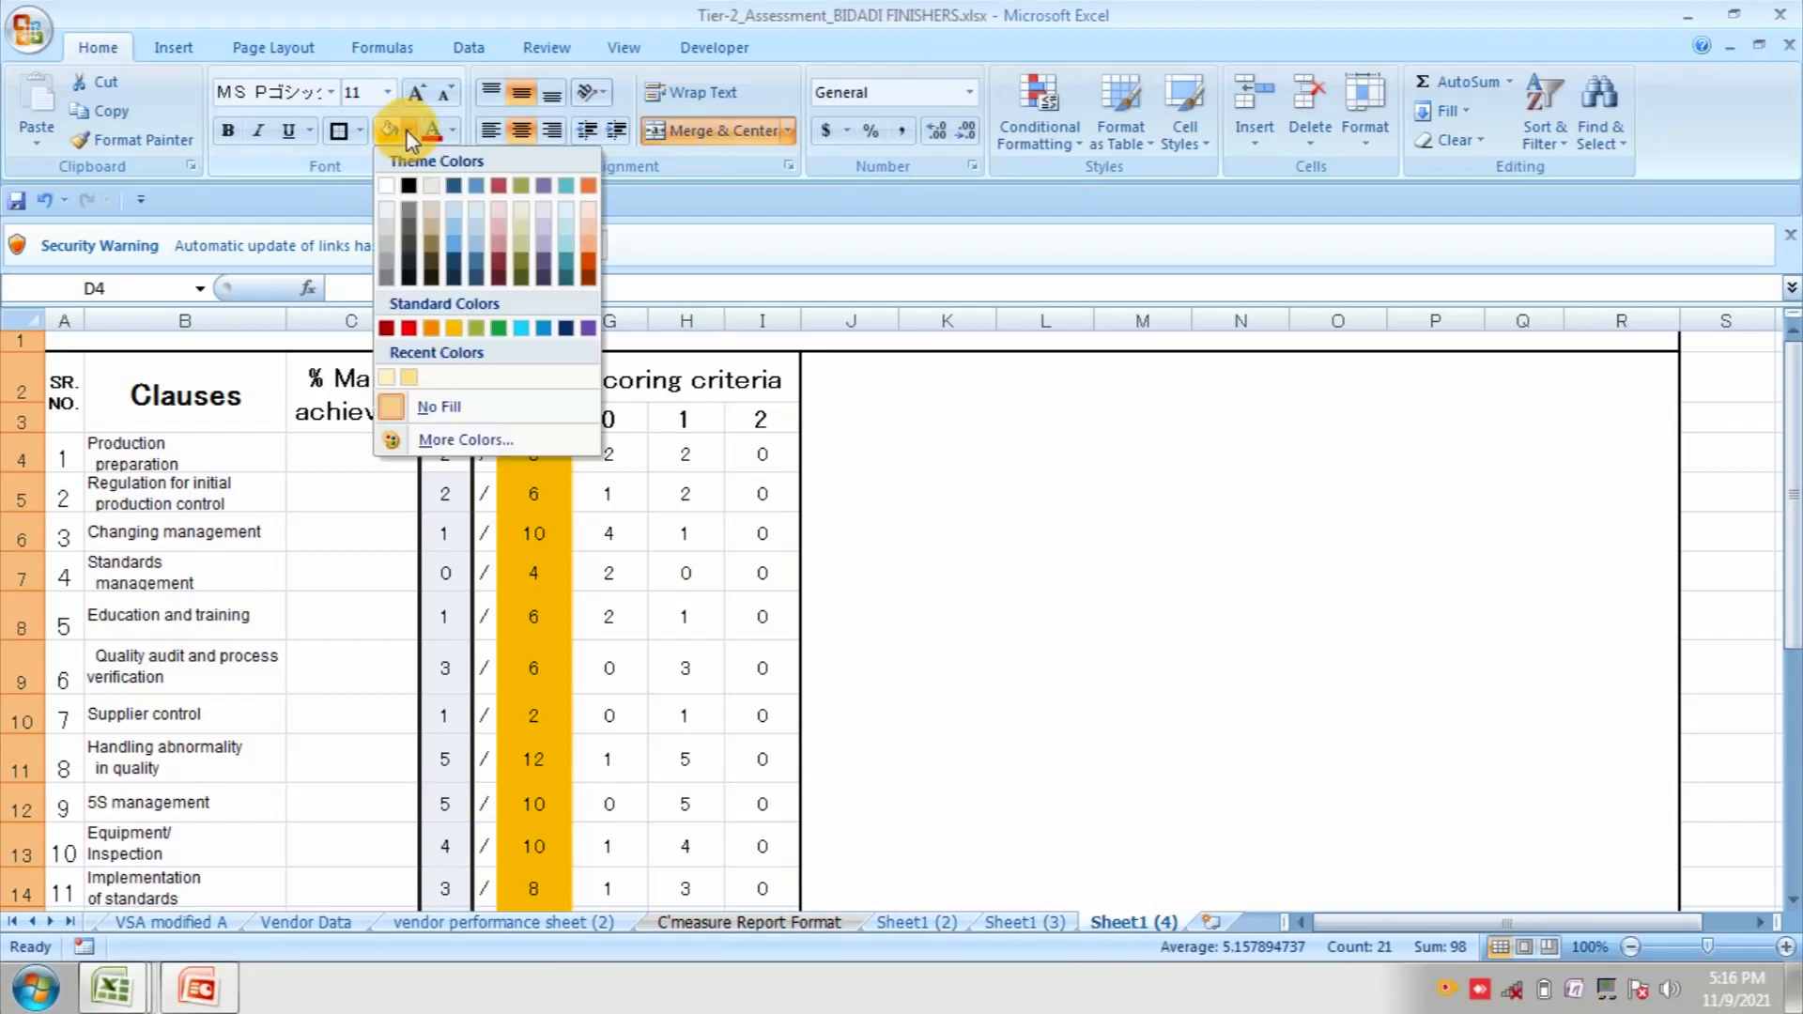
{"action": "left_click", "coordinate": [496, 329]}
{"action": "left_click", "coordinate": [348, 503]}
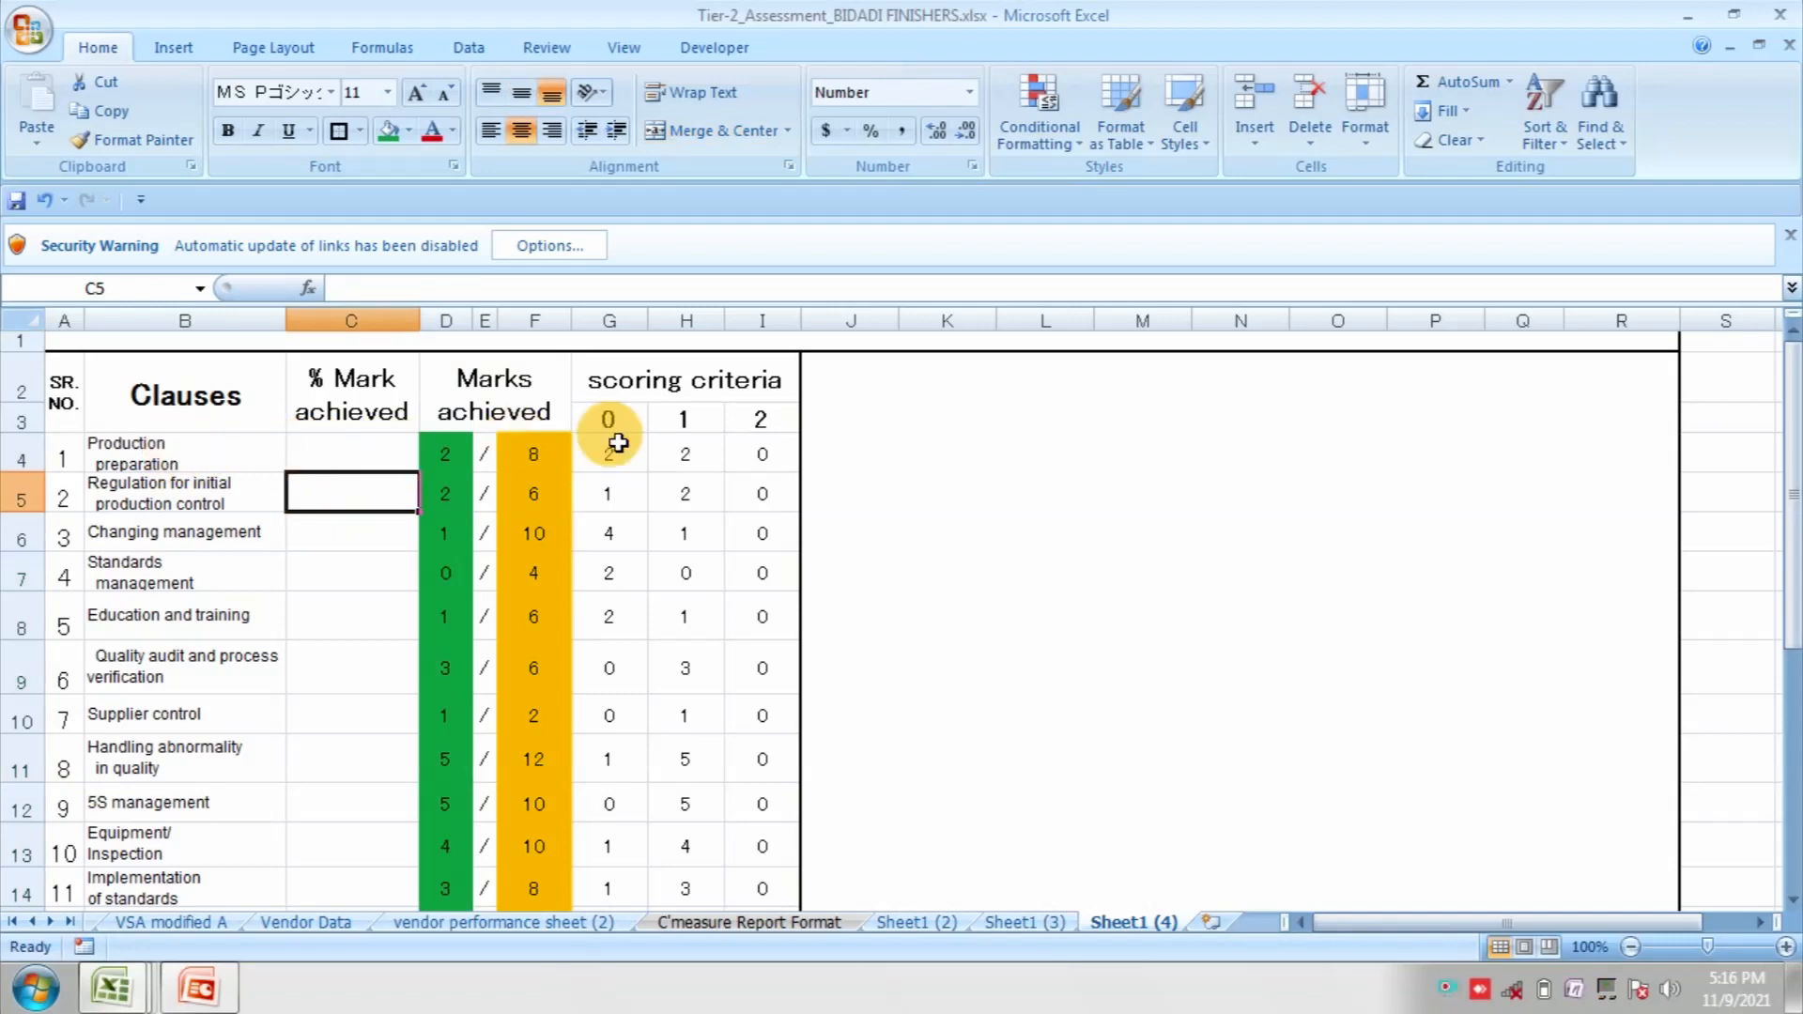
Step: Examine the achieved and maximum marks clause by clause, from Production preparation to Handling abnormality in quality
{"action": "left_click", "coordinate": [540, 466]}
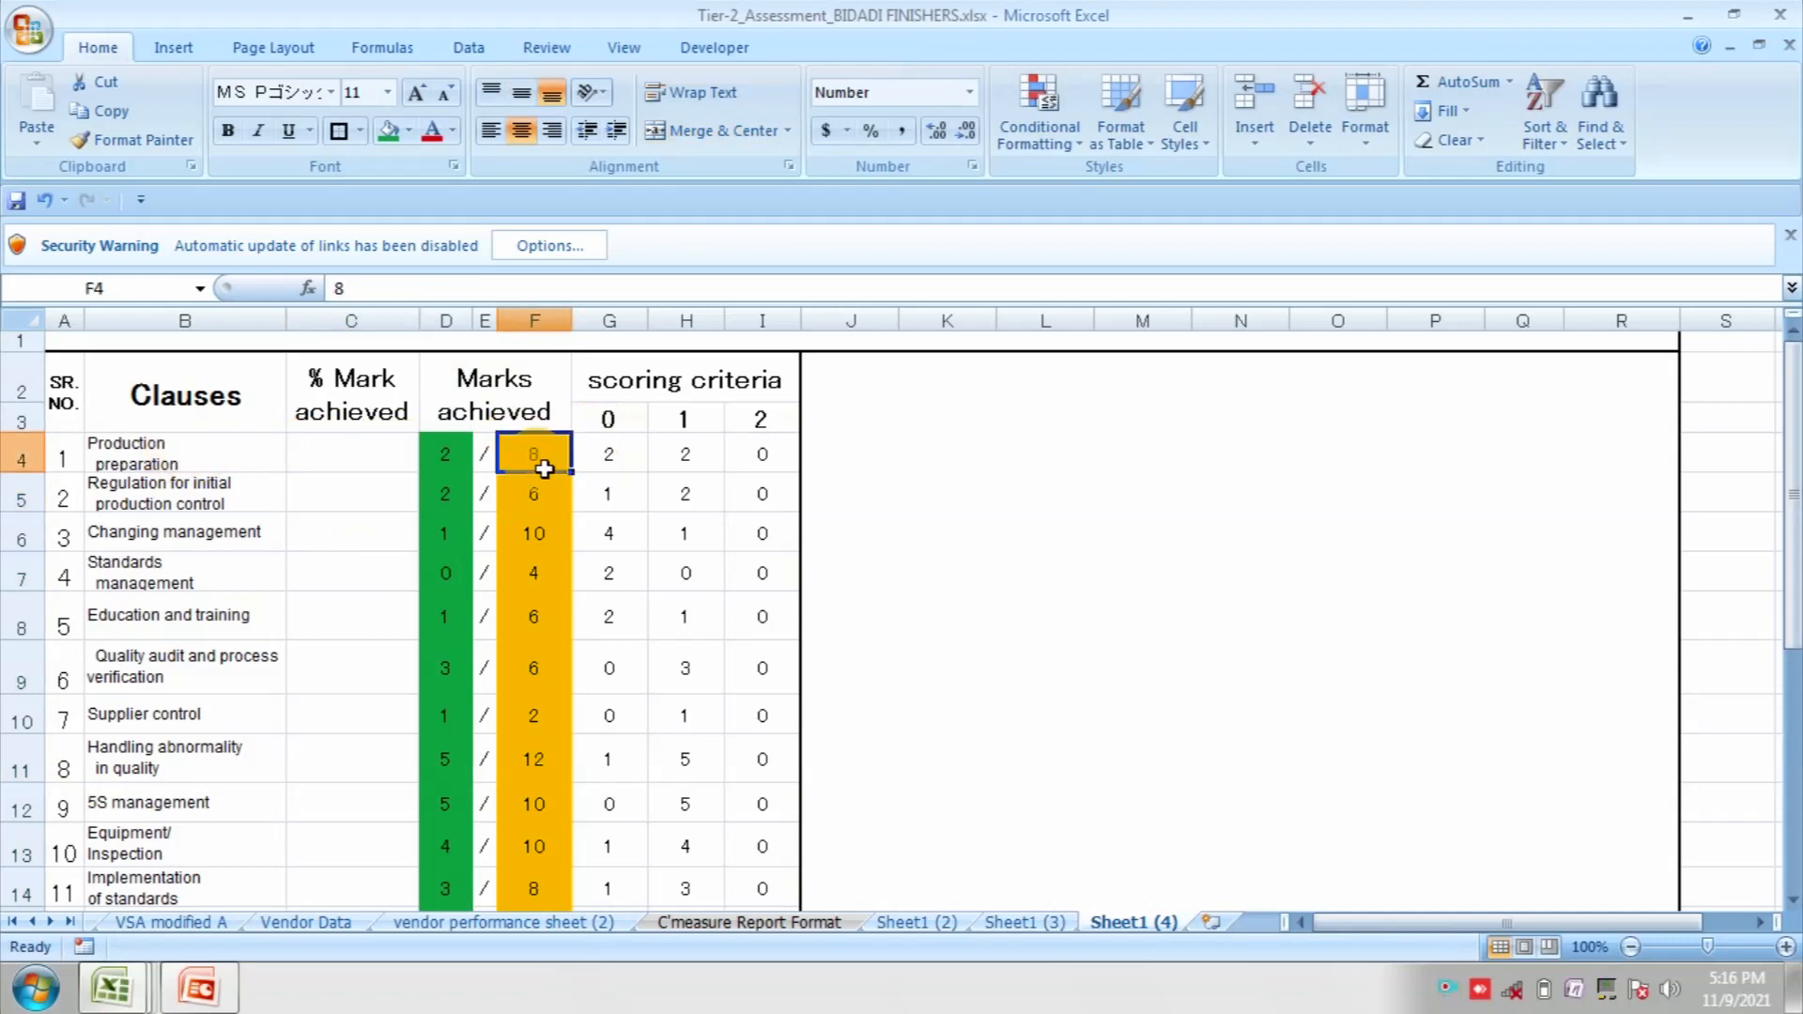
{"action": "left_click", "coordinate": [445, 466]}
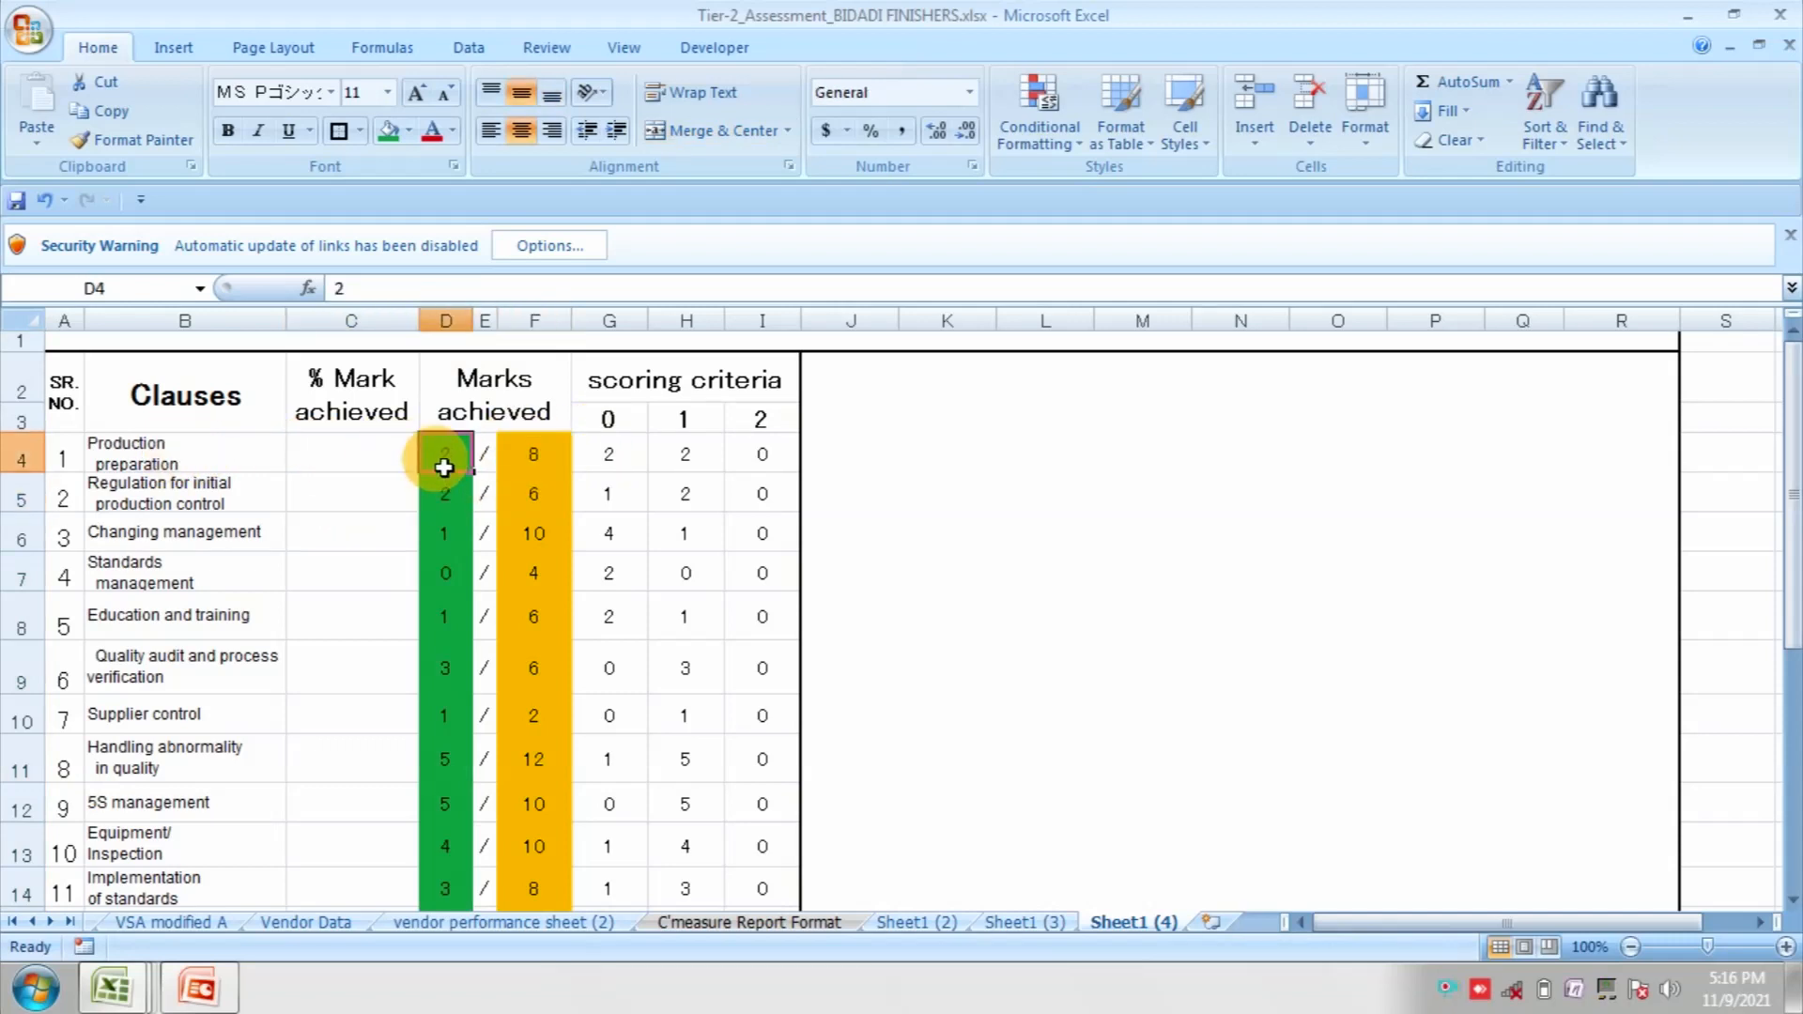
{"action": "left_click", "coordinate": [184, 499]}
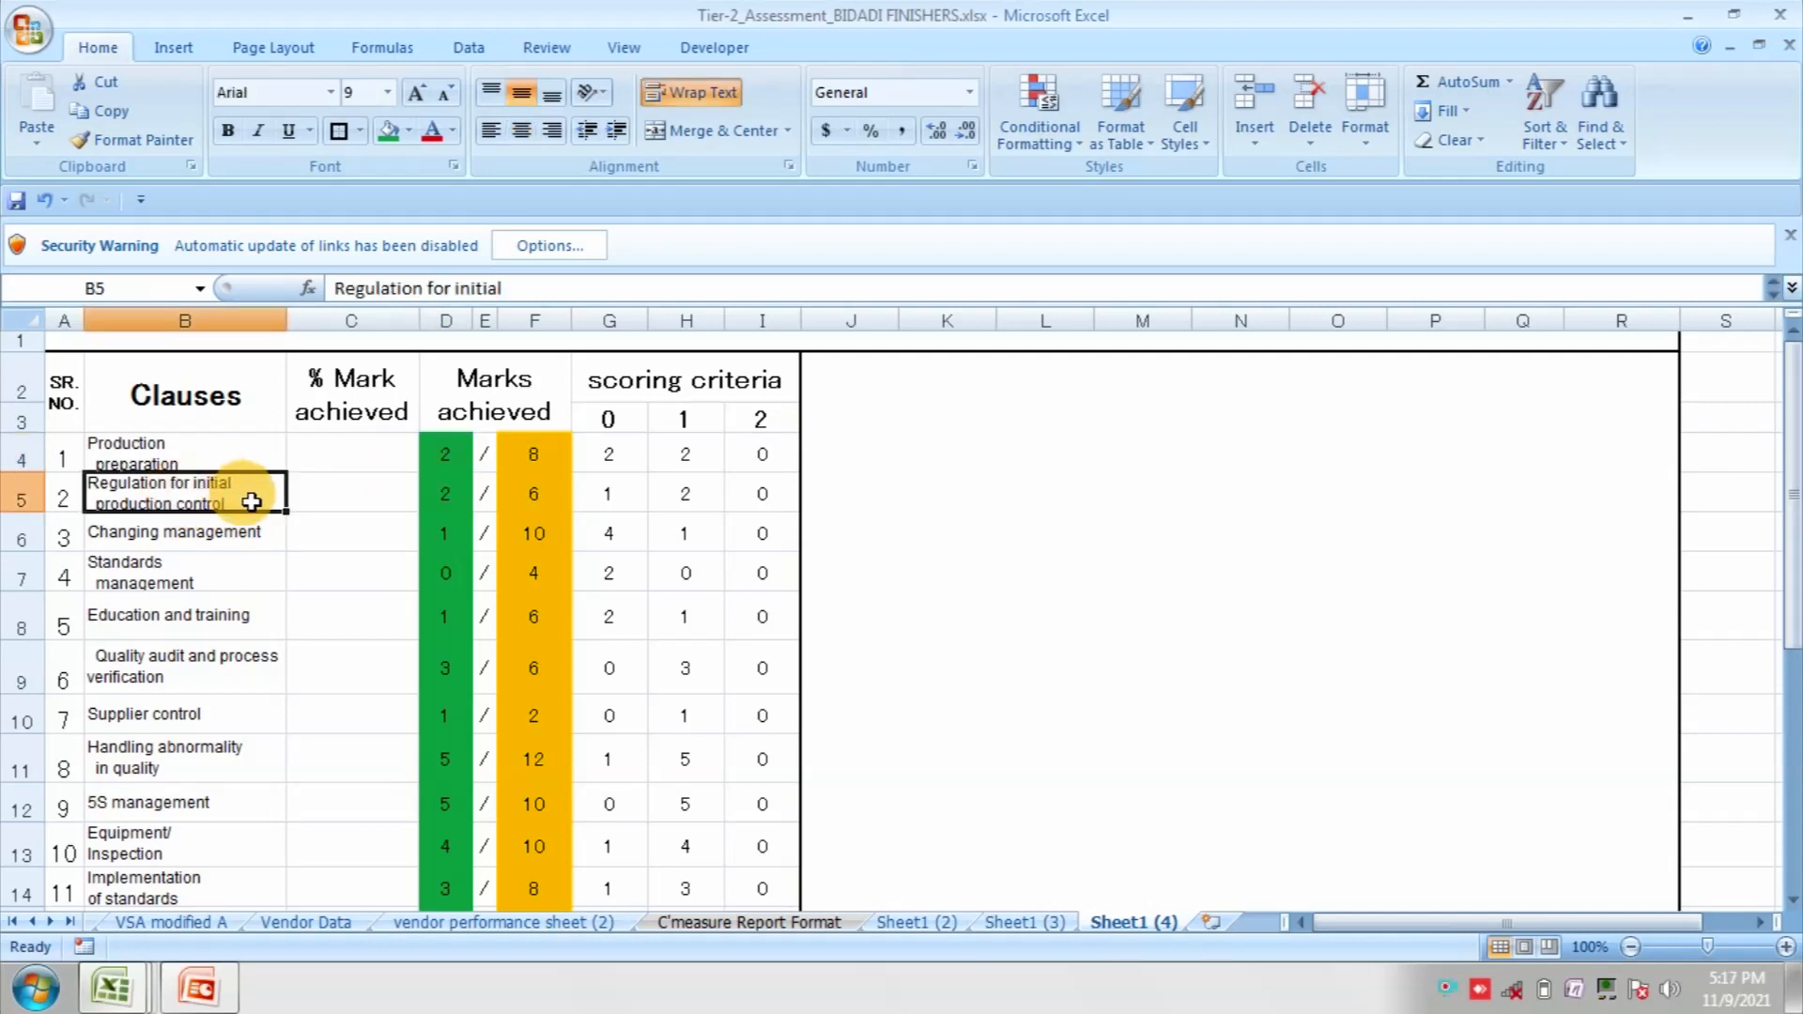
{"action": "left_click", "coordinate": [567, 508]}
{"action": "key", "text": "Down"}
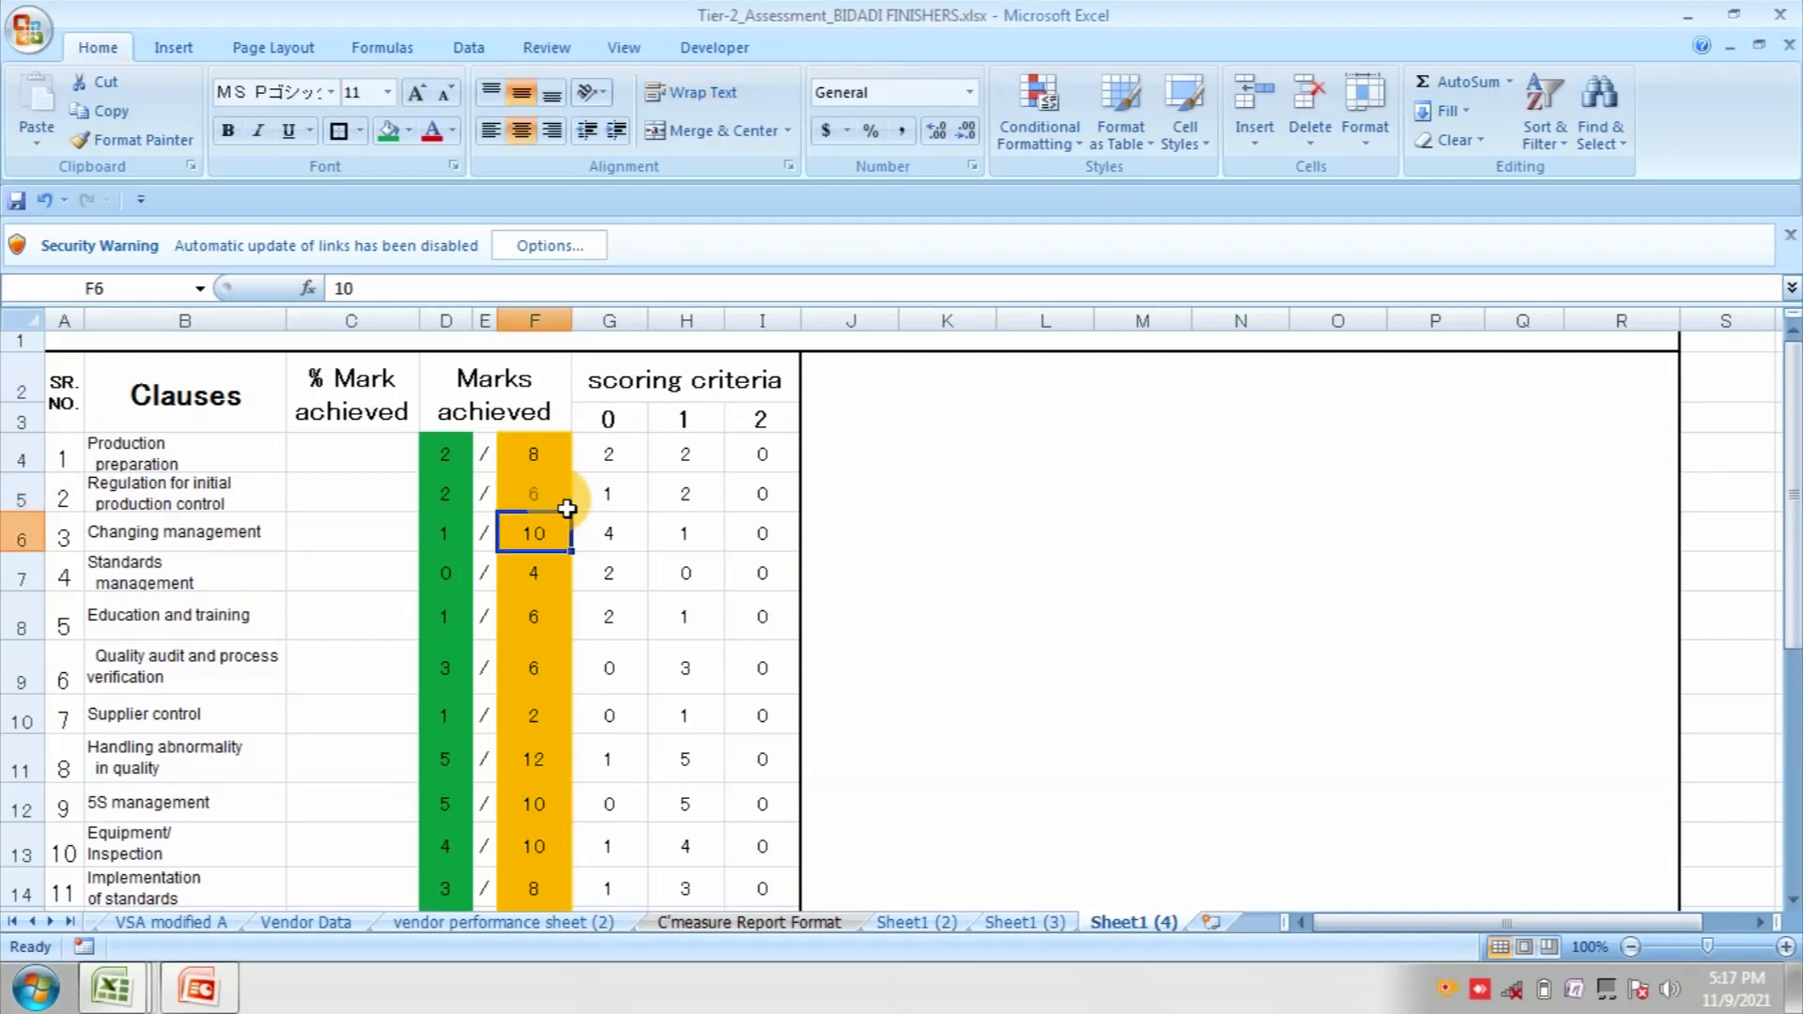
{"action": "key", "text": "Left"}
{"action": "key", "text": "Left"}
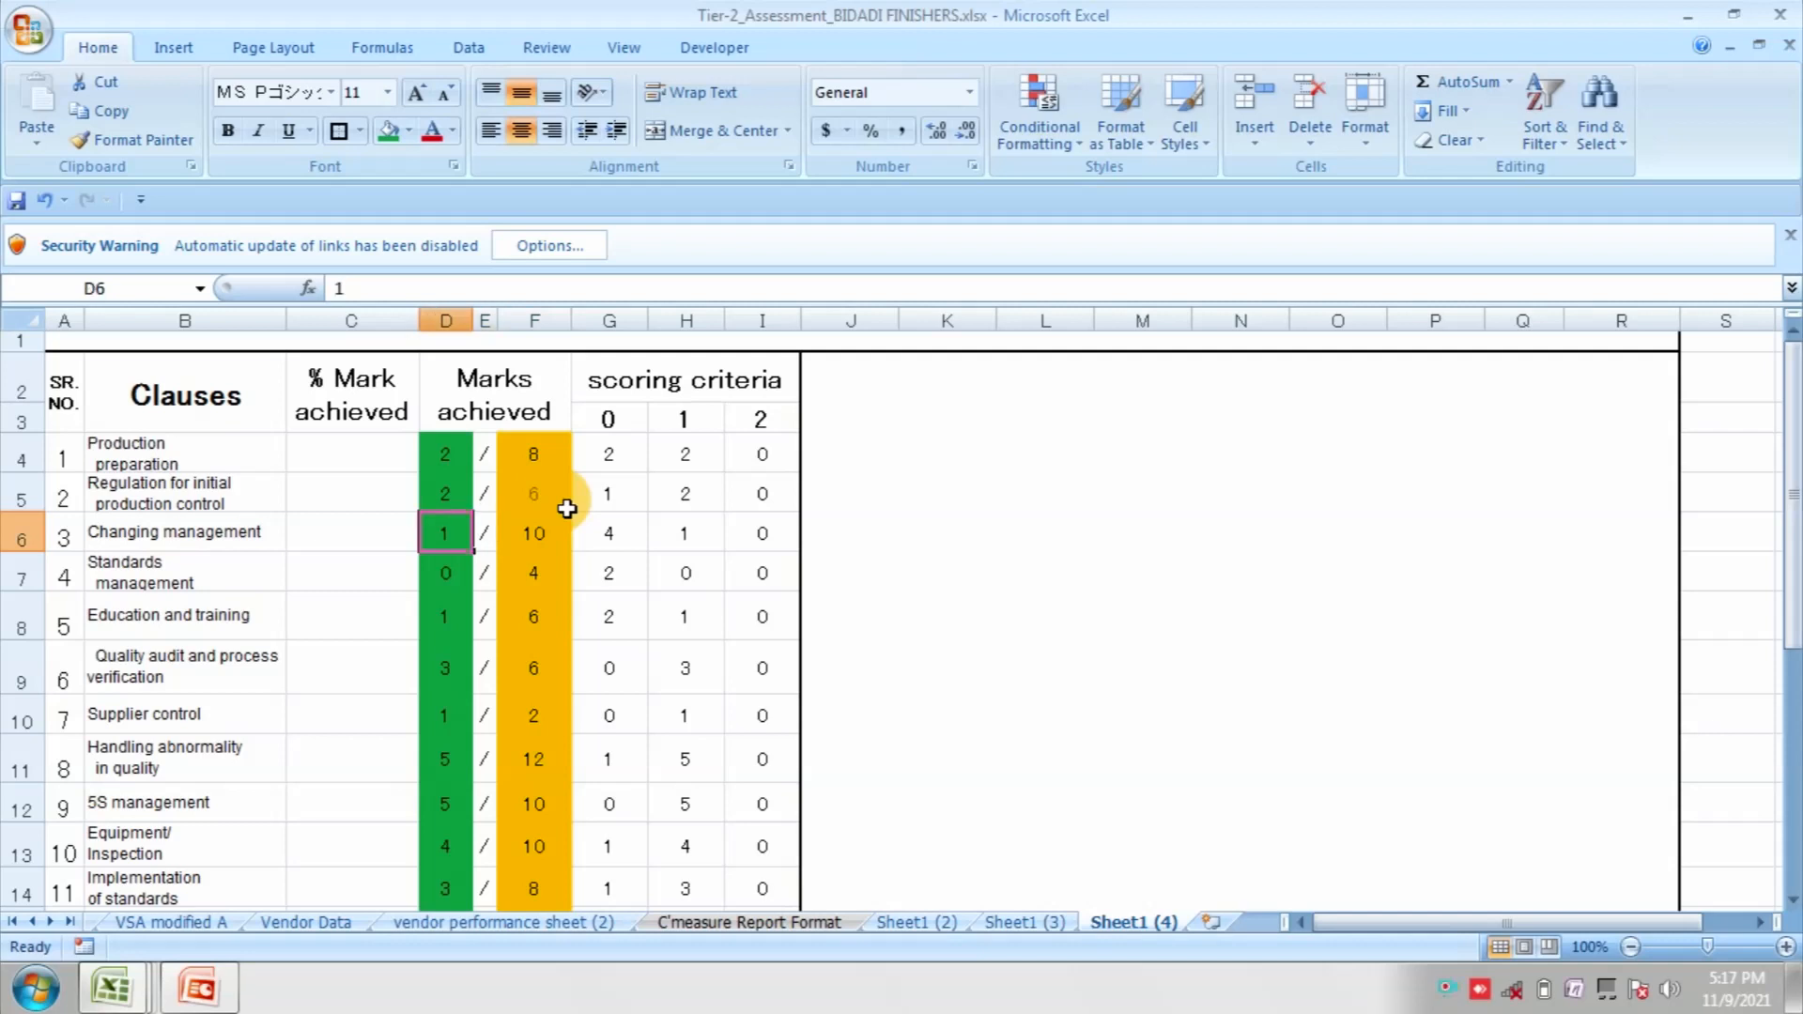
{"action": "key", "text": "Down"}
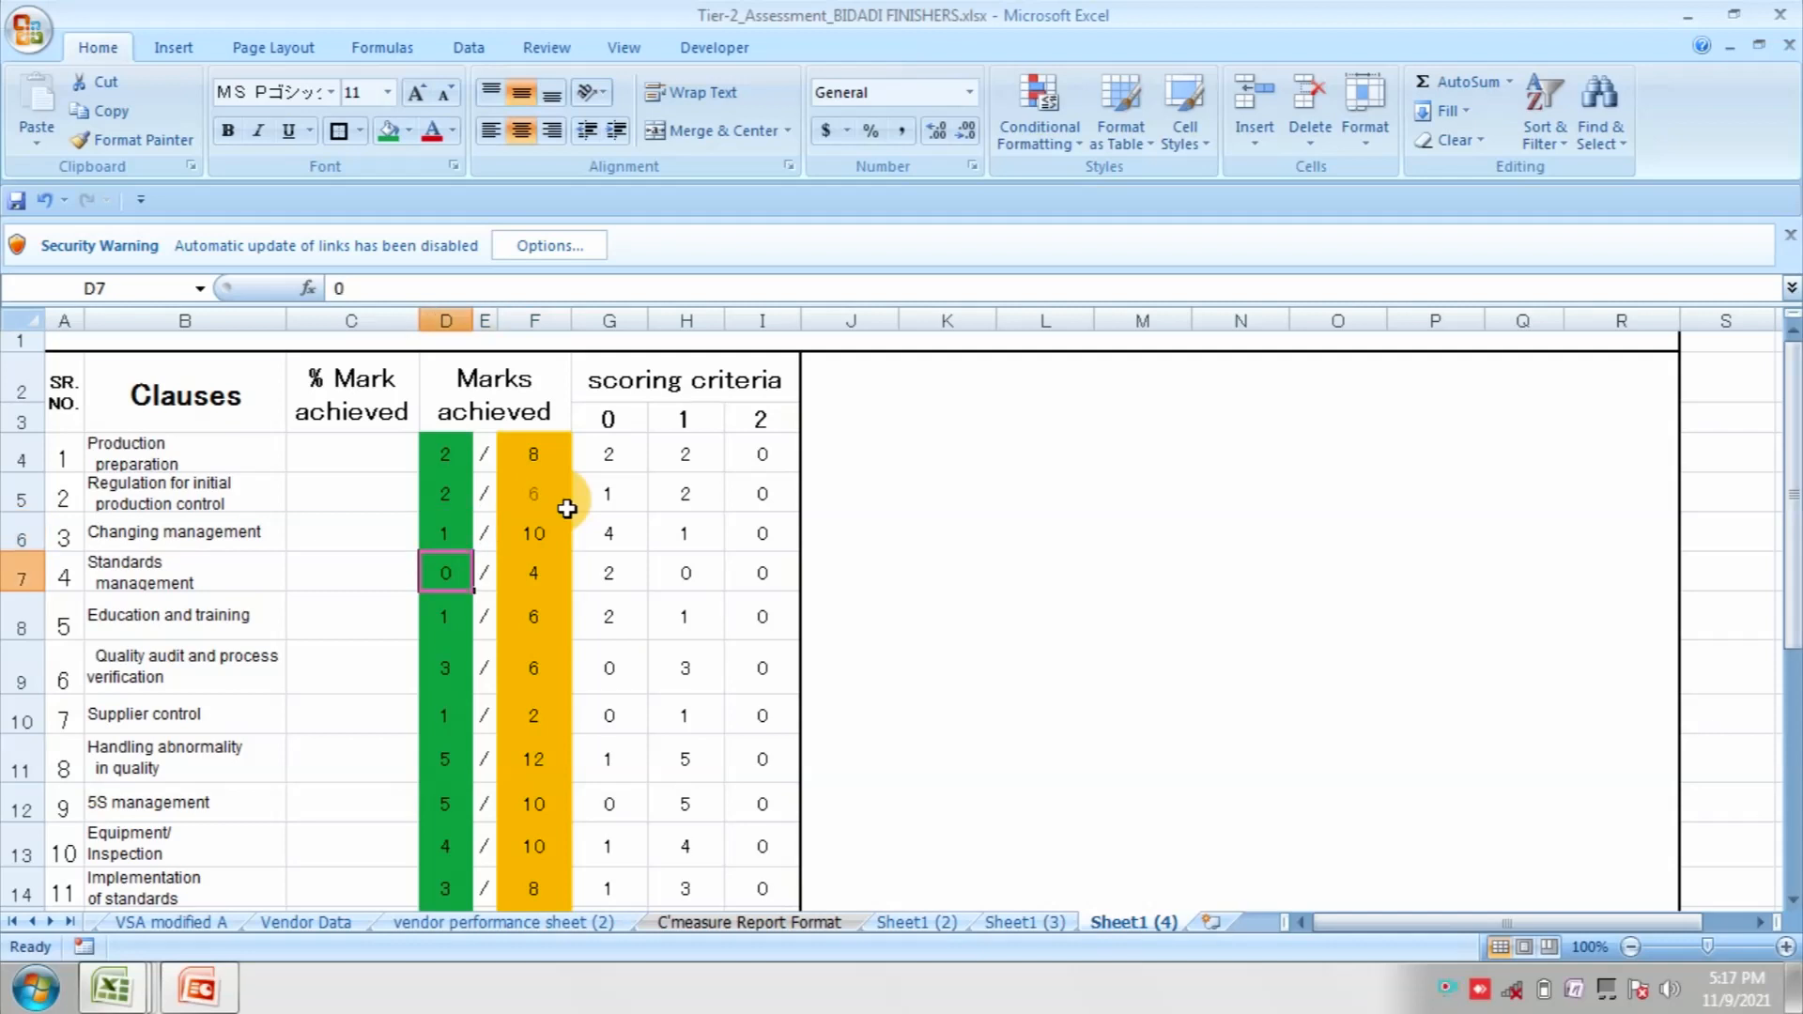
{"action": "key", "text": "Down"}
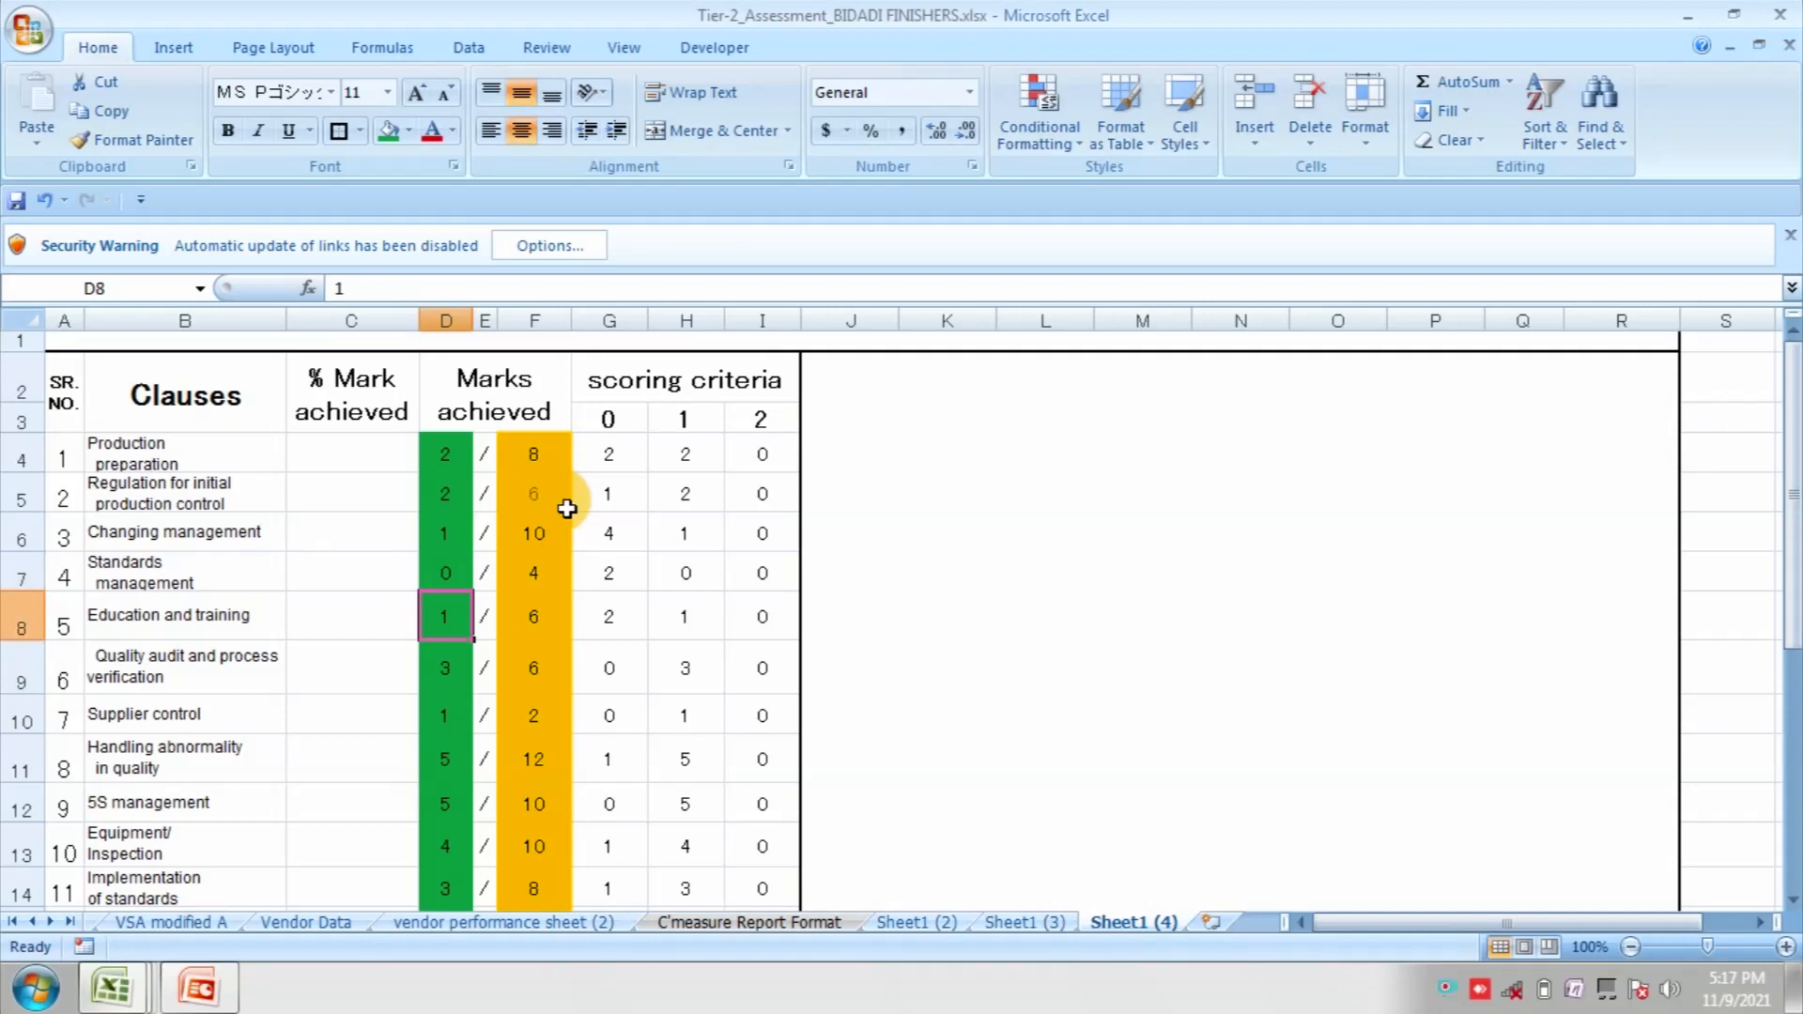
{"action": "key", "text": "Down"}
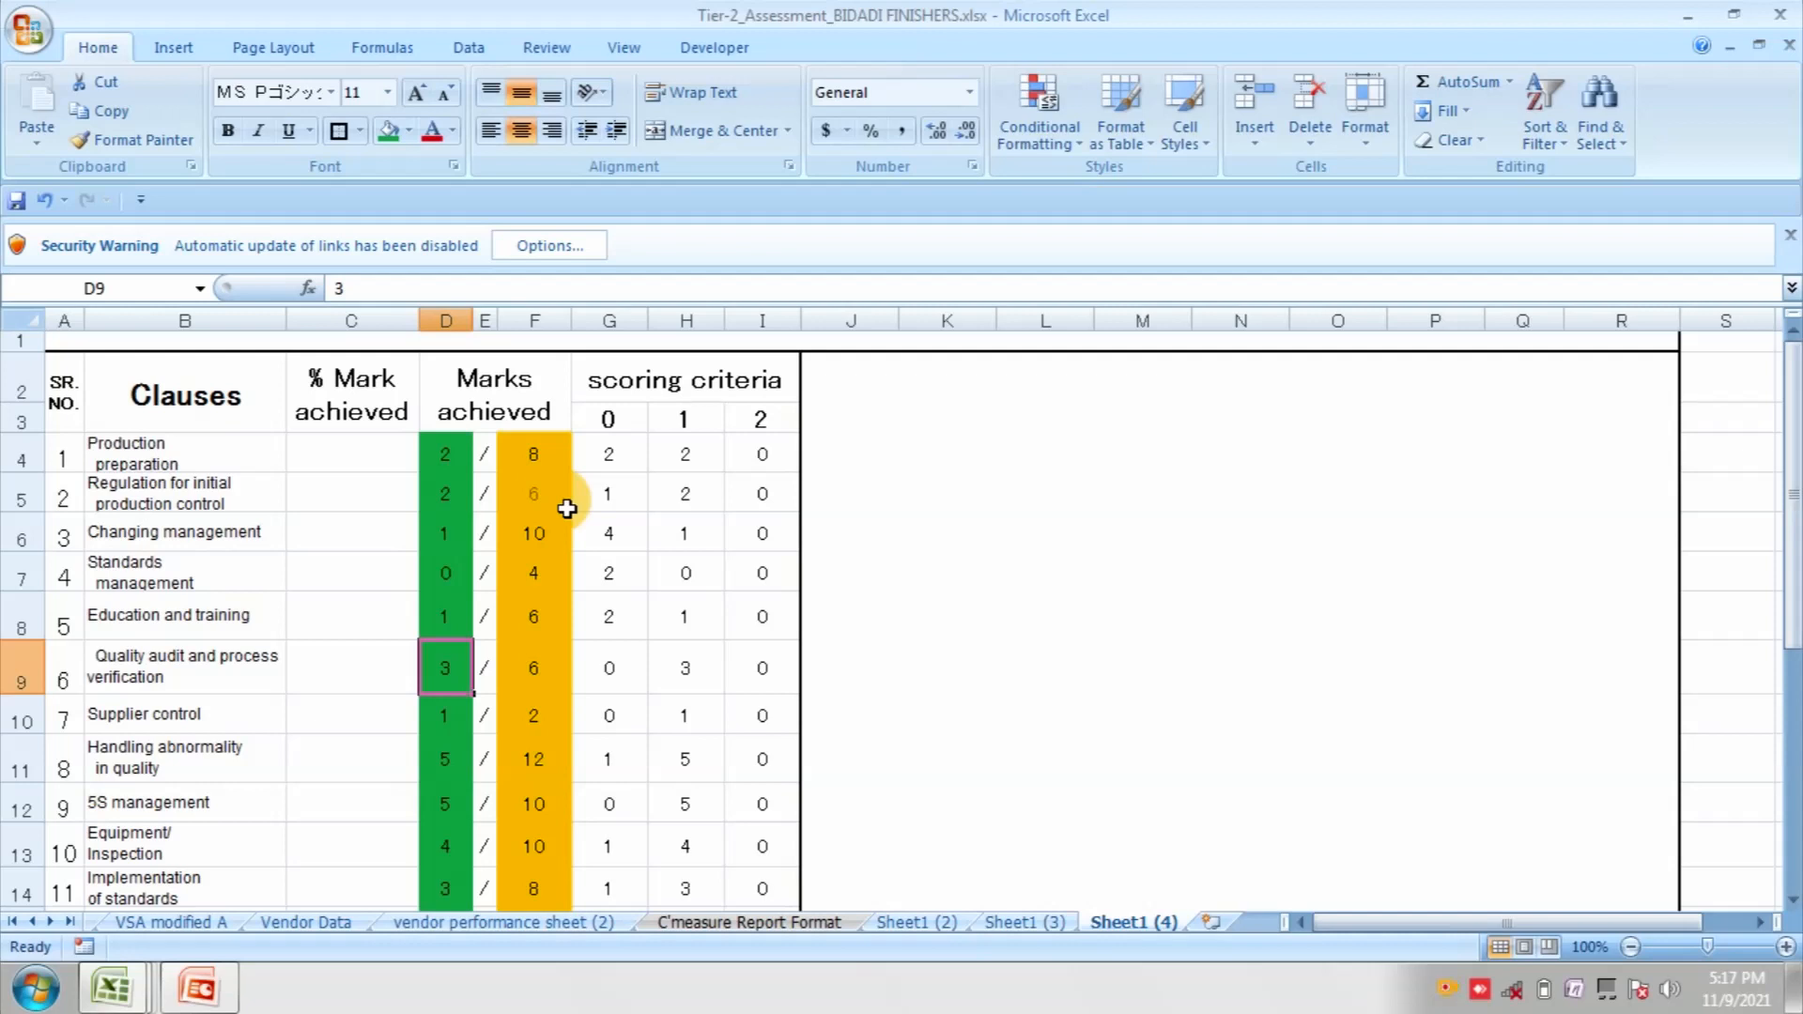
{"action": "key", "text": "Down"}
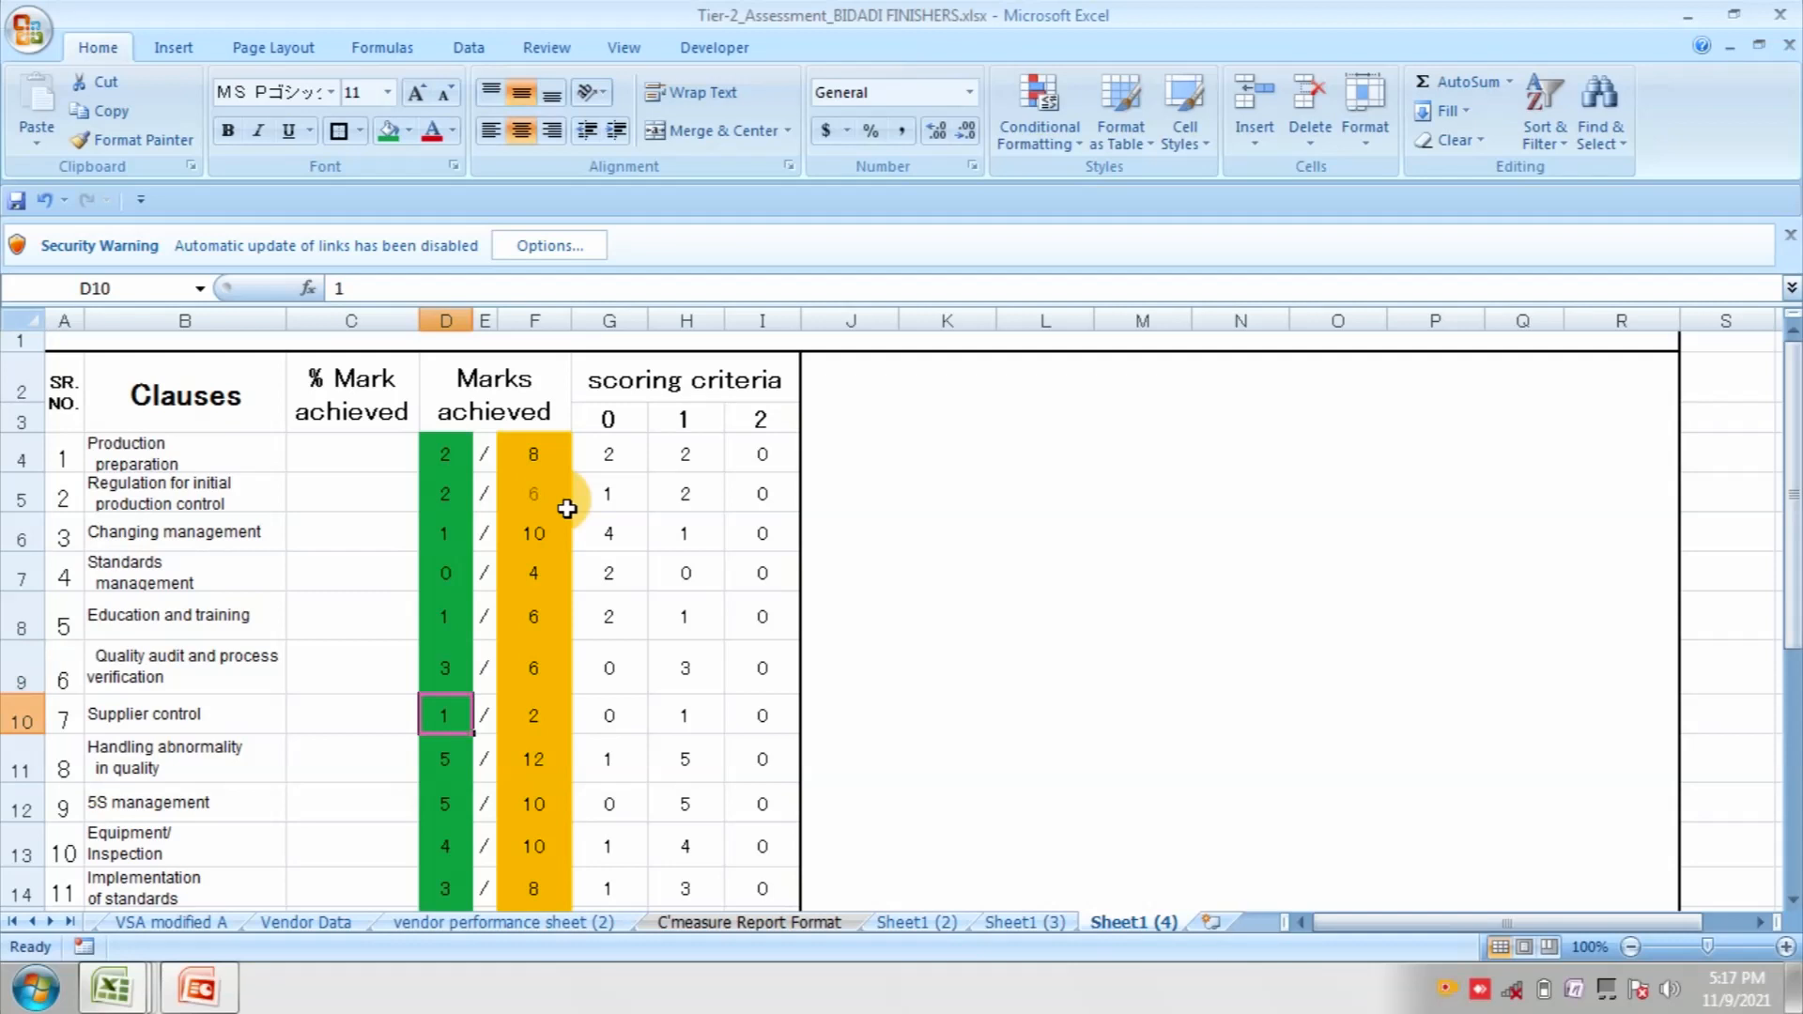
{"action": "key", "text": "Down"}
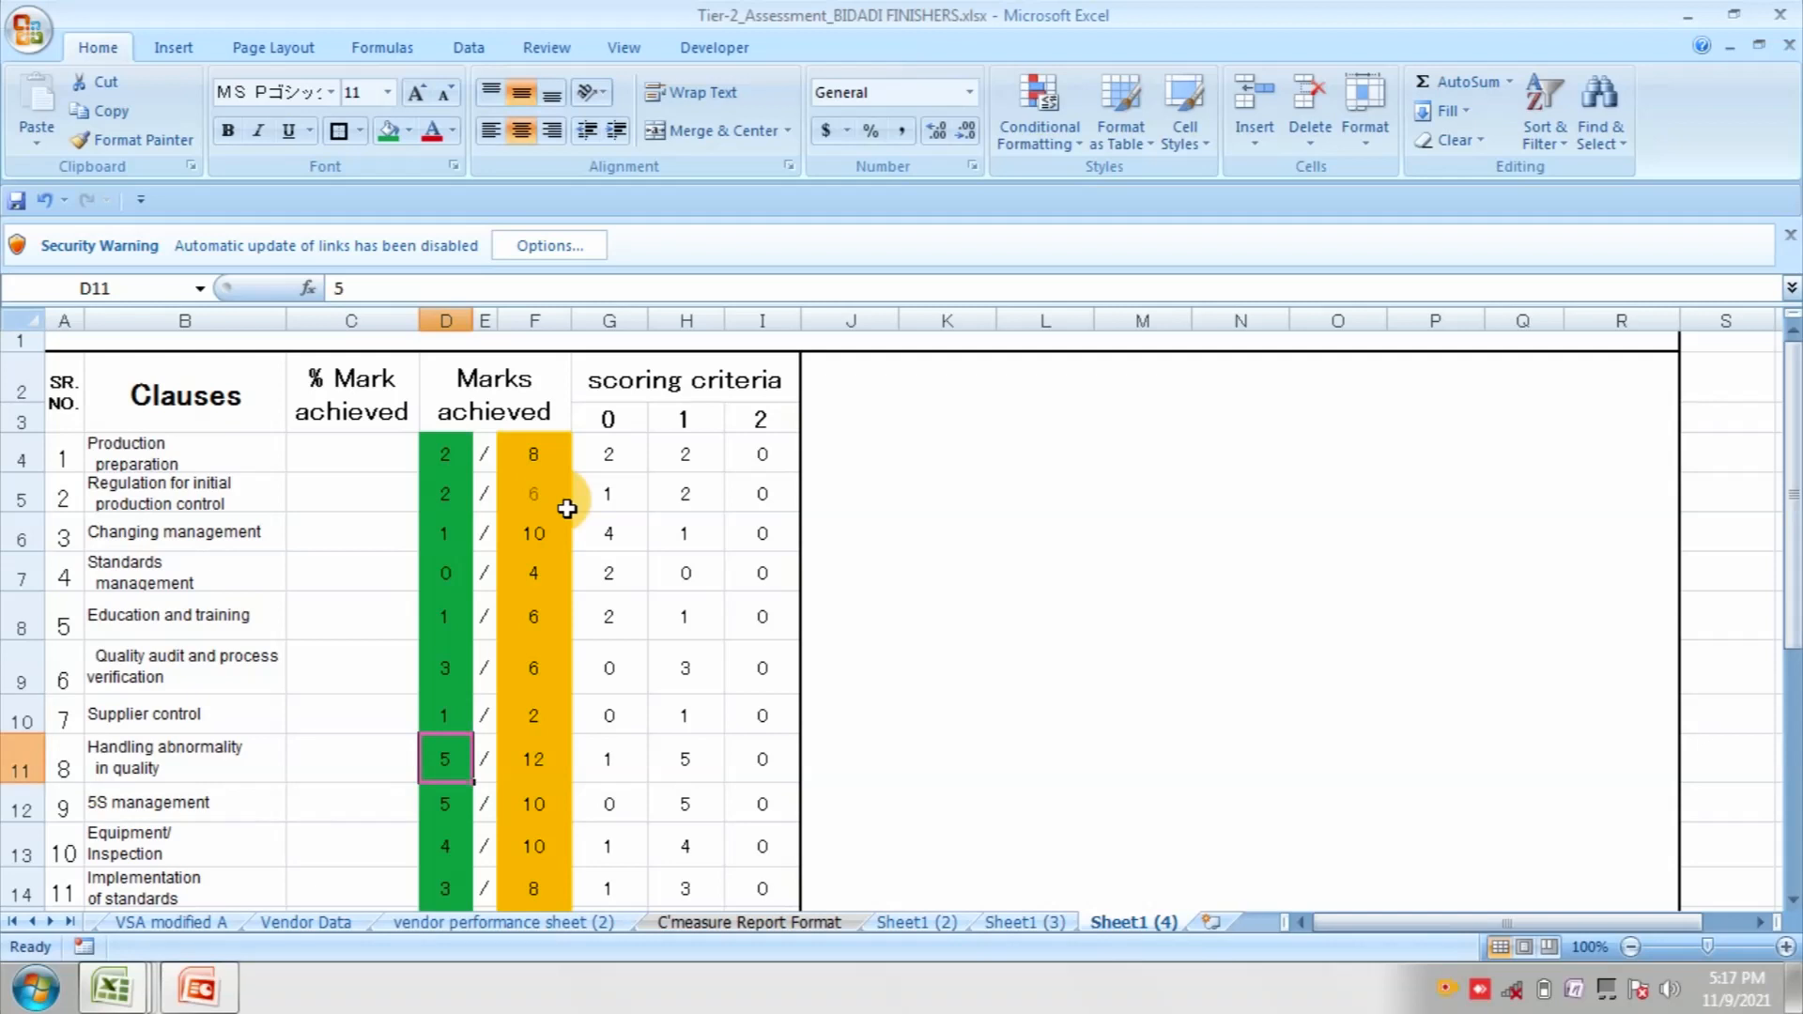
Step: Check the marks of the remaining clauses through Legal Compliance & Environment and the SUM formulas in the TOTAL row
{"action": "key", "text": "Down"}
{"action": "key", "text": "Down"}
{"action": "key", "text": "Down"}
{"action": "key", "text": "Down"}
{"action": "key", "text": "Down"}
{"action": "key", "text": "Down"}
{"action": "key", "text": "Down"}
{"action": "key", "text": "Down"}
{"action": "key", "text": "Down"}
{"action": "key", "text": "Down"}
{"action": "key", "text": "Down"}
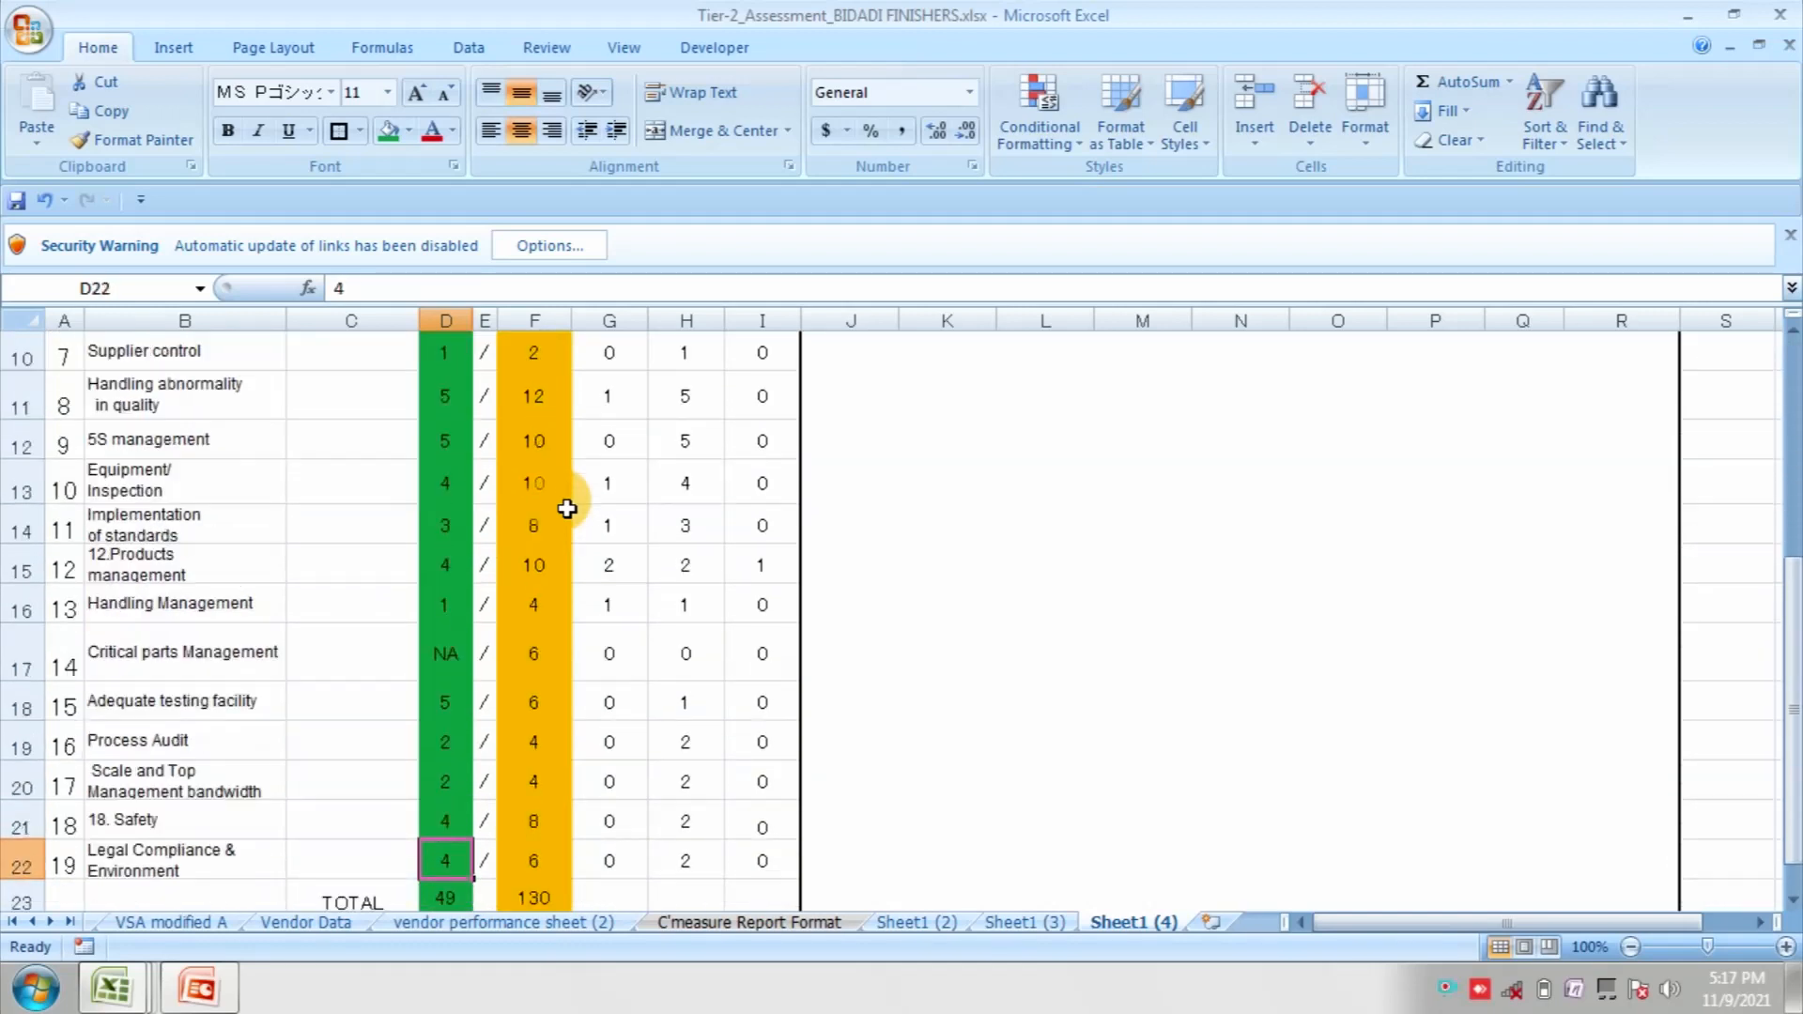
{"action": "key", "text": "Down"}
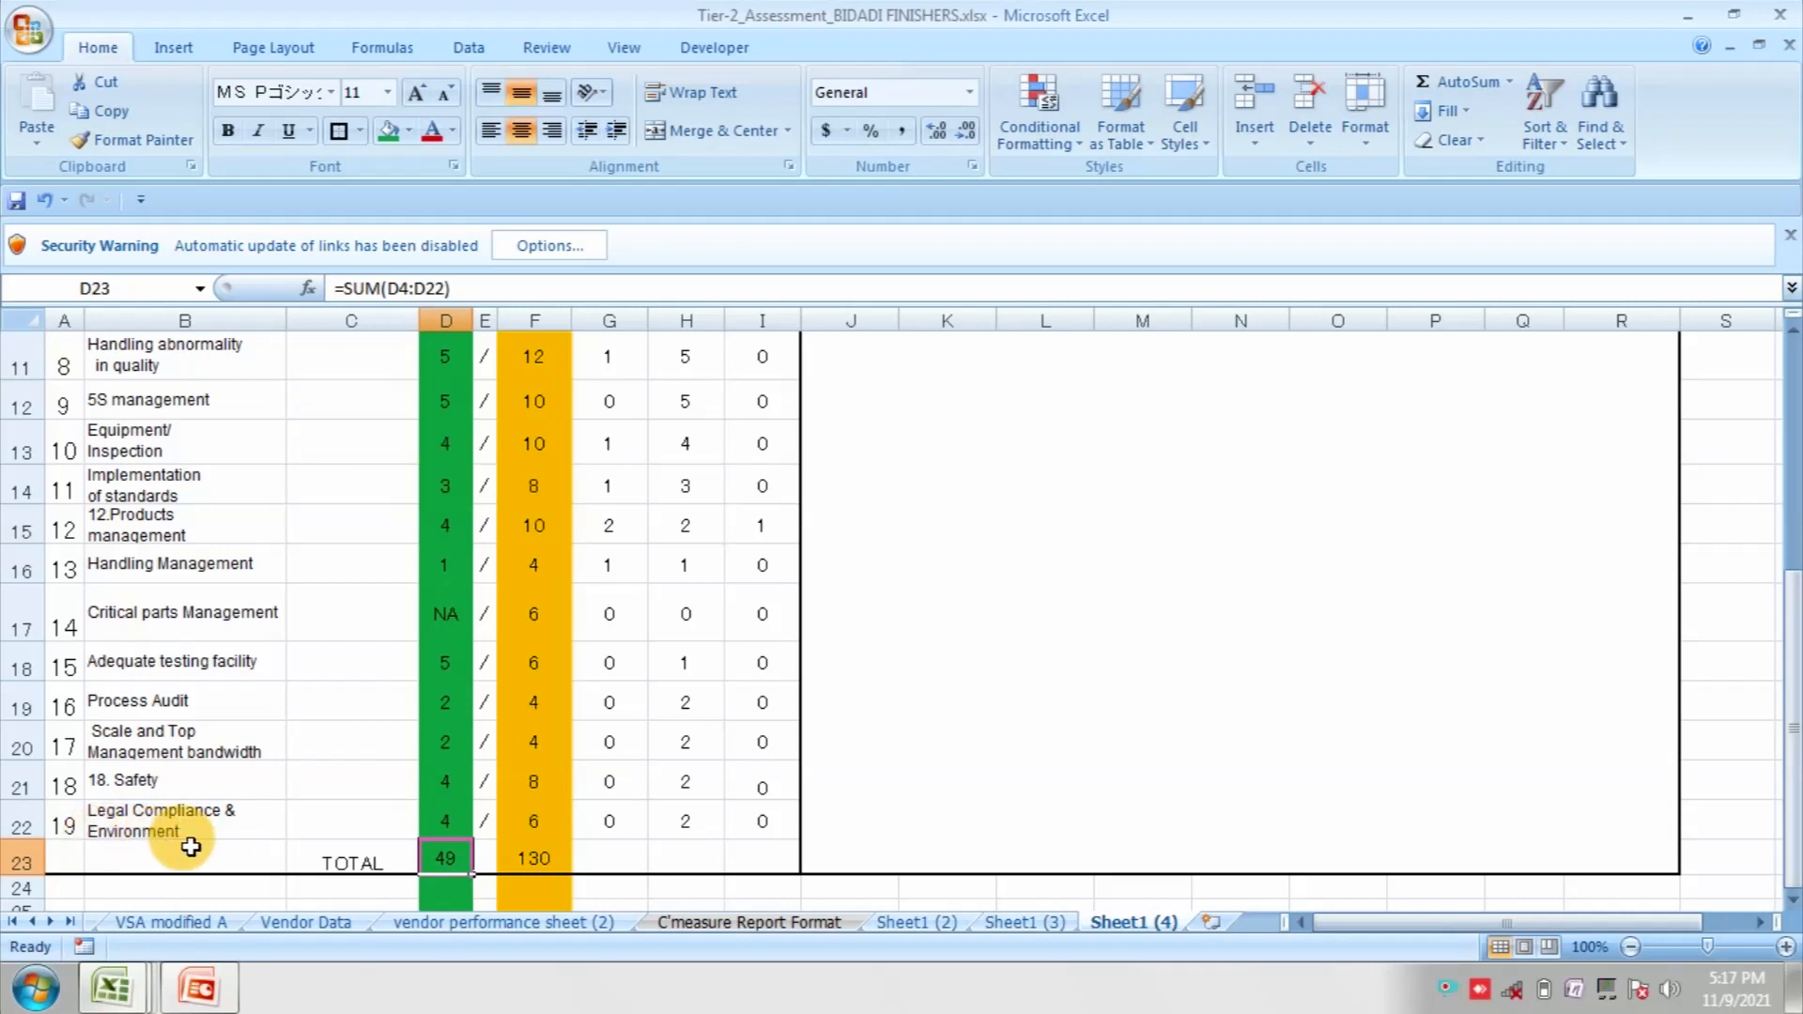
{"action": "left_click", "coordinate": [548, 833]}
{"action": "left_click", "coordinate": [458, 831]}
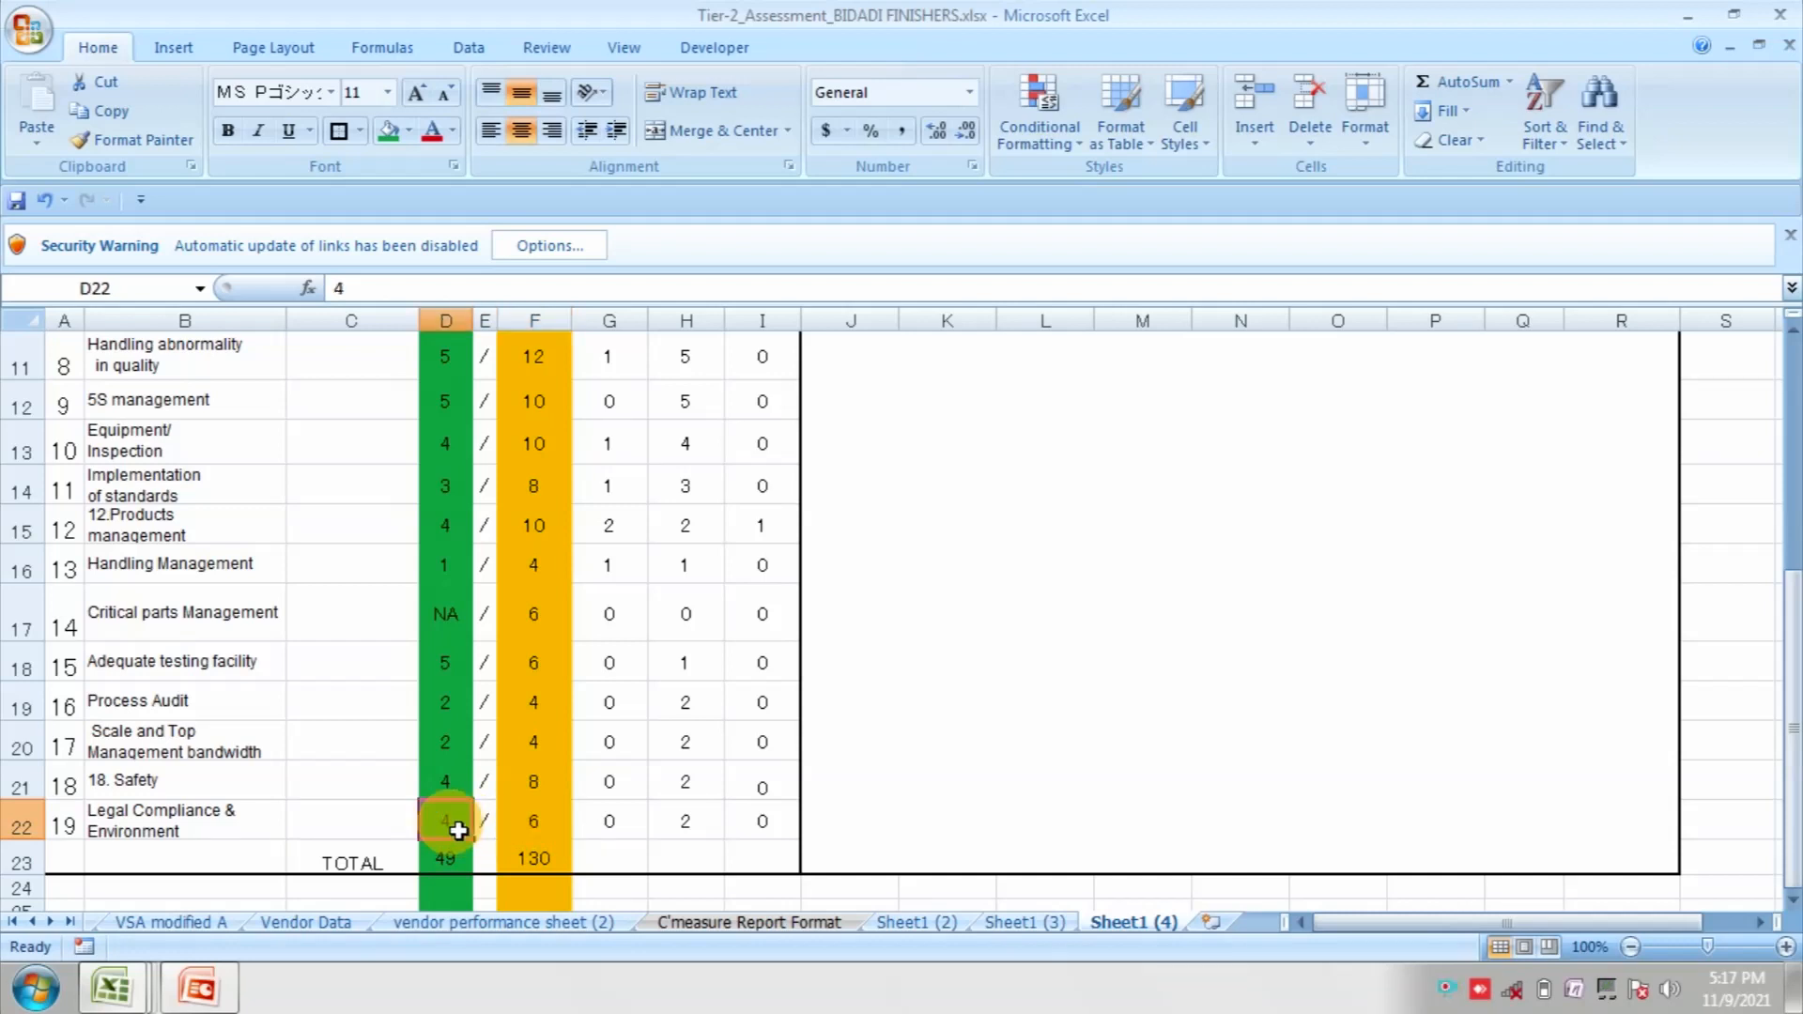
{"action": "left_click", "coordinate": [455, 868]}
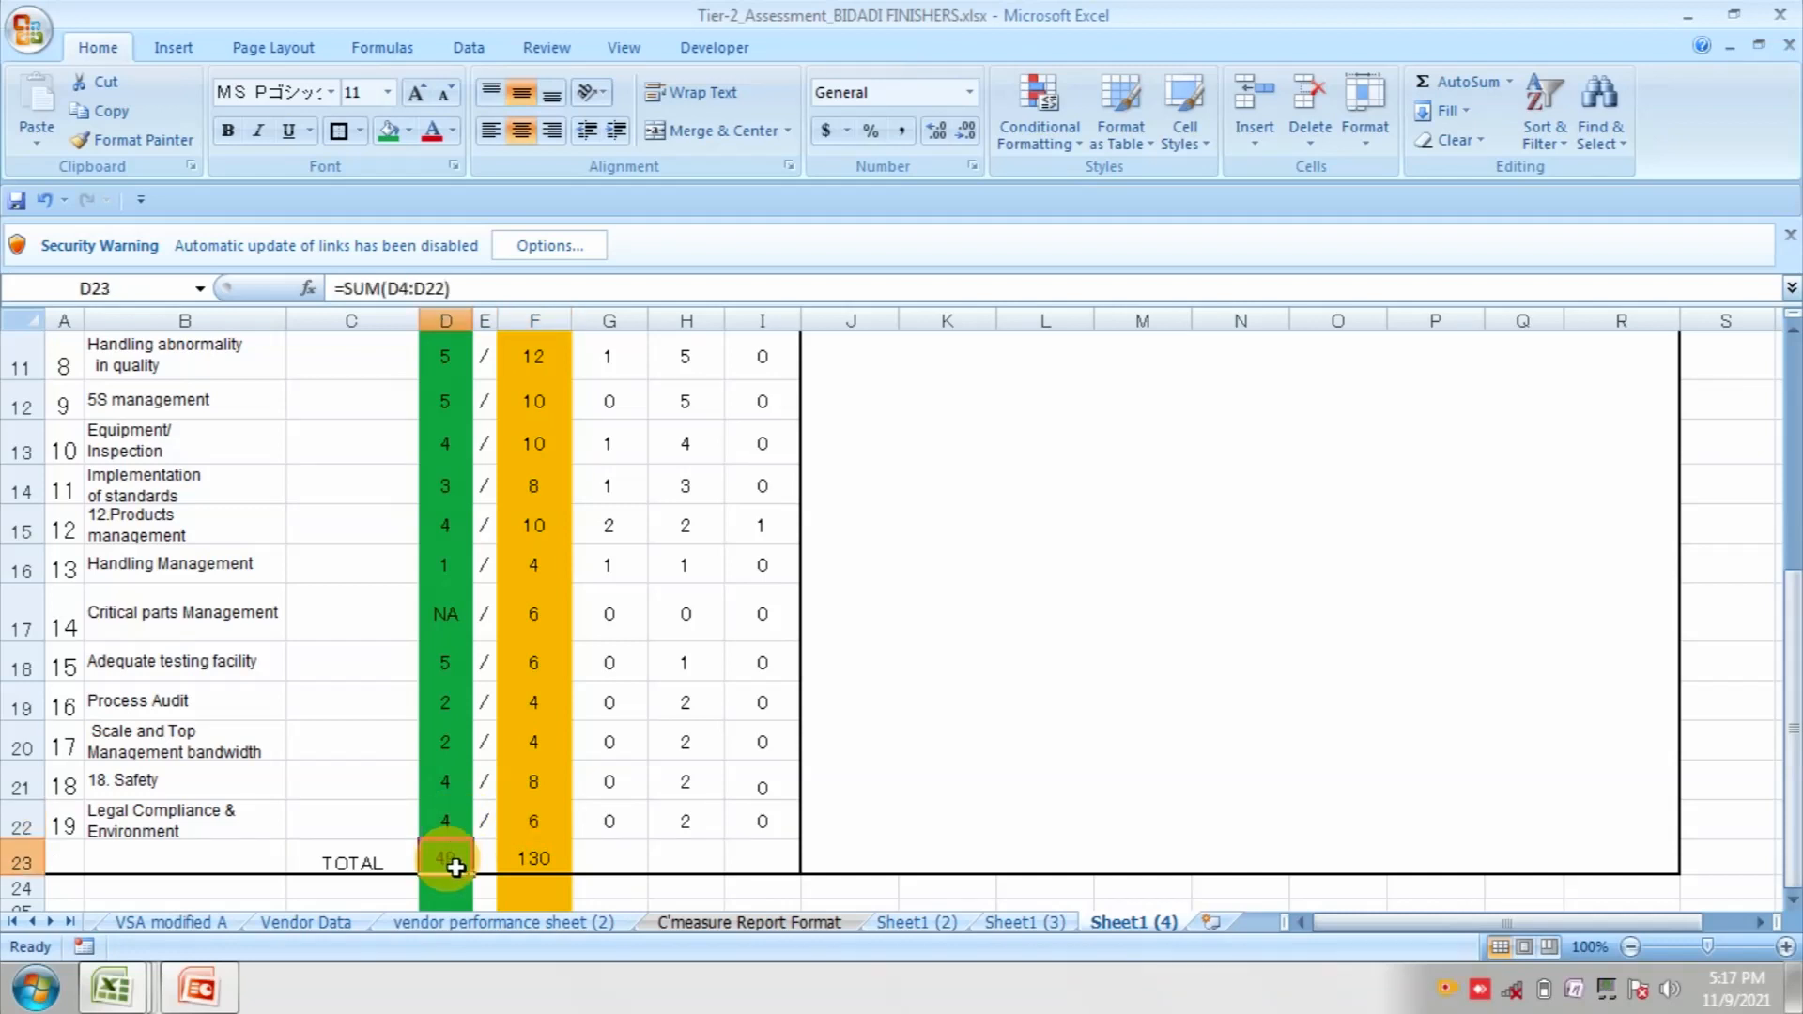
{"action": "left_click", "coordinate": [545, 870]}
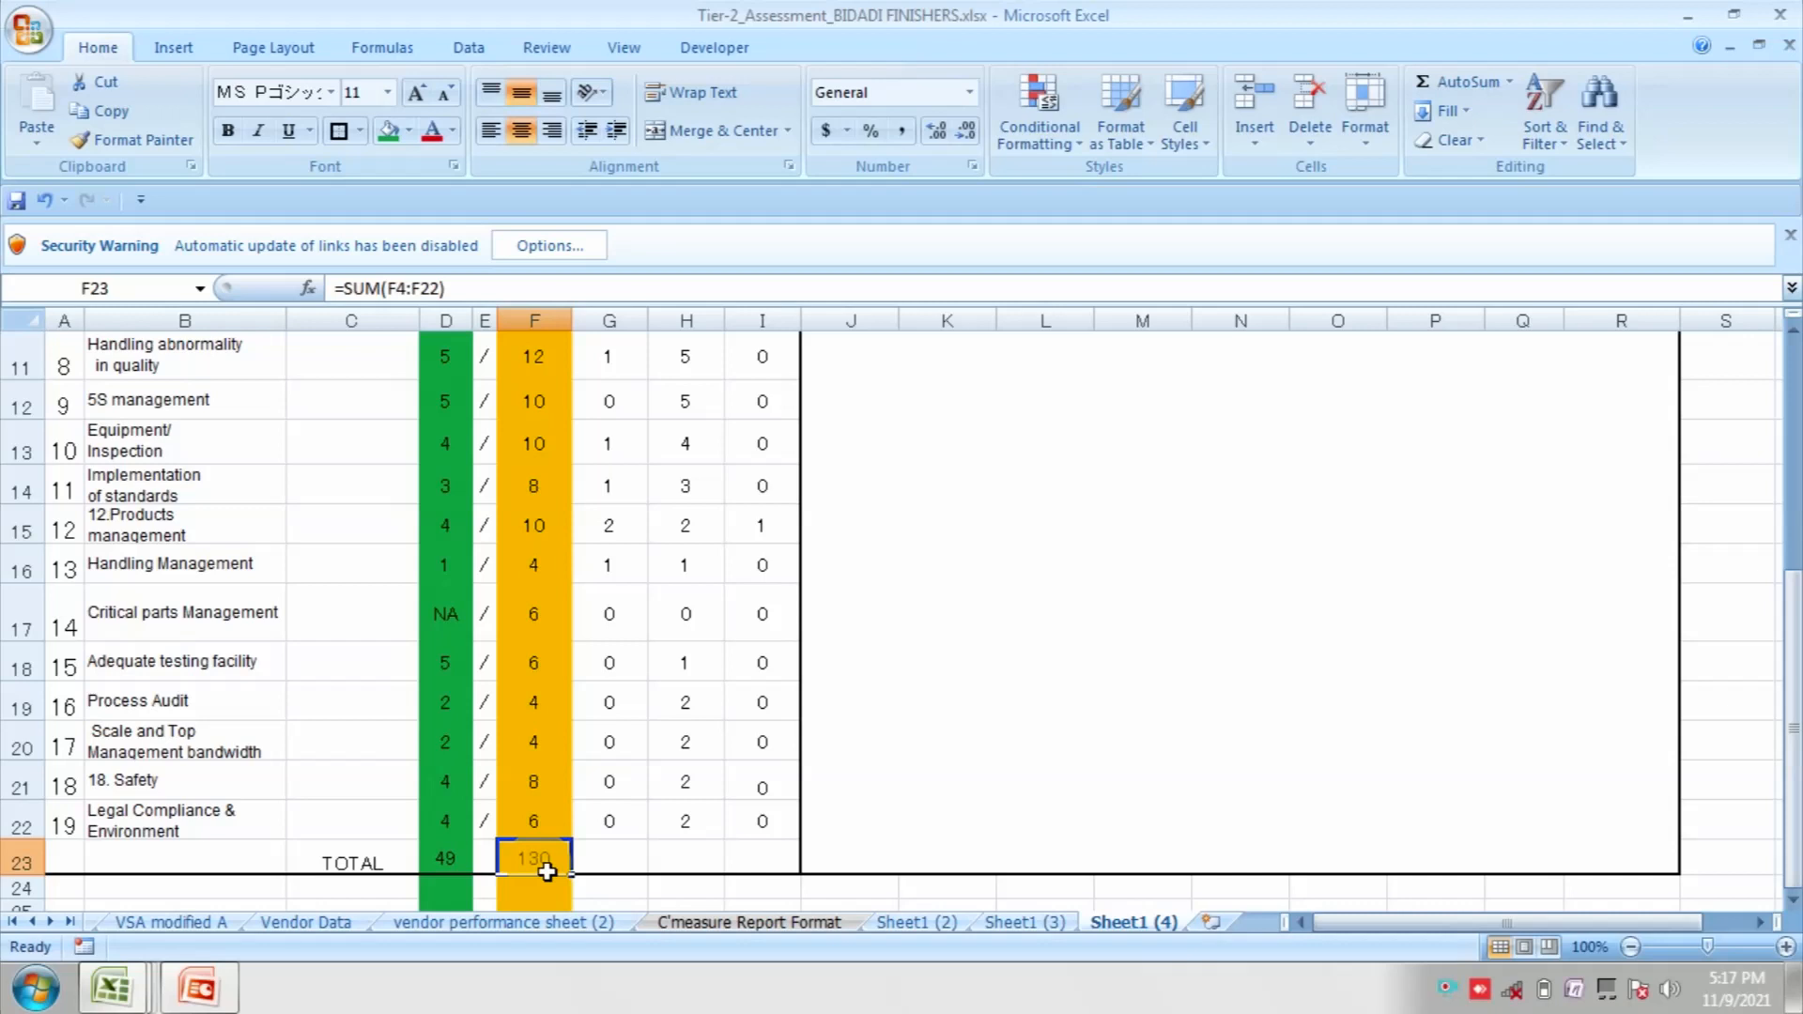
Step: Inspect the maximum mark of the Critical parts Management clause in column F
{"action": "key", "text": "Up"}
{"action": "key", "text": "Up"}
{"action": "key", "text": "Up"}
{"action": "key", "text": "Up"}
{"action": "key", "text": "Up"}
{"action": "key", "text": "Up"}
{"action": "key", "text": "Up"}
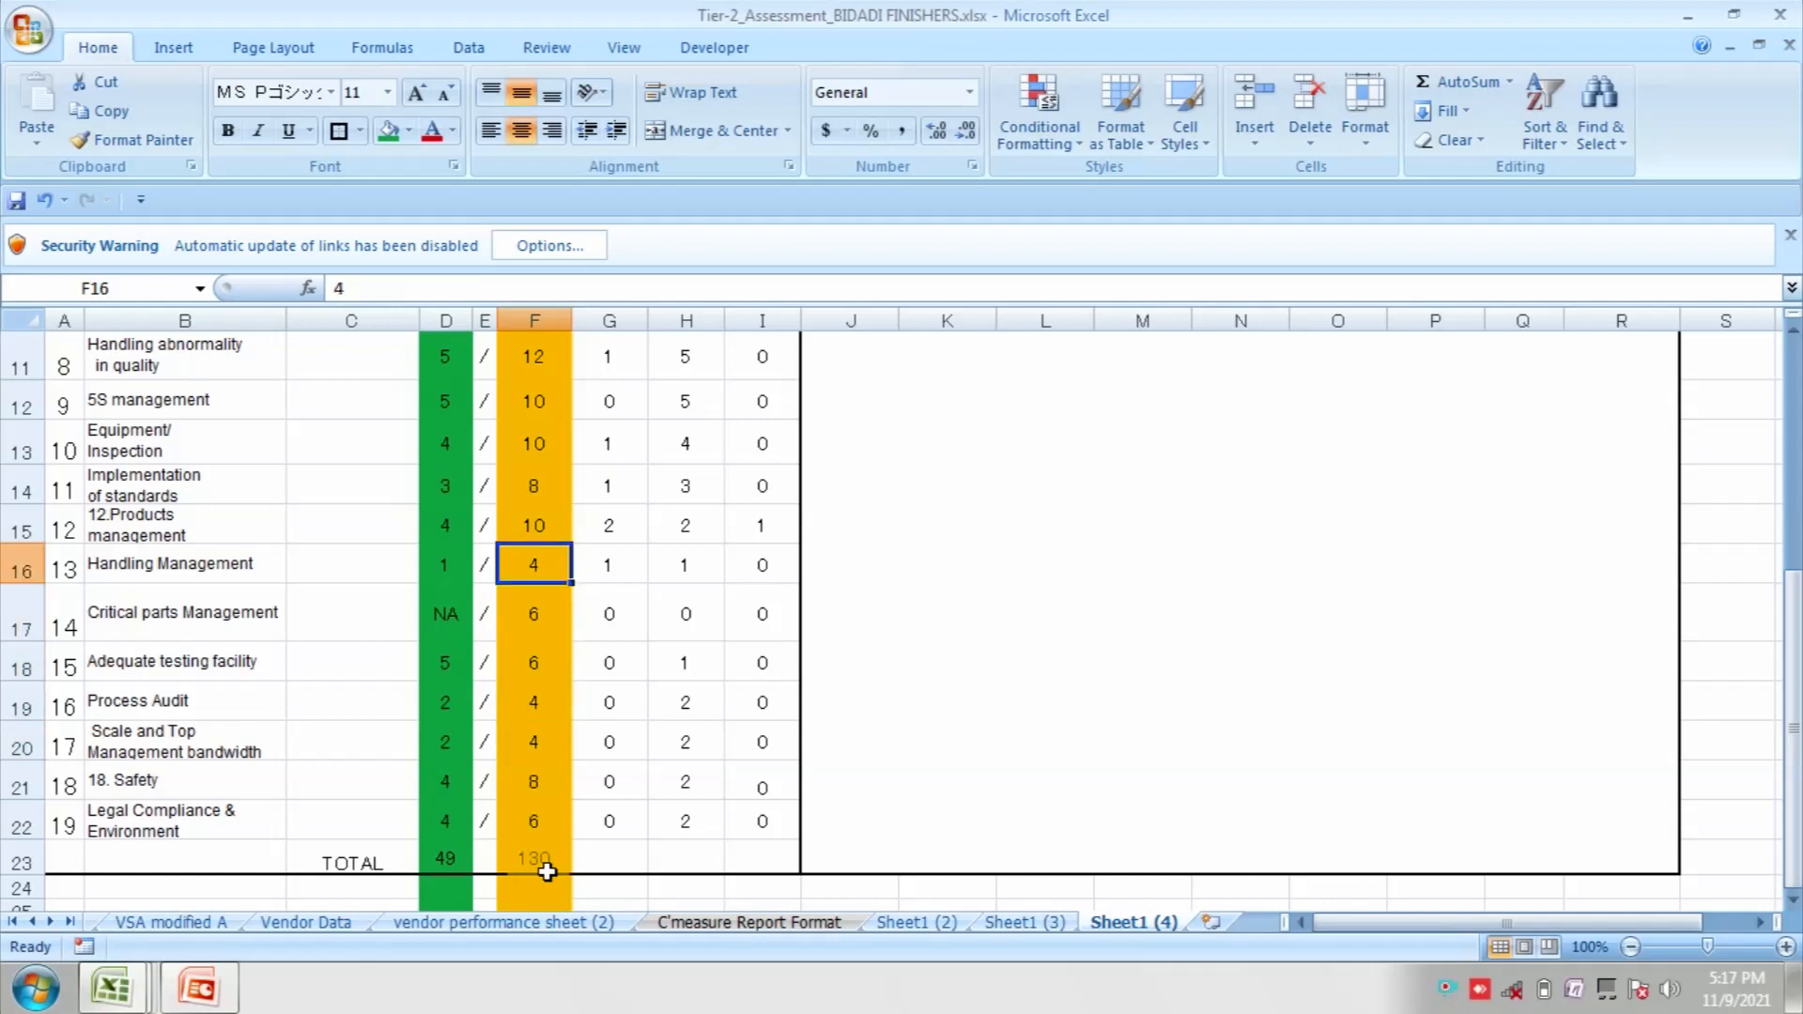
{"action": "key", "text": "Down"}
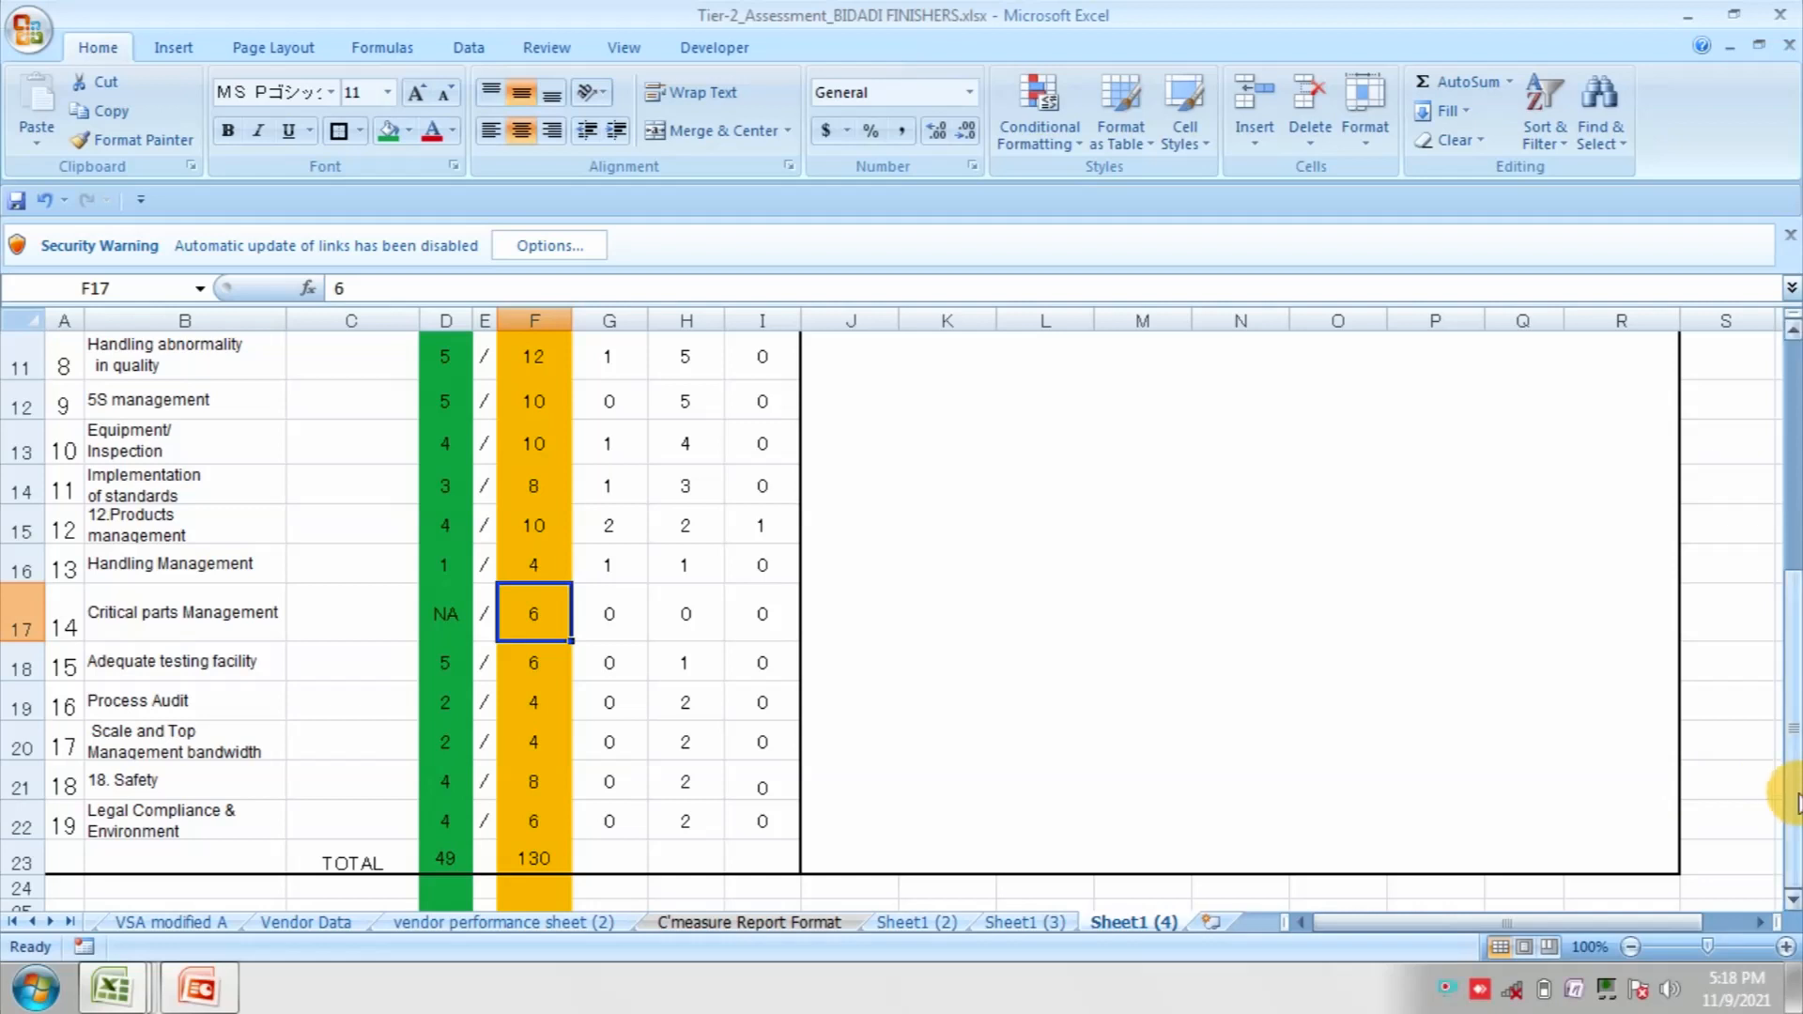
Step: Examine the scores on the VSA modified A sheet and the finished radar chart on the Executive Summary sheet
{"action": "left_click_drag", "start_coordinate": [1791, 779], "coordinate": [1738, 442]}
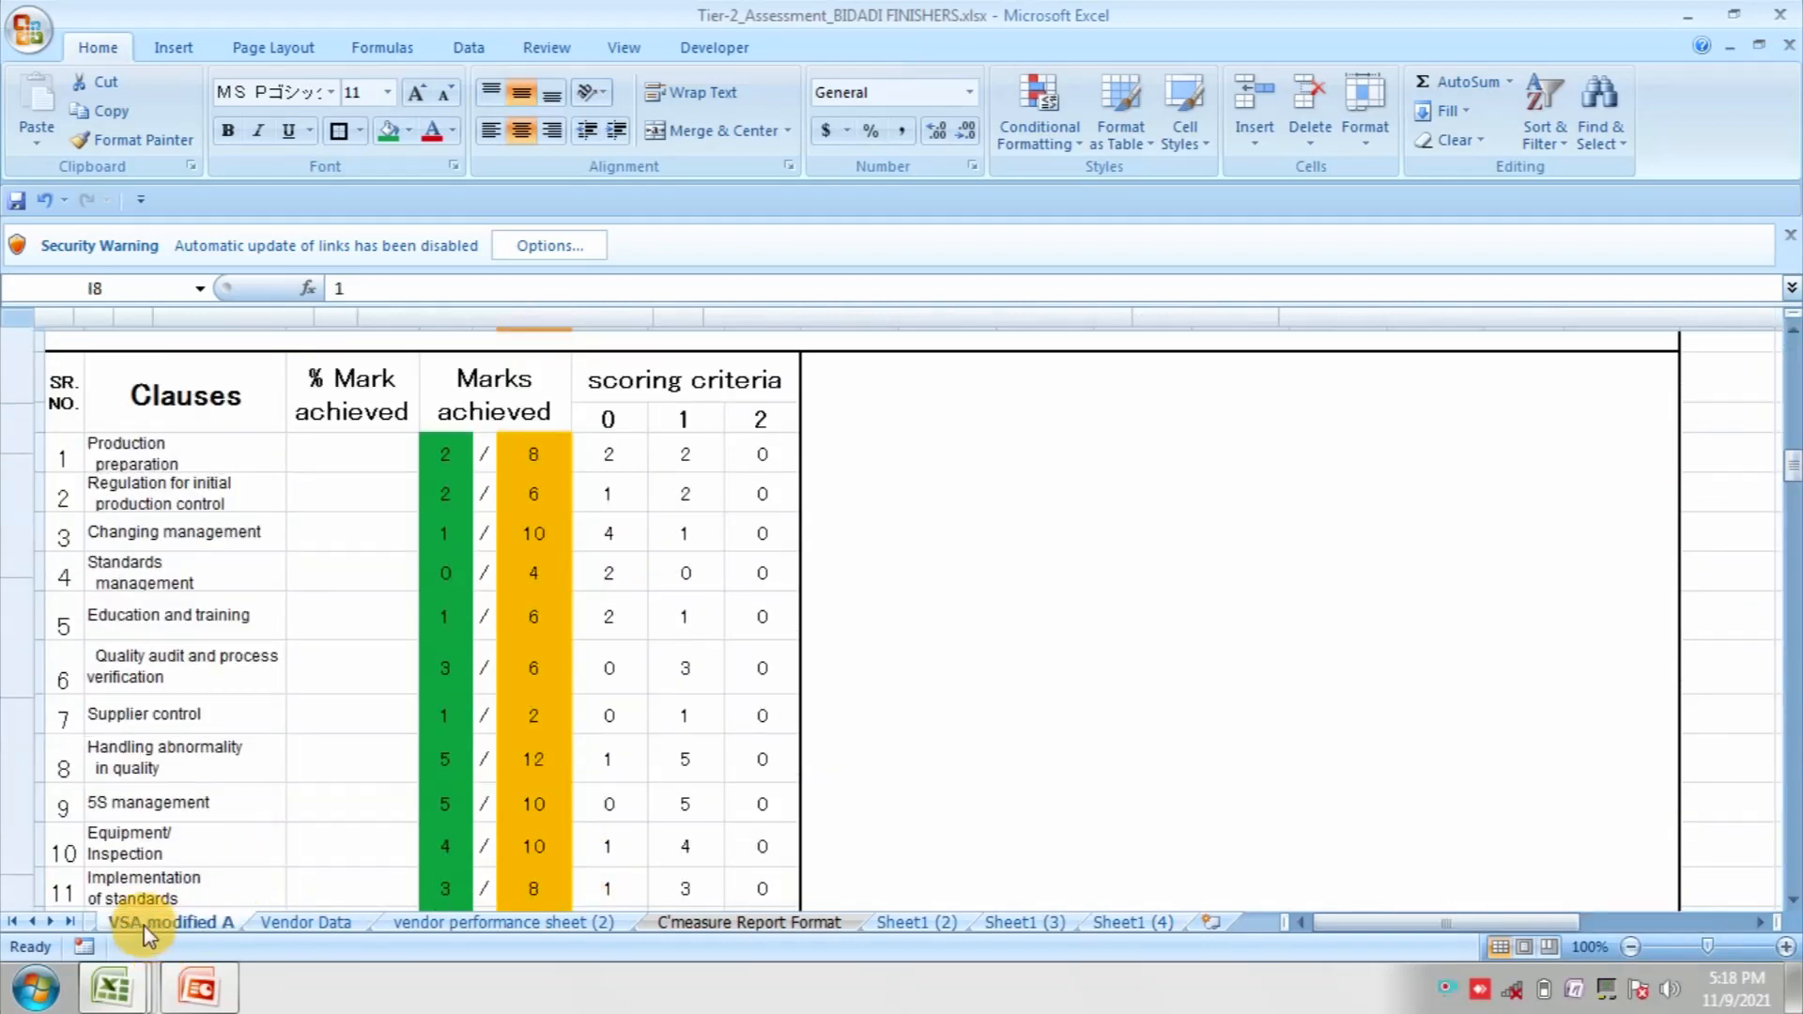
{"action": "left_click", "coordinate": [148, 924]}
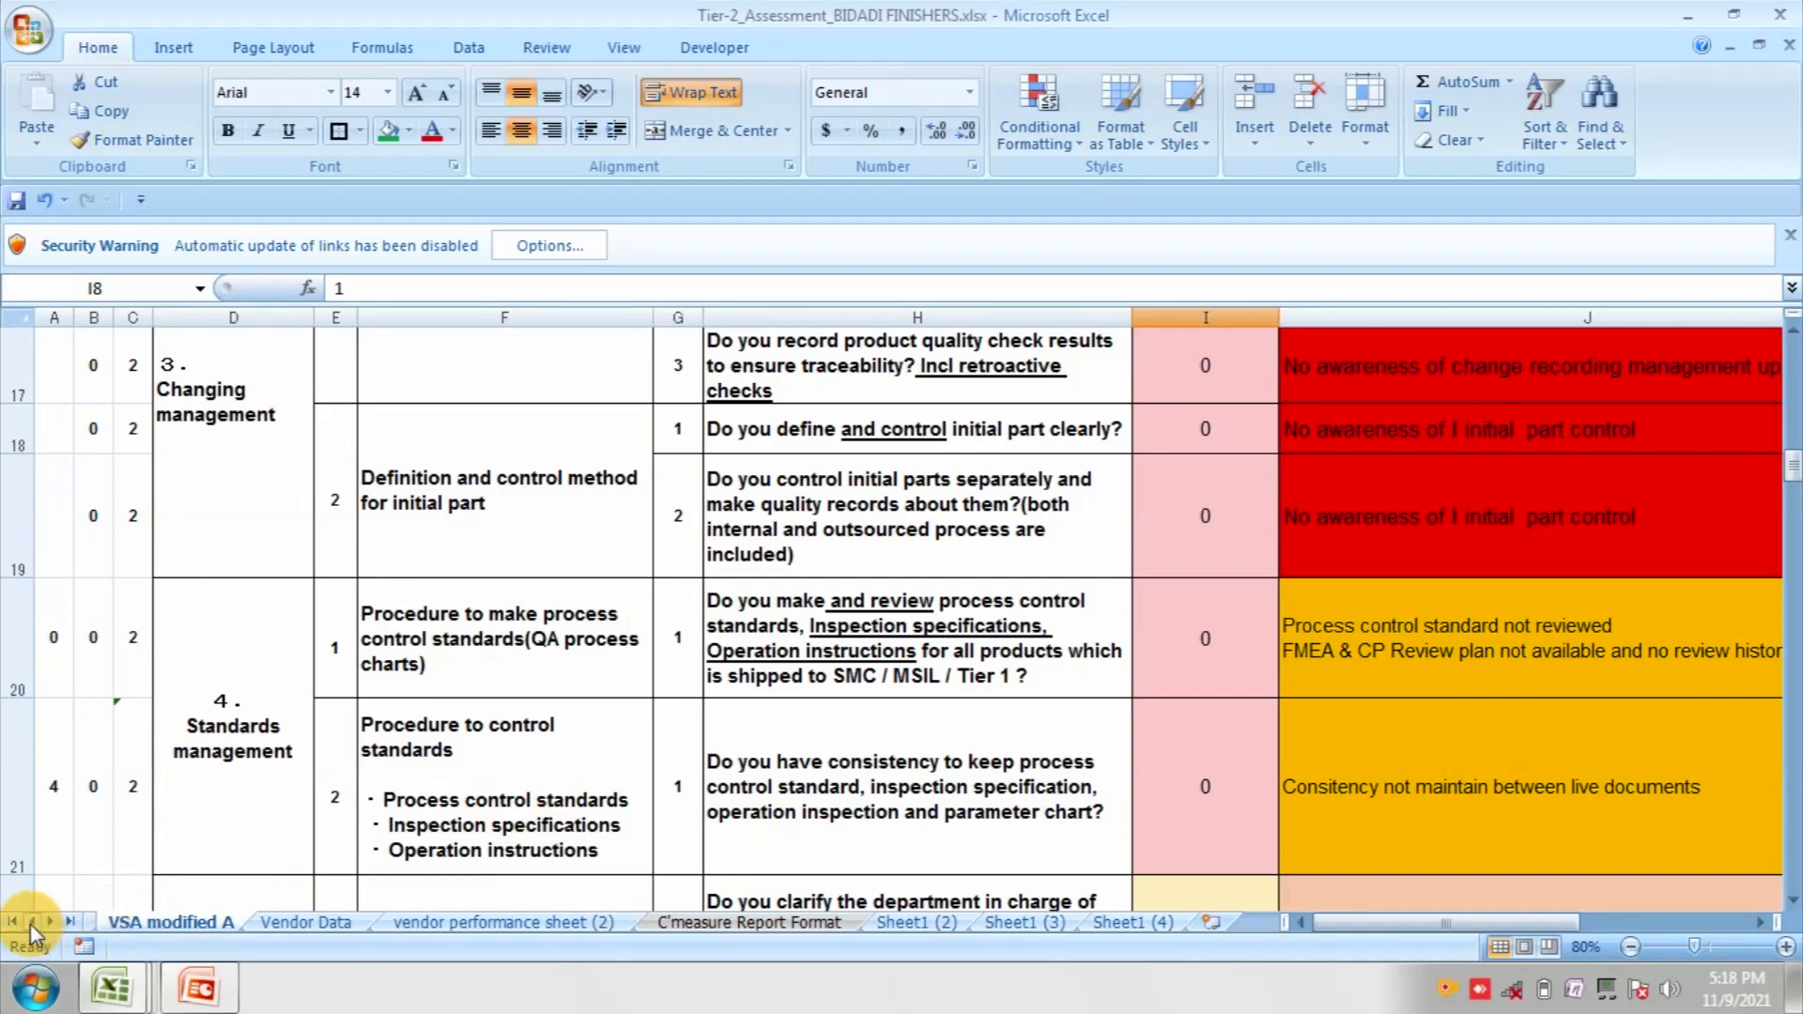
{"action": "left_click", "coordinate": [32, 921]}
{"action": "left_click", "coordinate": [165, 923]}
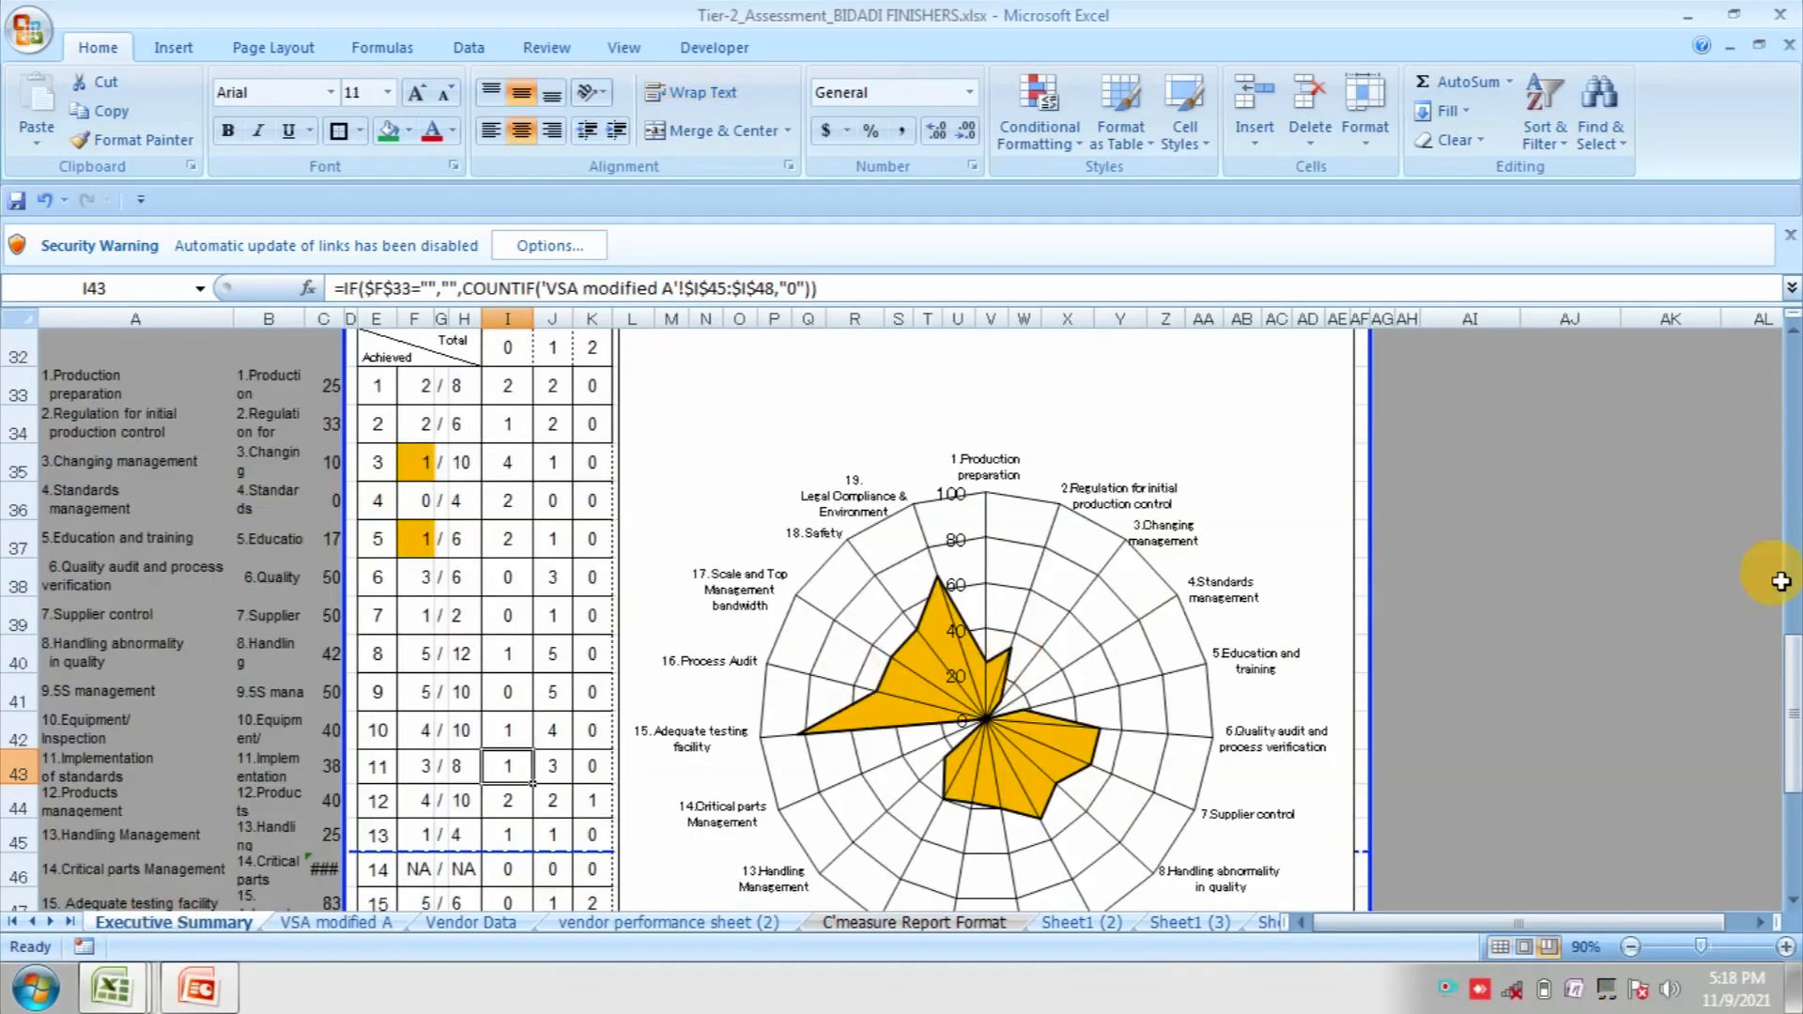
{"action": "left_click_drag", "start_coordinate": [1792, 693], "coordinate": [1789, 701]}
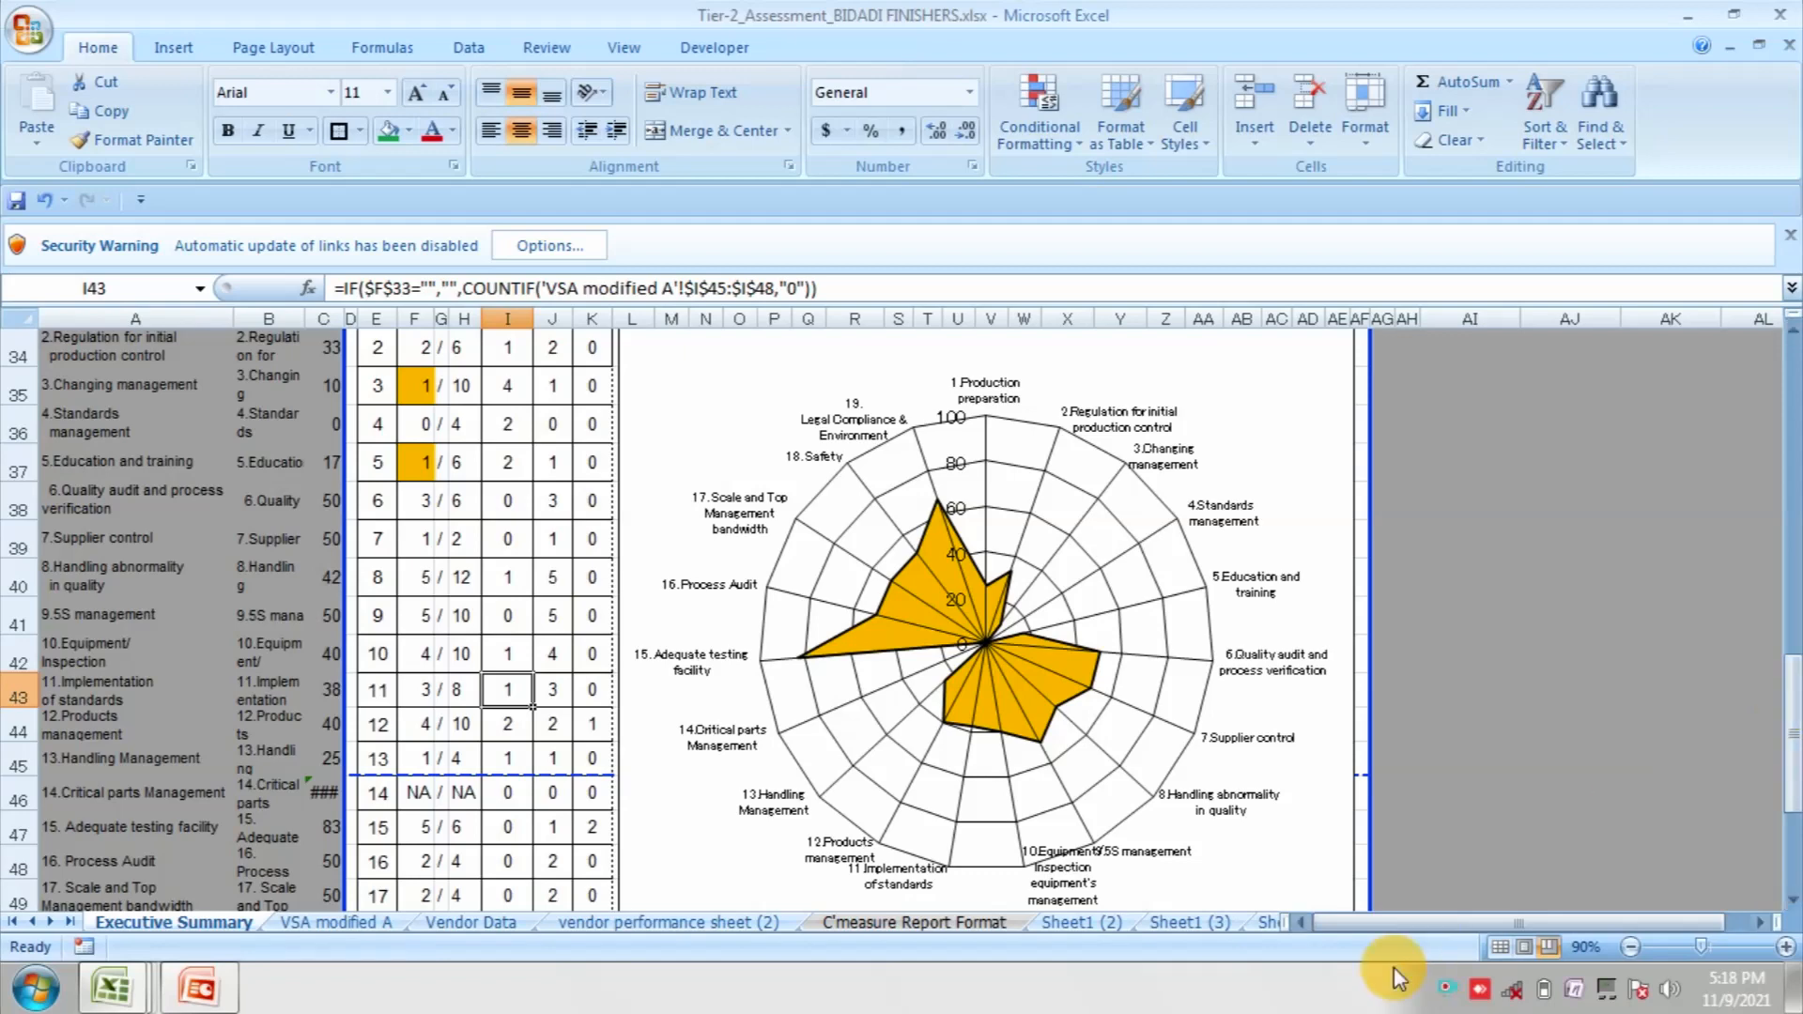
Step: On Sheet1 (4), enter =IF((D4/F4*100)<0,0,D4/F4*100) in C4 as the % Mark achieved for Production preparation
{"action": "left_click", "coordinate": [1267, 922]}
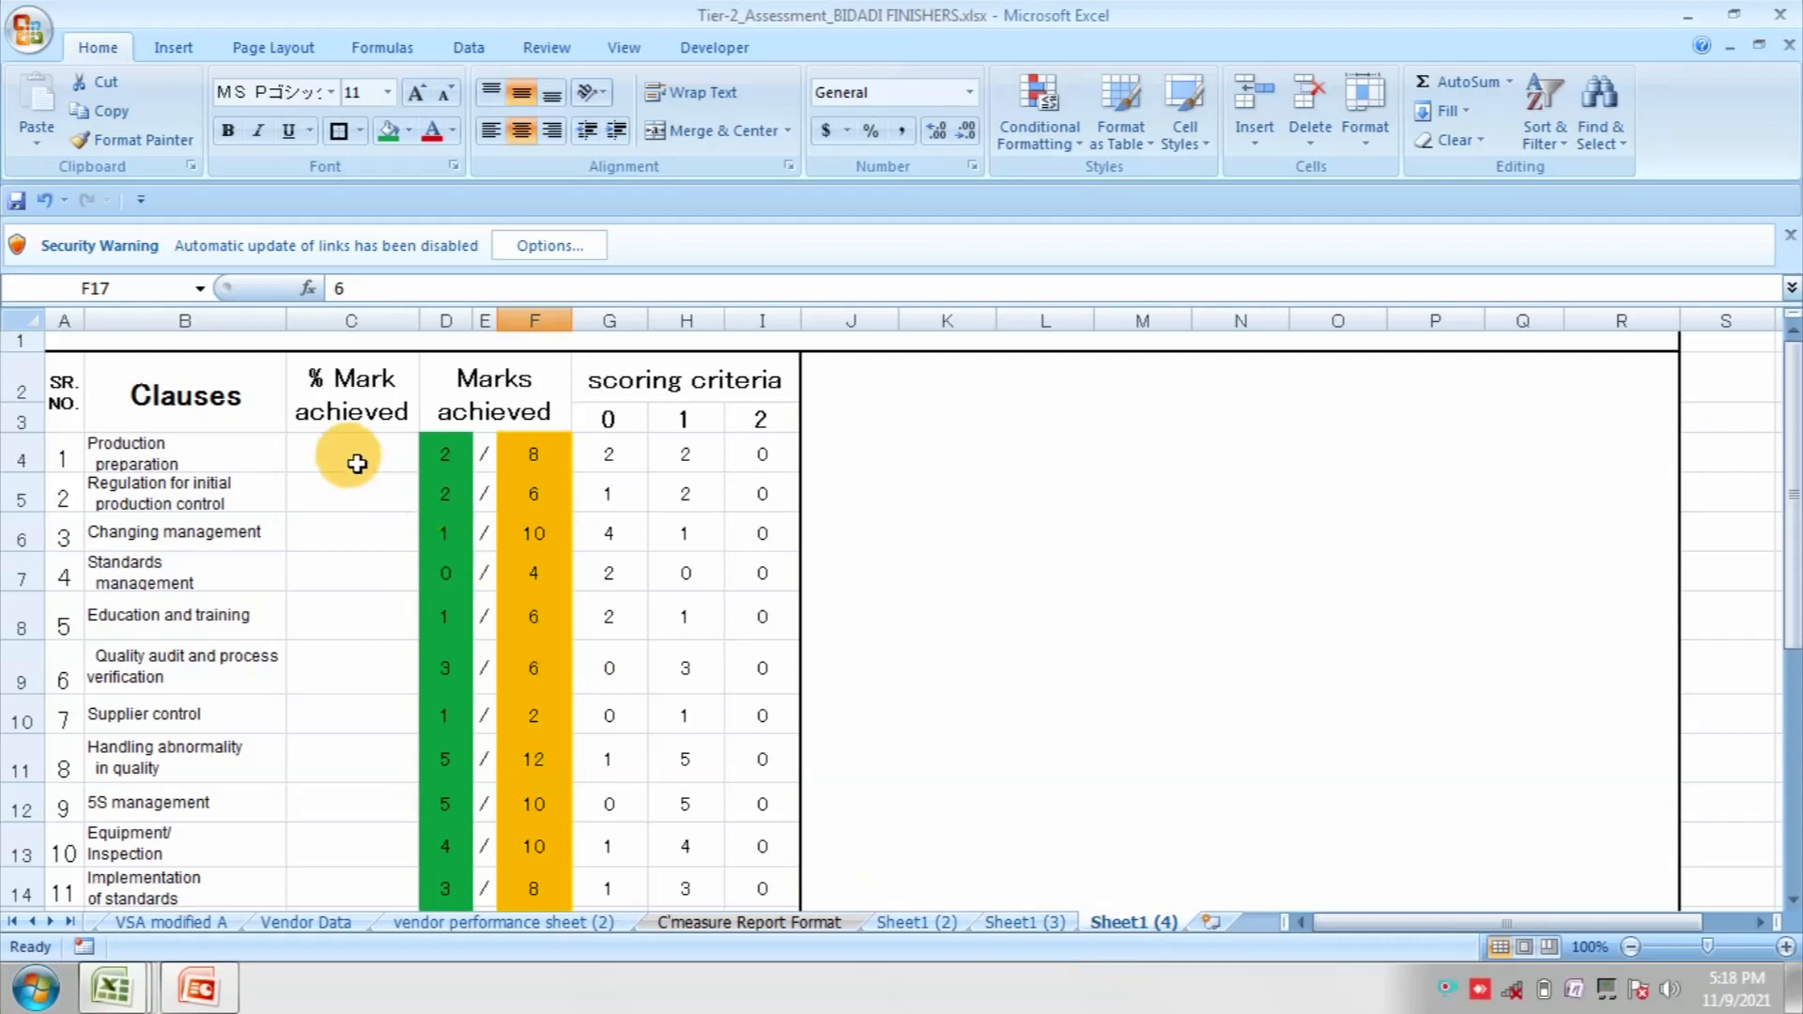
{"action": "left_click", "coordinate": [356, 463]}
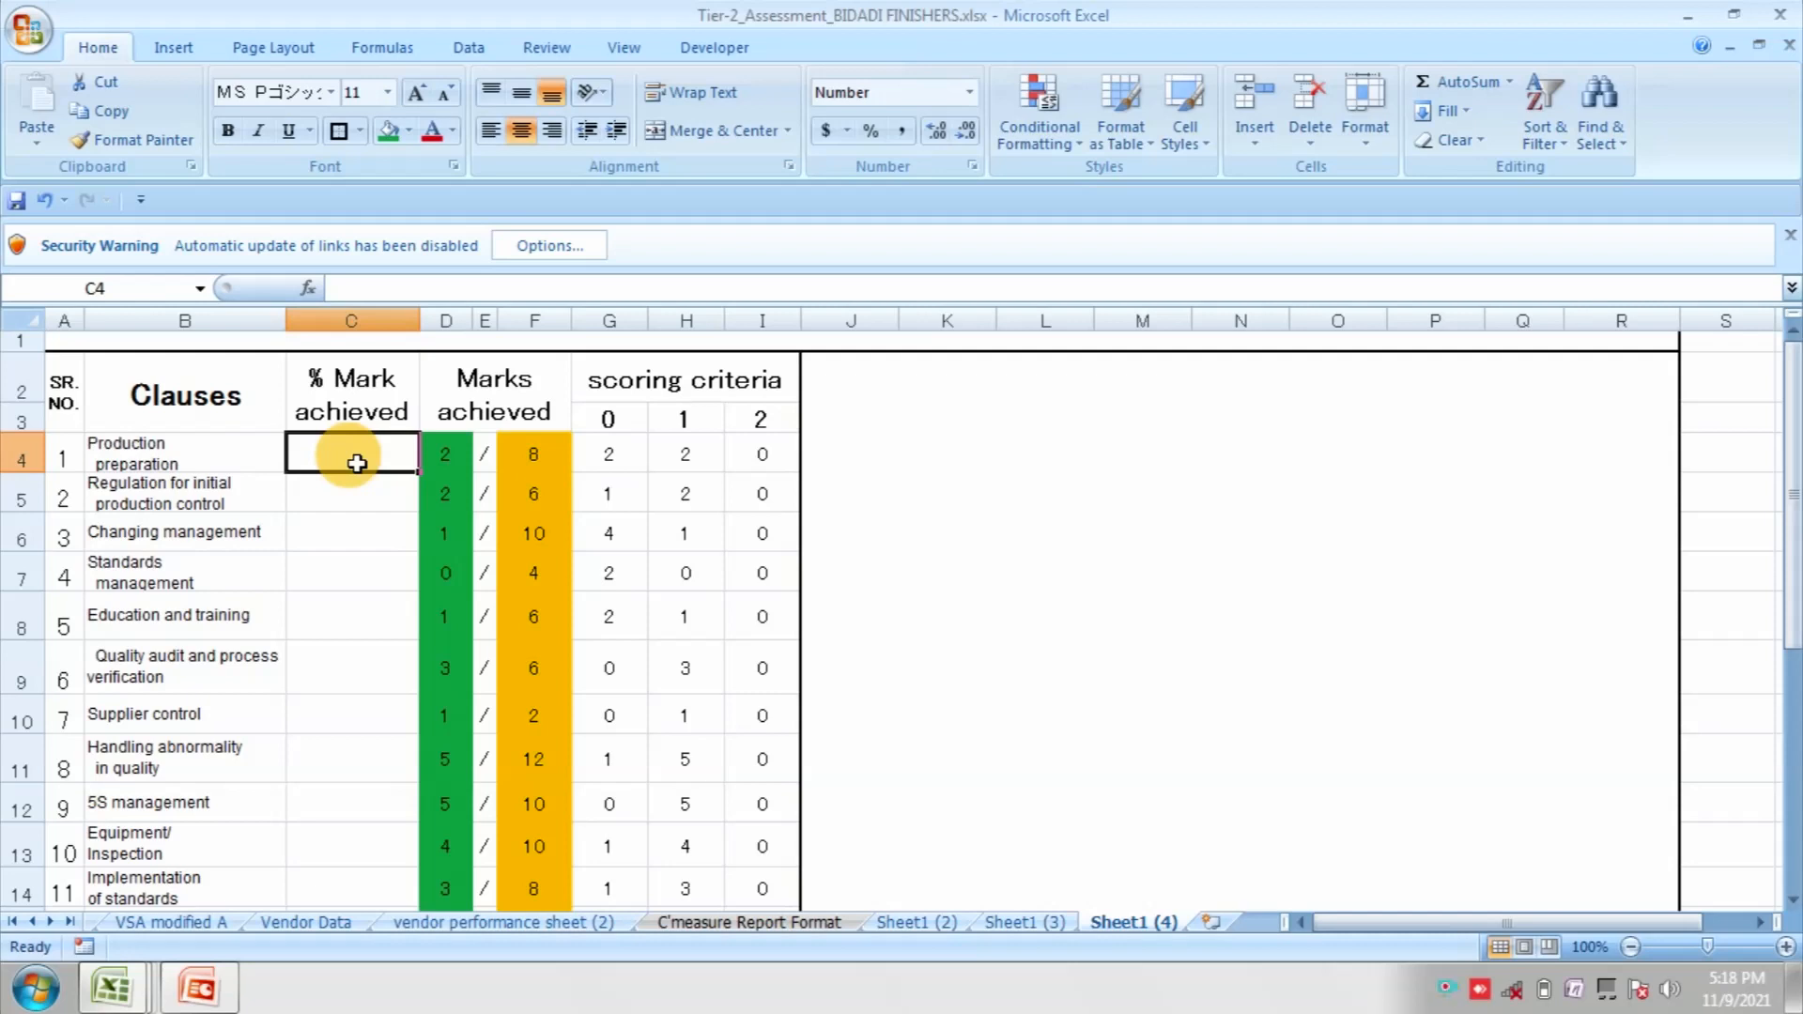
{"action": "type", "text": "="}
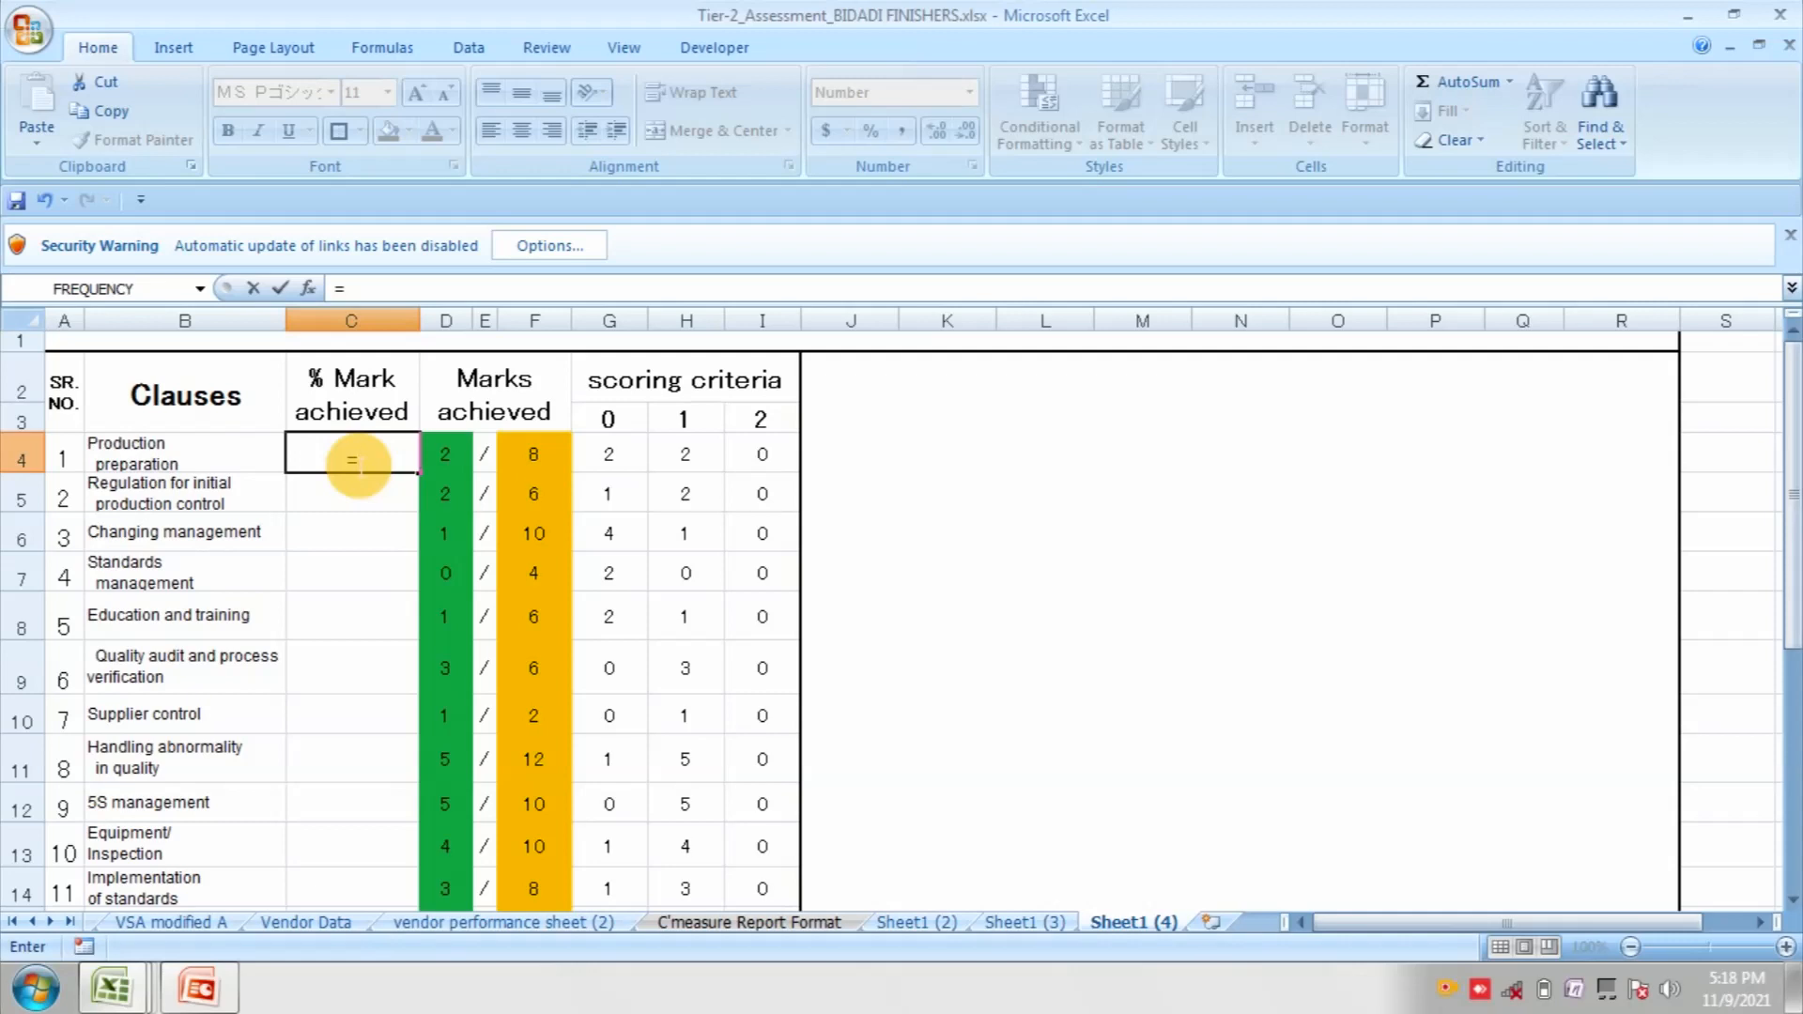
{"action": "type", "text": "if"}
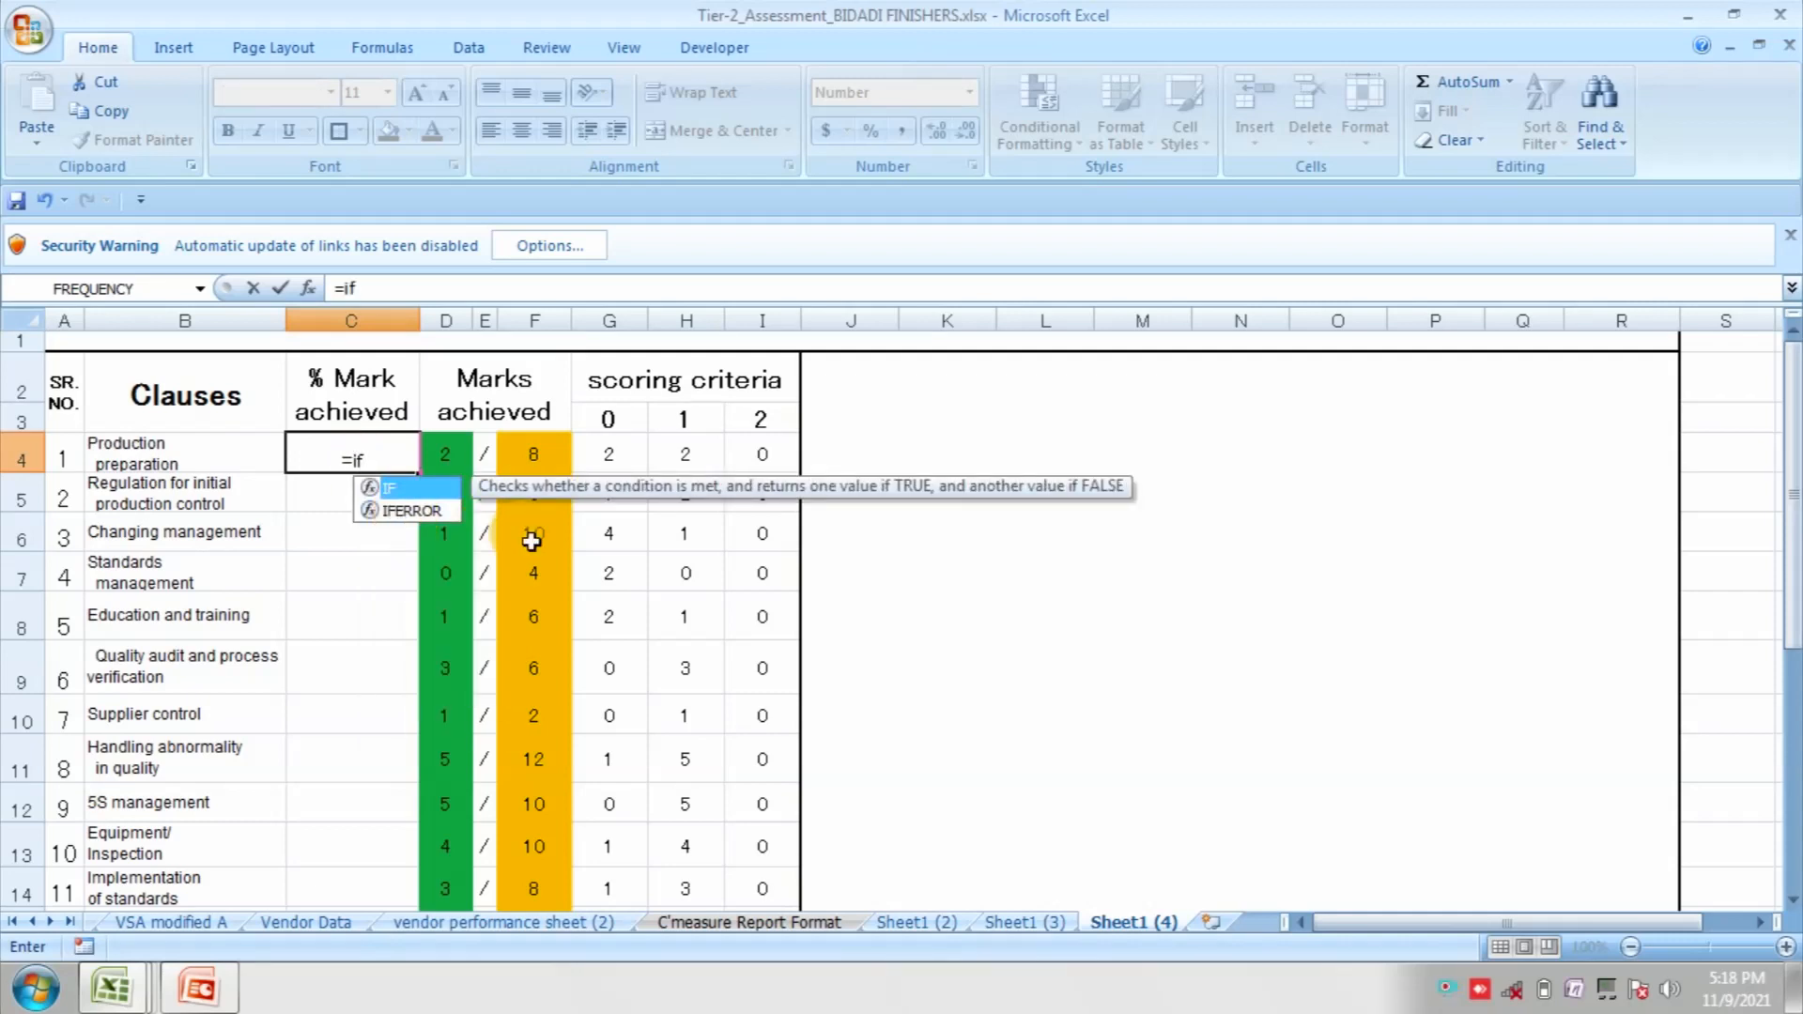
{"action": "type", "text": "(("}
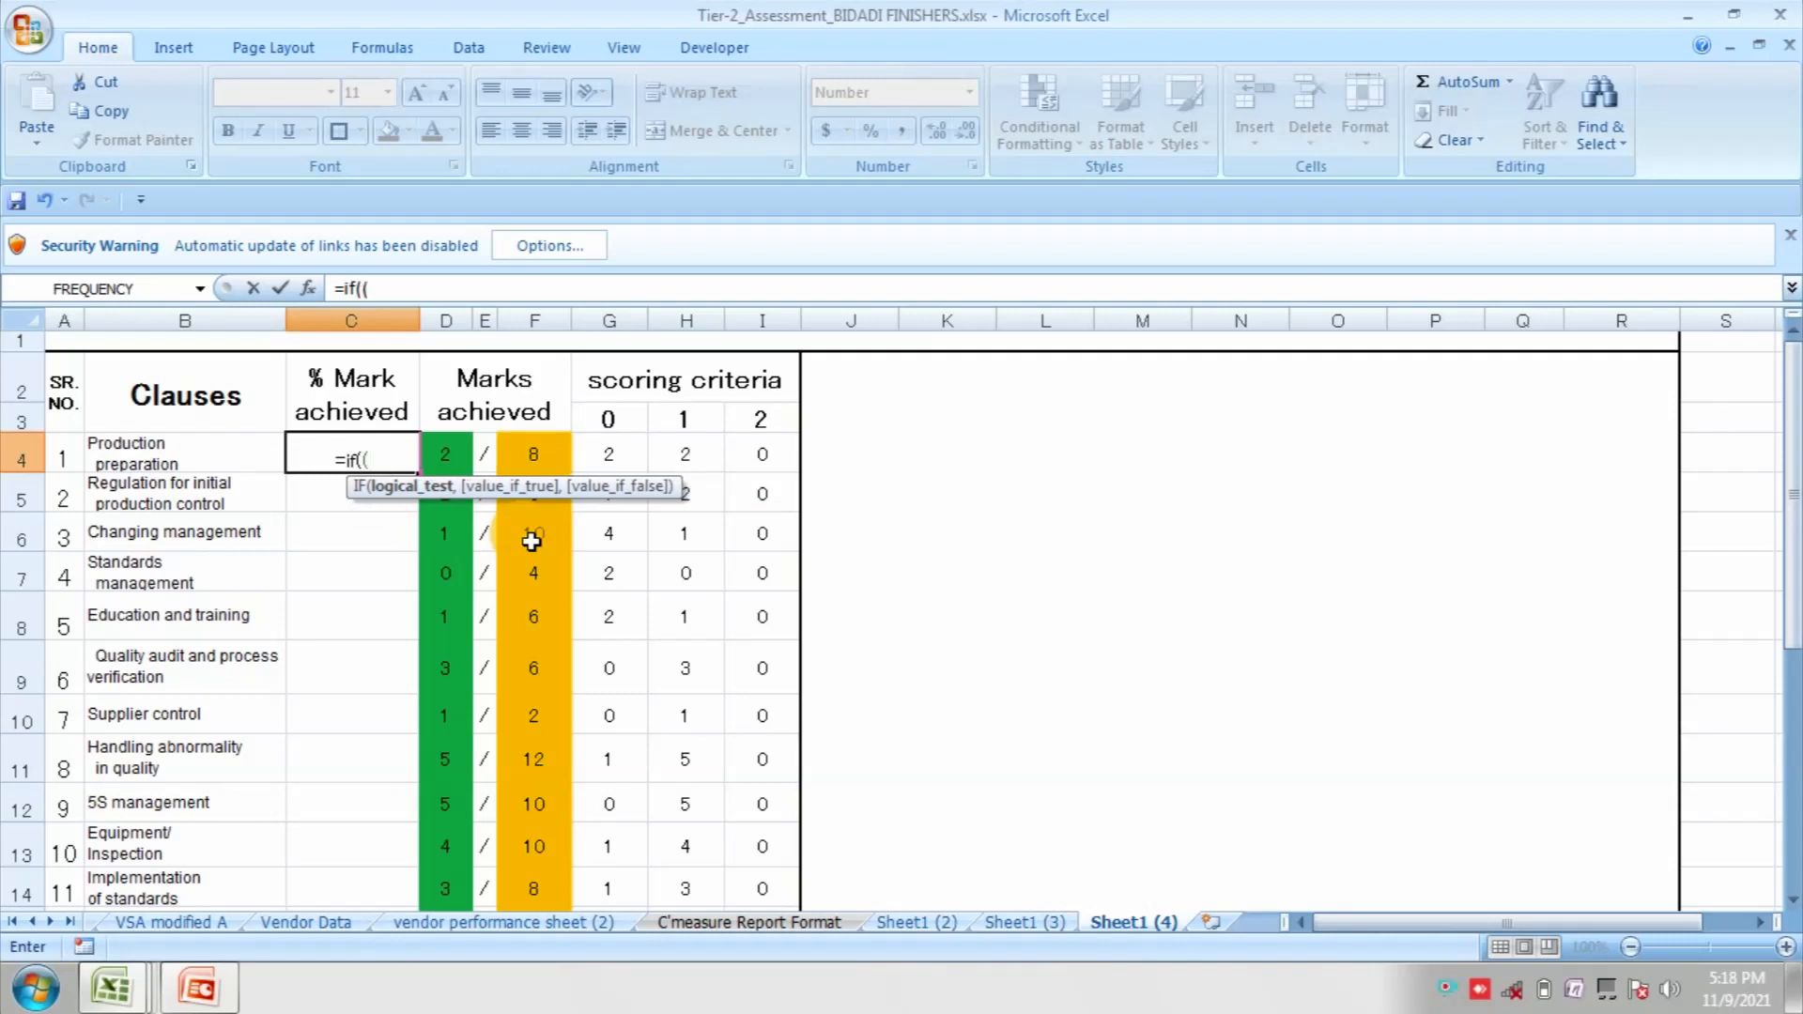
{"action": "left_click", "coordinate": [457, 460]}
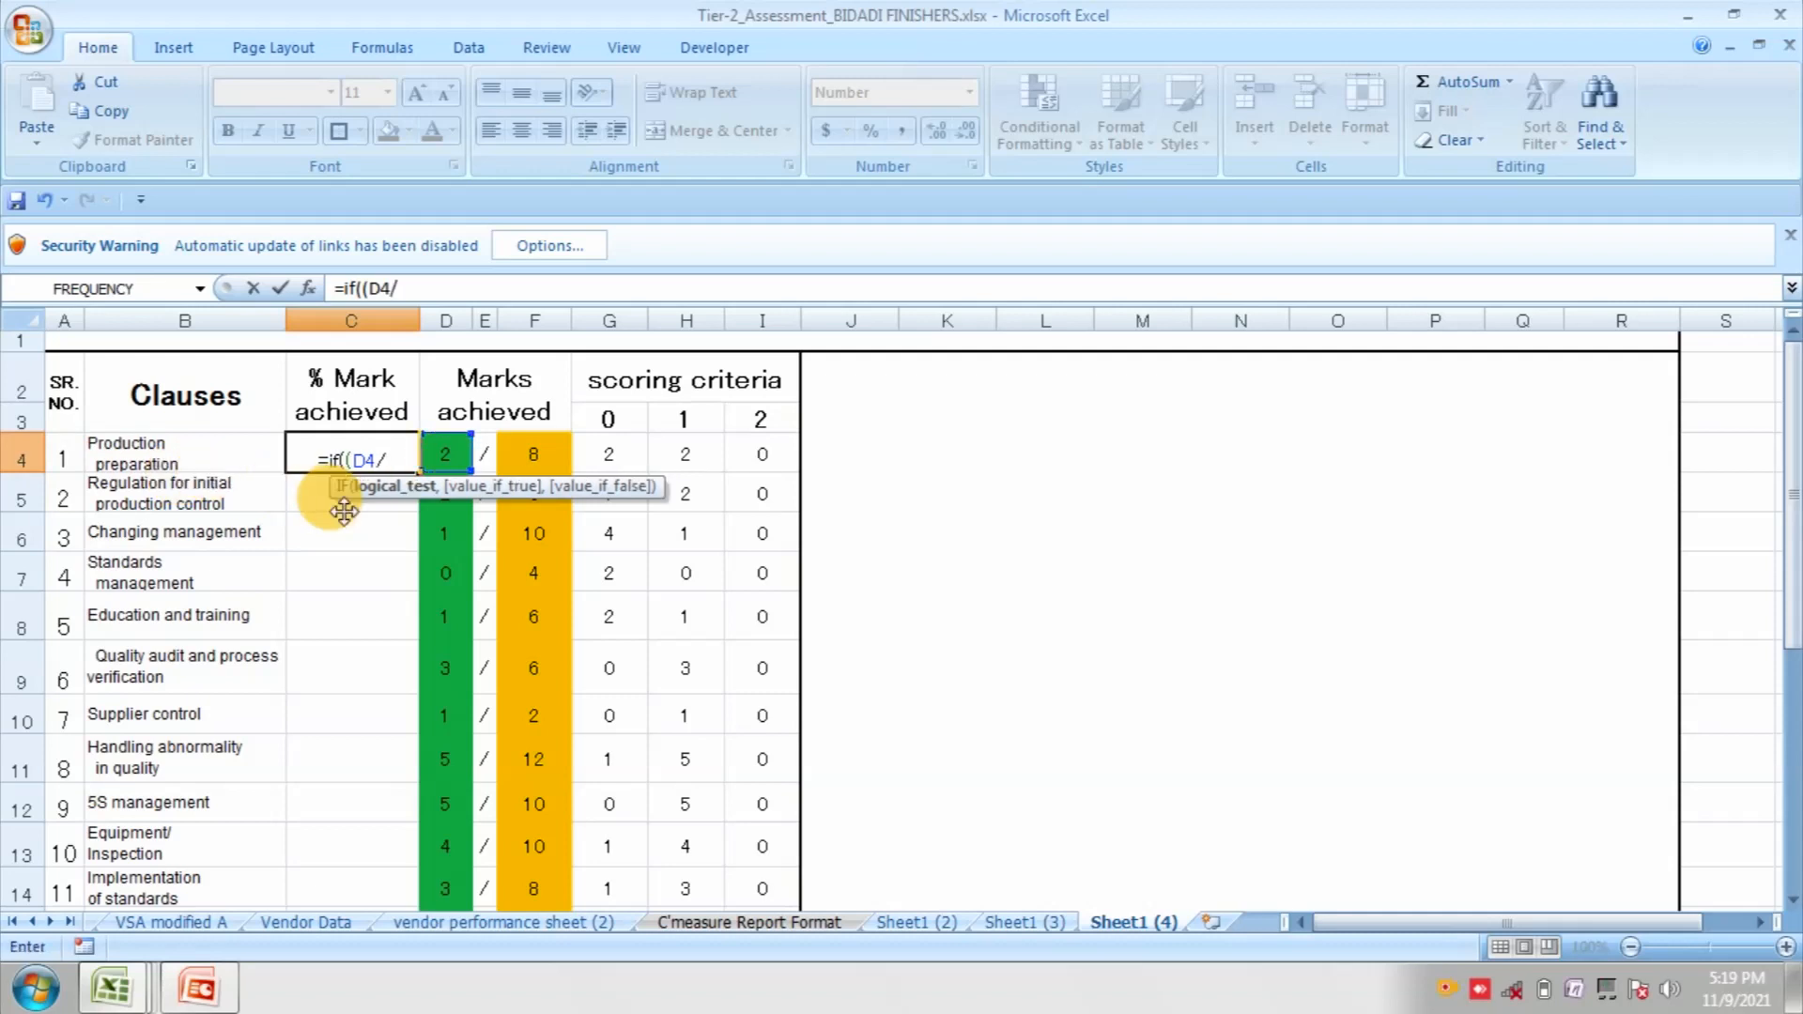
{"action": "type", "text": "/"}
{"action": "left_click", "coordinate": [553, 462]}
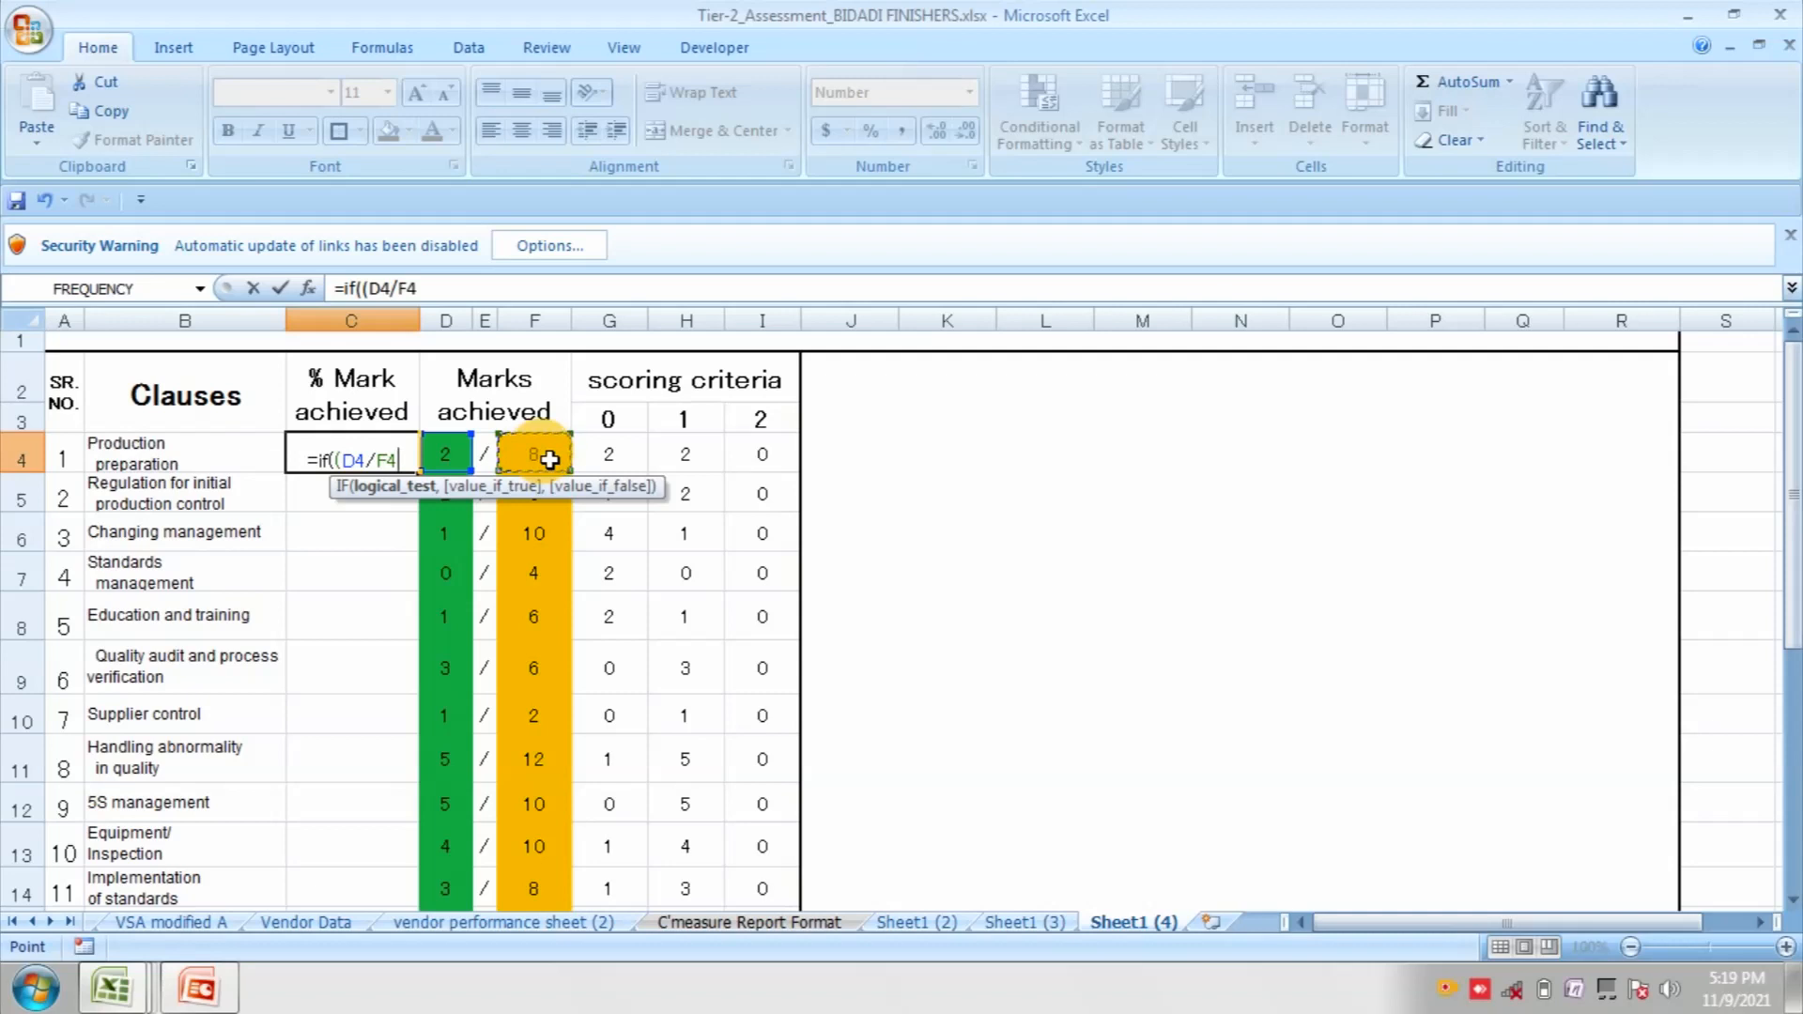
{"action": "type", "text": "*"}
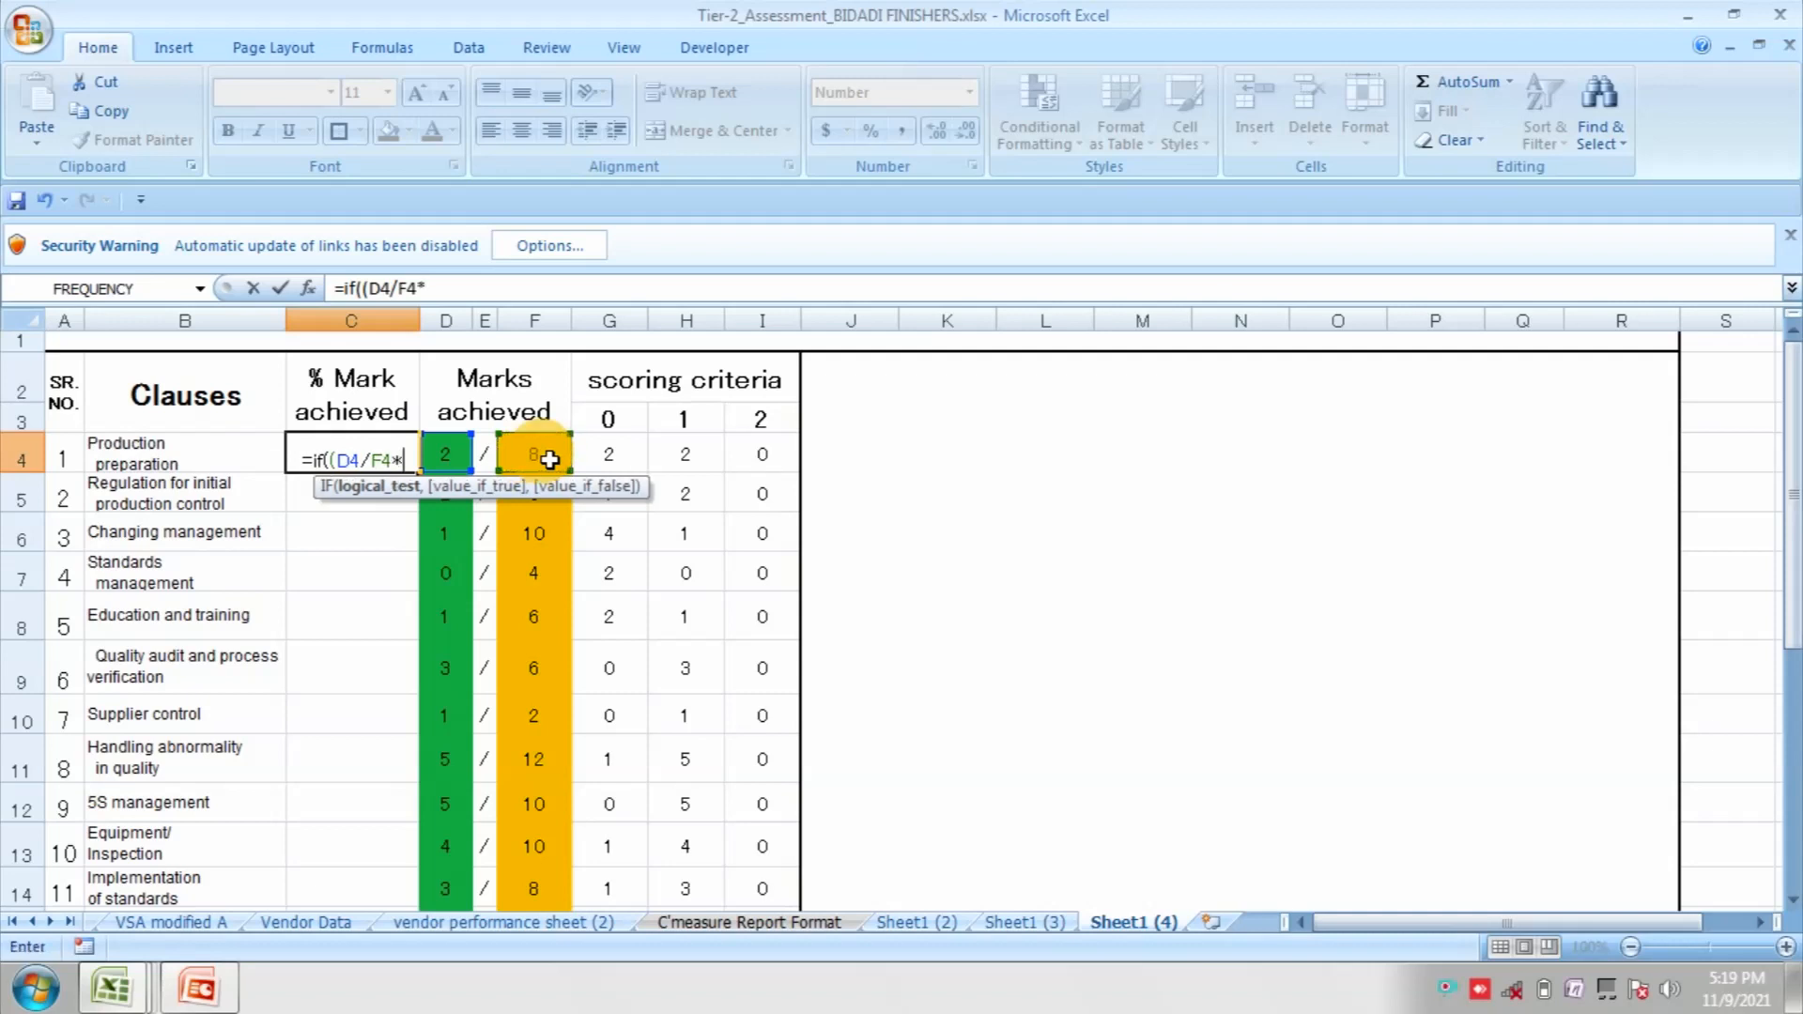
{"action": "type", "text": "100"}
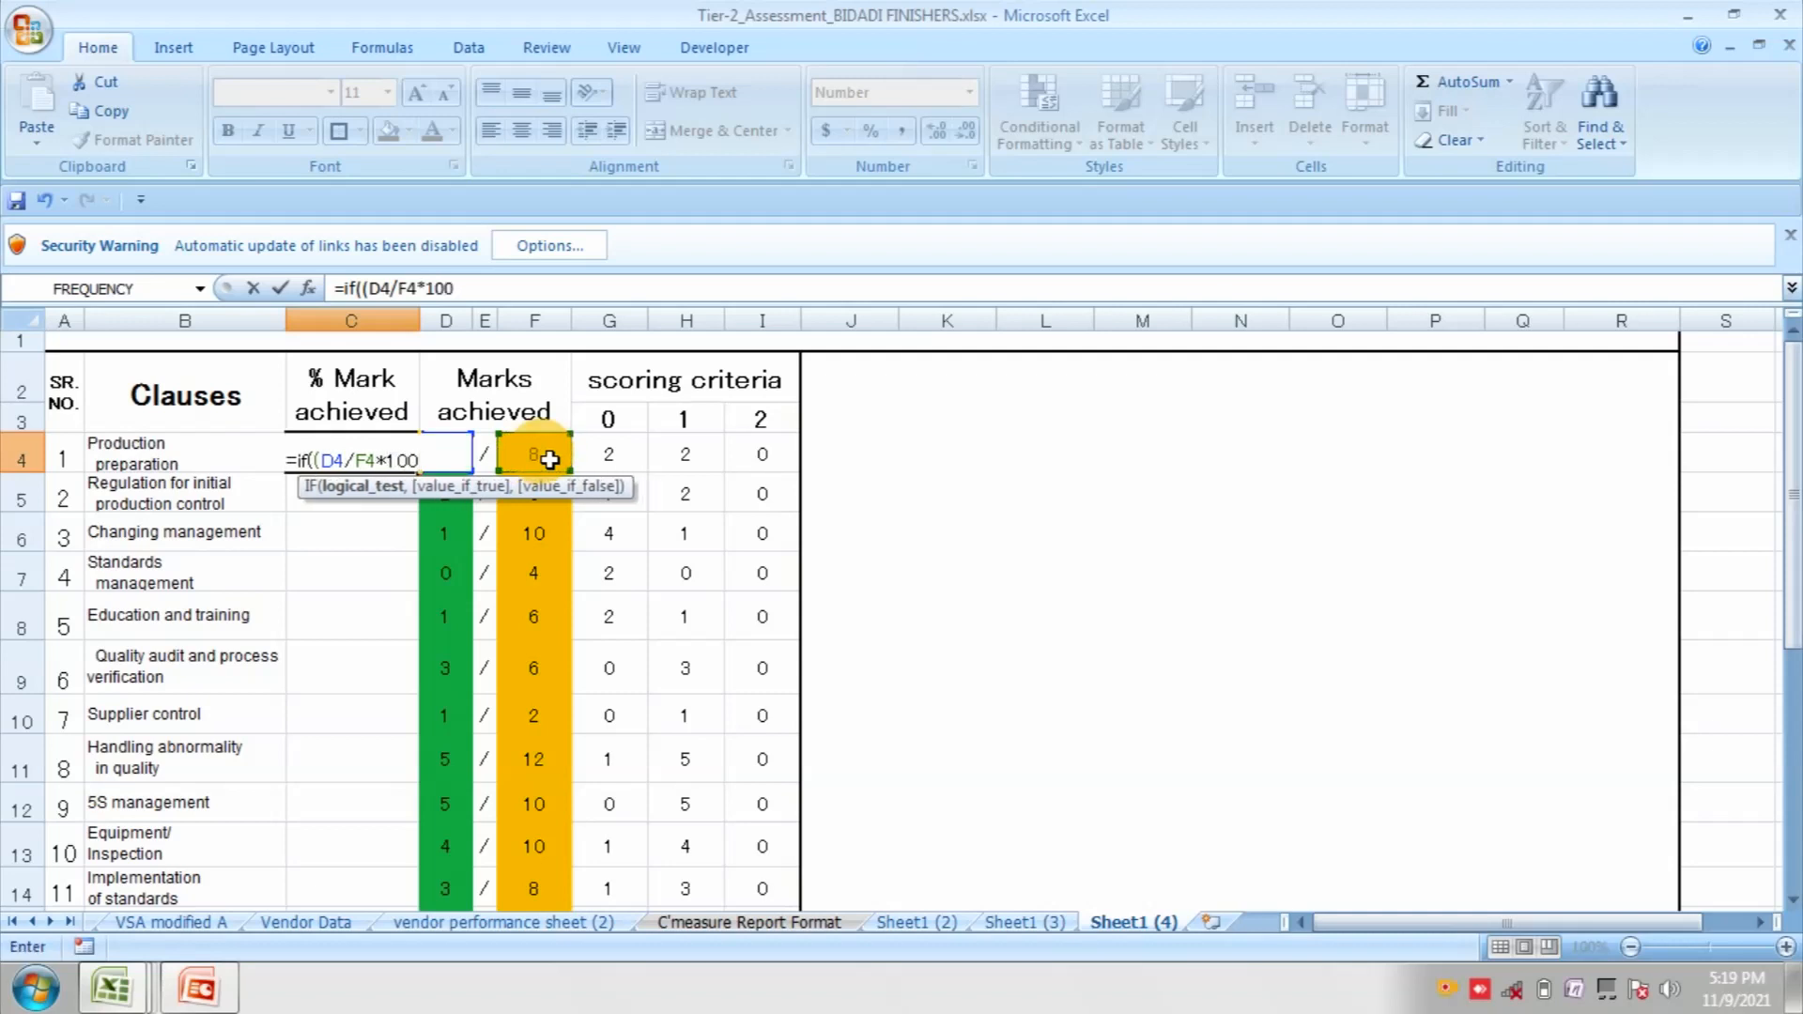
{"action": "type", "text": ")"}
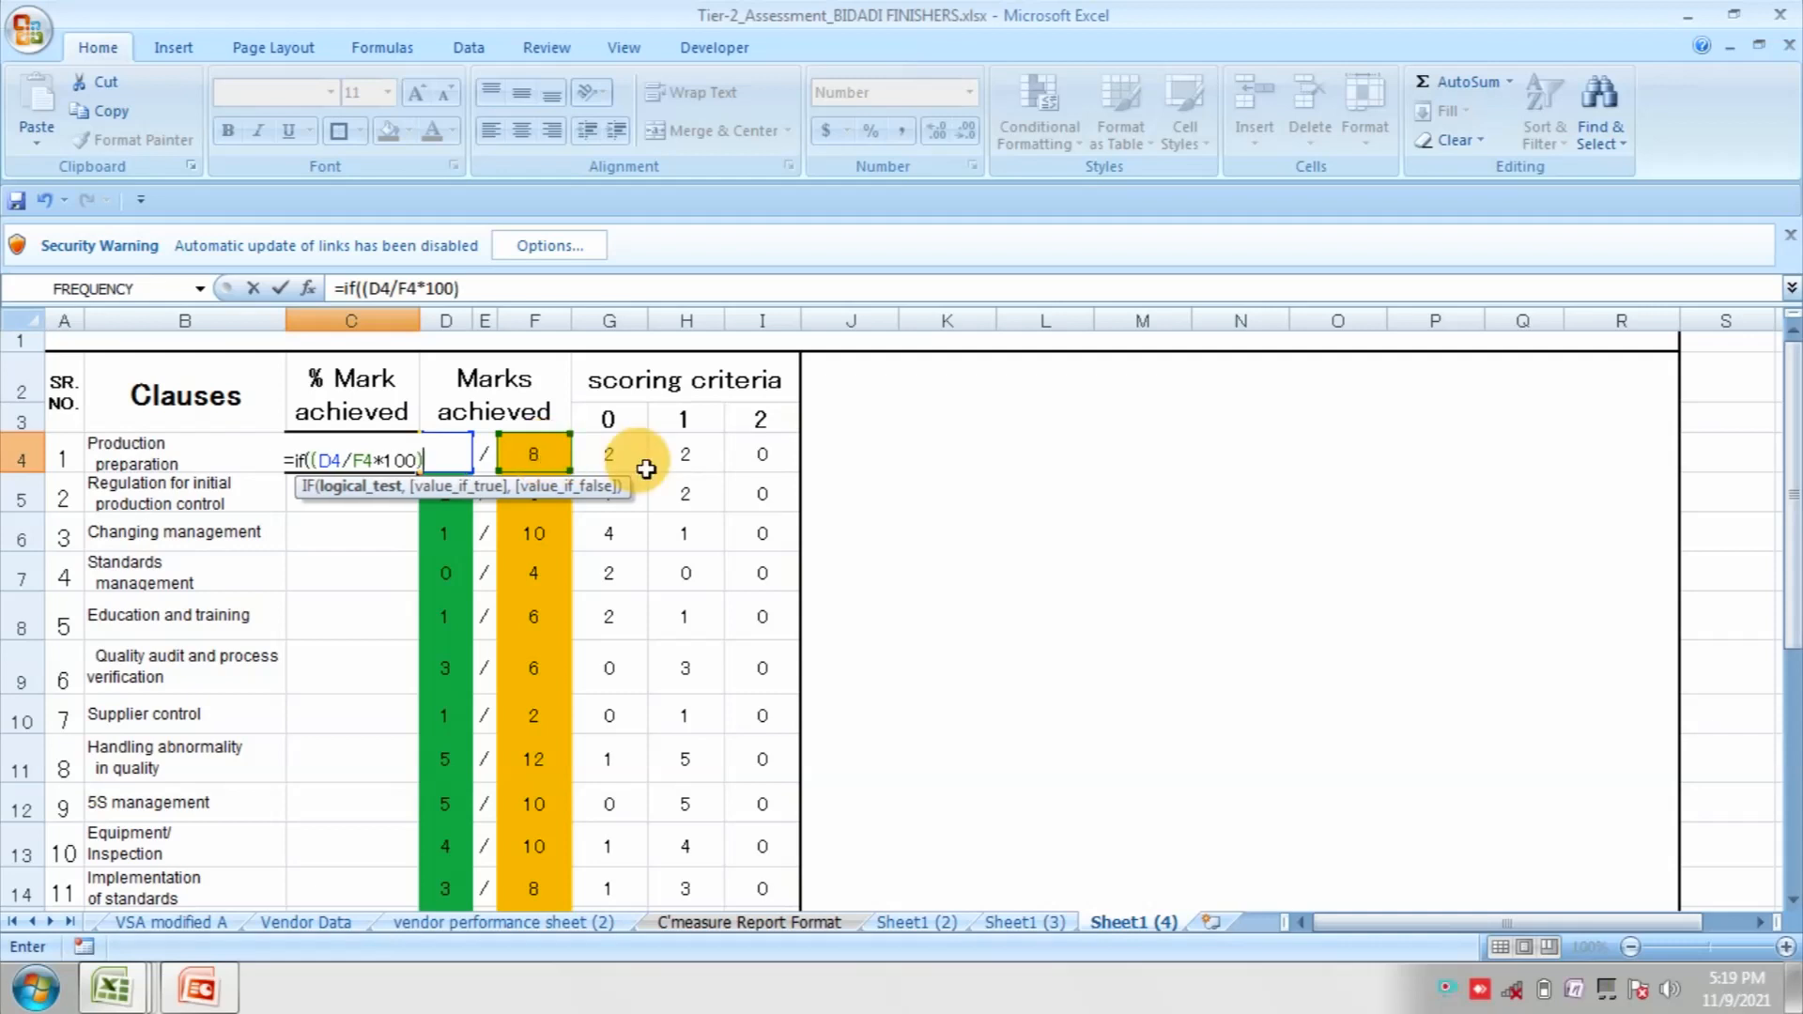
{"action": "type", "text": "<0"}
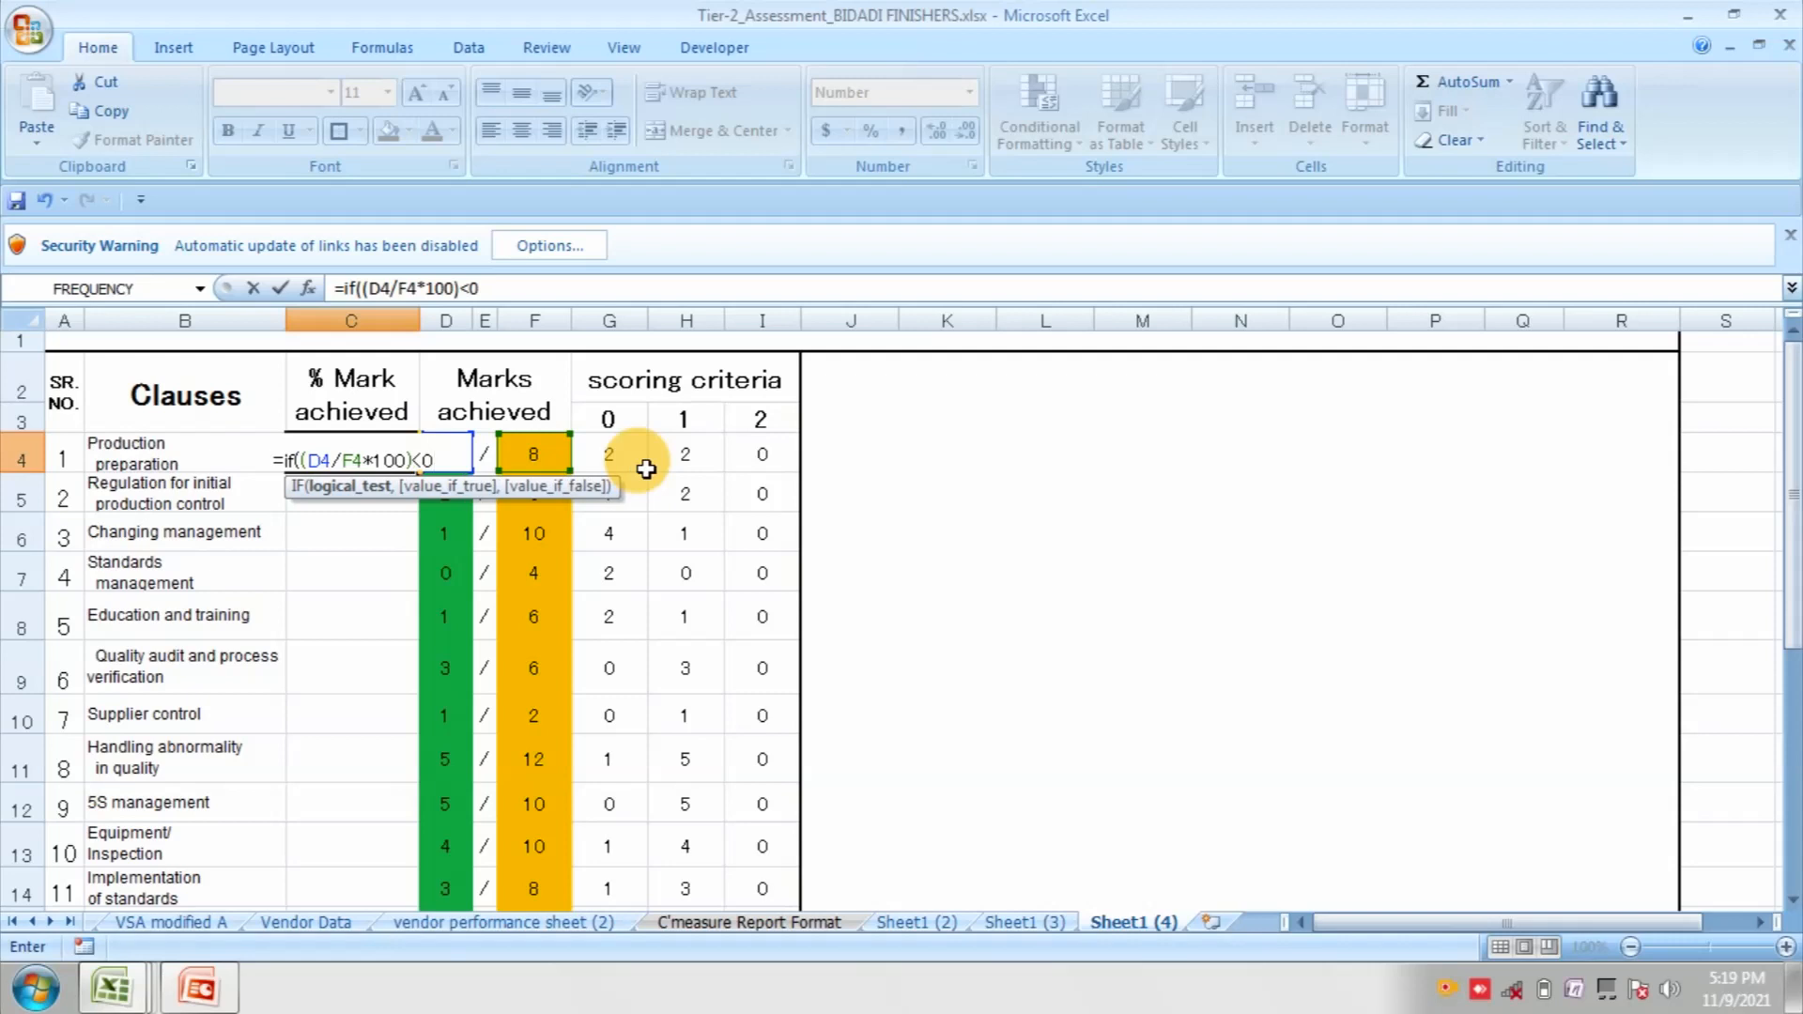
{"action": "type", "text": ",0,d4"}
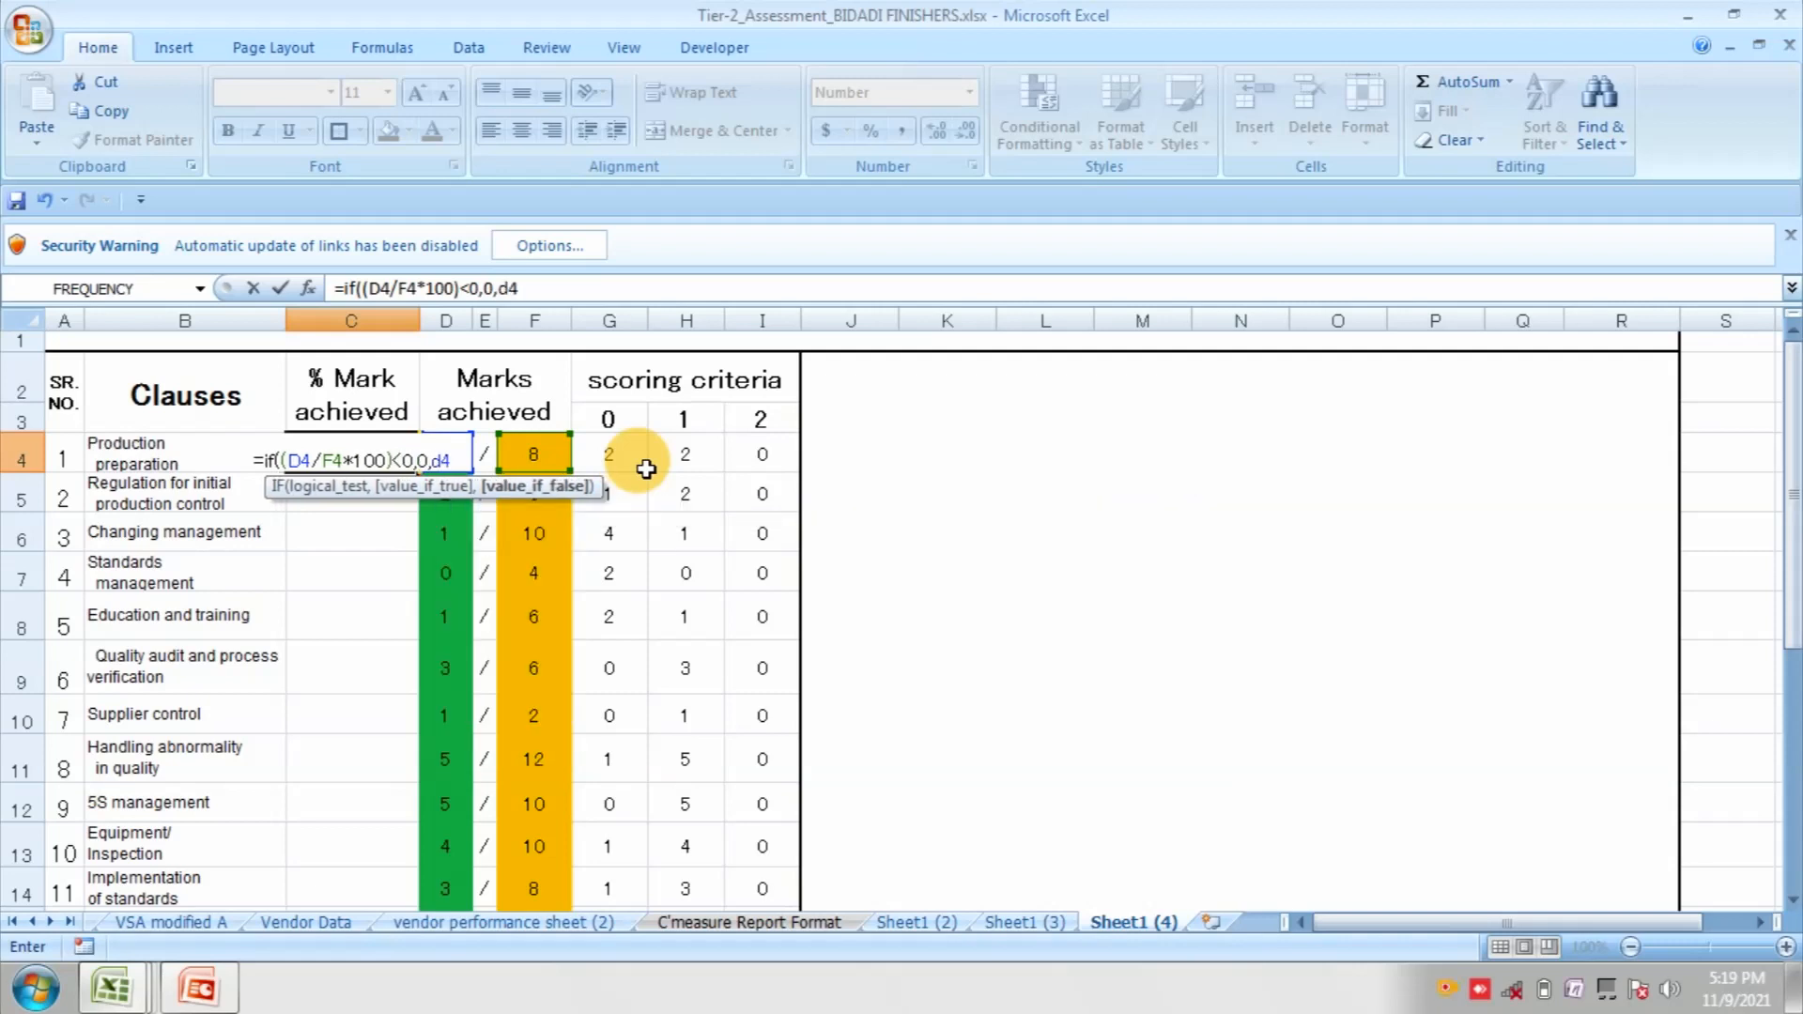
{"action": "type", "text": "/f4*100"}
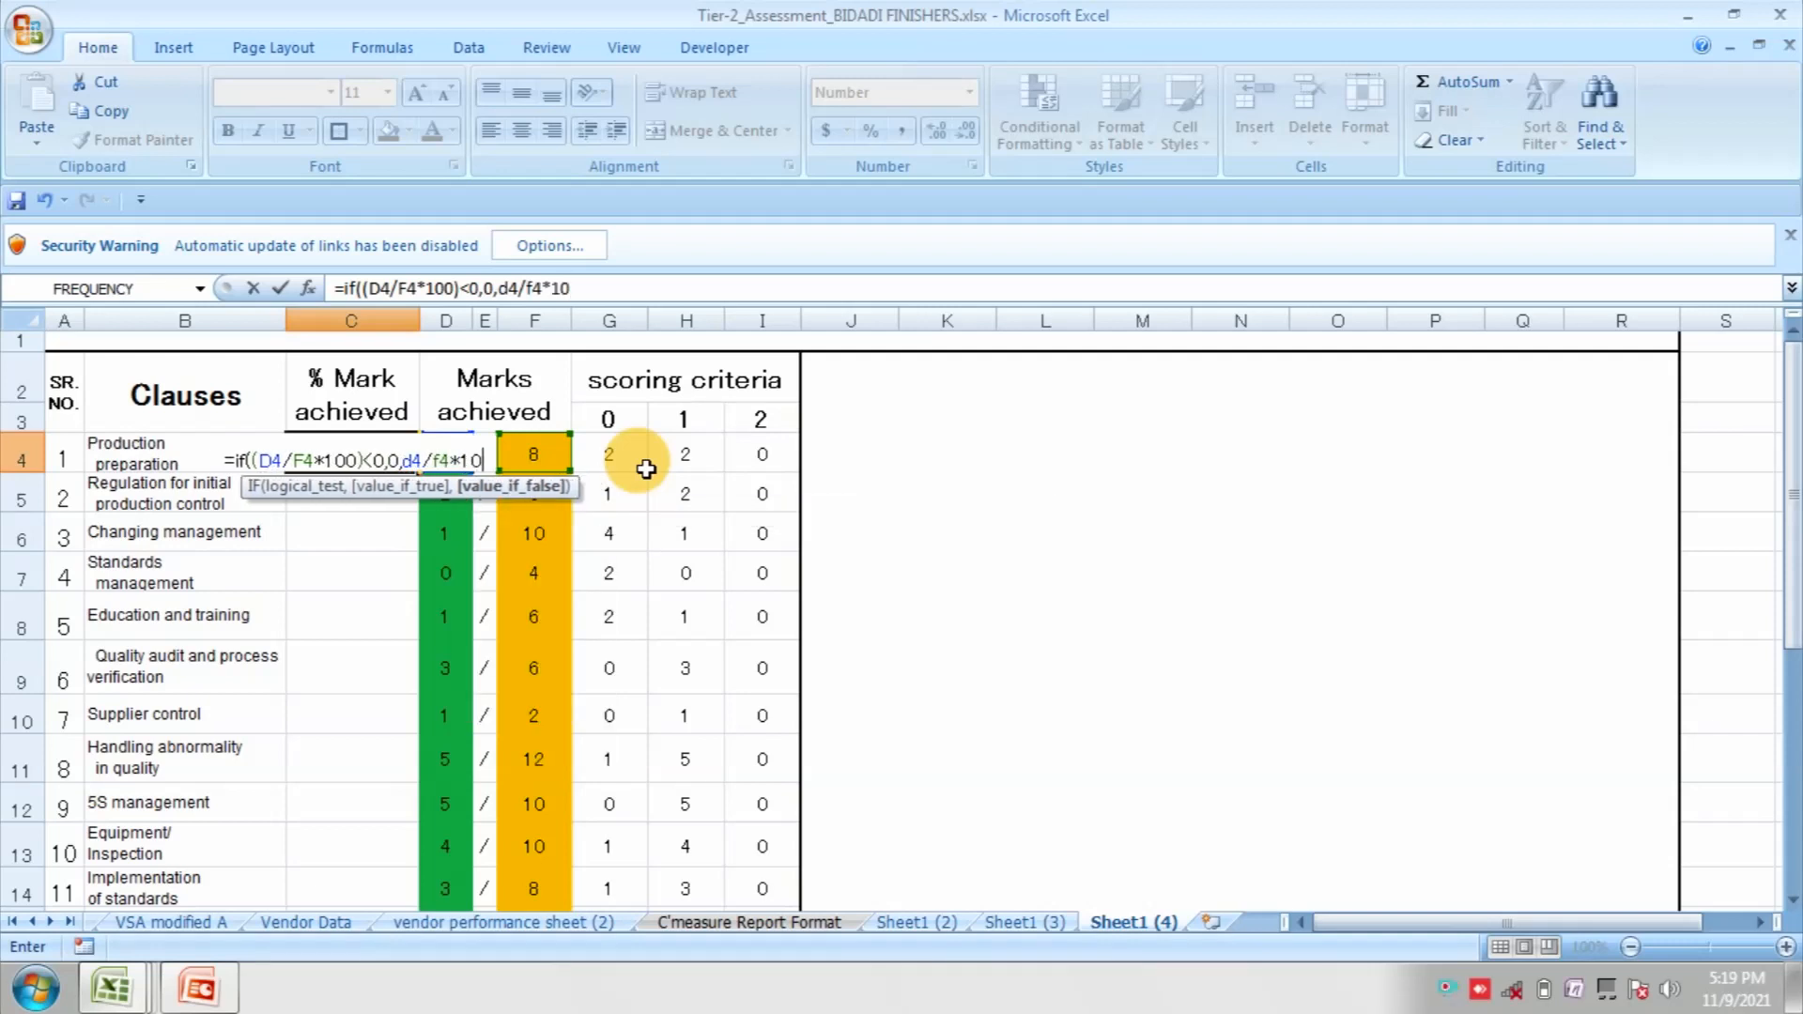
{"action": "type", "text": ")"}
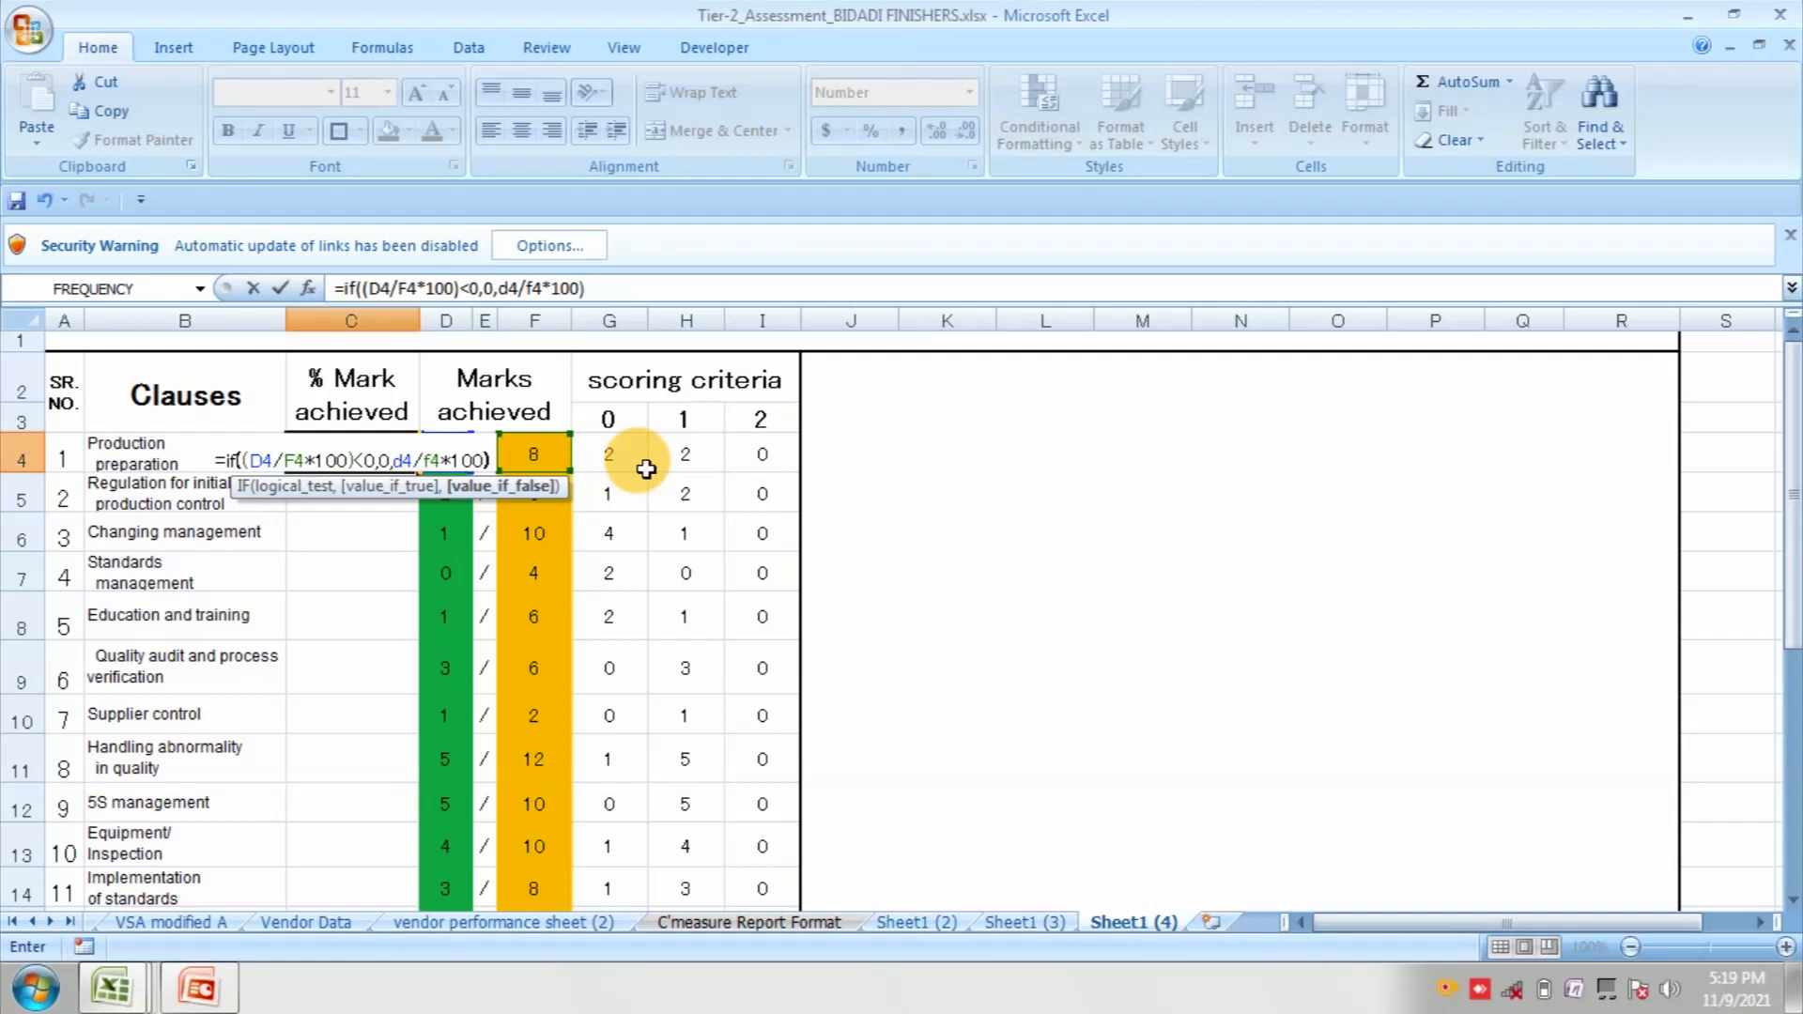
{"action": "key", "text": "Return"}
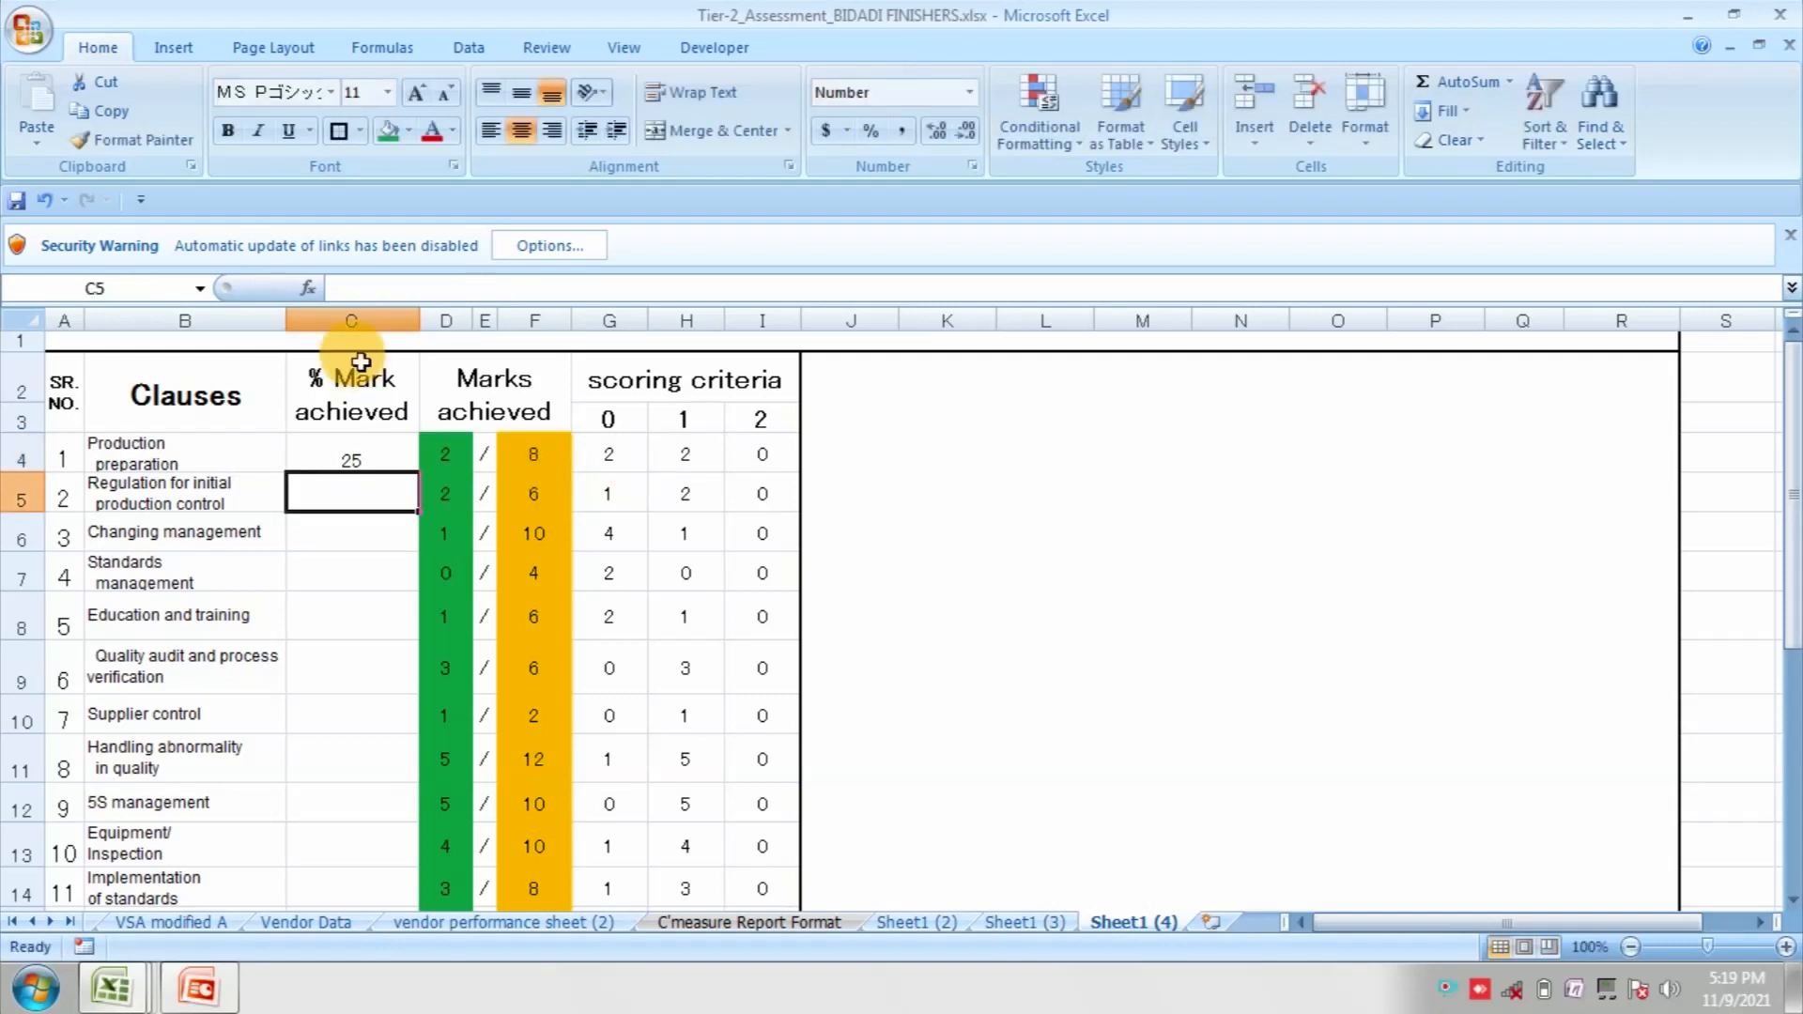
Step: Copy the percentage formula from C4 down through C22 for all remaining clauses, ending at Legal Compliance & Environment
{"action": "left_click", "coordinate": [375, 469]}
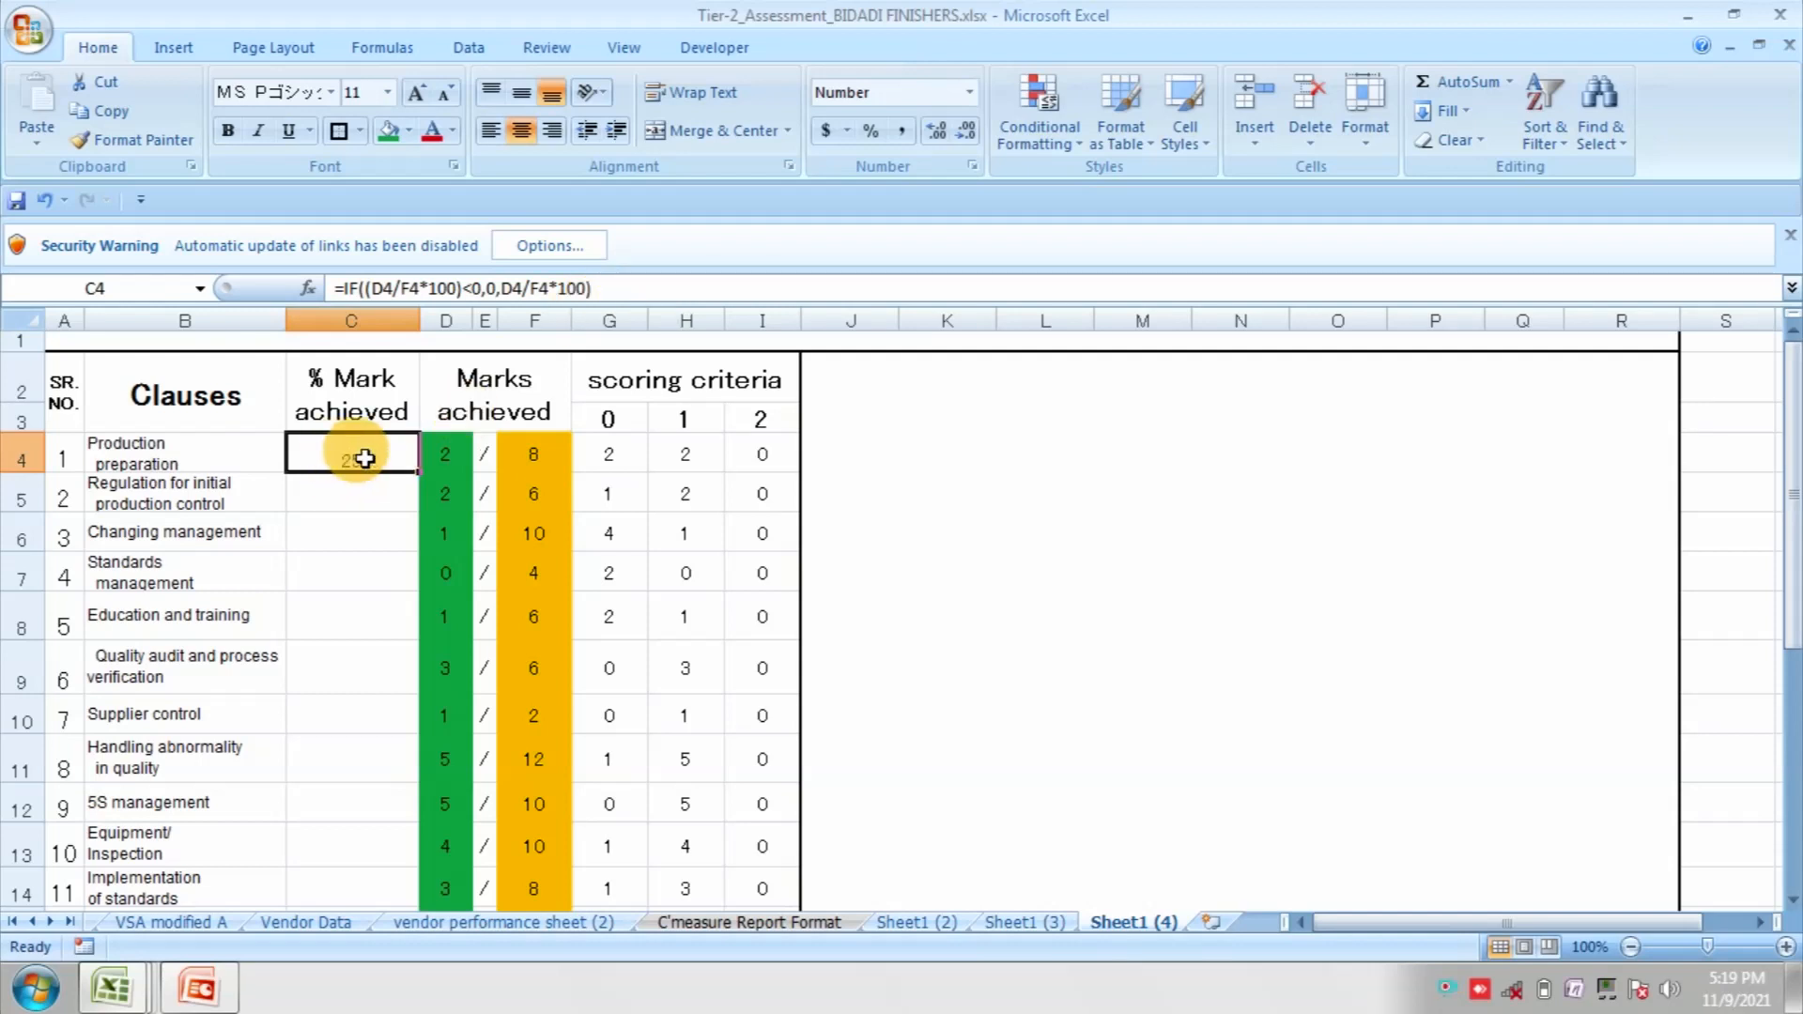
{"action": "left_click_drag", "start_coordinate": [420, 471], "coordinate": [315, 840]}
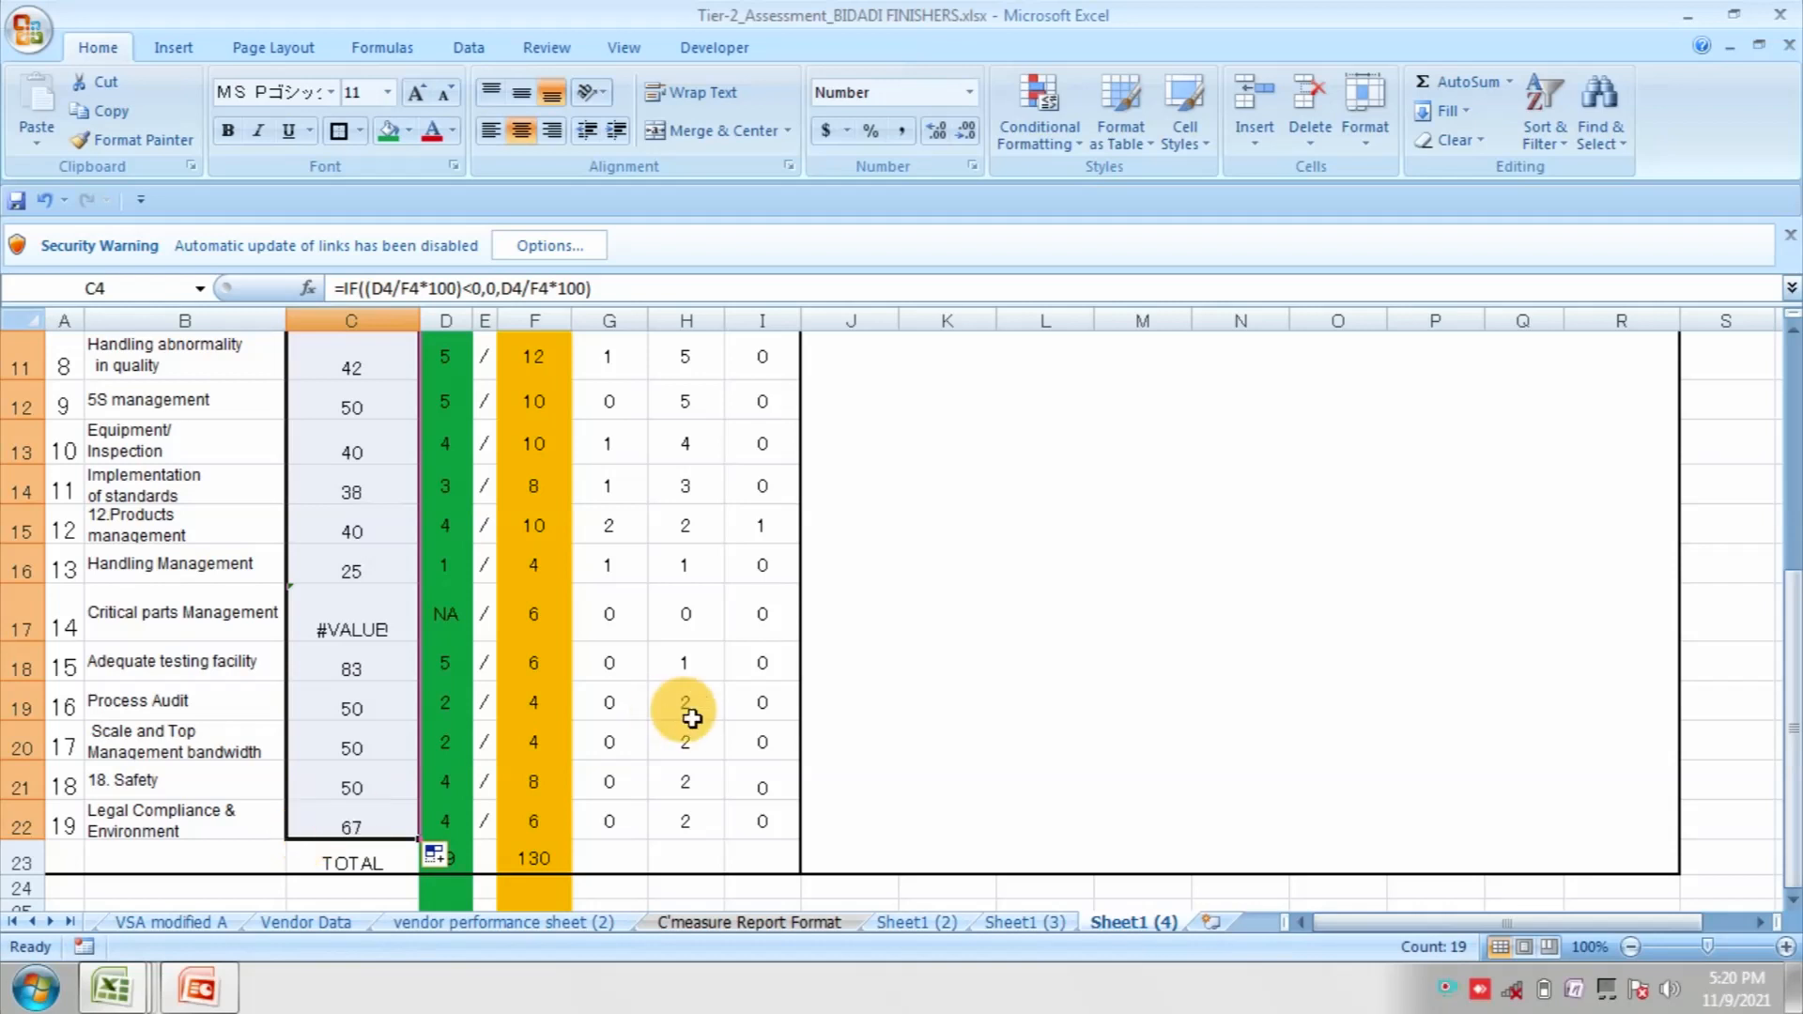
{"action": "left_click", "coordinate": [685, 777]}
{"action": "left_click", "coordinate": [1104, 718]}
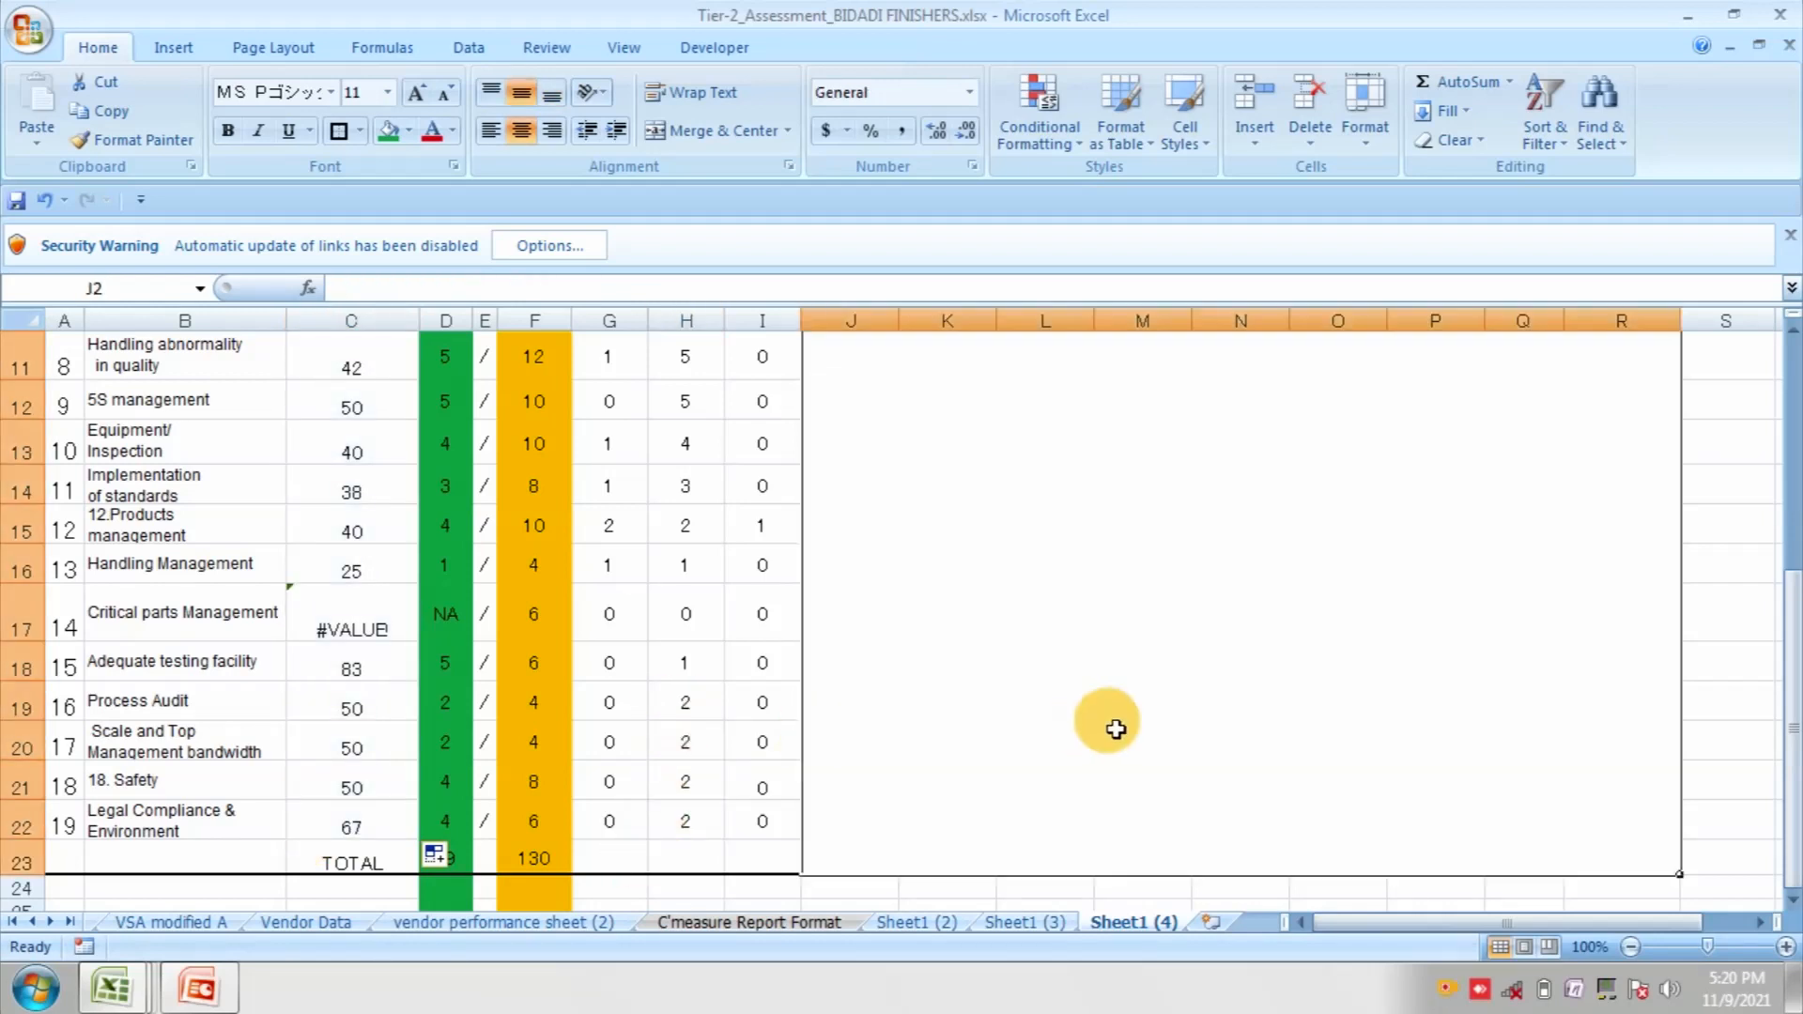
{"action": "left_click_drag", "start_coordinate": [1792, 752], "coordinate": [1775, 491]}
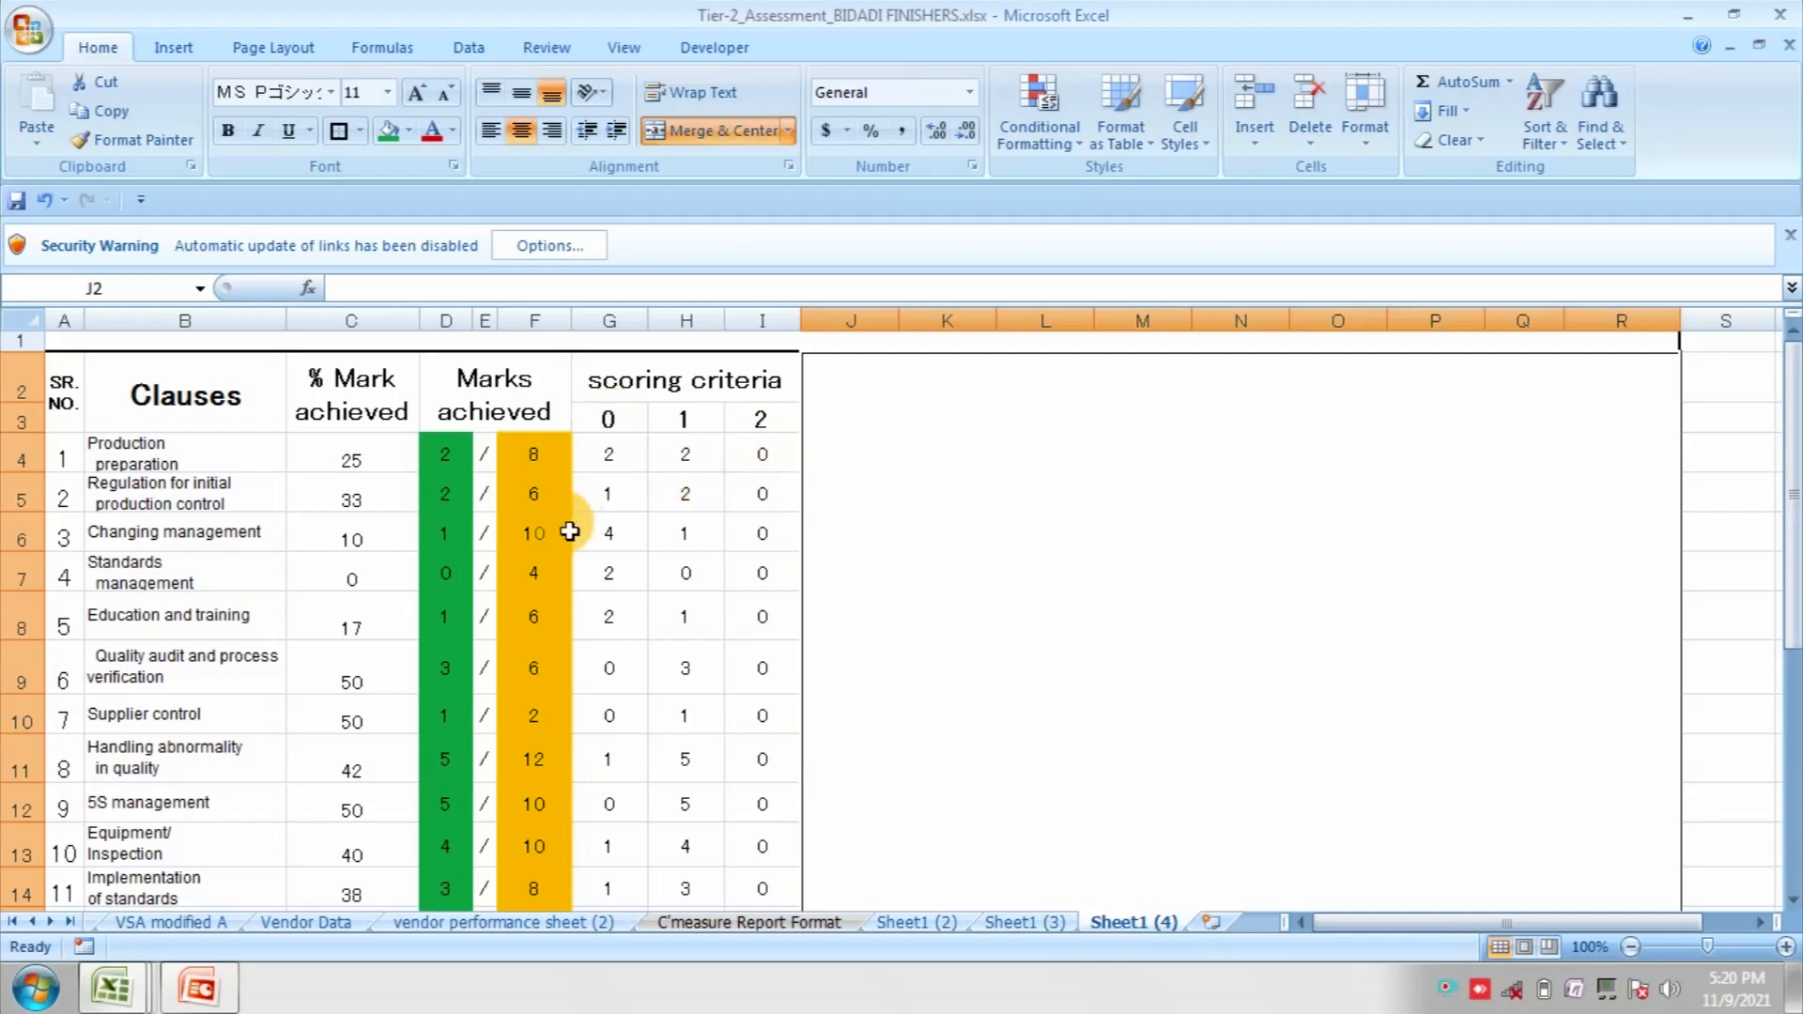
Step: Examine the audit areas and their Judgment scores for the Production preparation category on the VSA modified A sheet
{"action": "left_click", "coordinate": [172, 921]}
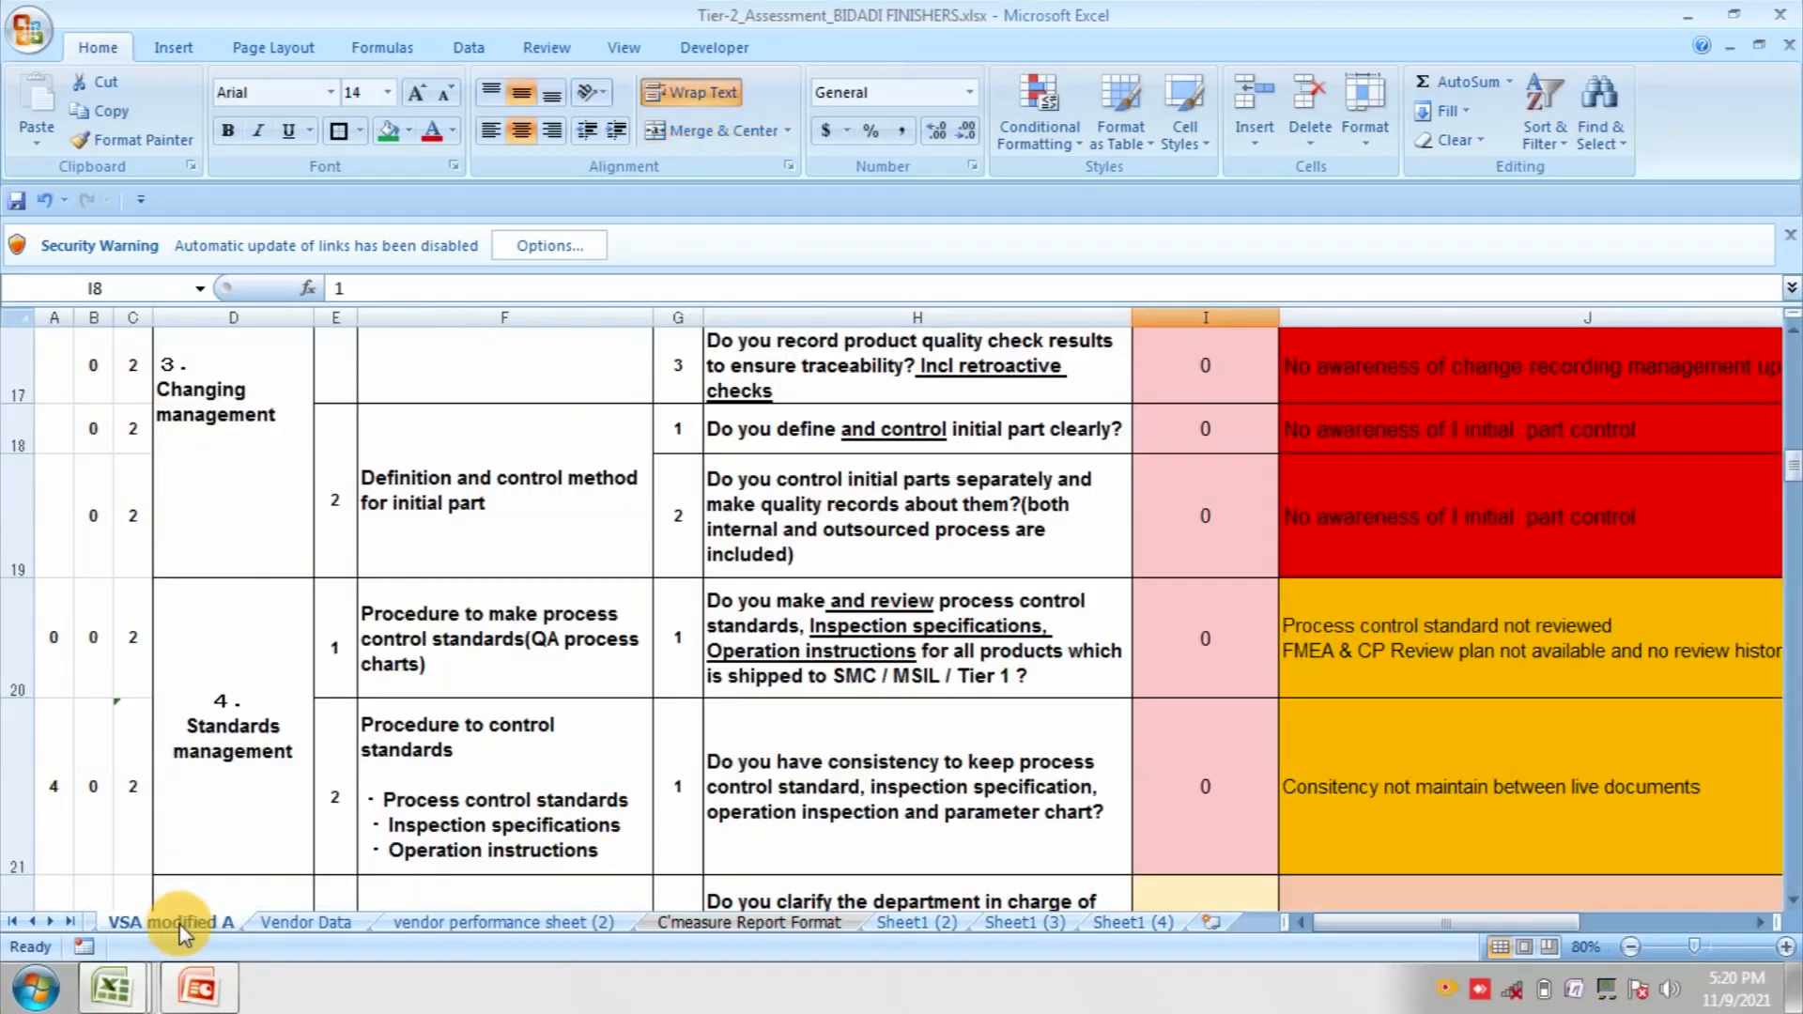
{"action": "left_click_drag", "start_coordinate": [1793, 468], "coordinate": [1794, 414]}
{"action": "left_click", "coordinate": [340, 404]}
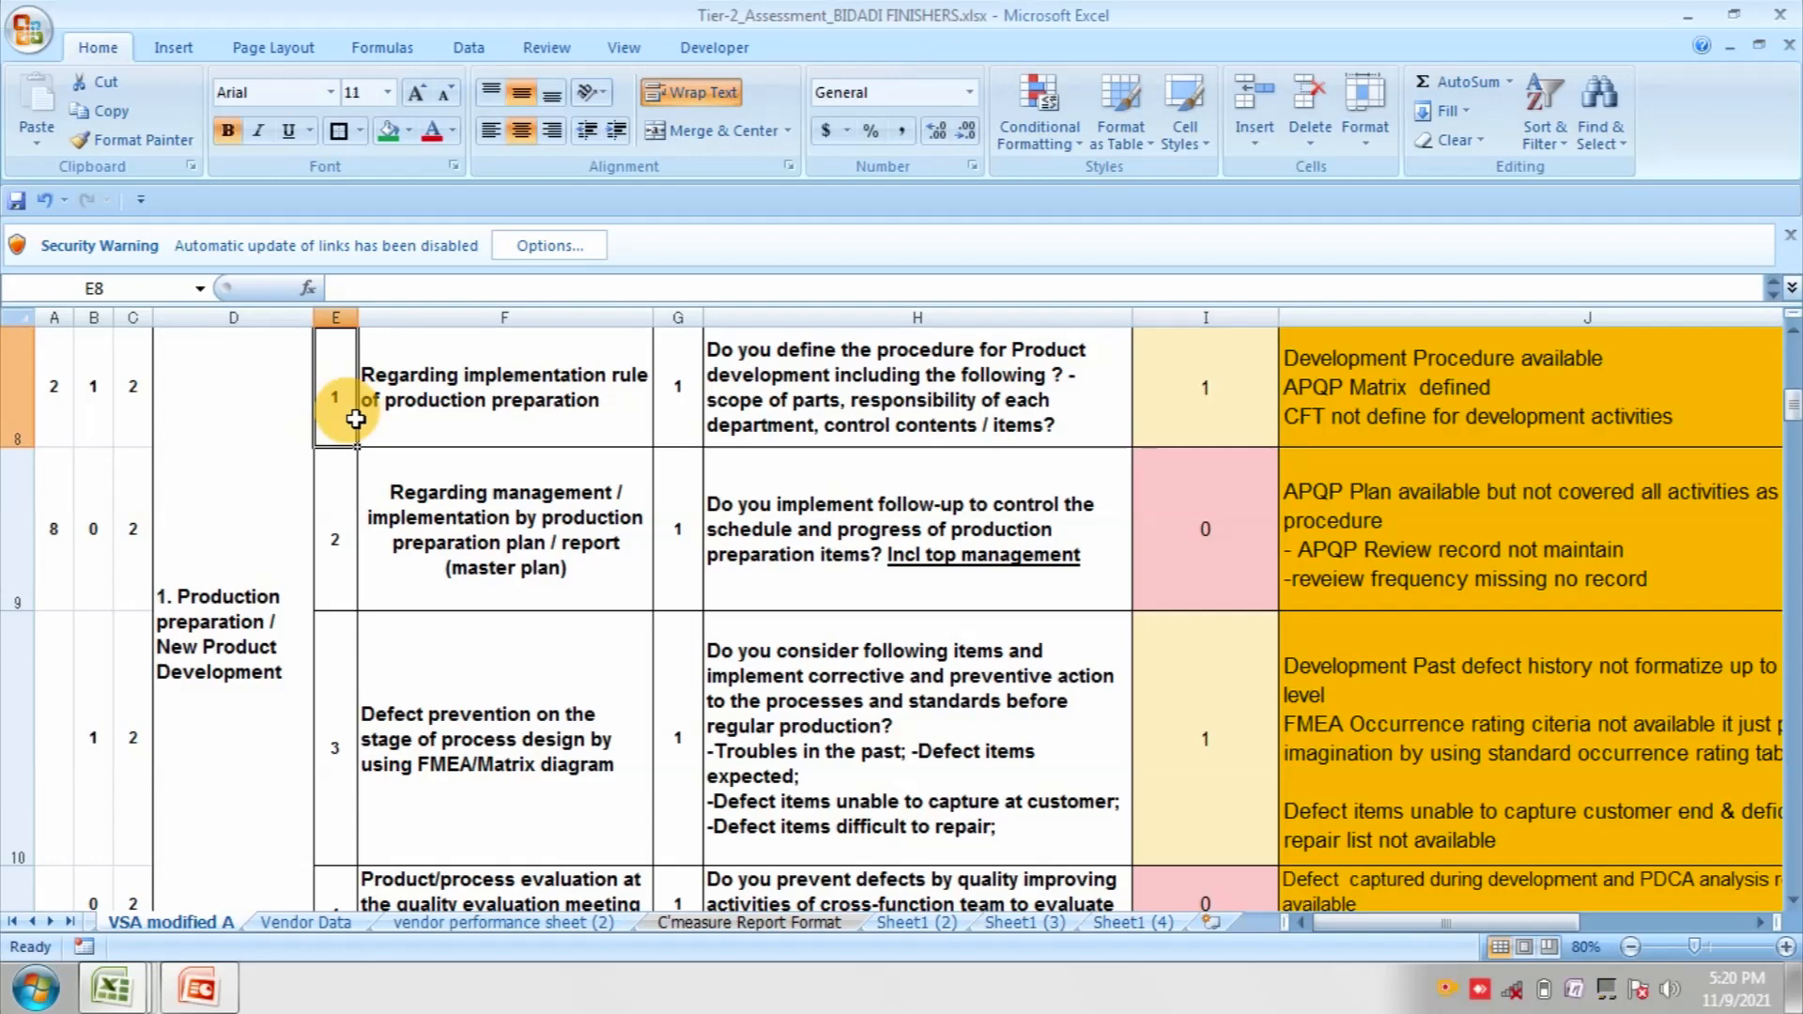
{"action": "key", "text": "Return"}
{"action": "key", "text": "Return"}
{"action": "key", "text": "Return"}
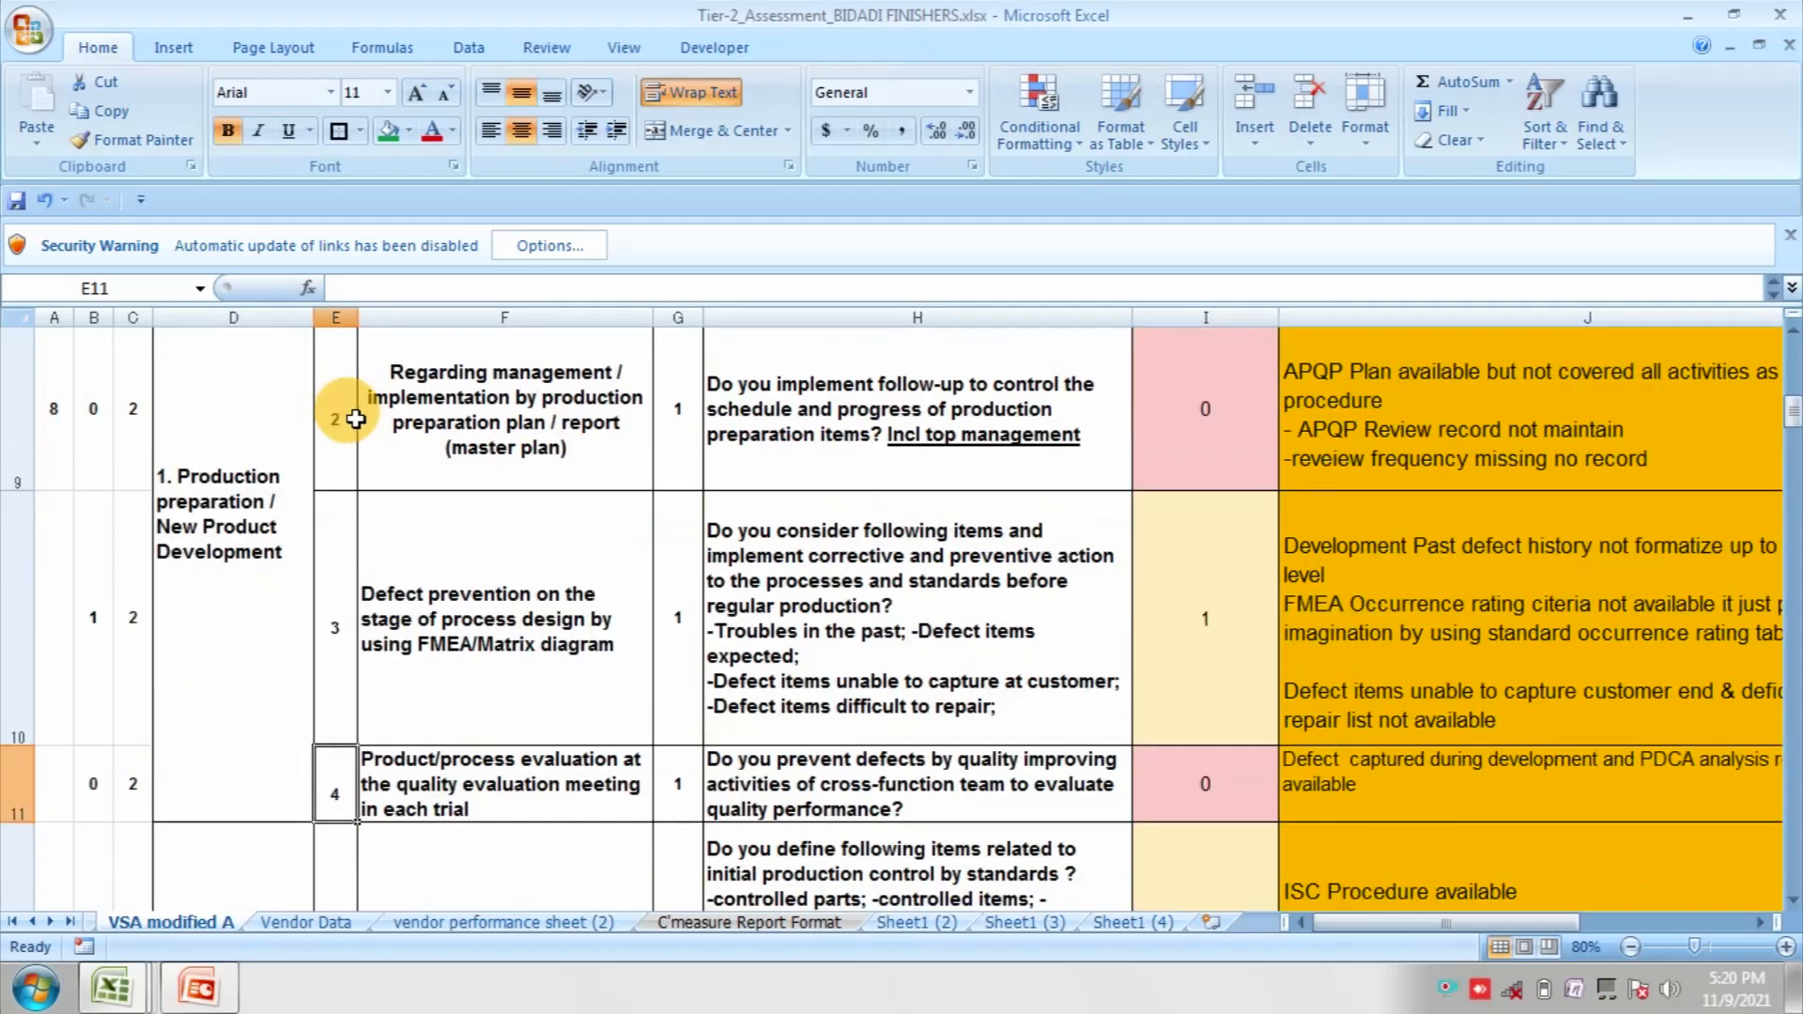
{"action": "left_click", "coordinate": [1792, 332]}
{"action": "left_click", "coordinate": [1793, 333]}
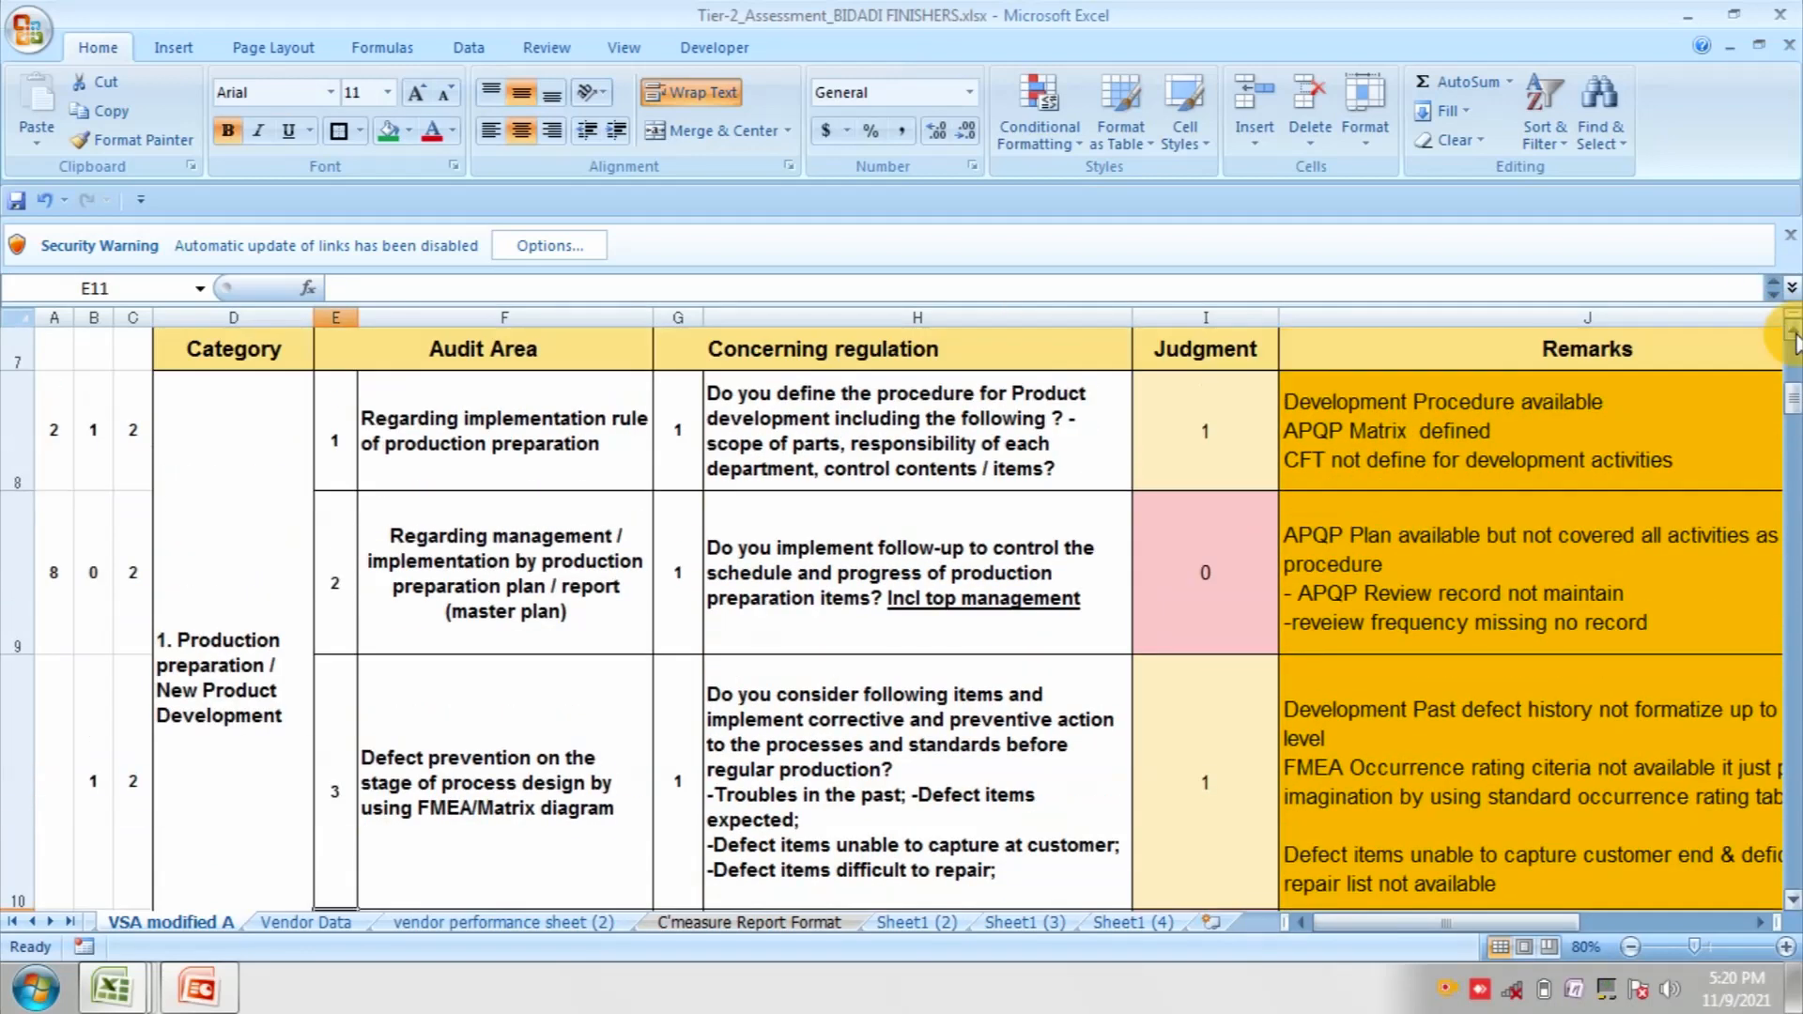
{"action": "left_click", "coordinate": [1221, 610]}
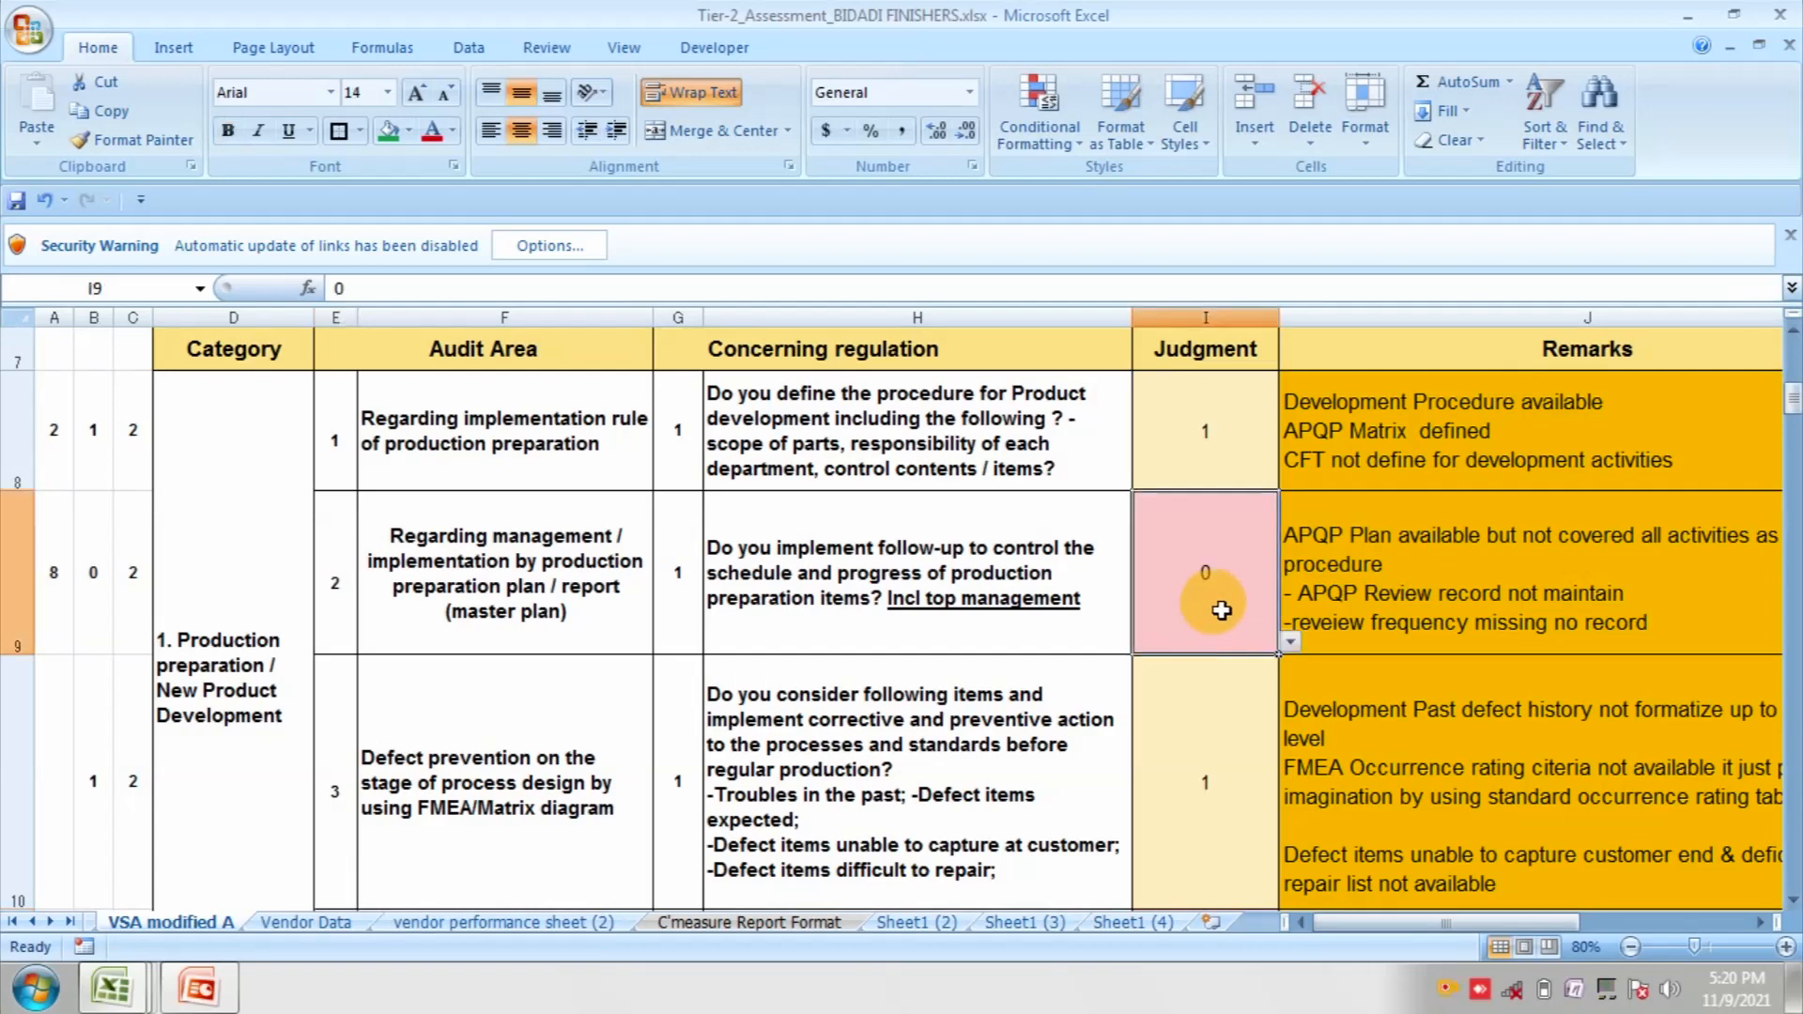
{"action": "key", "text": "Return"}
{"action": "key", "text": "Return"}
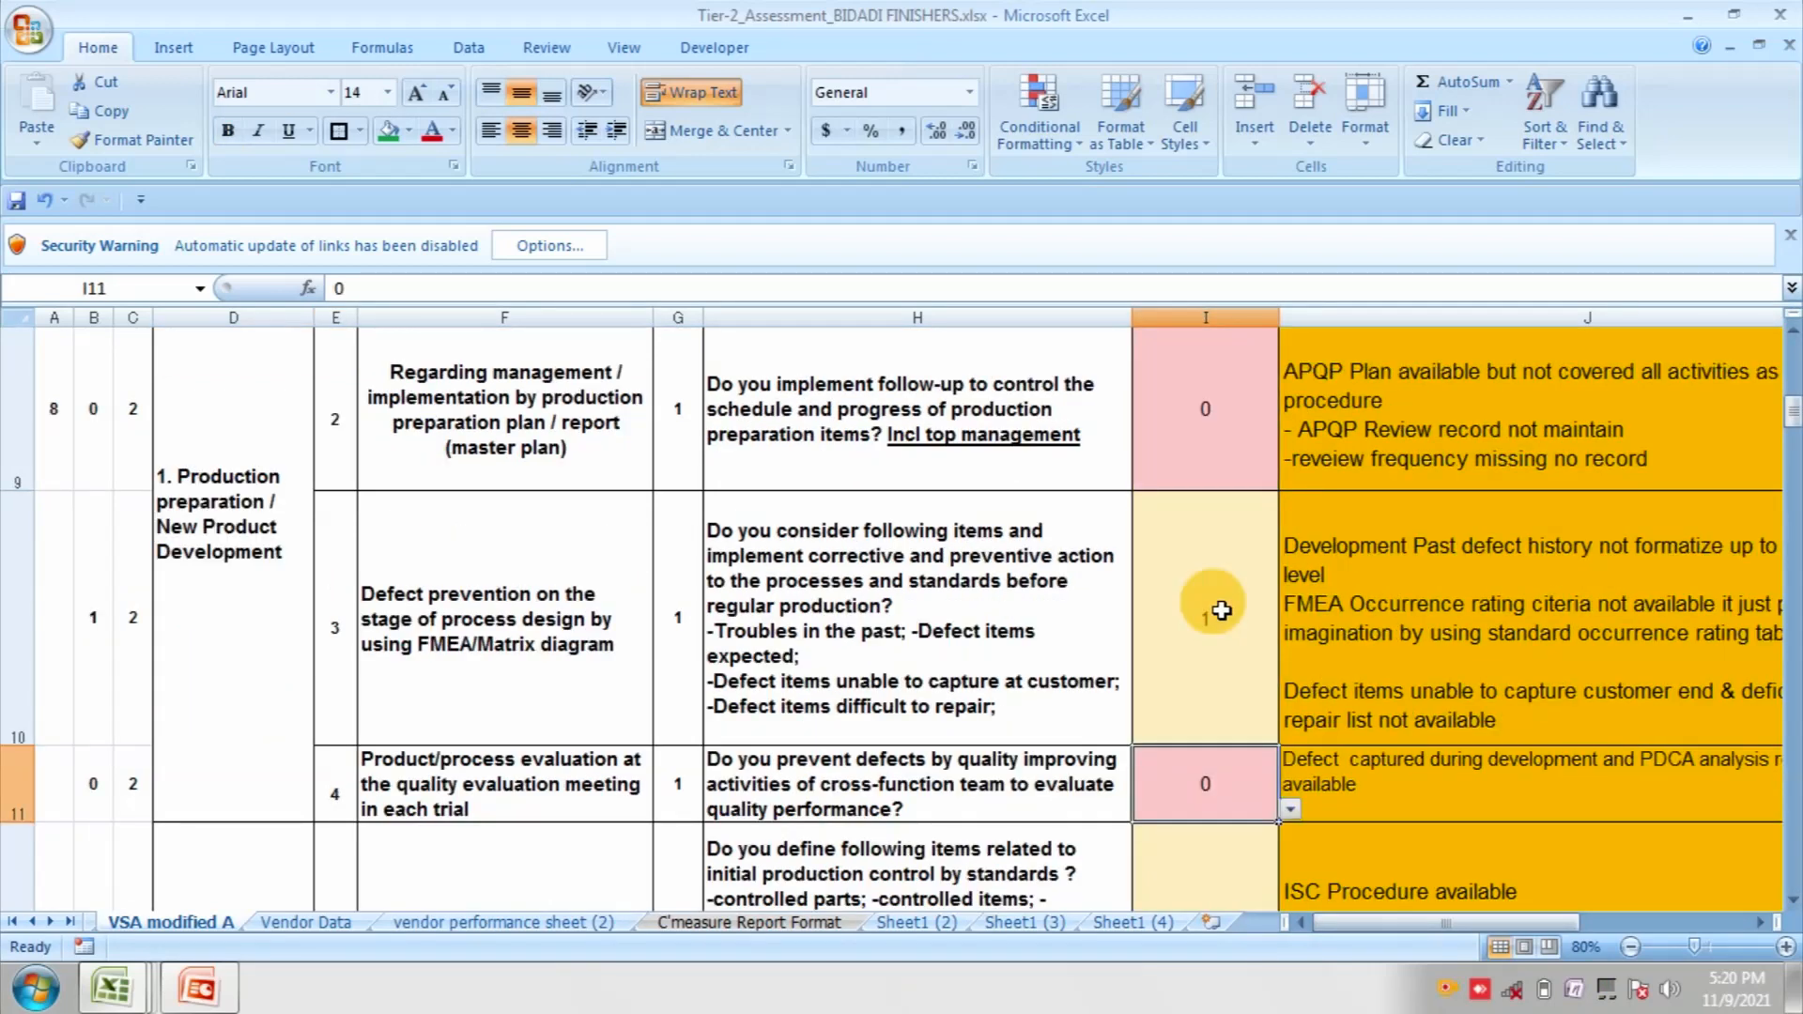
{"action": "key", "text": "Up"}
{"action": "key", "text": "Up"}
{"action": "key", "text": "Up"}
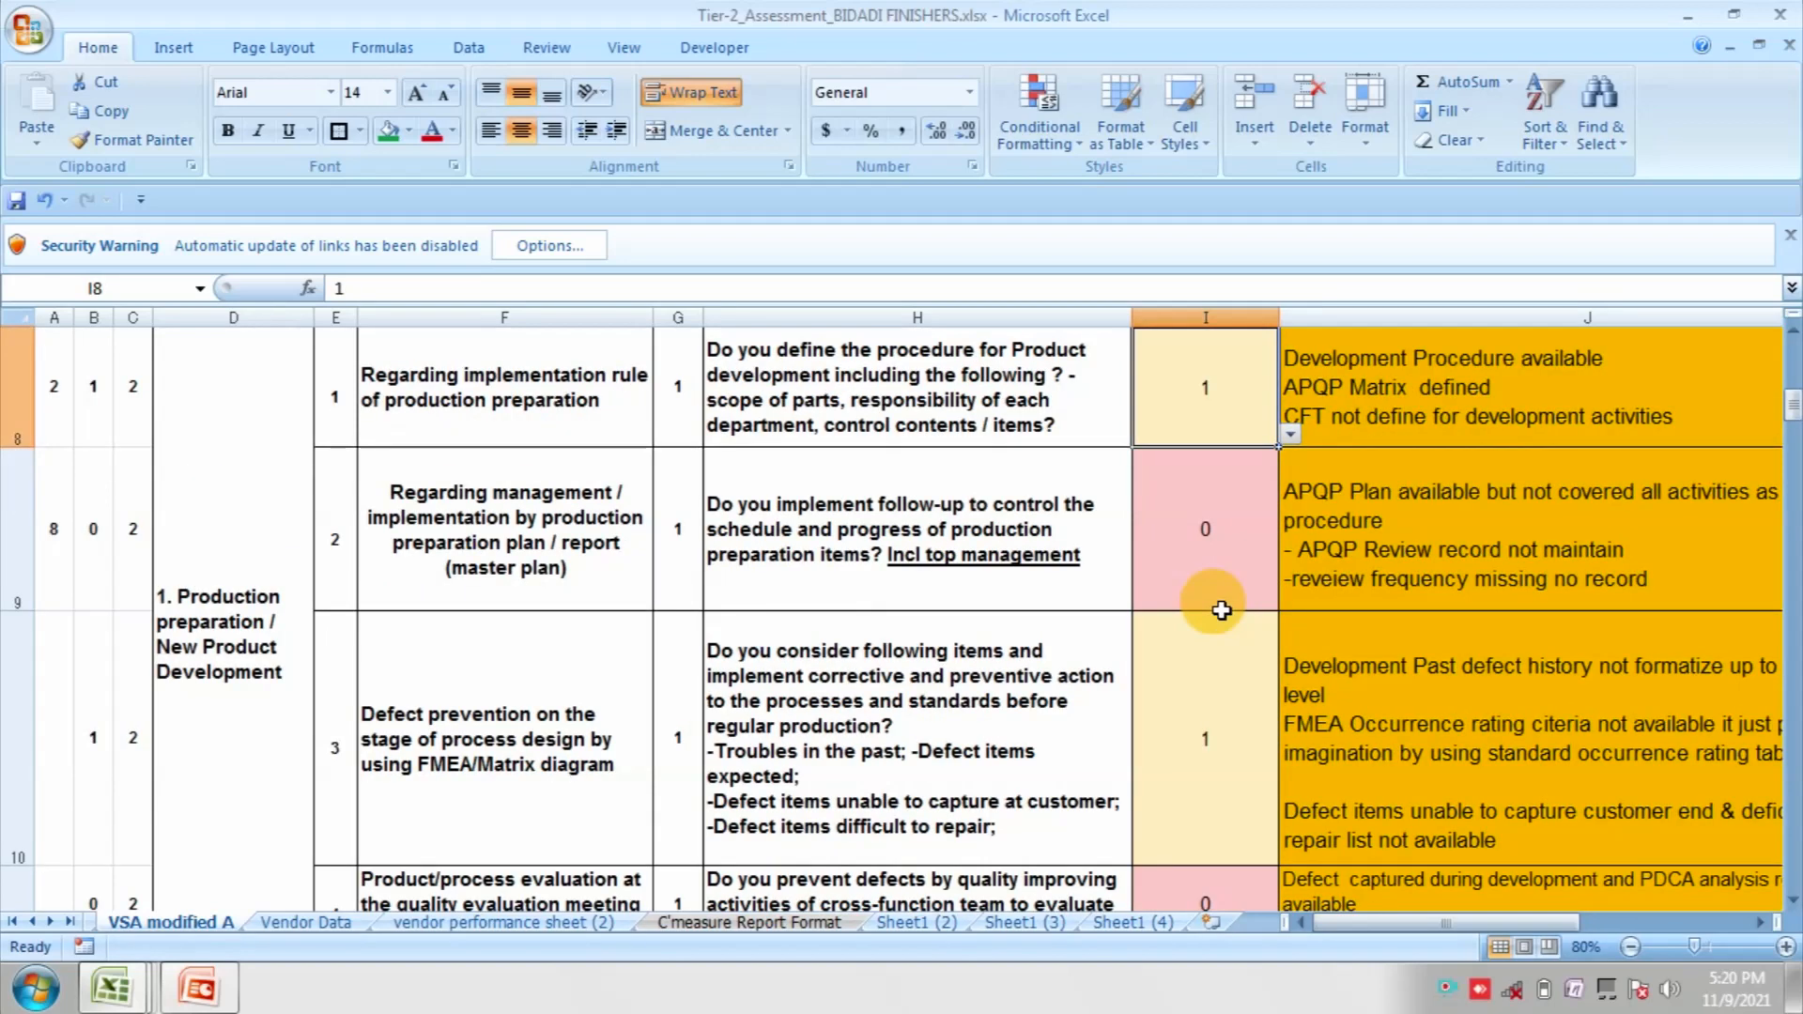
Step: Check the scoring criteria counts for Production preparation and Regulation for initial production control on Sheet1 (4)
{"action": "left_click", "coordinate": [1131, 923]}
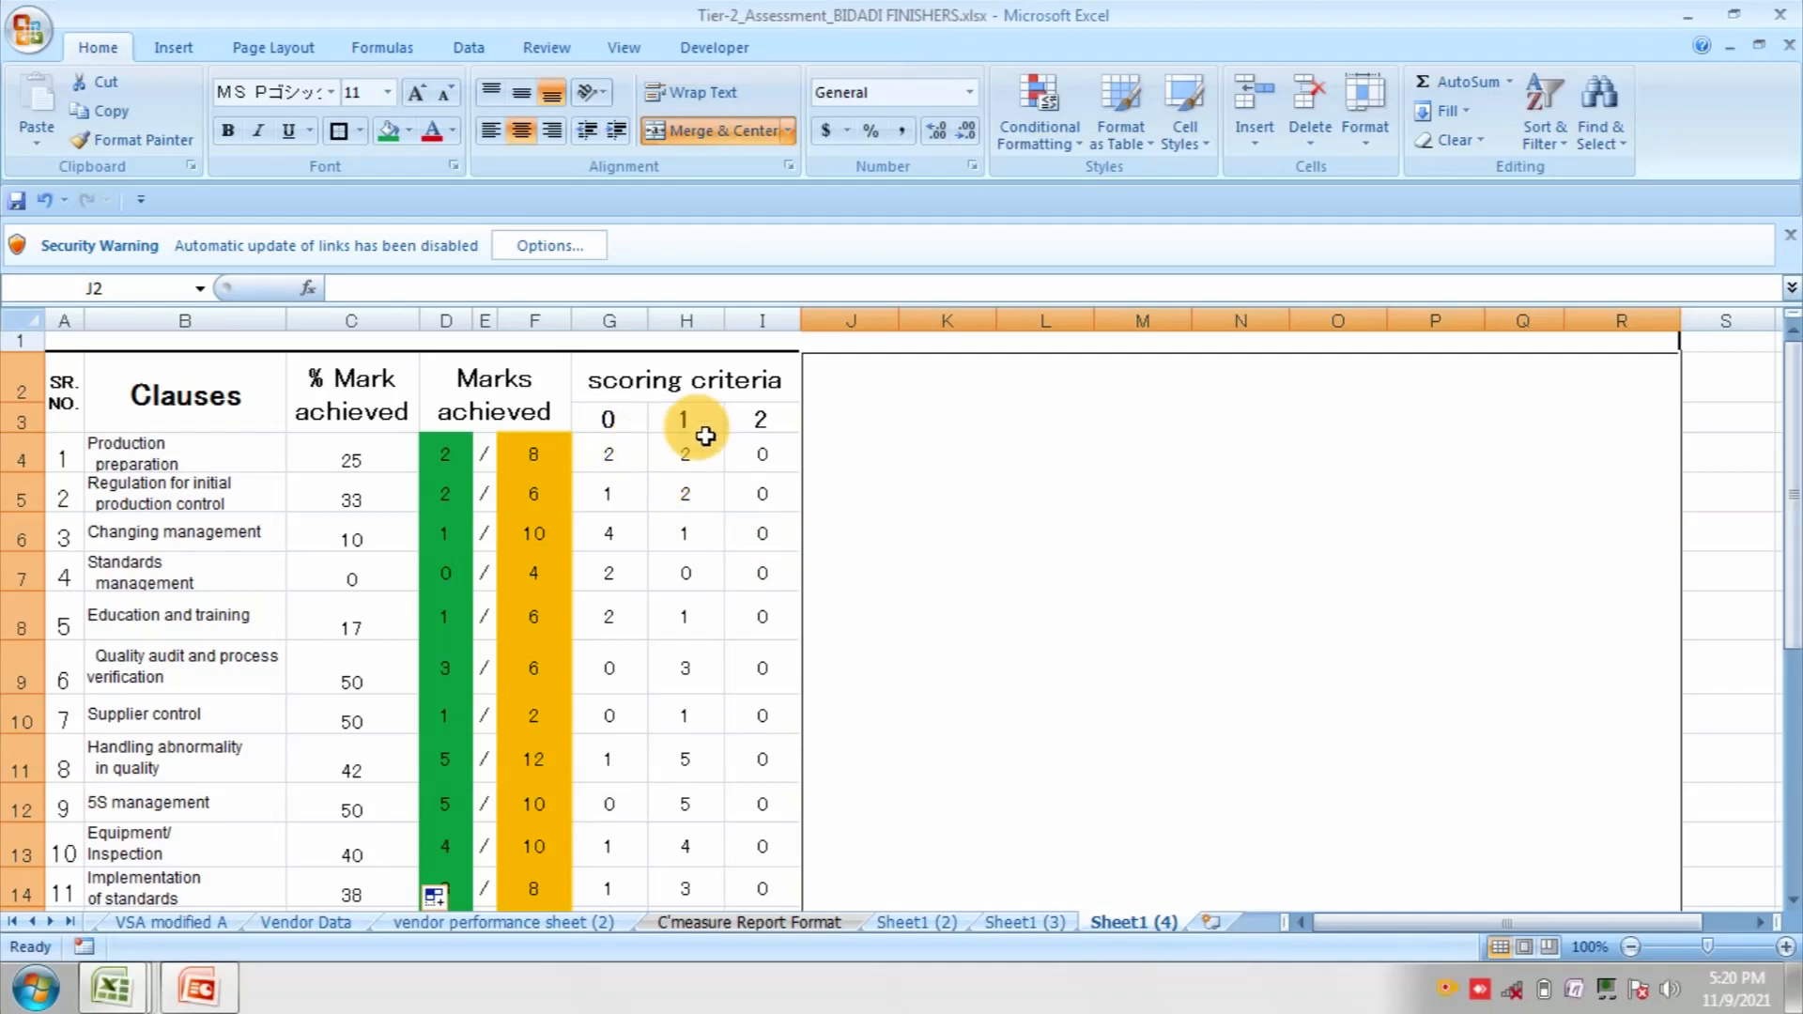
{"action": "left_click", "coordinate": [713, 464]}
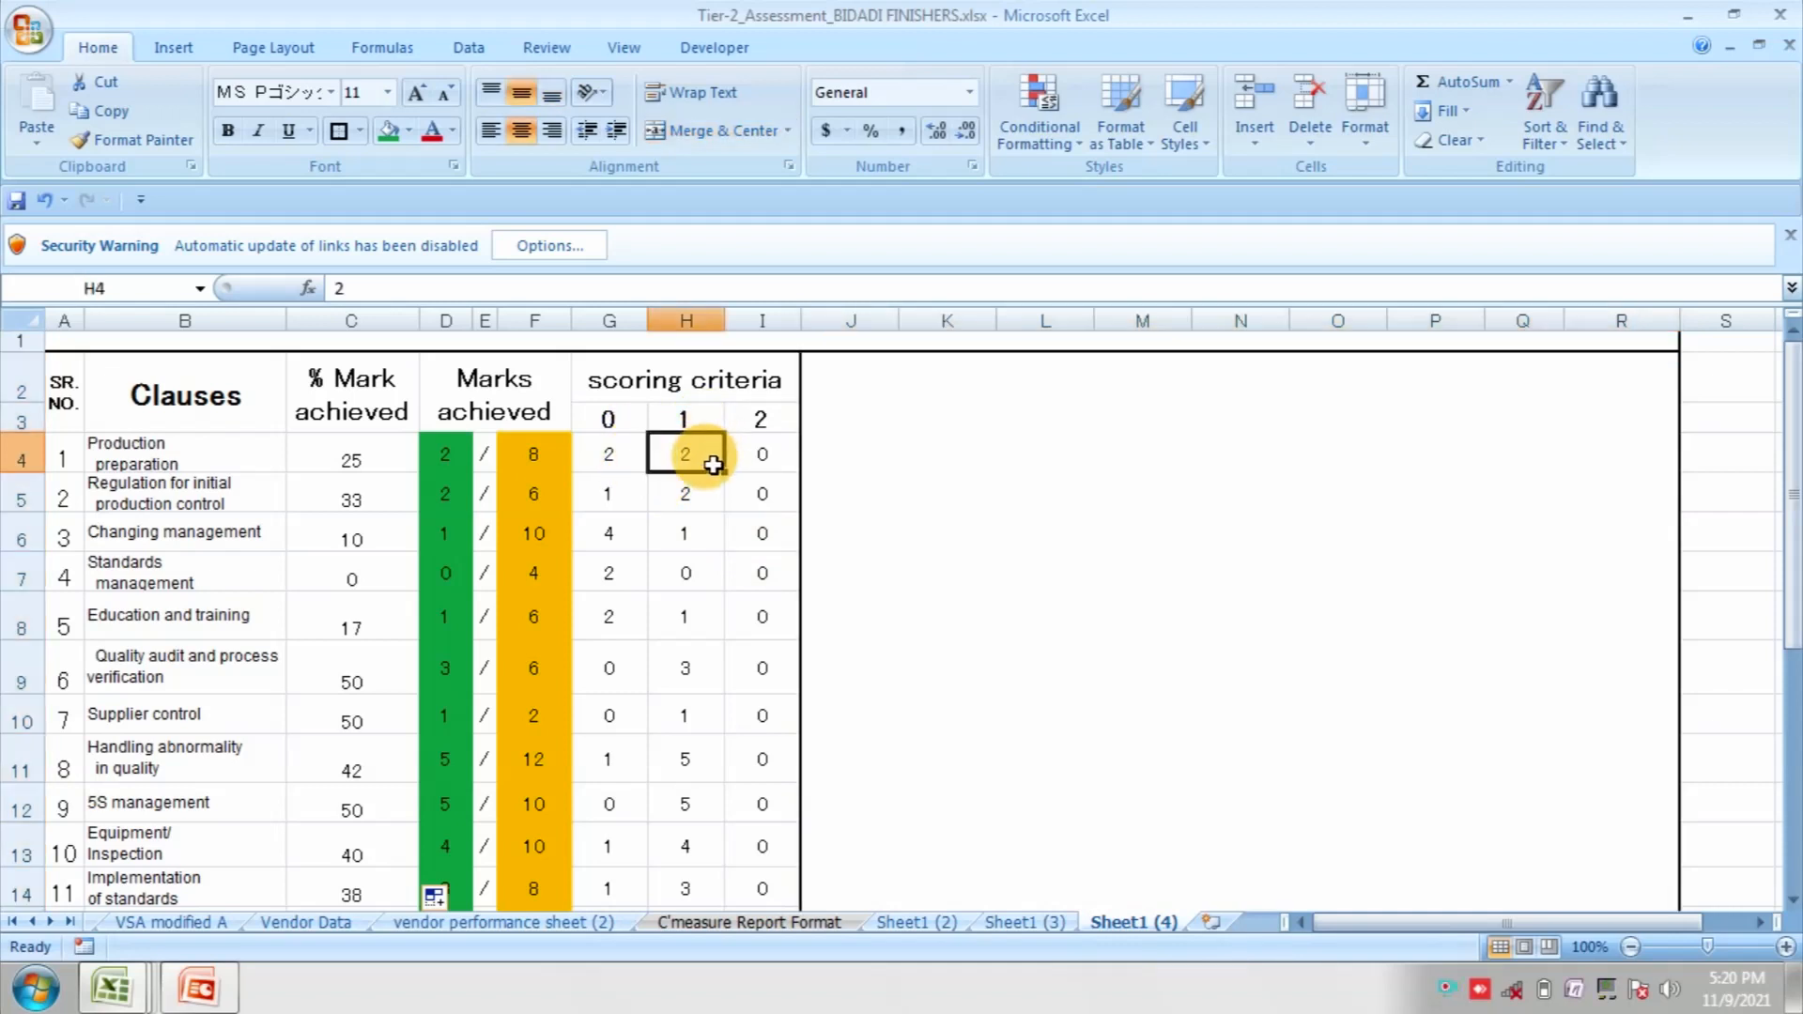
{"action": "left_click", "coordinate": [785, 467]}
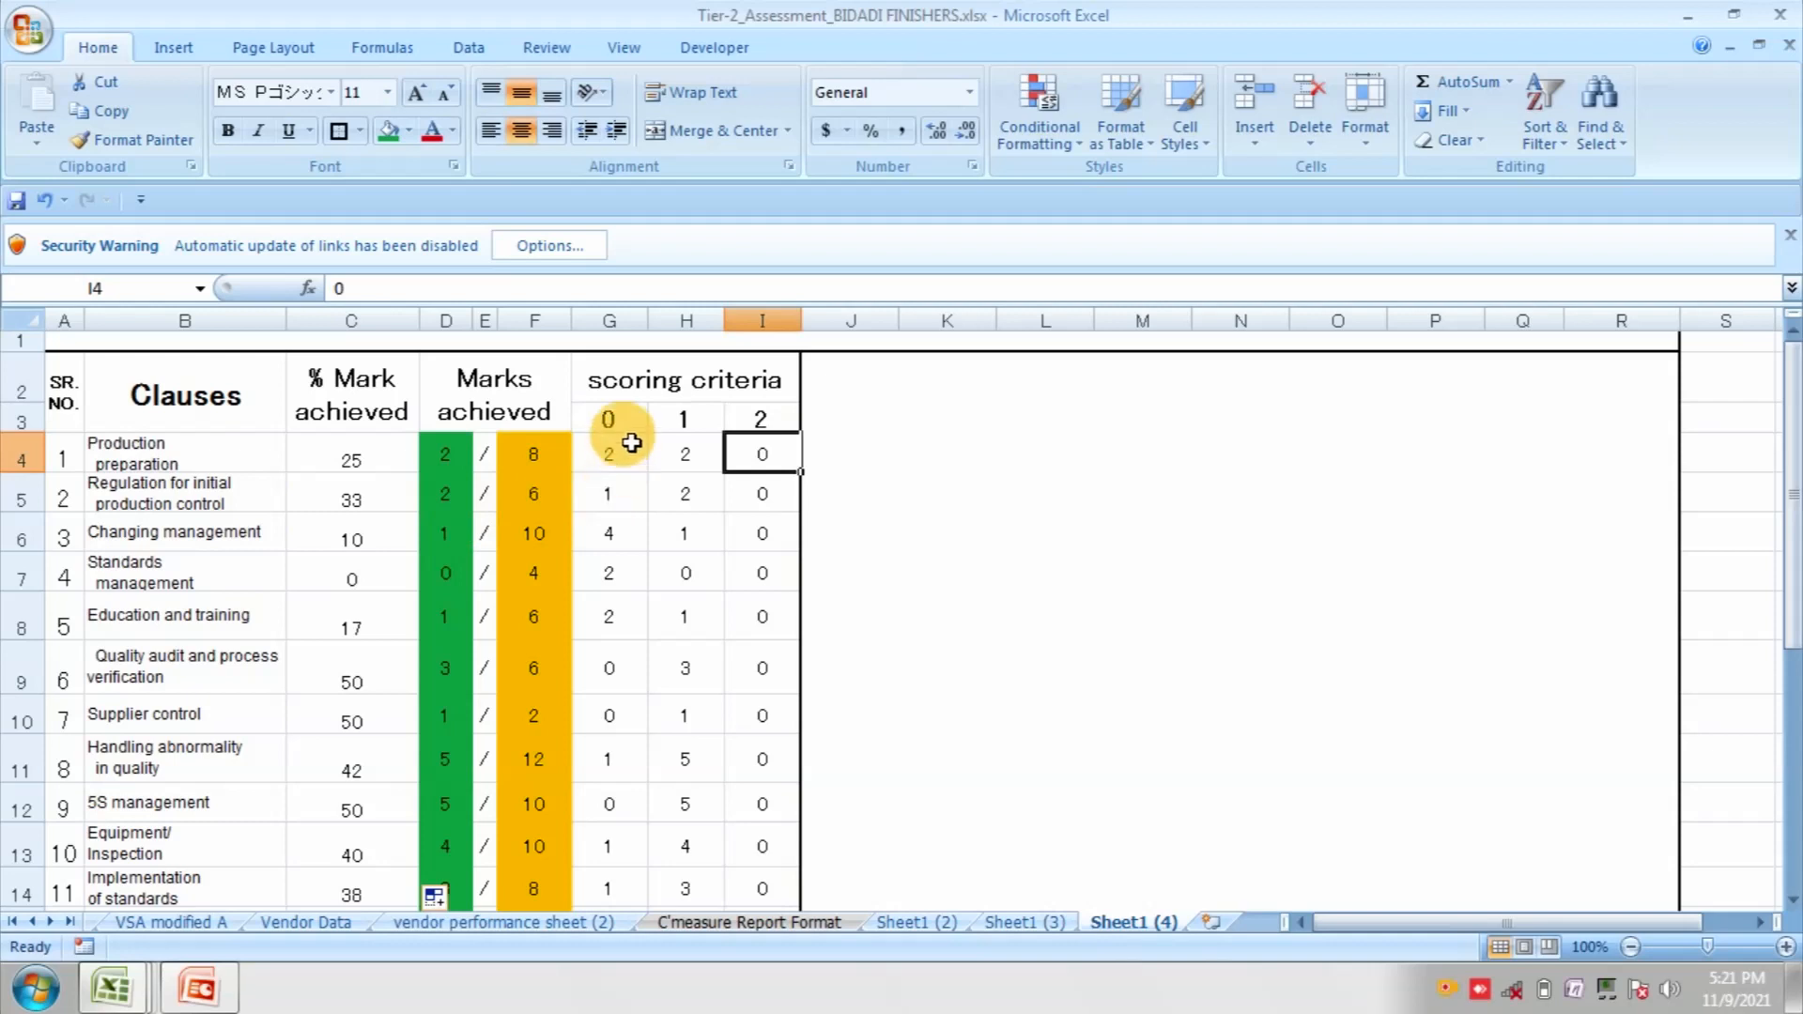
{"action": "left_click", "coordinate": [628, 510]}
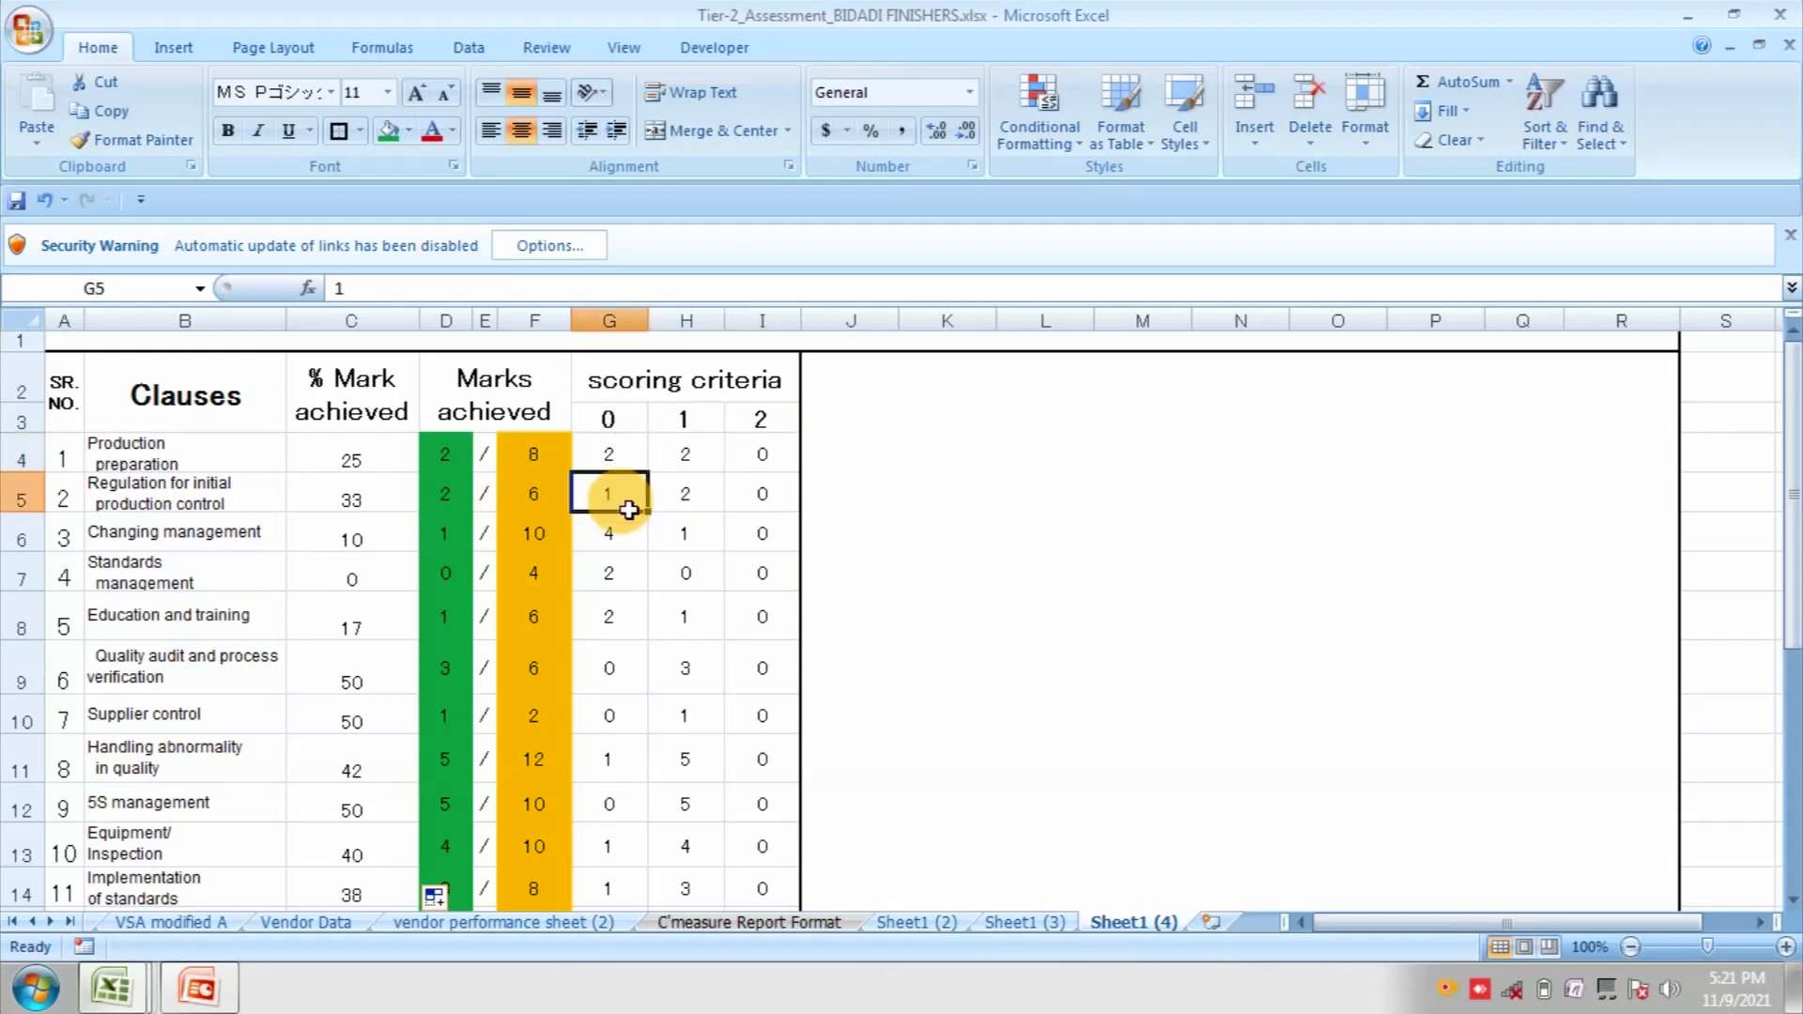
{"action": "left_click", "coordinate": [706, 494]}
Step: Fill the scoring criteria heading cells 0, 1 and 2 (G3:I3) with green
{"action": "left_click", "coordinate": [703, 427]}
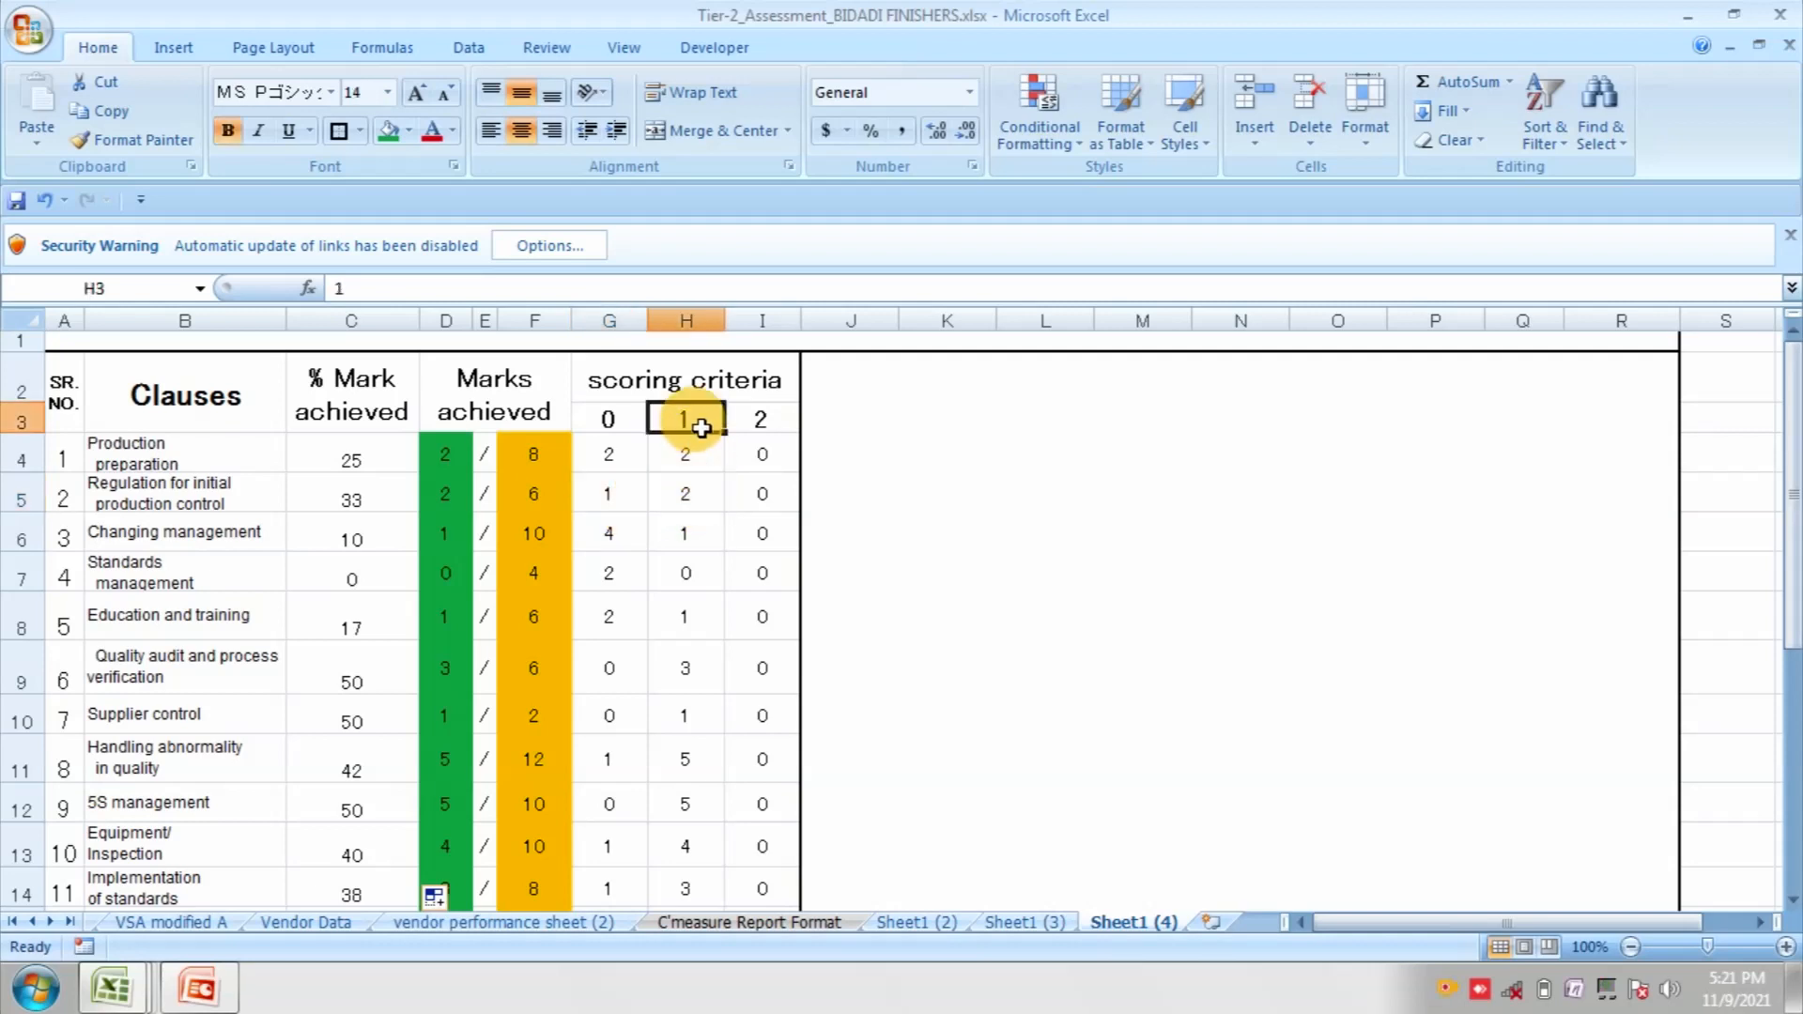
{"action": "left_click_drag", "start_coordinate": [621, 427], "coordinate": [774, 423]}
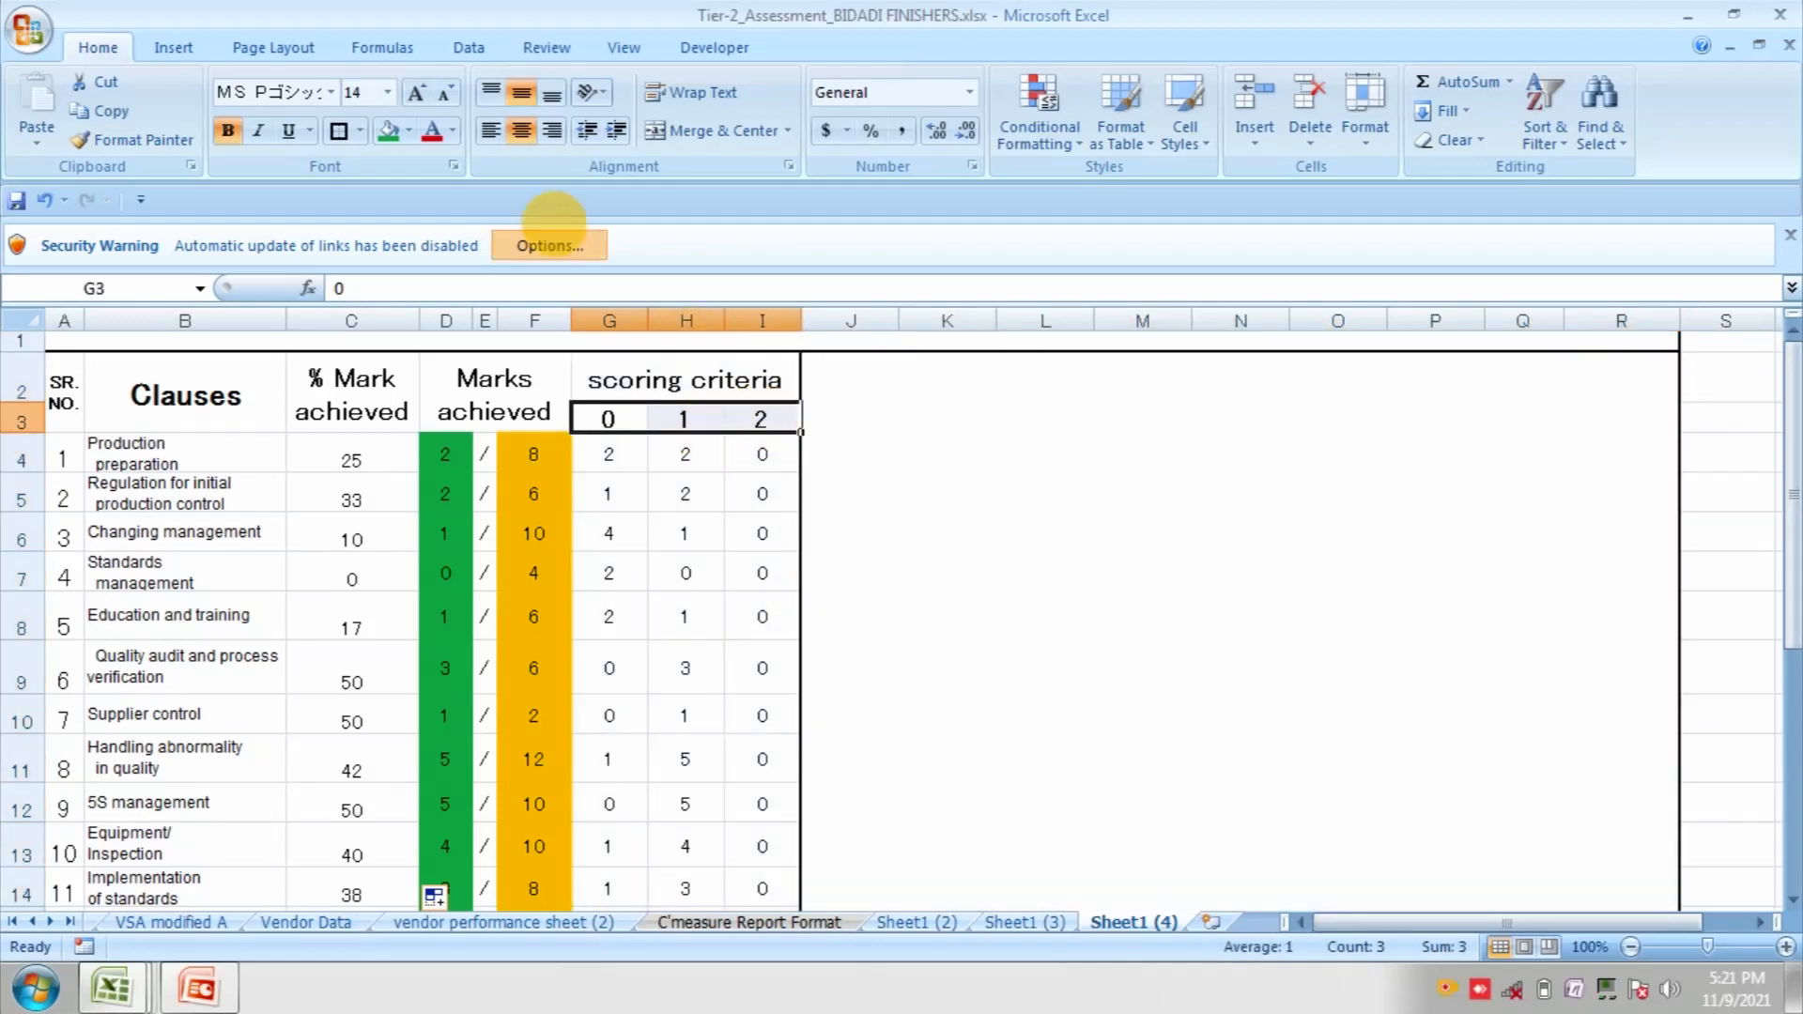
{"action": "left_click", "coordinate": [388, 133]}
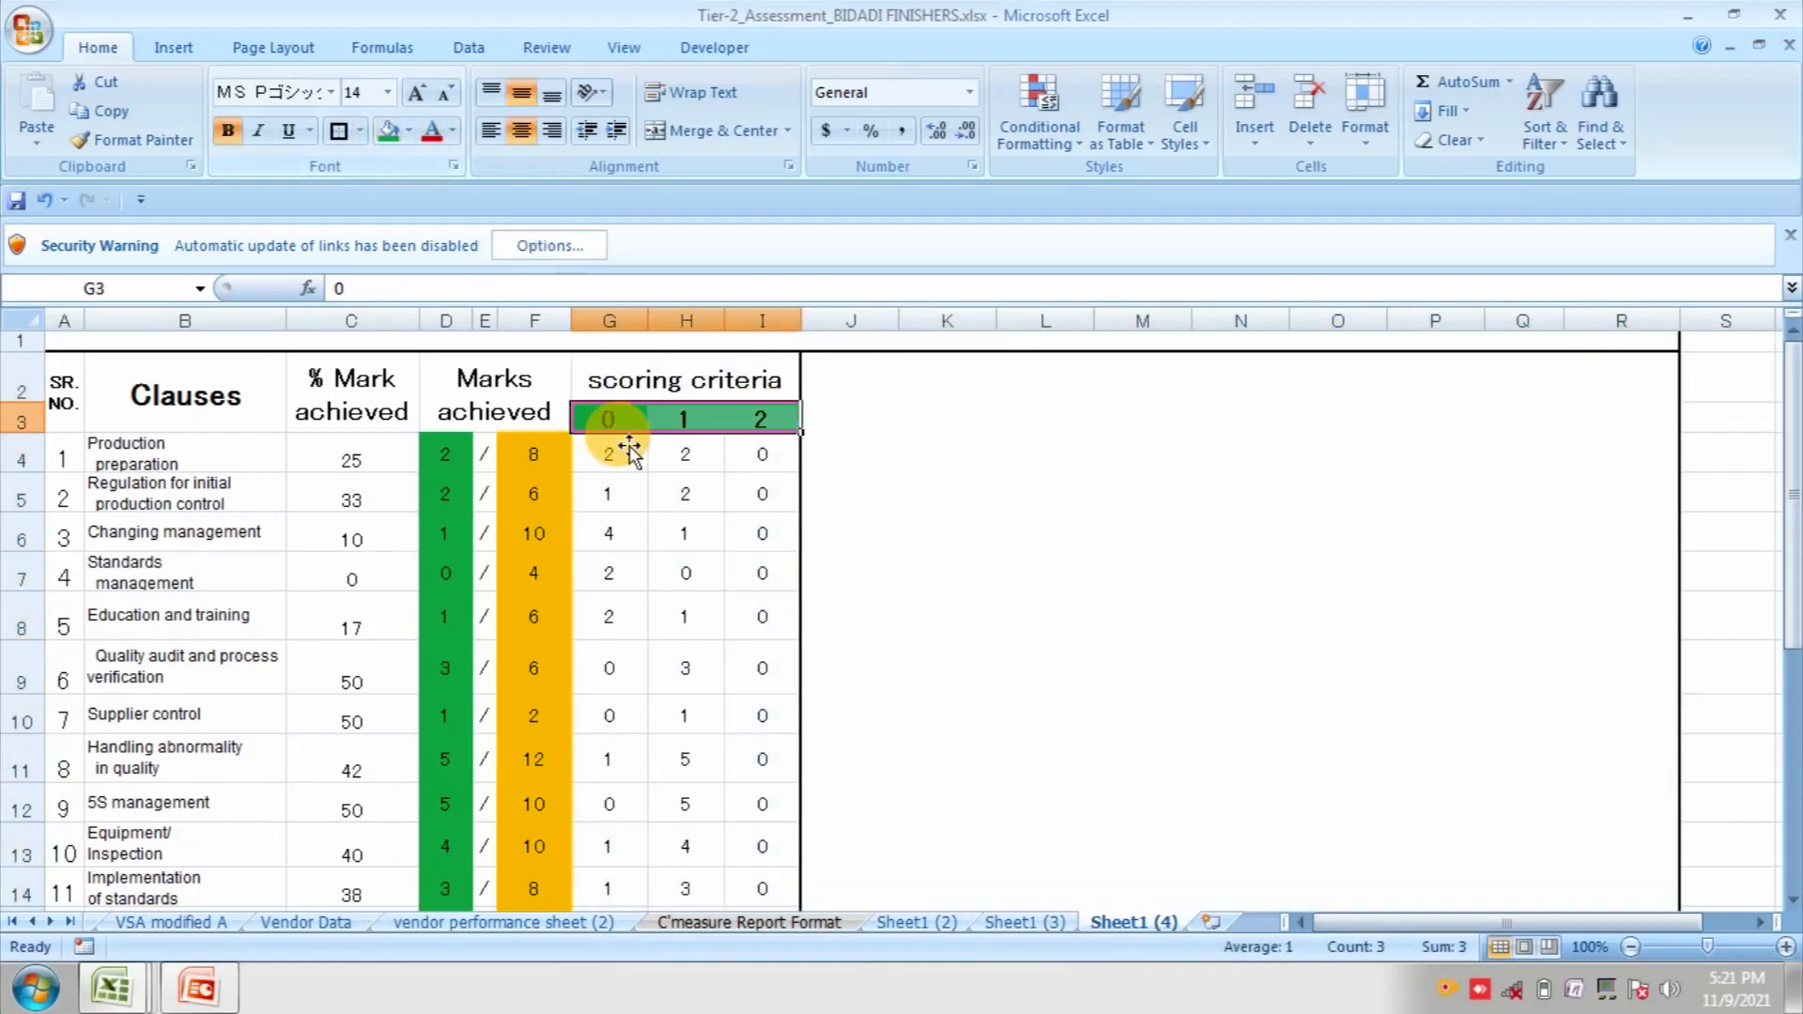
{"action": "left_click", "coordinate": [764, 493]}
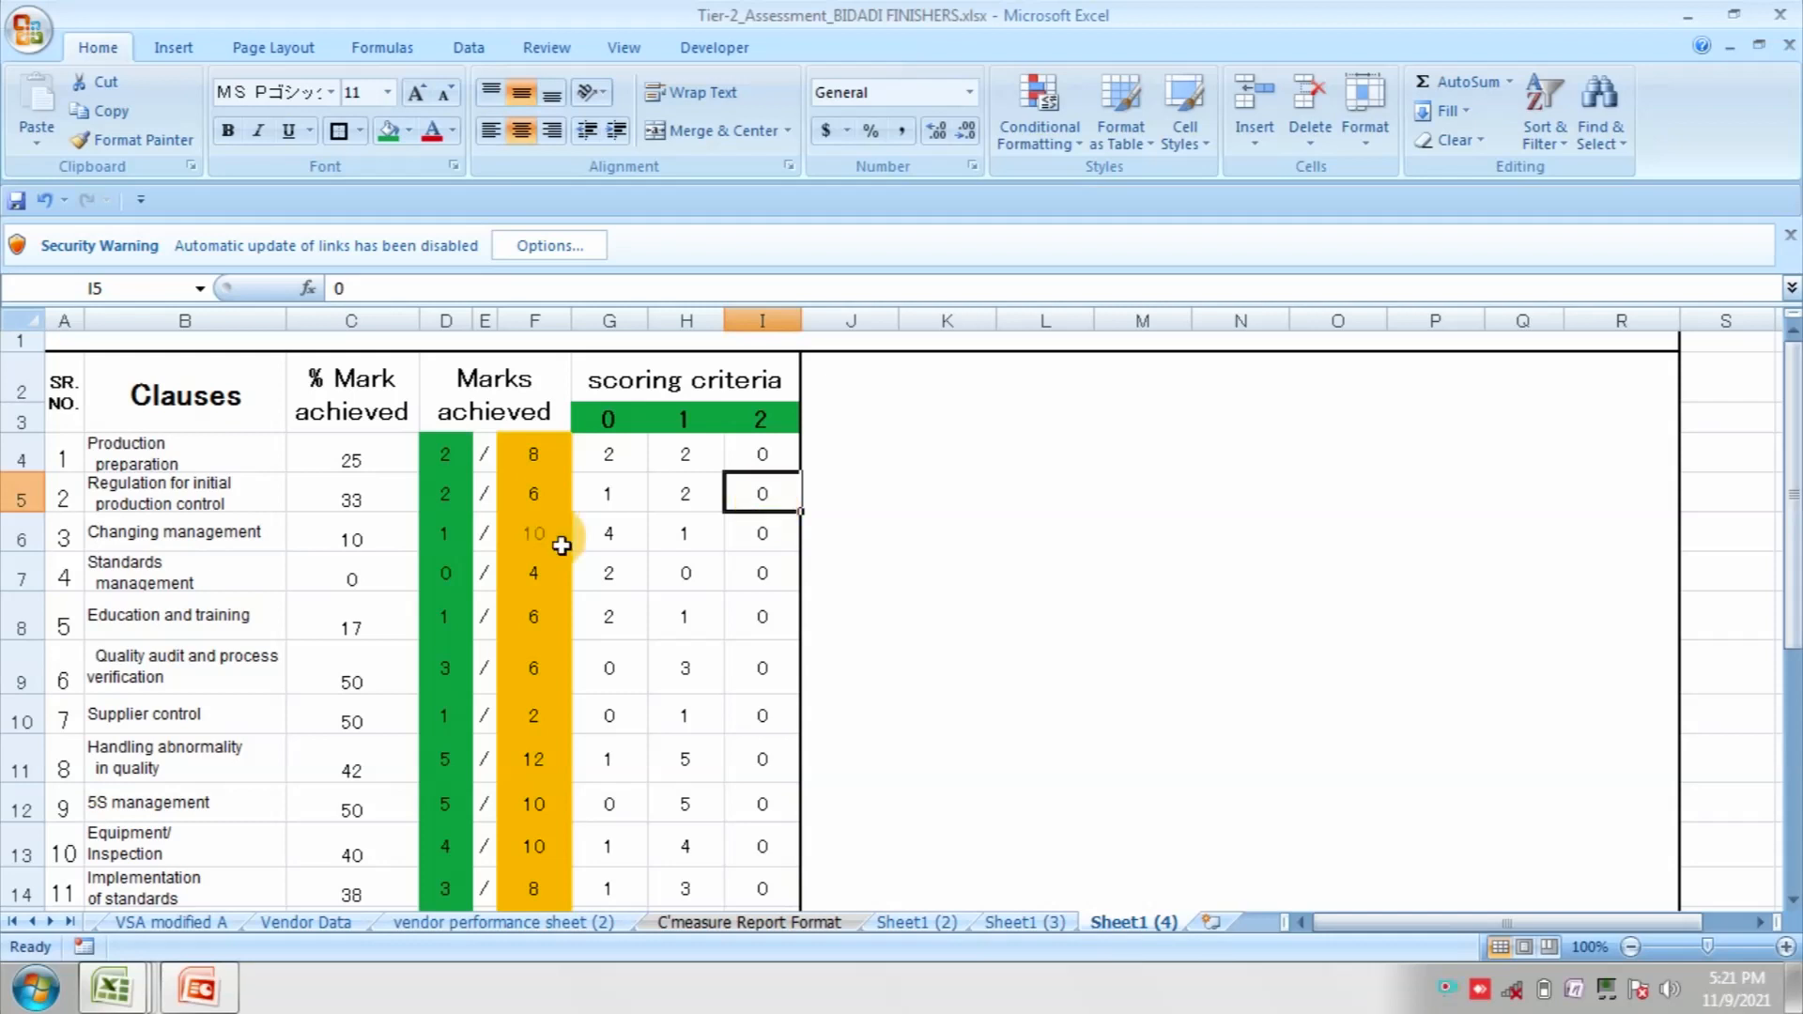
{"action": "left_click", "coordinate": [189, 679]}
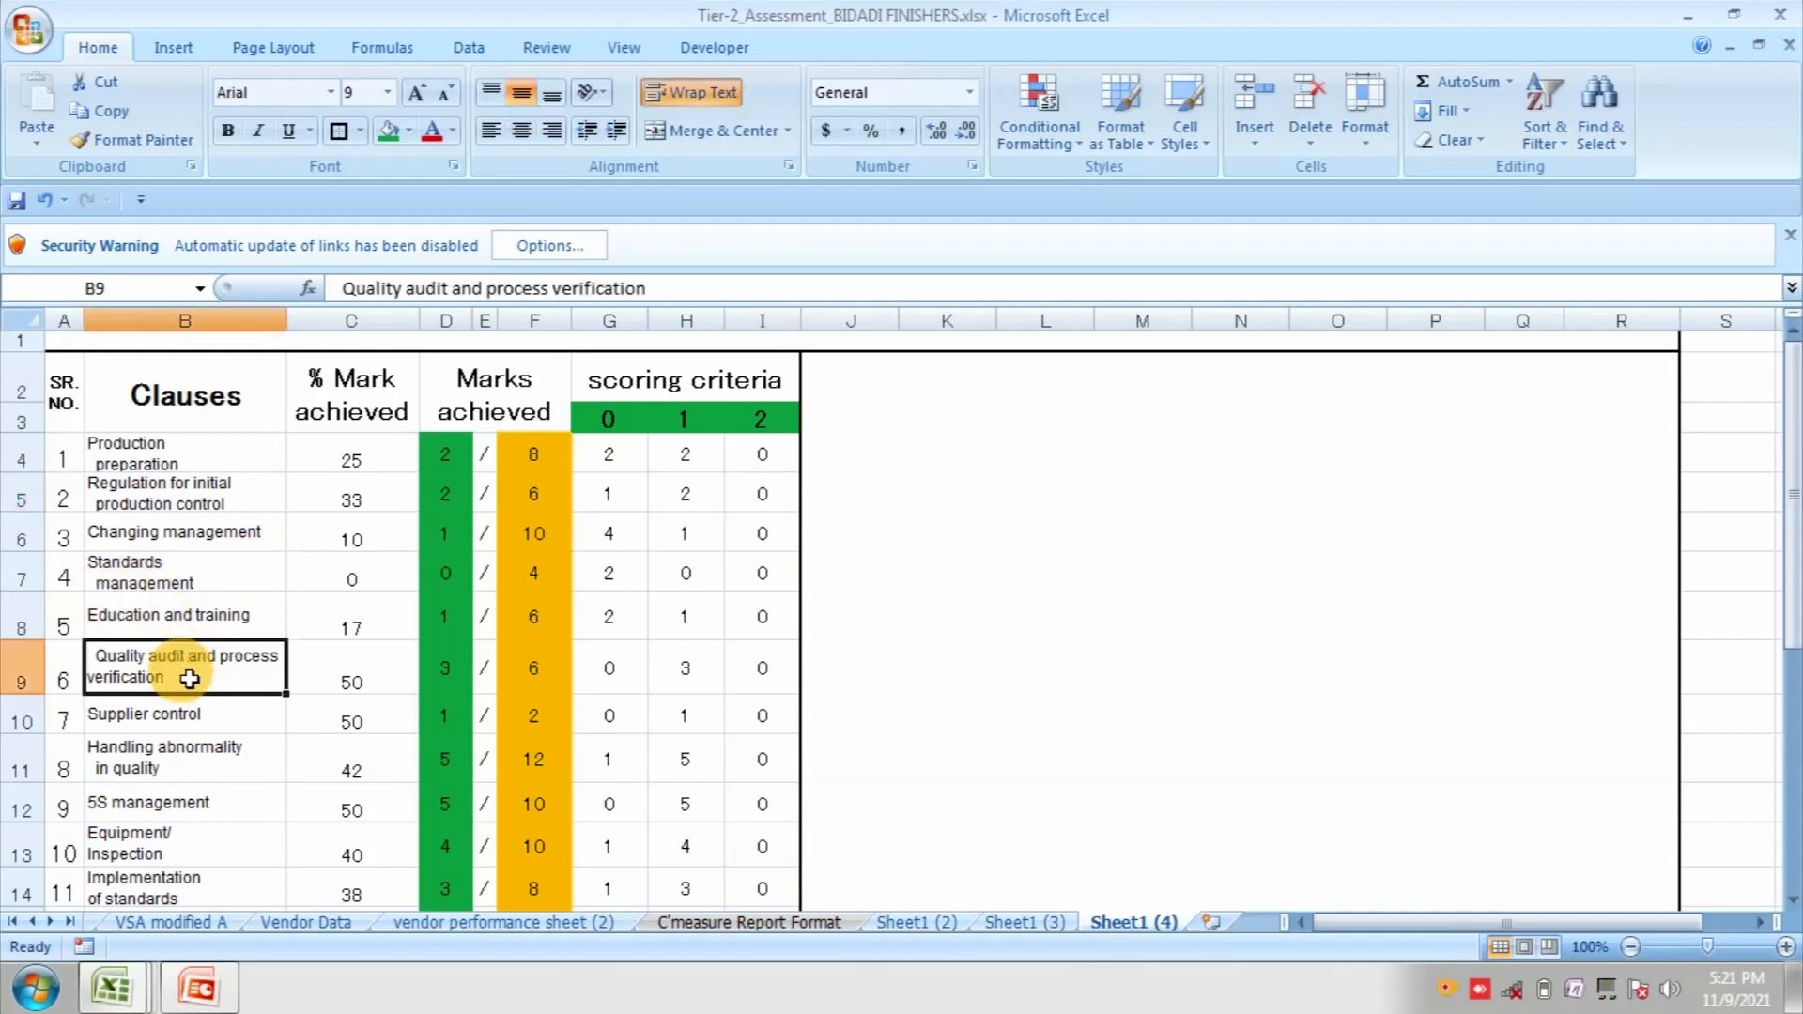
Step: Examine the marks achieved and scoring criteria counts for the Changing management clause and nearby clauses
{"action": "left_click", "coordinate": [132, 529]}
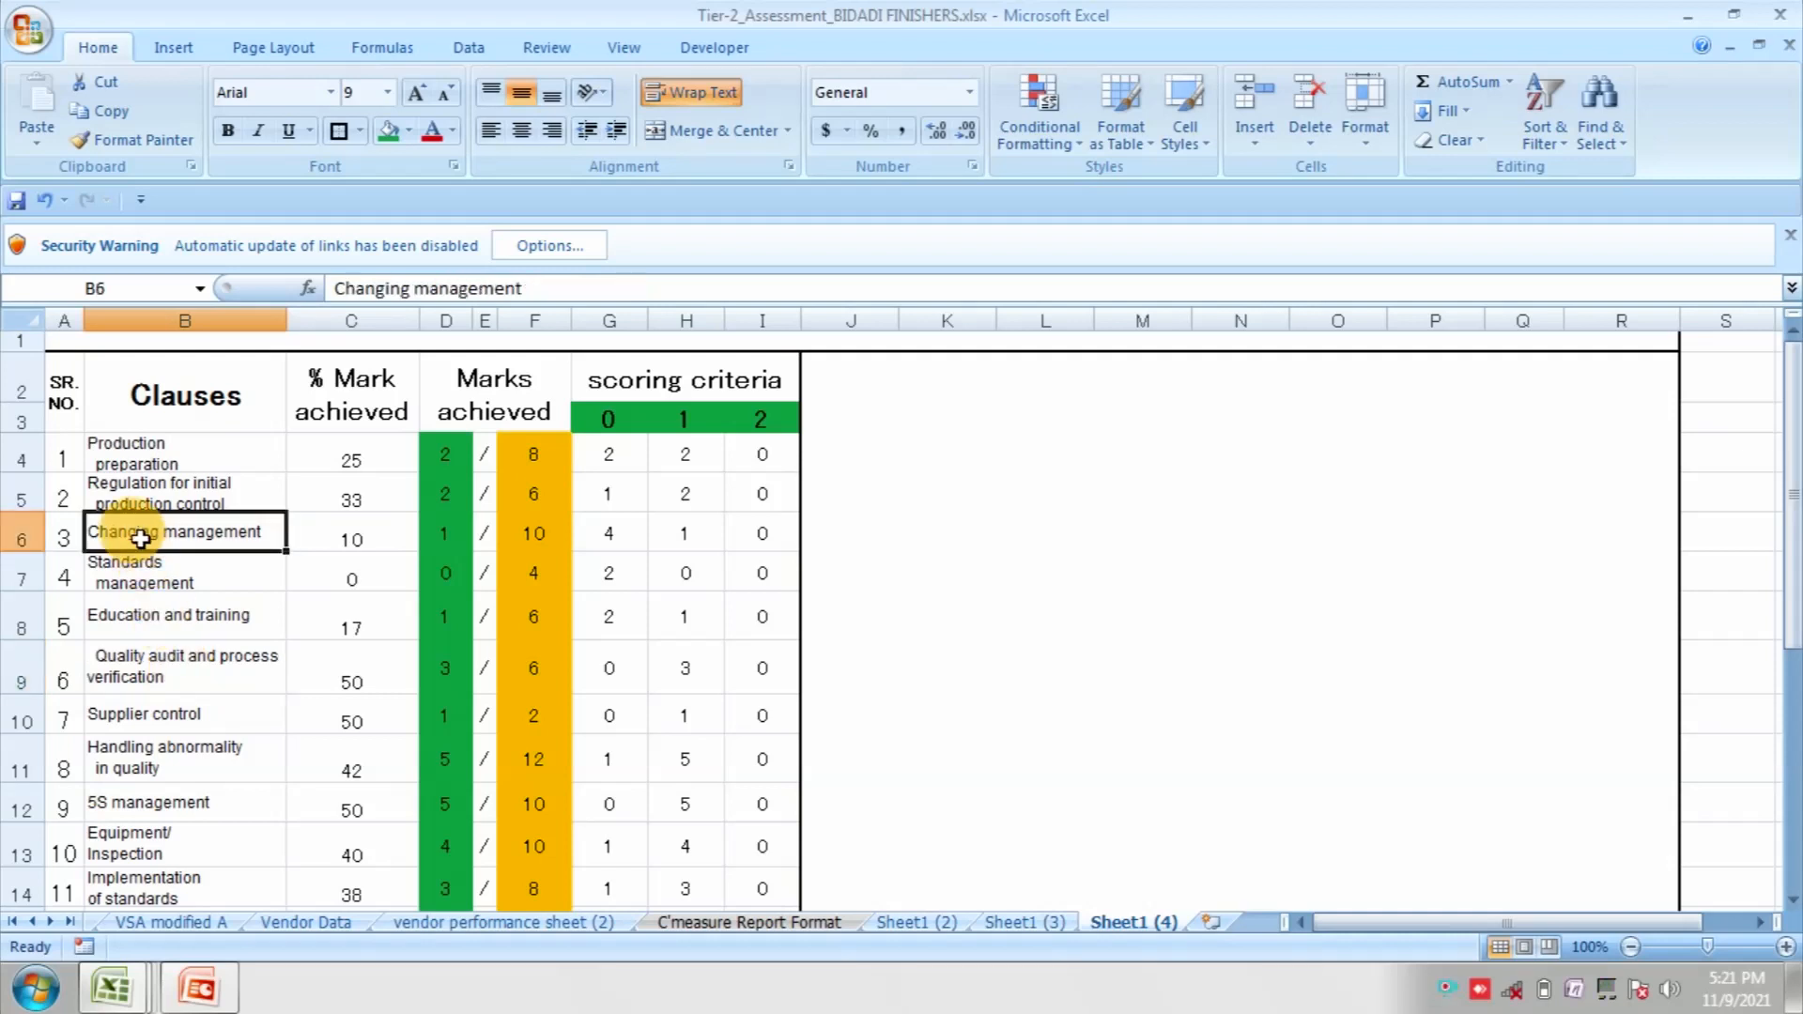
{"action": "left_click", "coordinate": [567, 551]}
{"action": "left_click", "coordinate": [455, 546]}
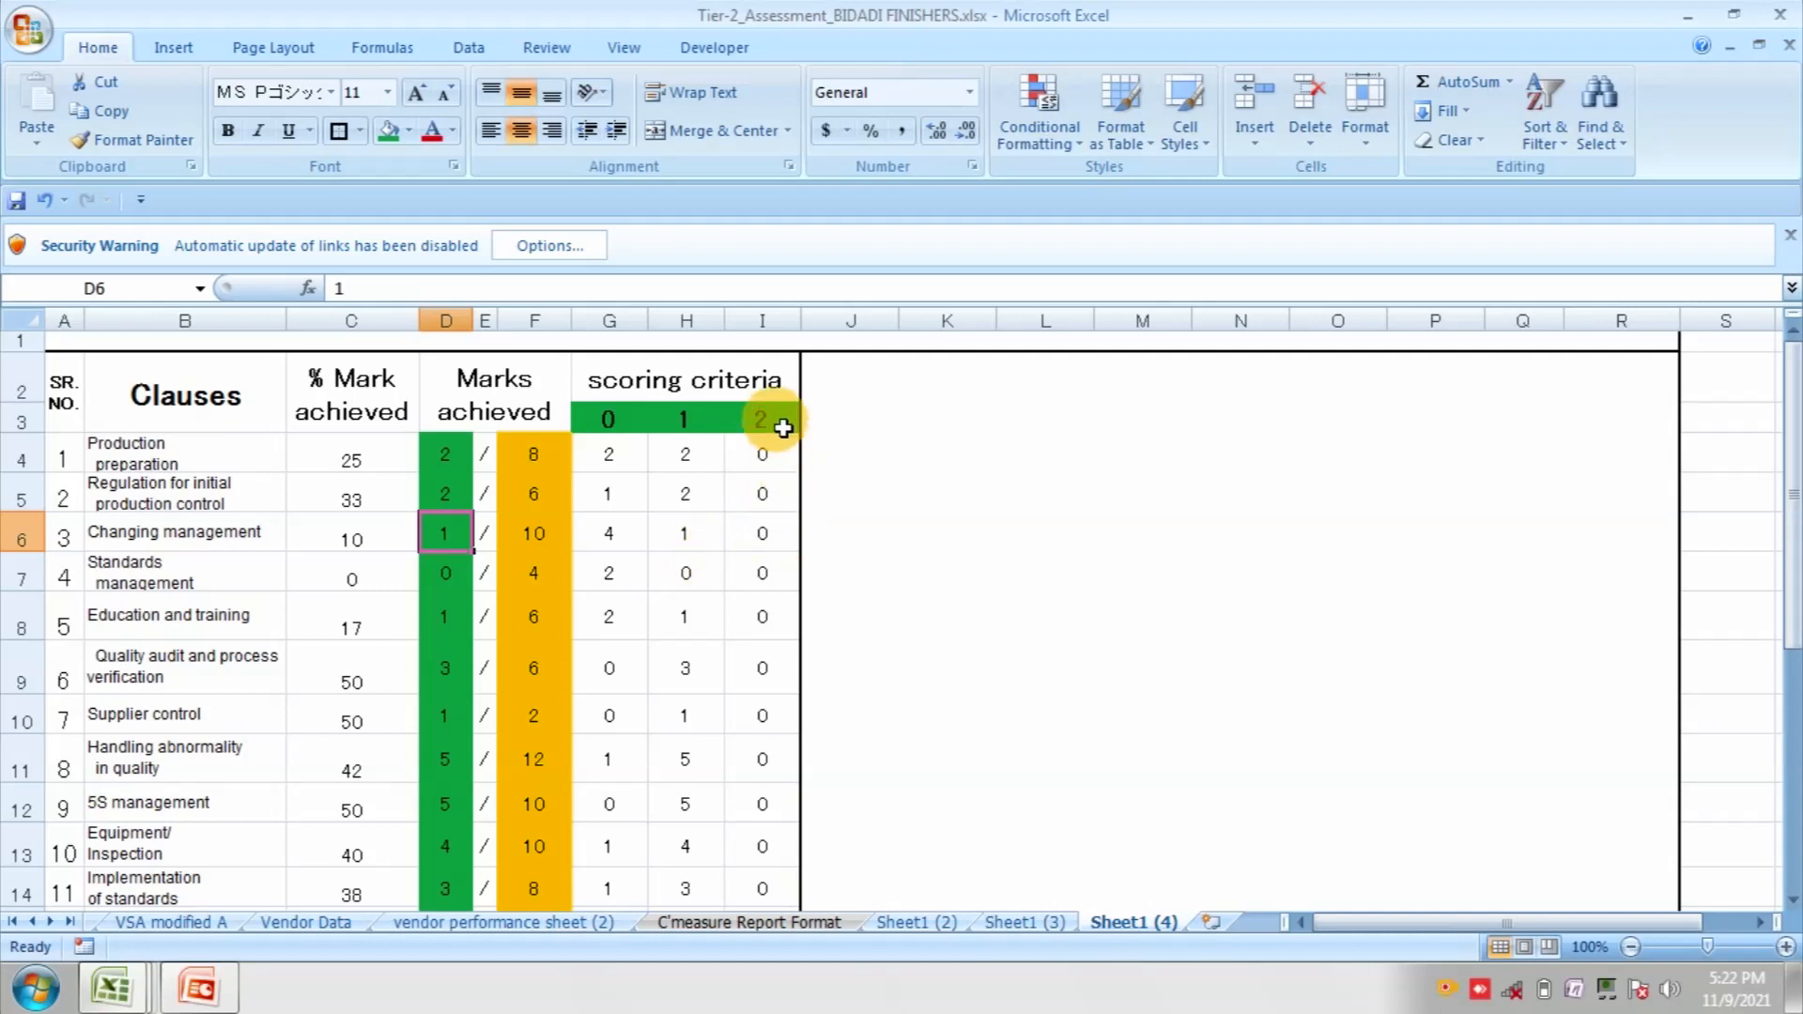
{"action": "left_click", "coordinate": [767, 542]}
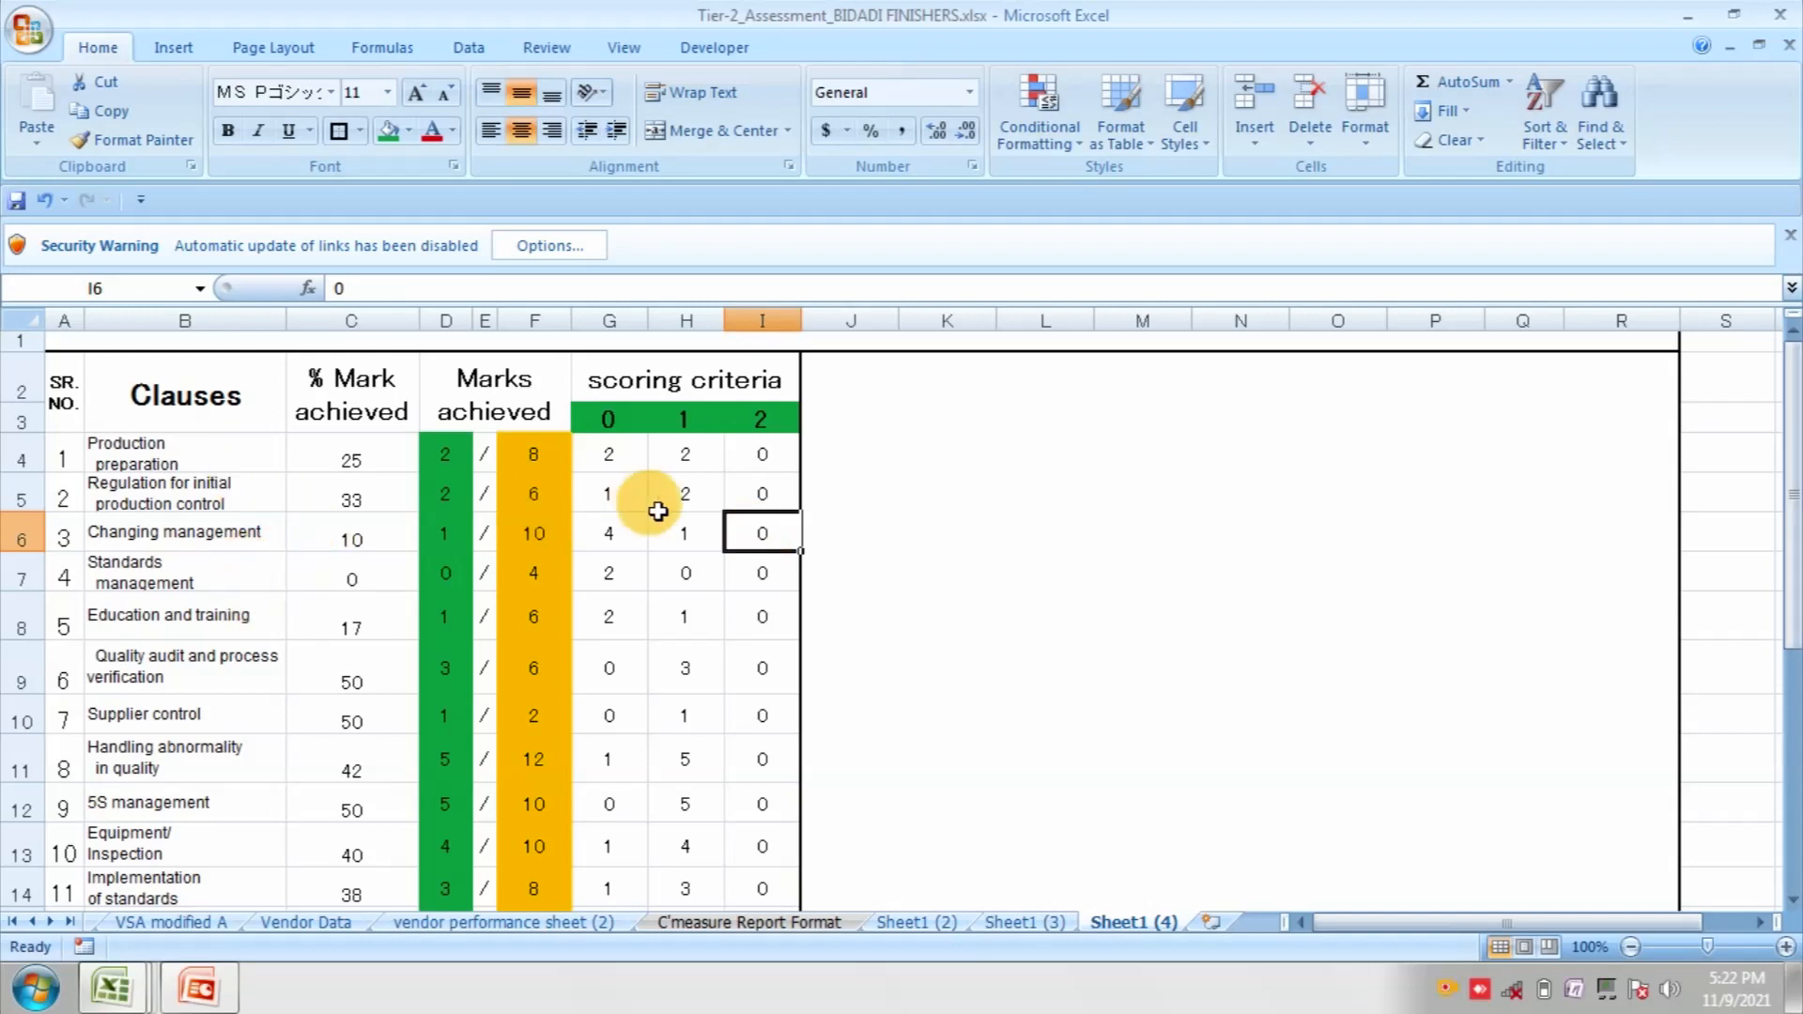
{"action": "left_click", "coordinate": [689, 653]}
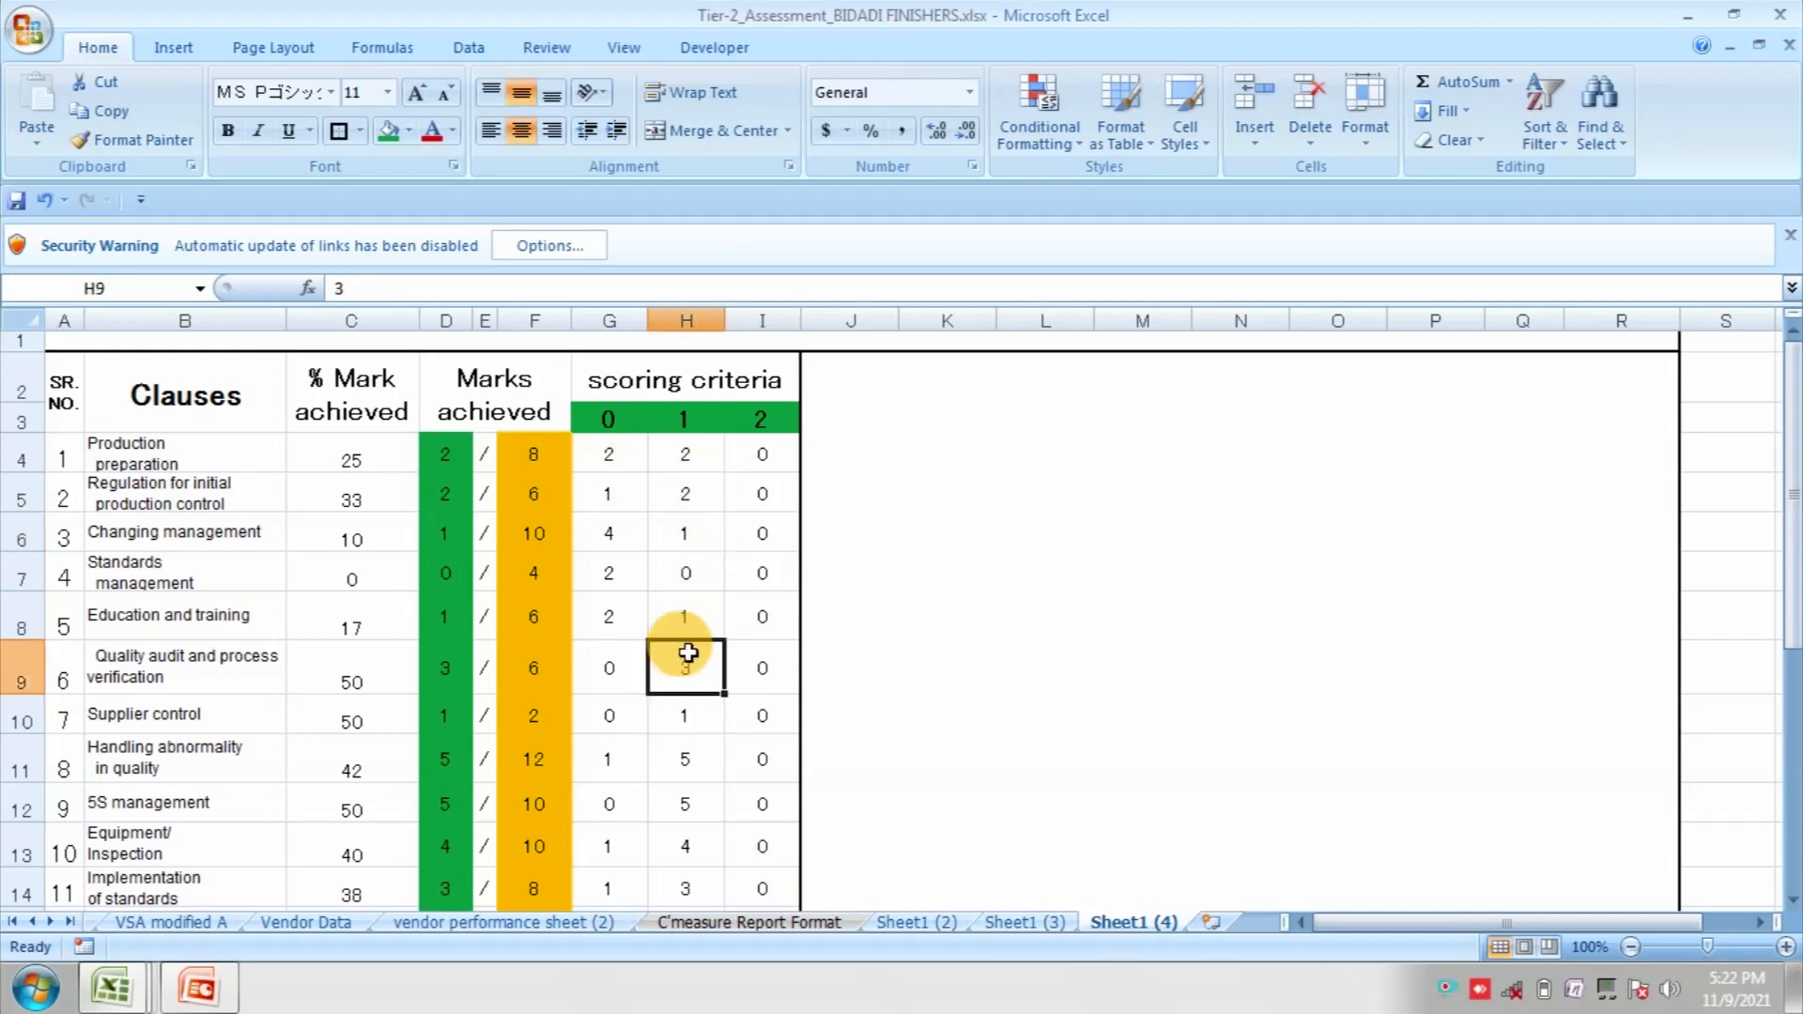
{"action": "left_click", "coordinate": [1061, 563]}
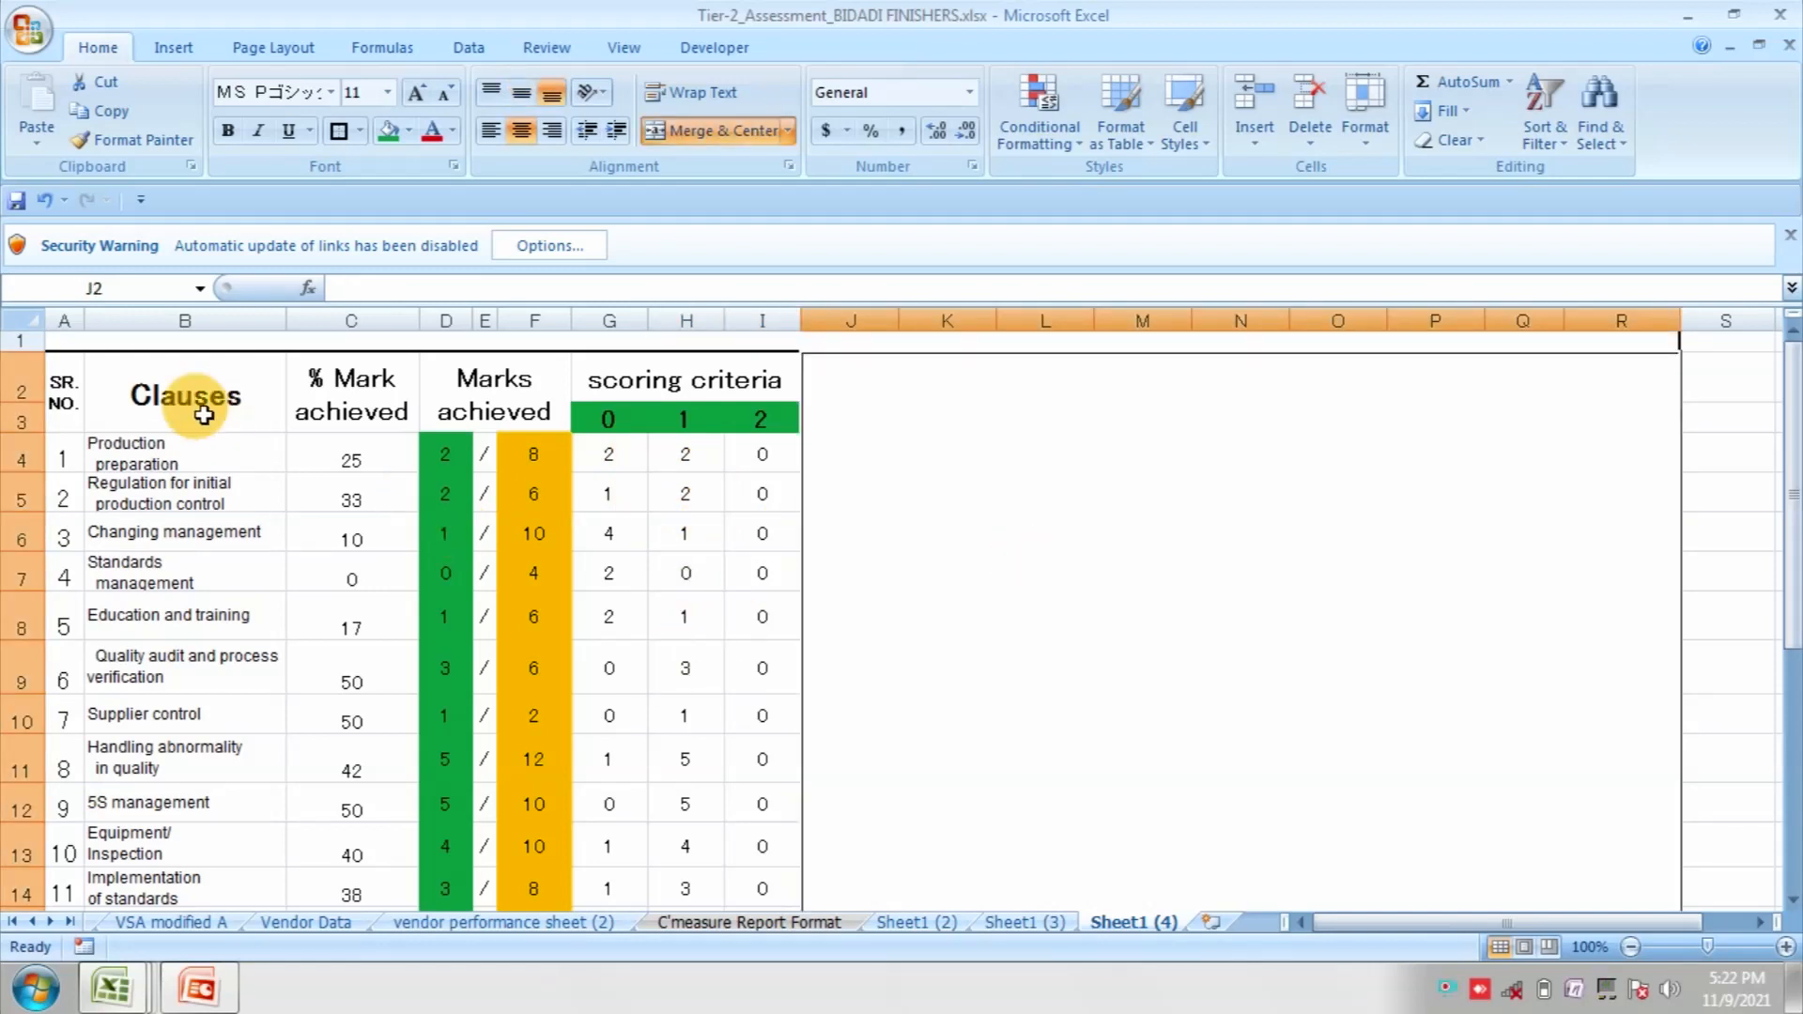
Step: Insert a basic Radar chart from the clauses and percentage marks in B4:C22 and place it in the blank area beside the table
{"action": "left_click_drag", "start_coordinate": [174, 461], "coordinate": [353, 815]}
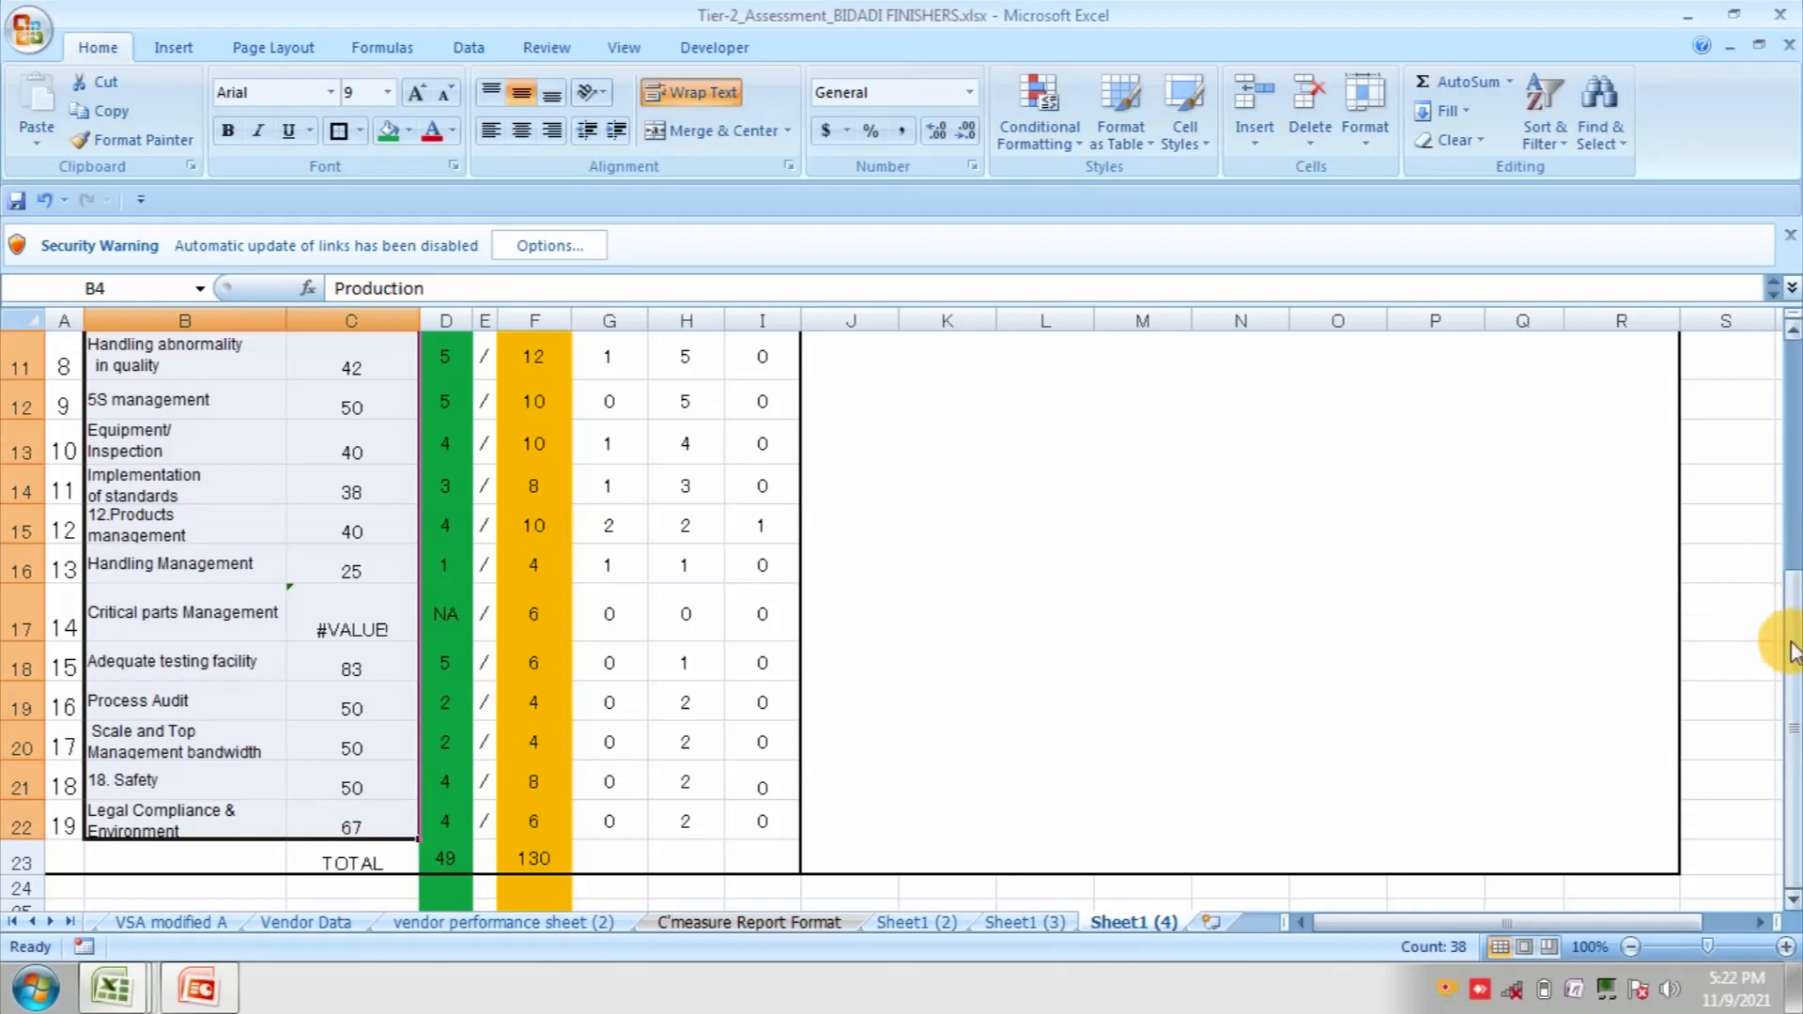
{"action": "left_click_drag", "start_coordinate": [1775, 631], "coordinate": [1729, 386]}
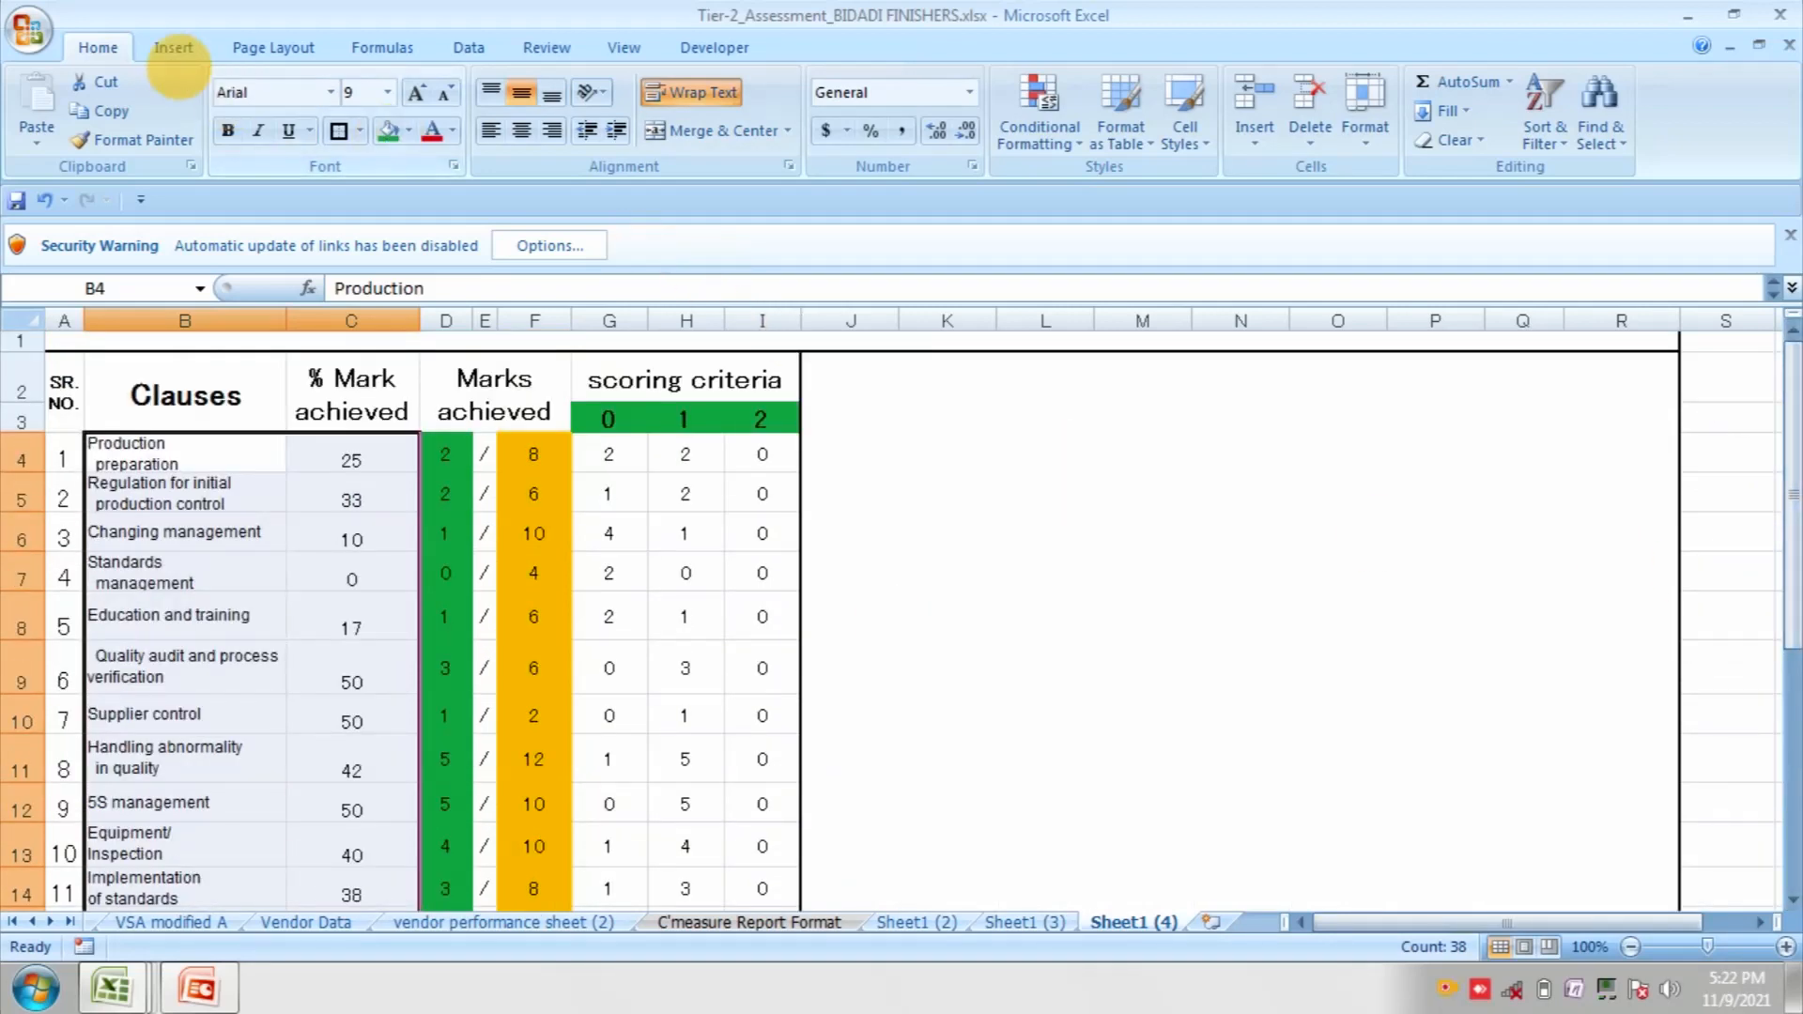
{"action": "left_click", "coordinate": [171, 47]}
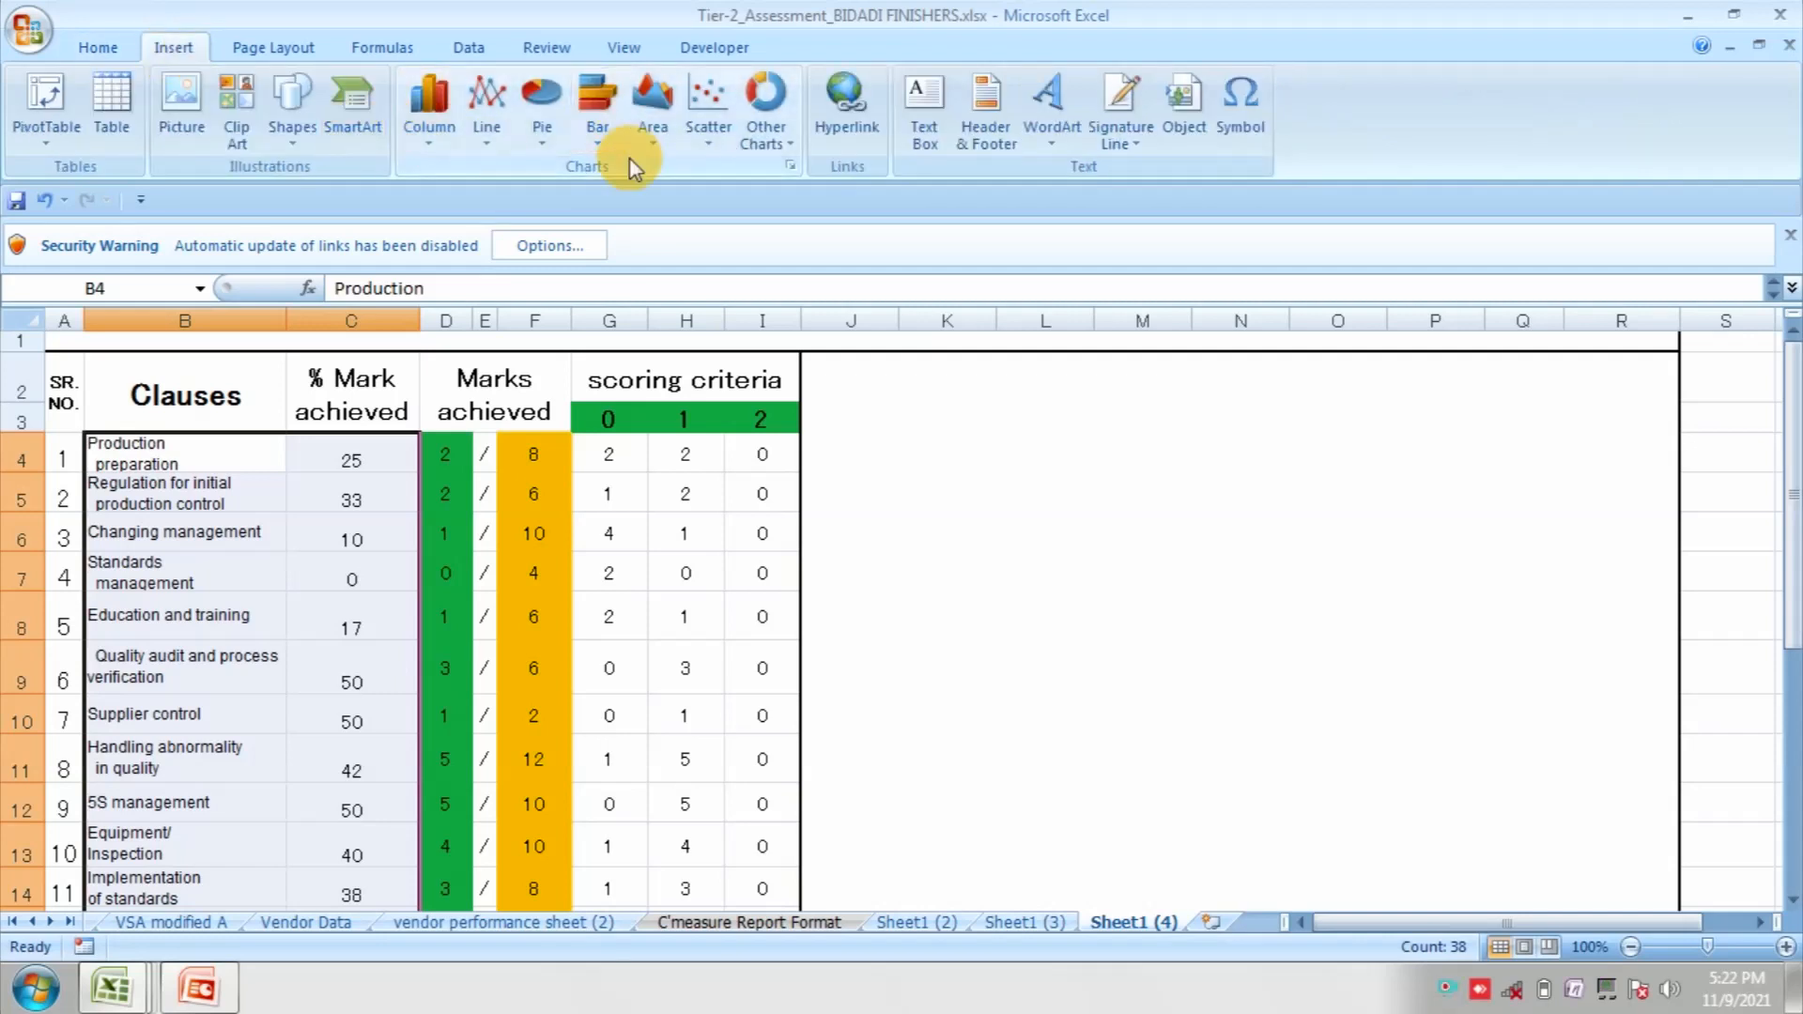
{"action": "left_click", "coordinate": [787, 145]}
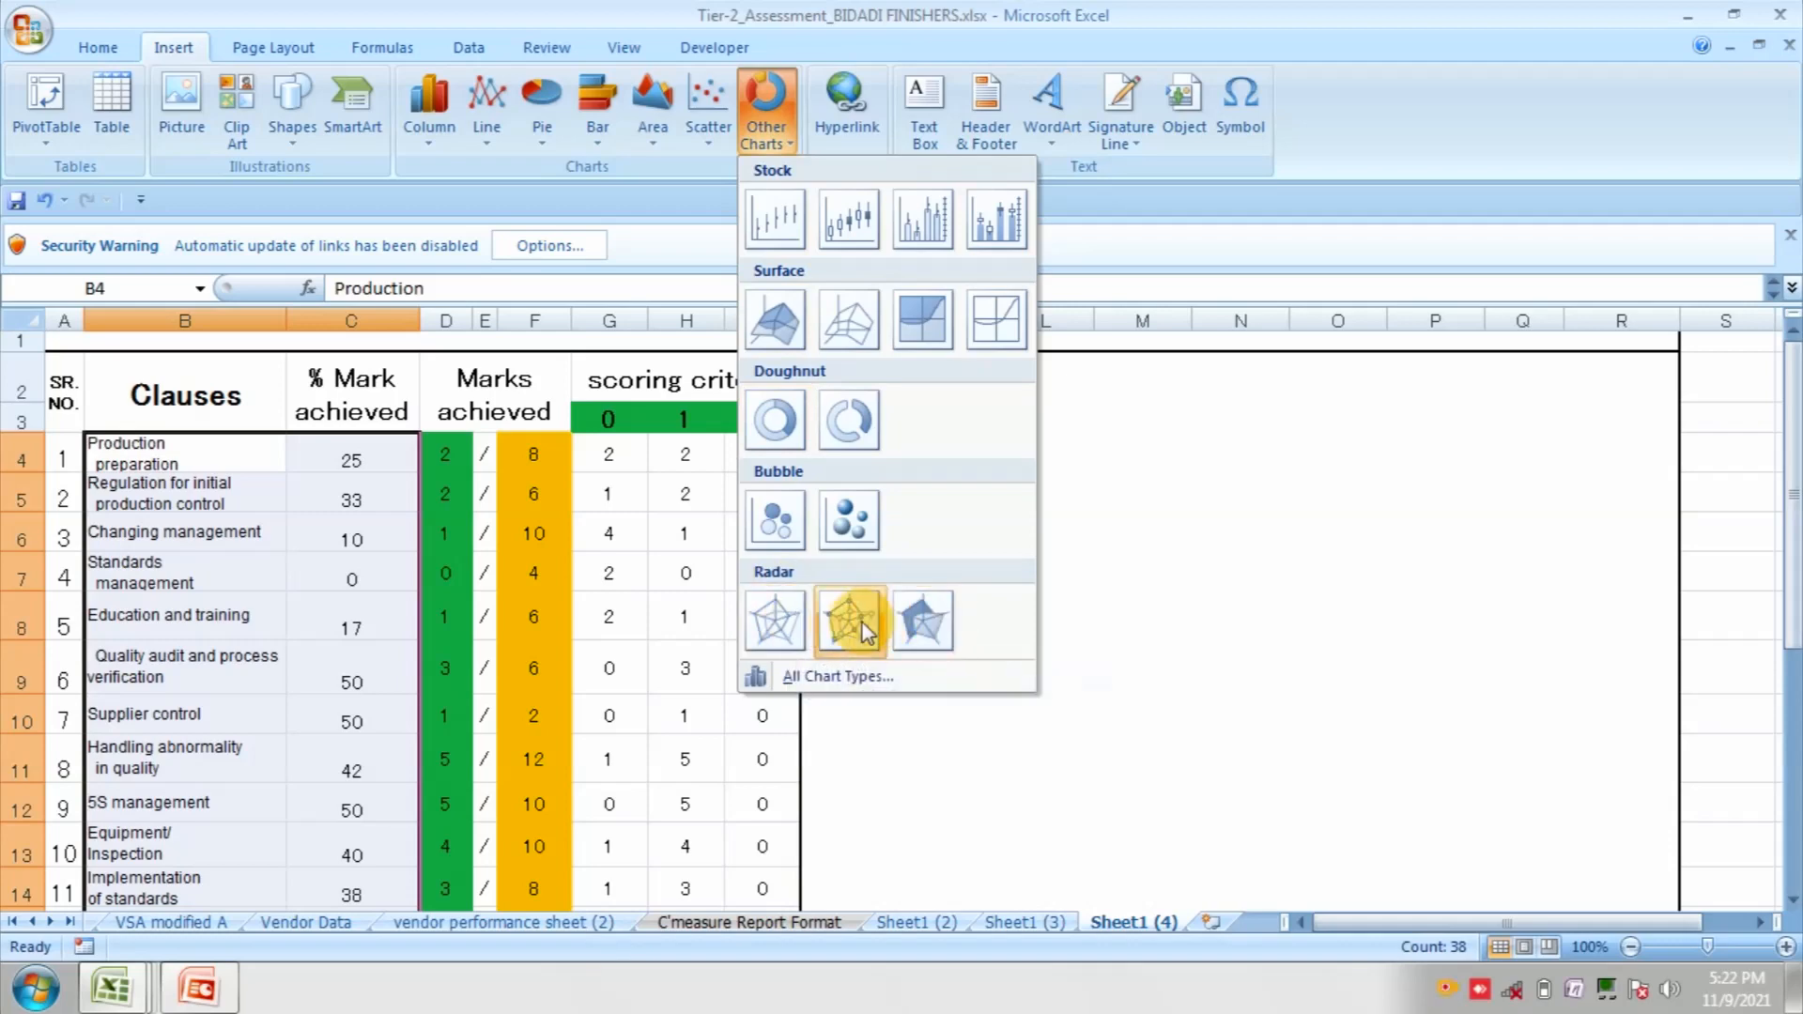
{"action": "left_click", "coordinate": [777, 622]}
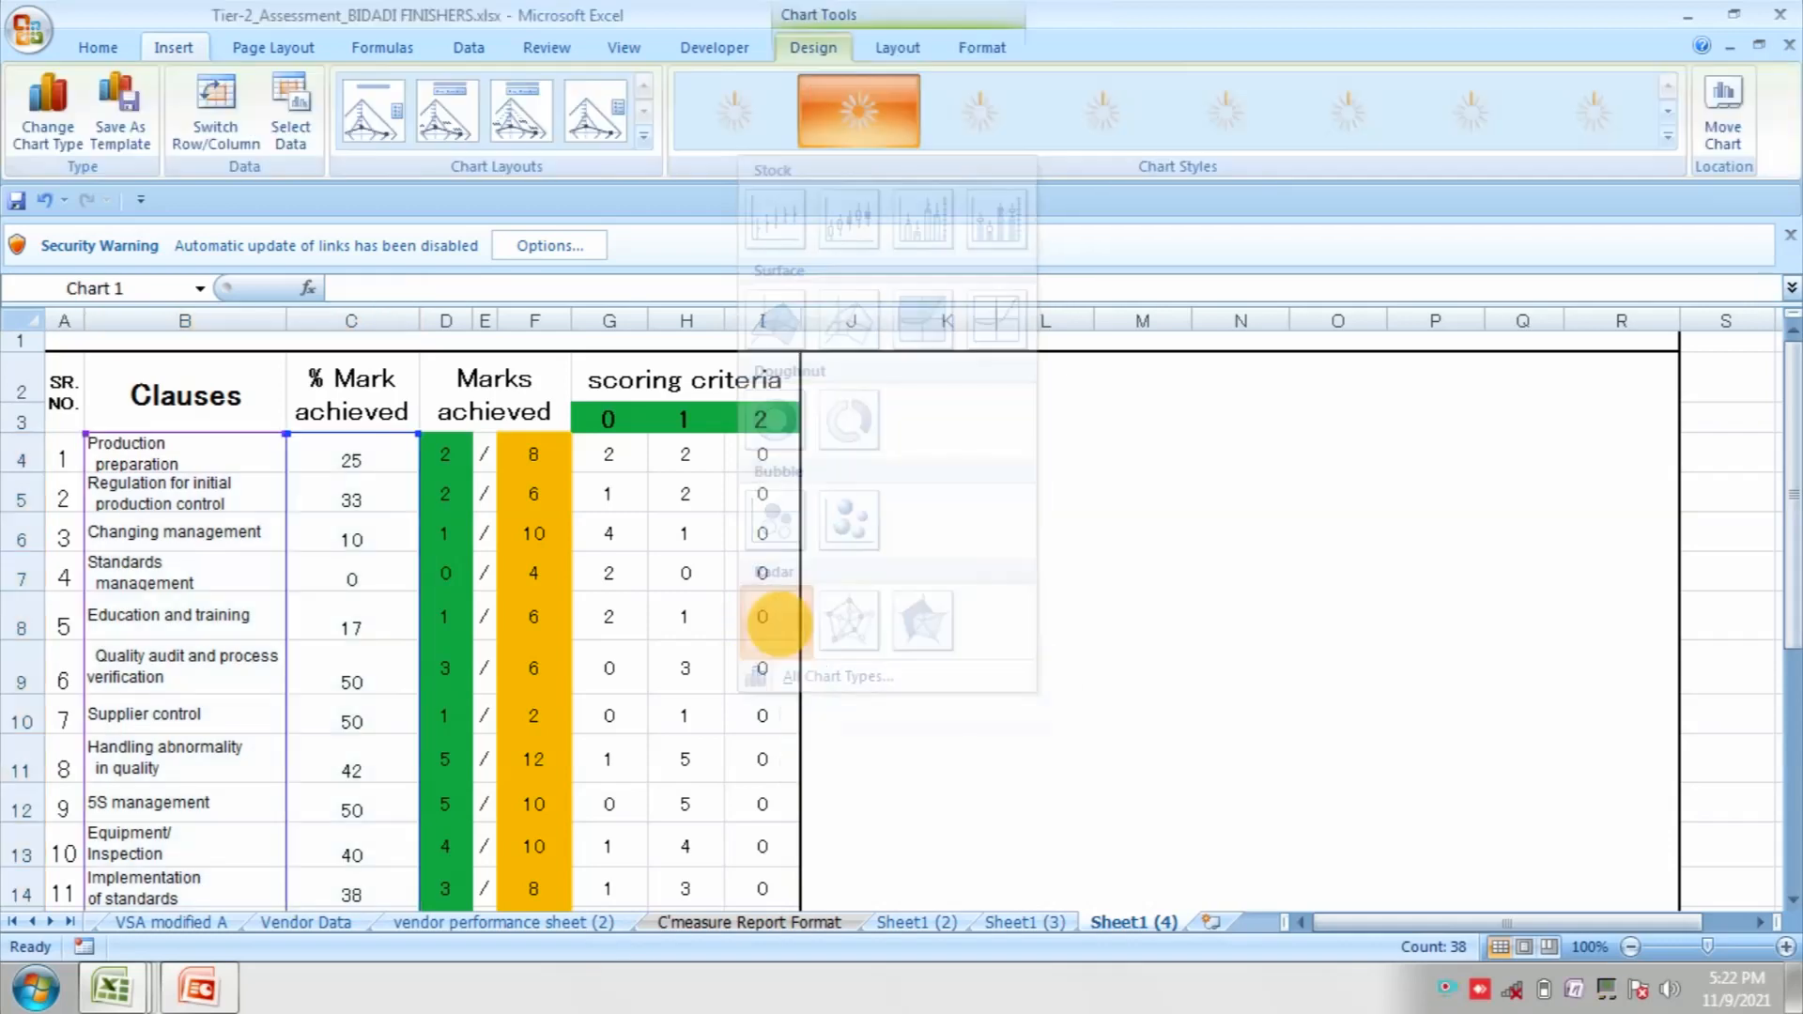
{"action": "left_click_drag", "start_coordinate": [1227, 523], "coordinate": [1496, 528]}
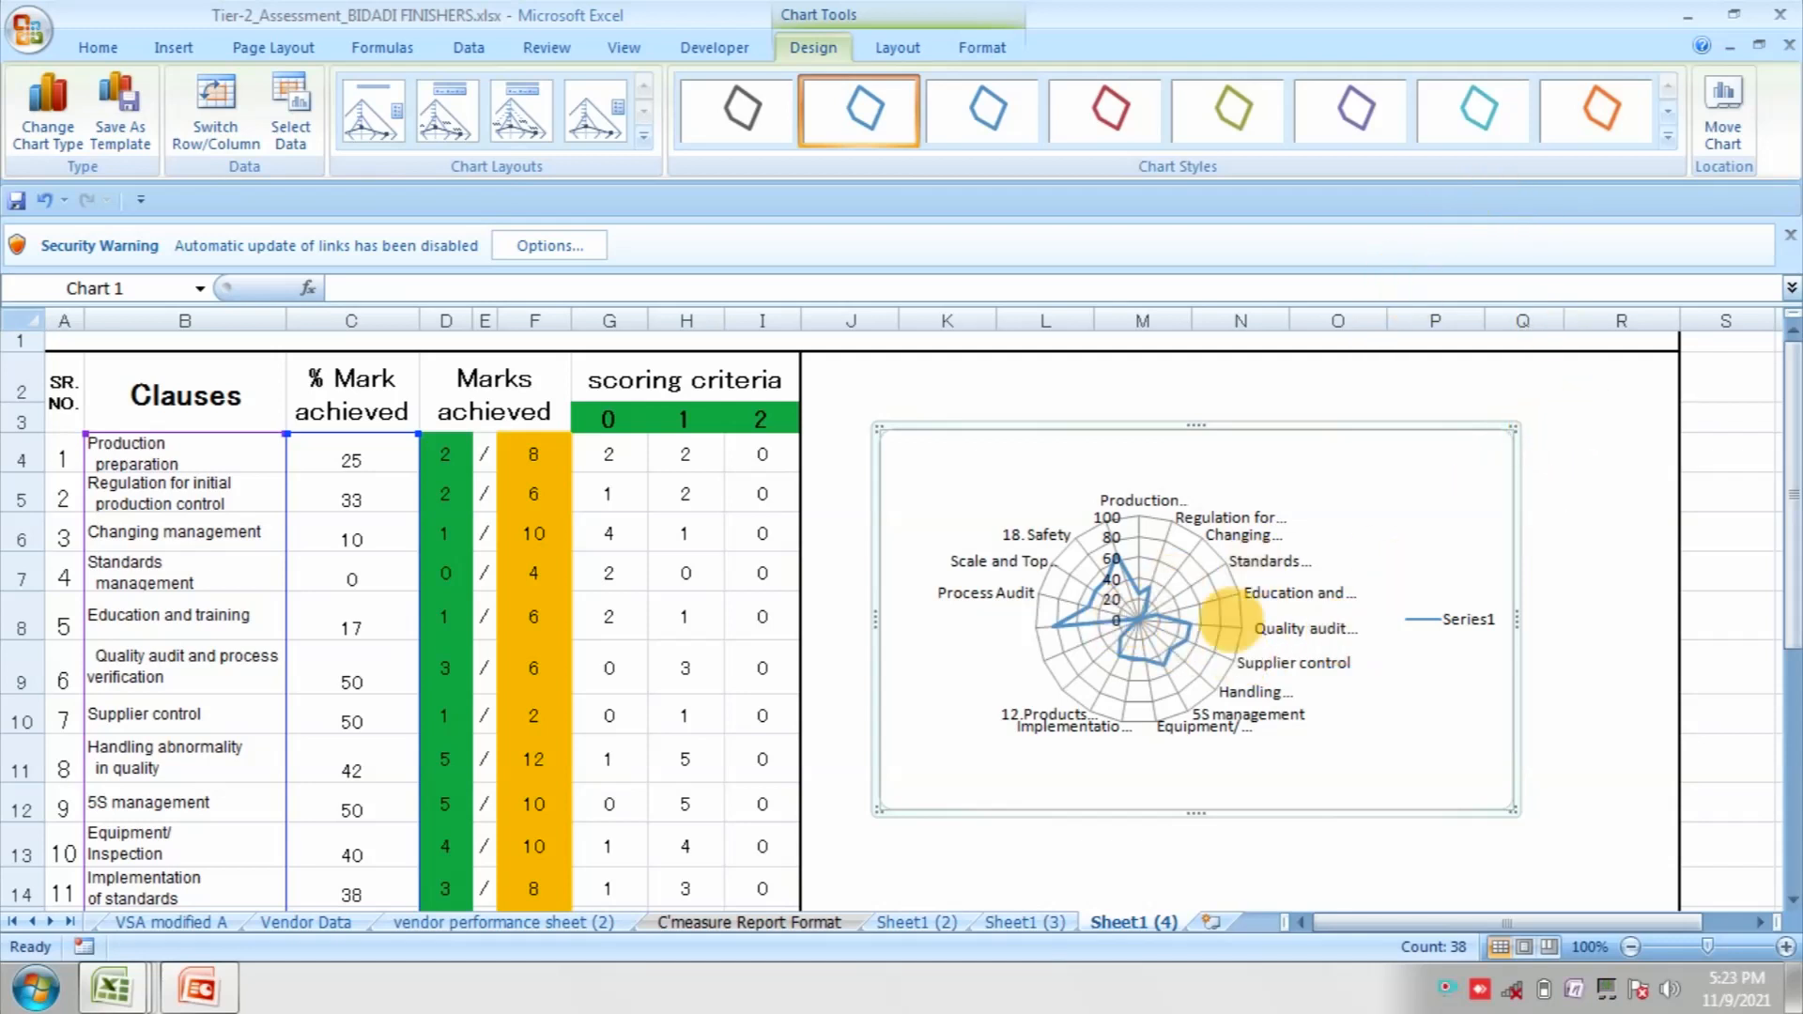
{"action": "left_click", "coordinate": [1173, 642]}
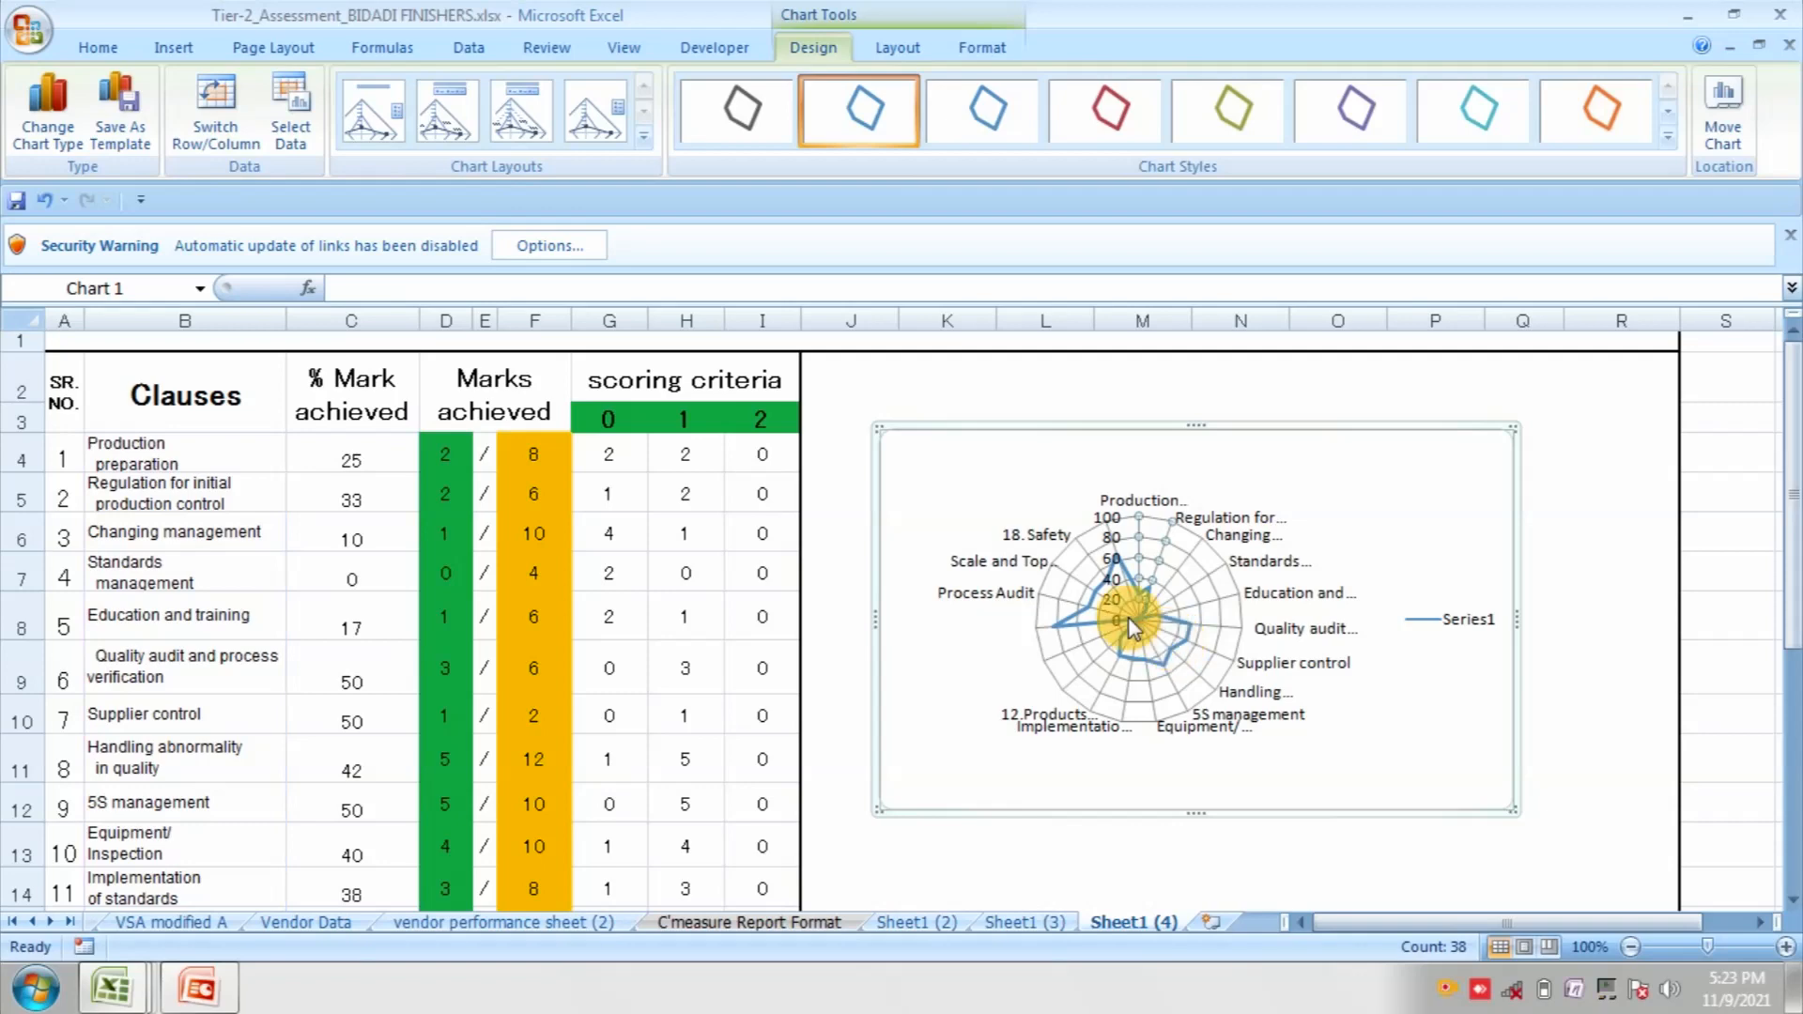
{"action": "left_click", "coordinate": [949, 487]}
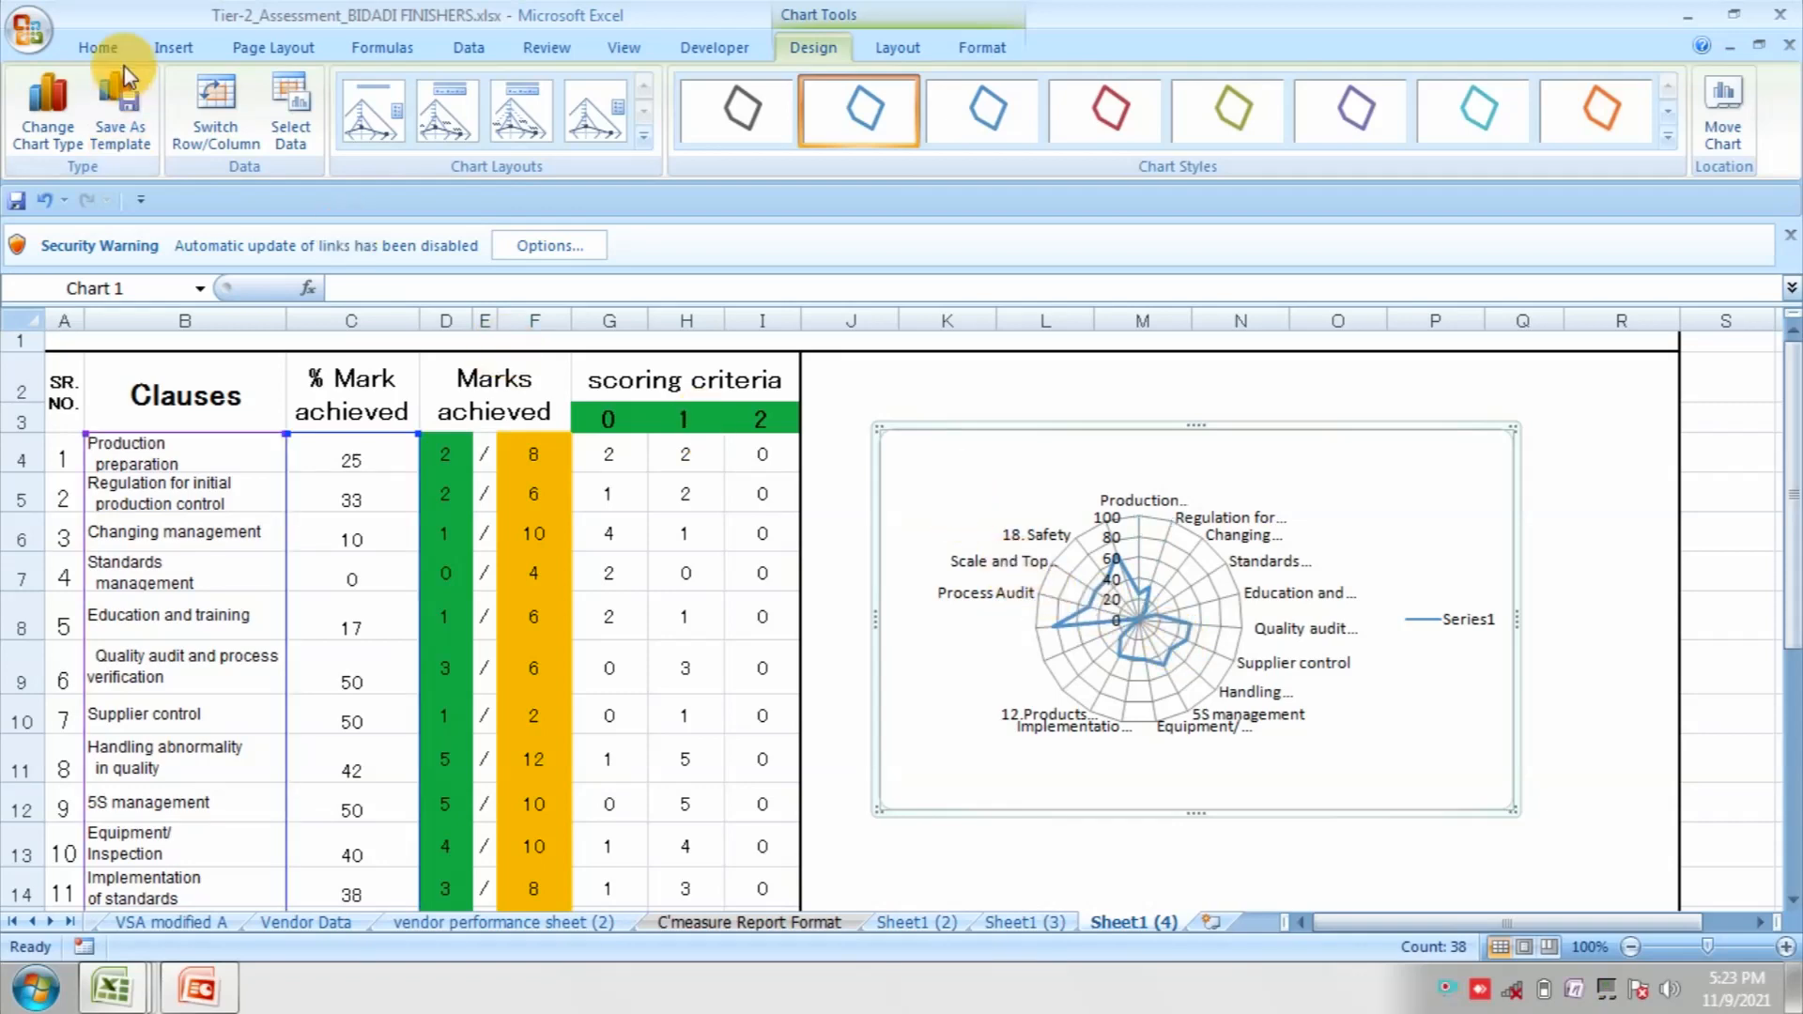
Step: Examine the finished radar chart on the Executive Summary sheet and return to Sheet1 (4)
{"action": "left_click", "coordinate": [170, 924]}
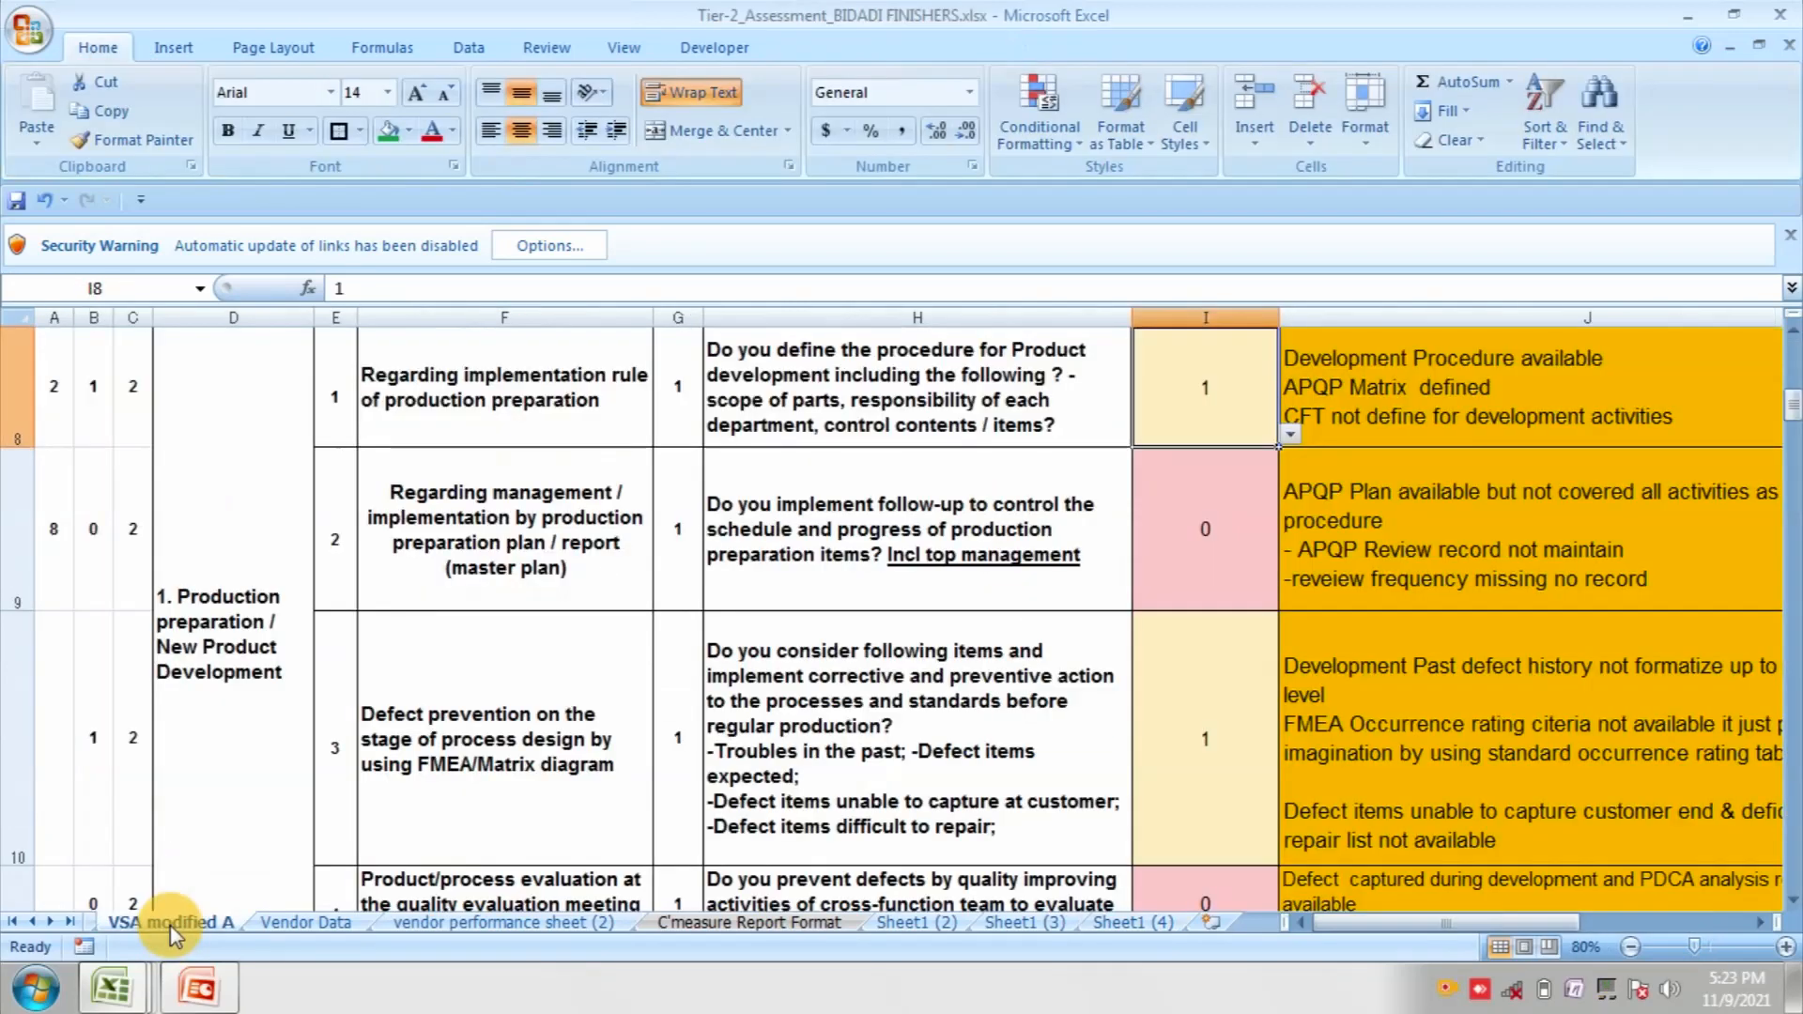
{"action": "left_click", "coordinate": [32, 924]}
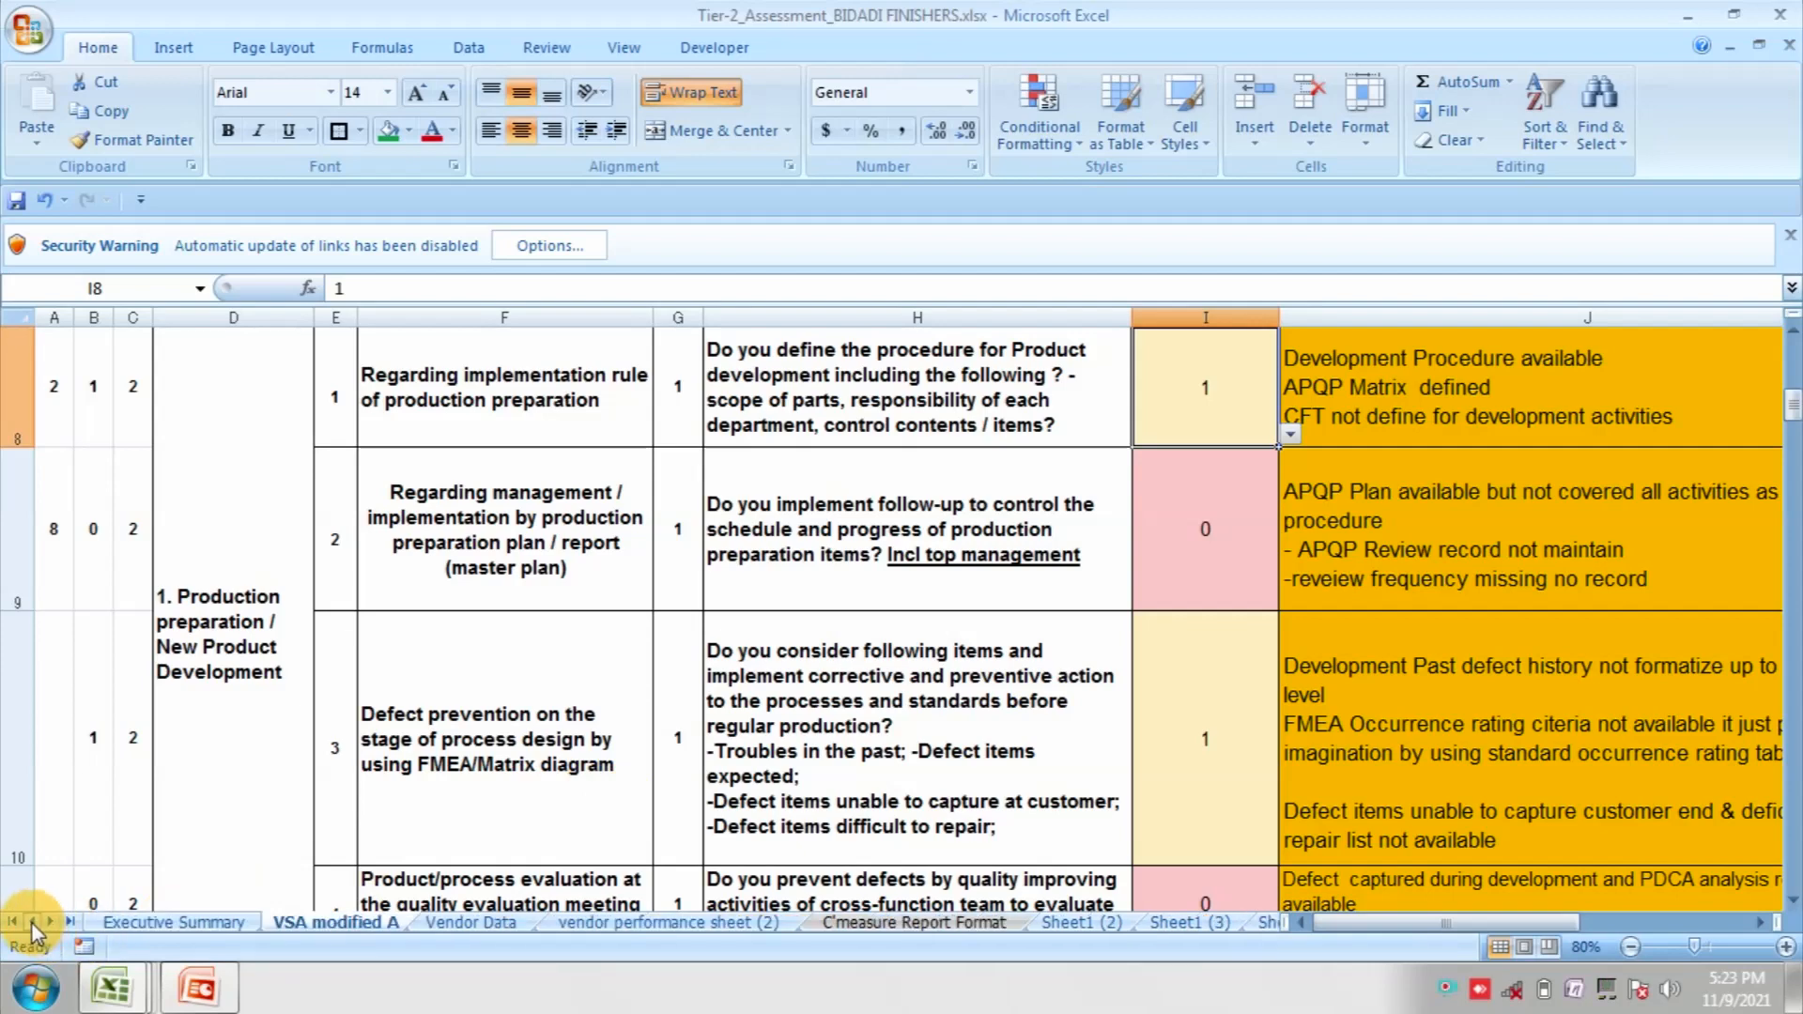
{"action": "left_click", "coordinate": [148, 926]}
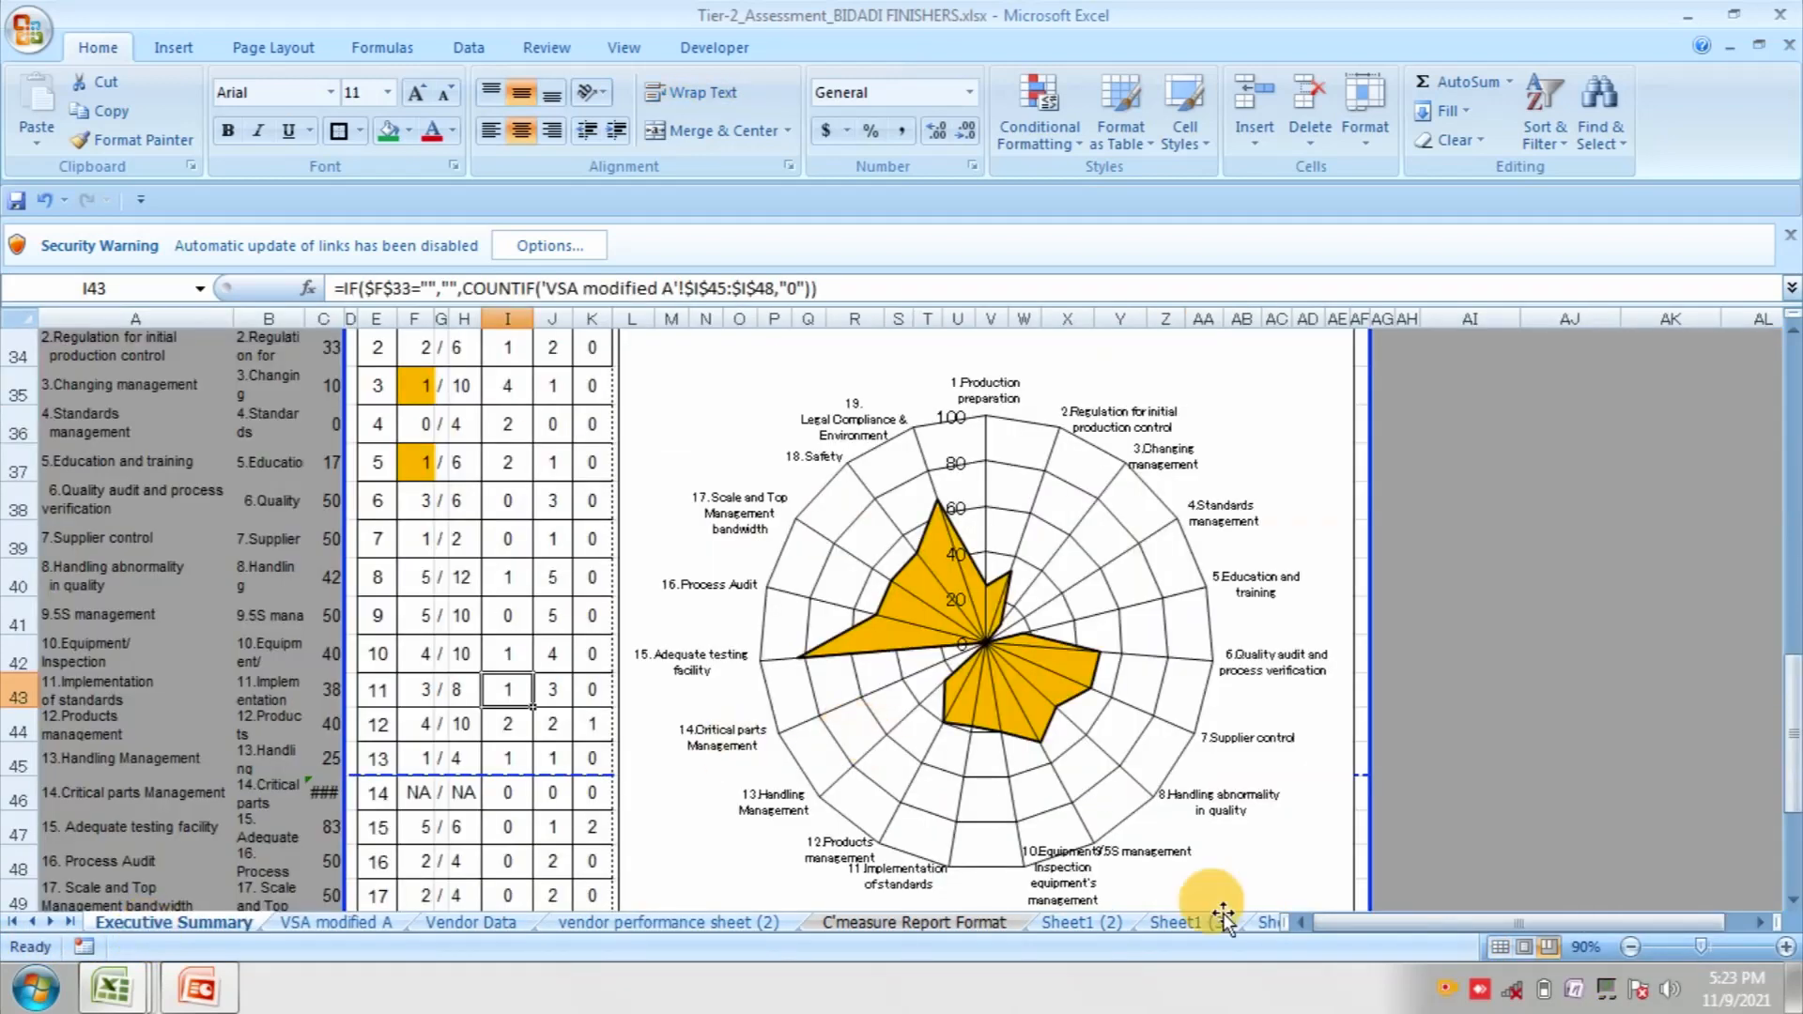
{"action": "left_click", "coordinate": [1271, 924]}
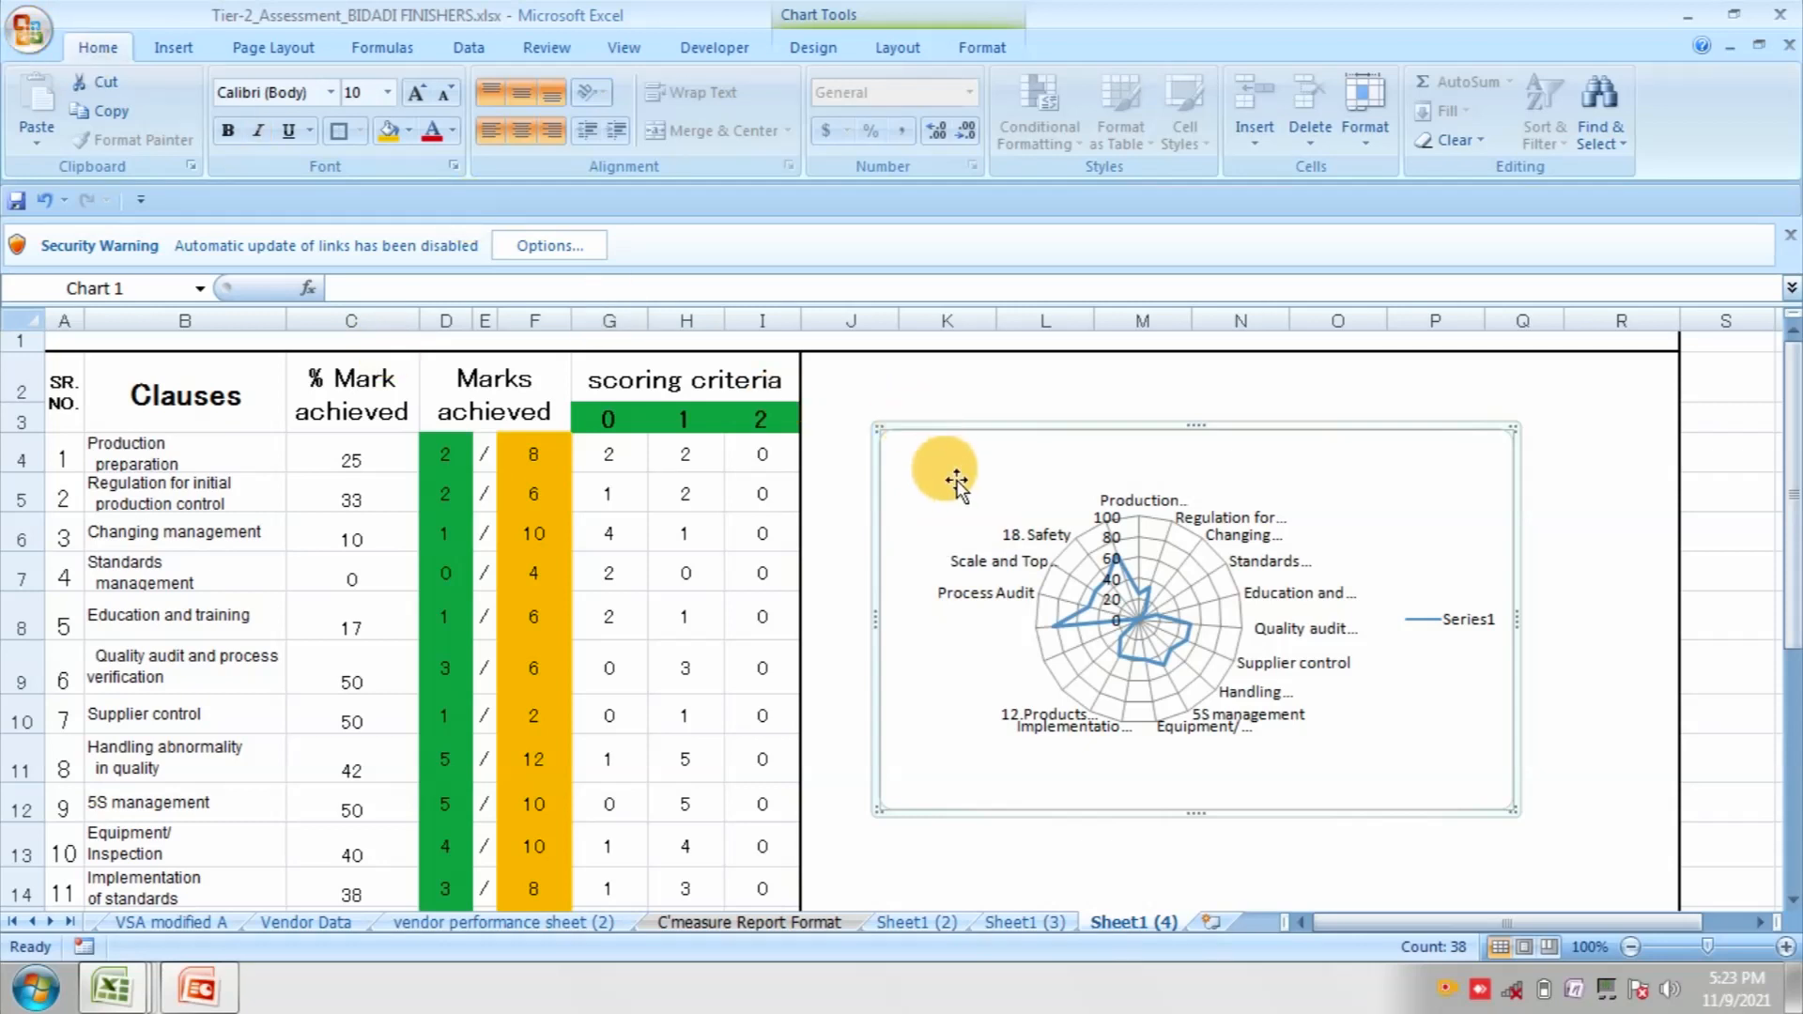
Step: Change the new radar chart's type to Filled Radar
{"action": "left_click", "coordinate": [961, 47]}
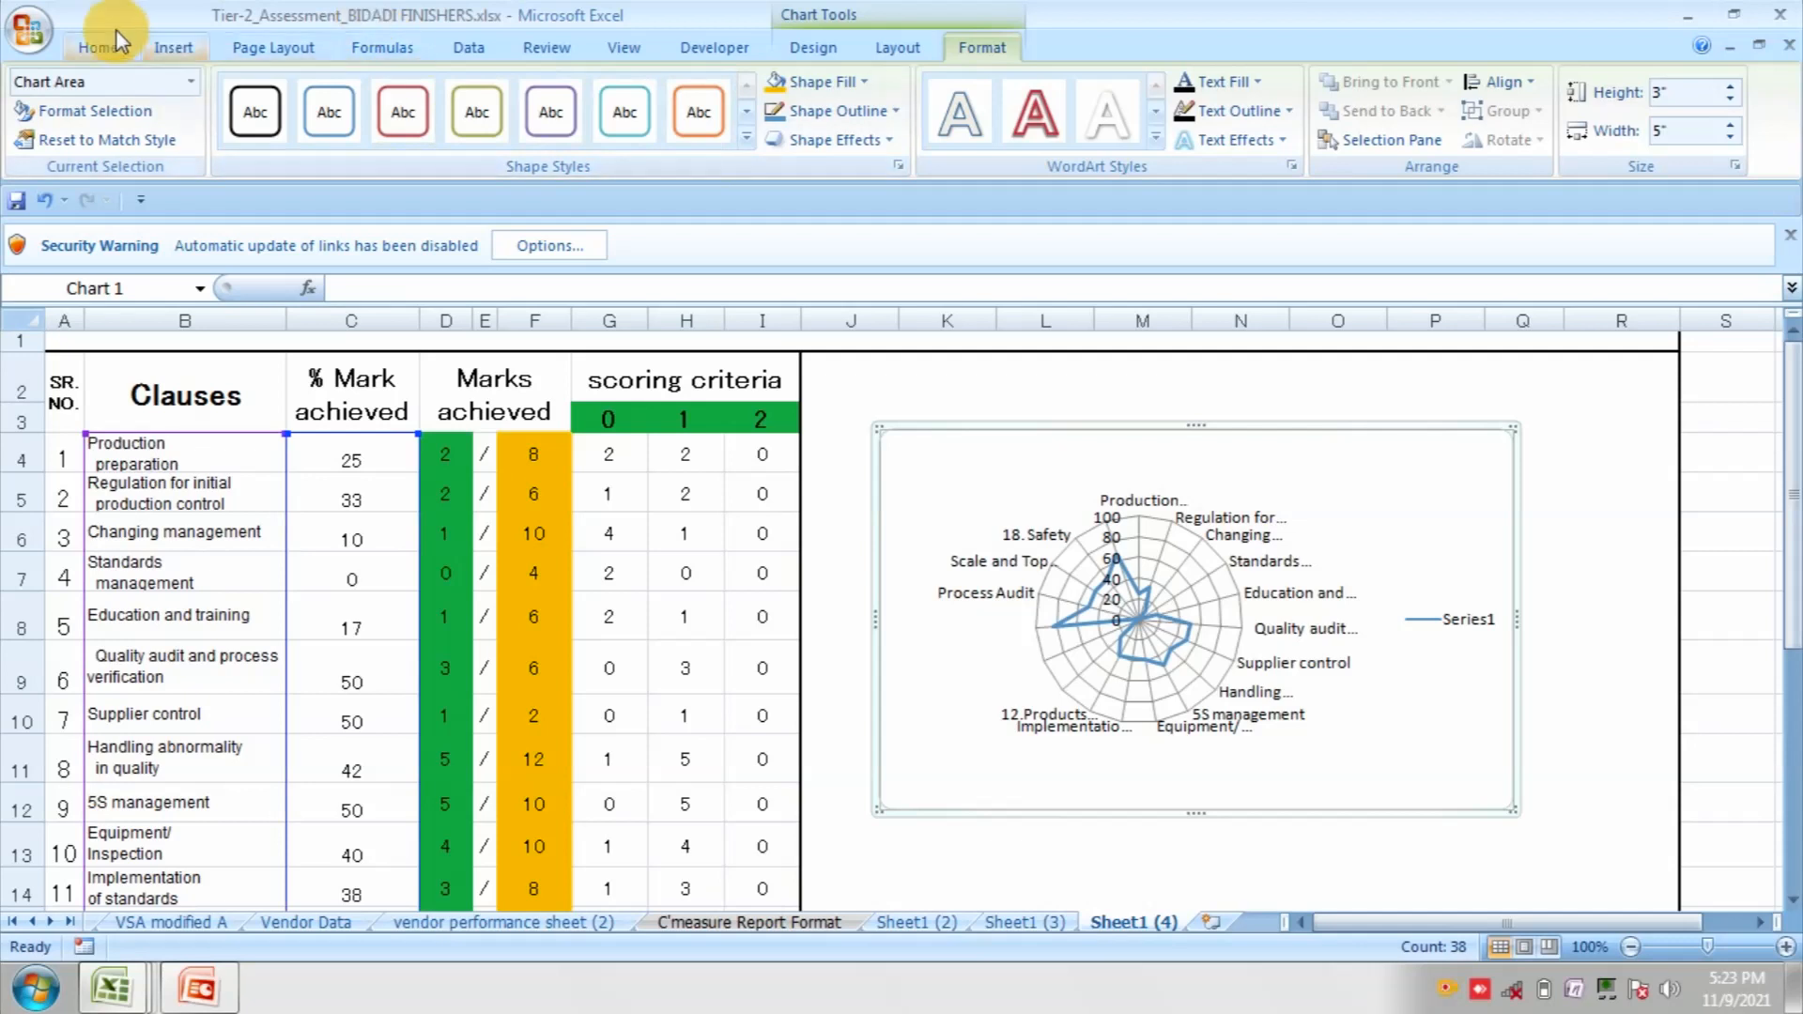
{"action": "left_click", "coordinate": [175, 49]}
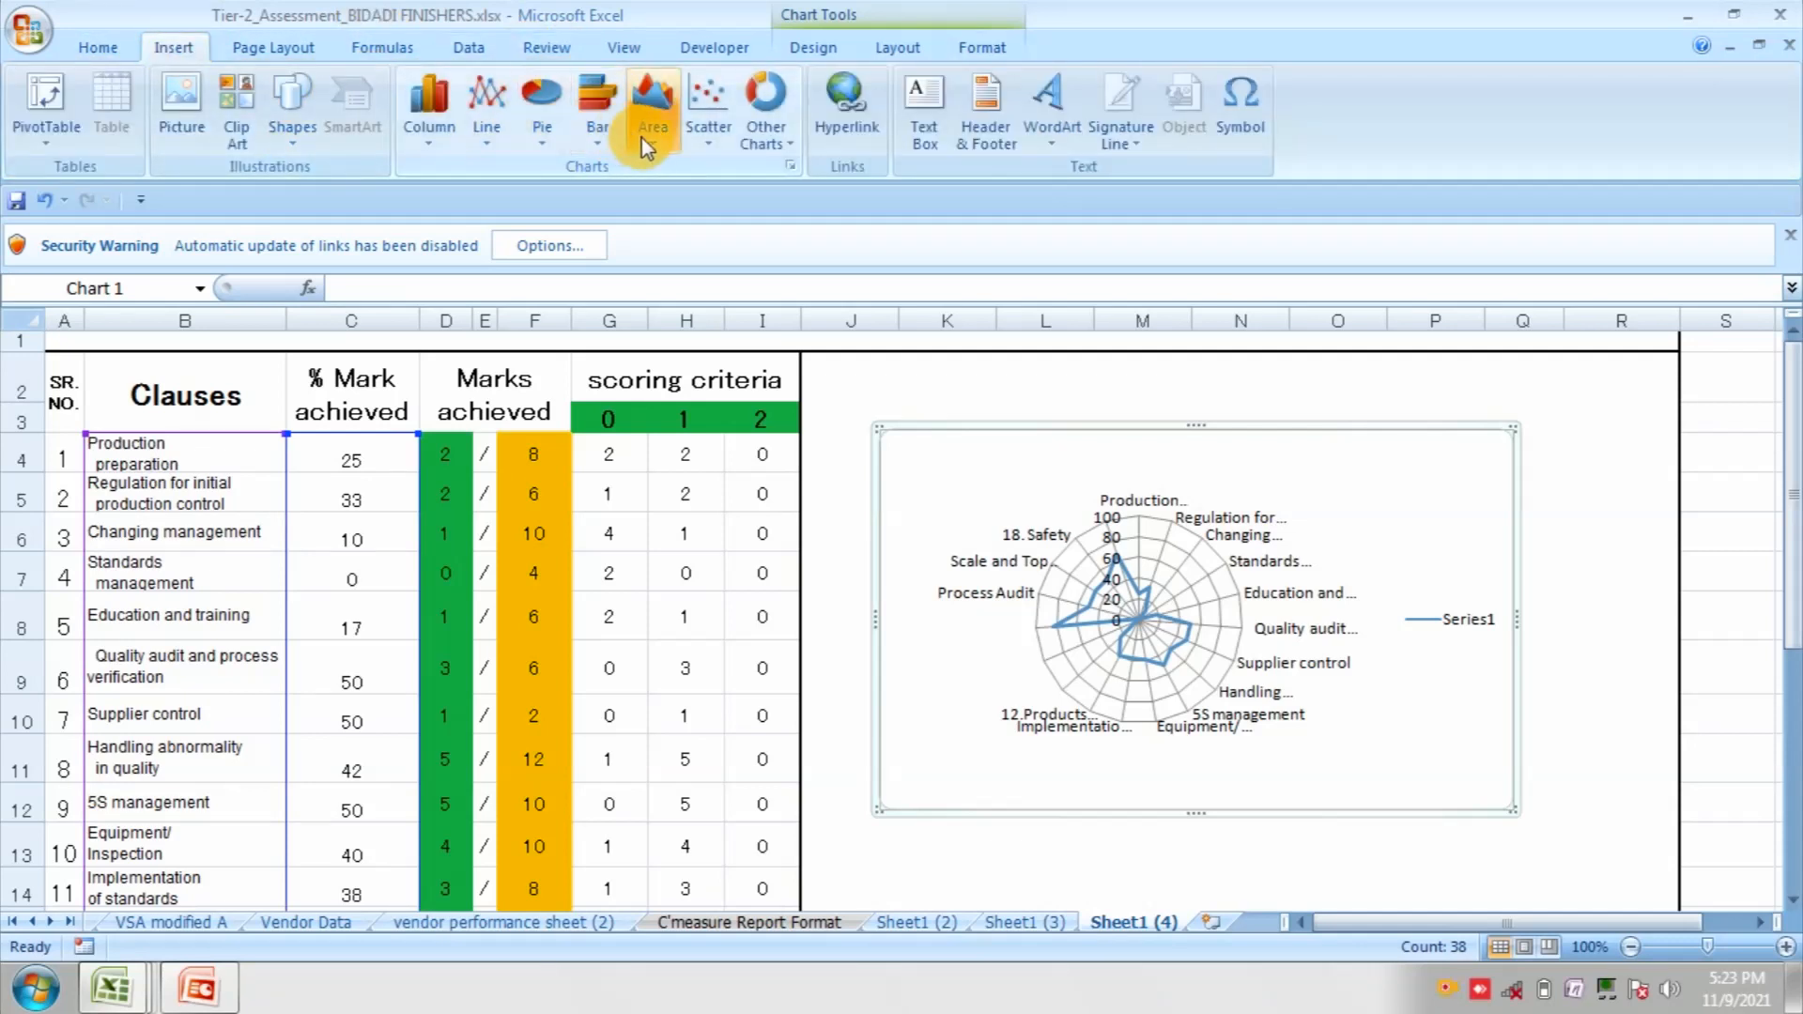
{"action": "left_click", "coordinate": [768, 139]}
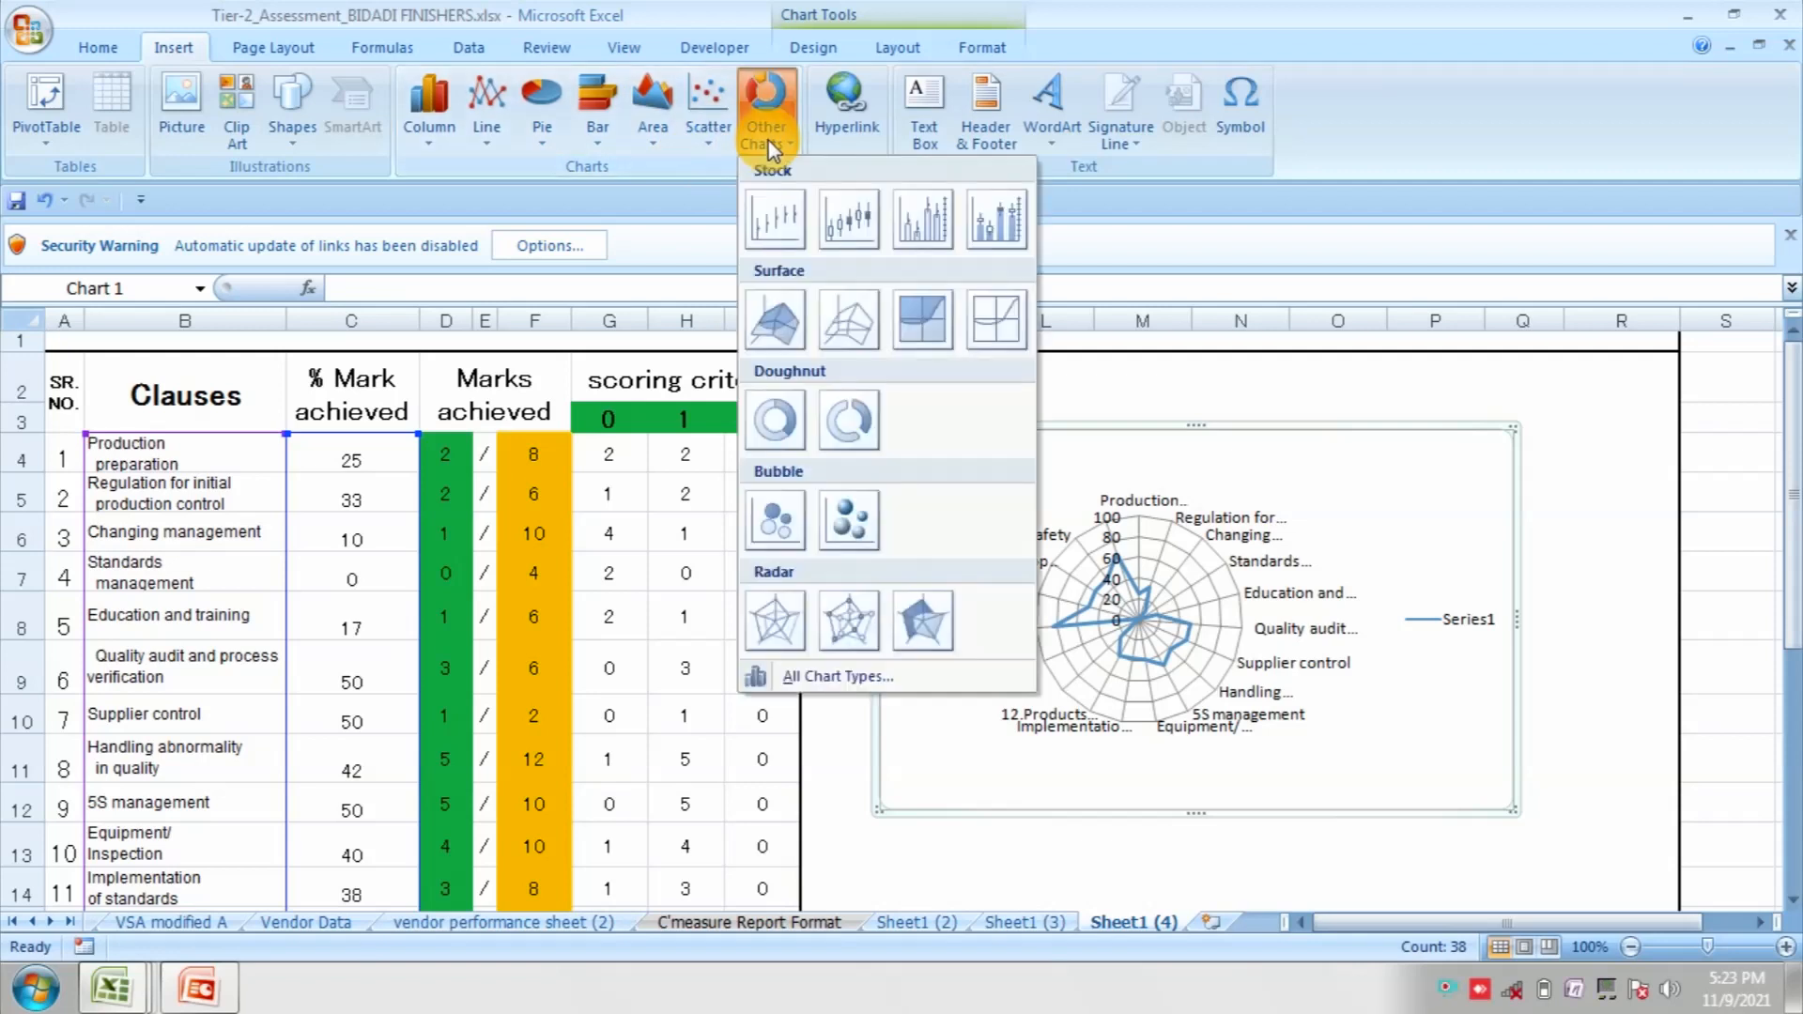
{"action": "left_click", "coordinate": [925, 618]}
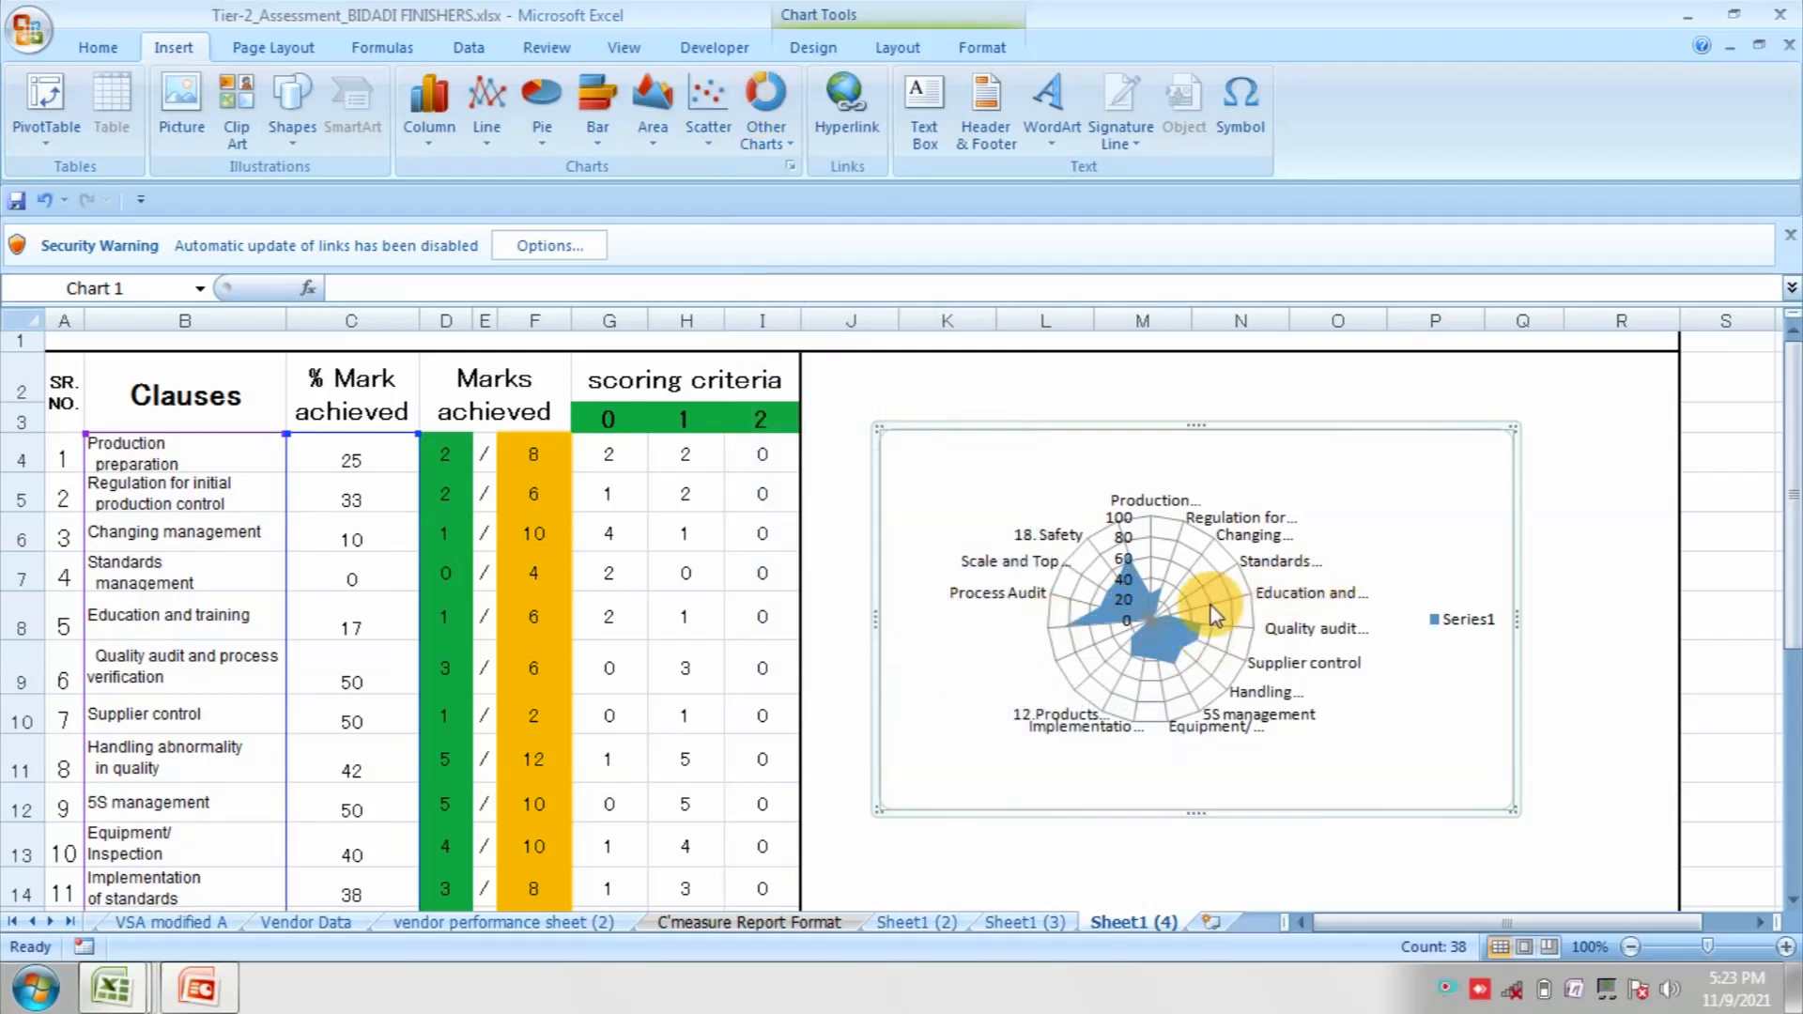
Step: Fill the radar chart's data series with orange and delete the chart legend
{"action": "left_click", "coordinate": [1174, 651]}
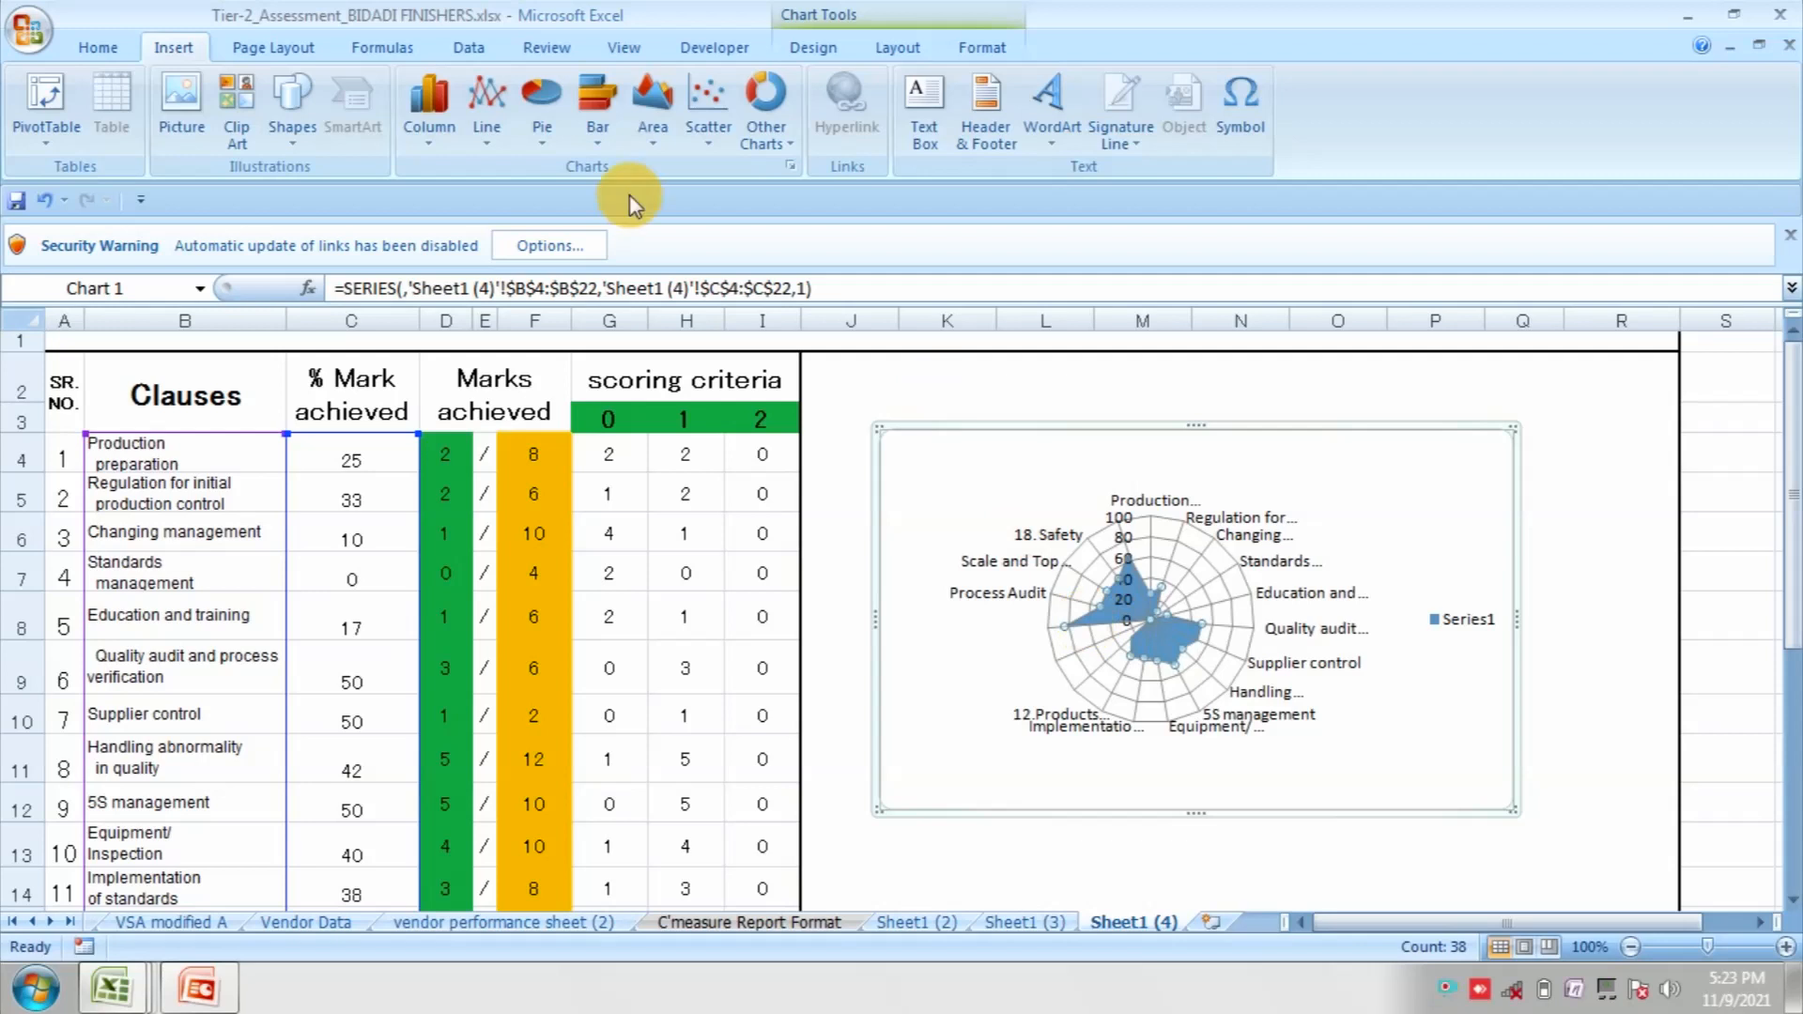
{"action": "left_click", "coordinate": [988, 45]}
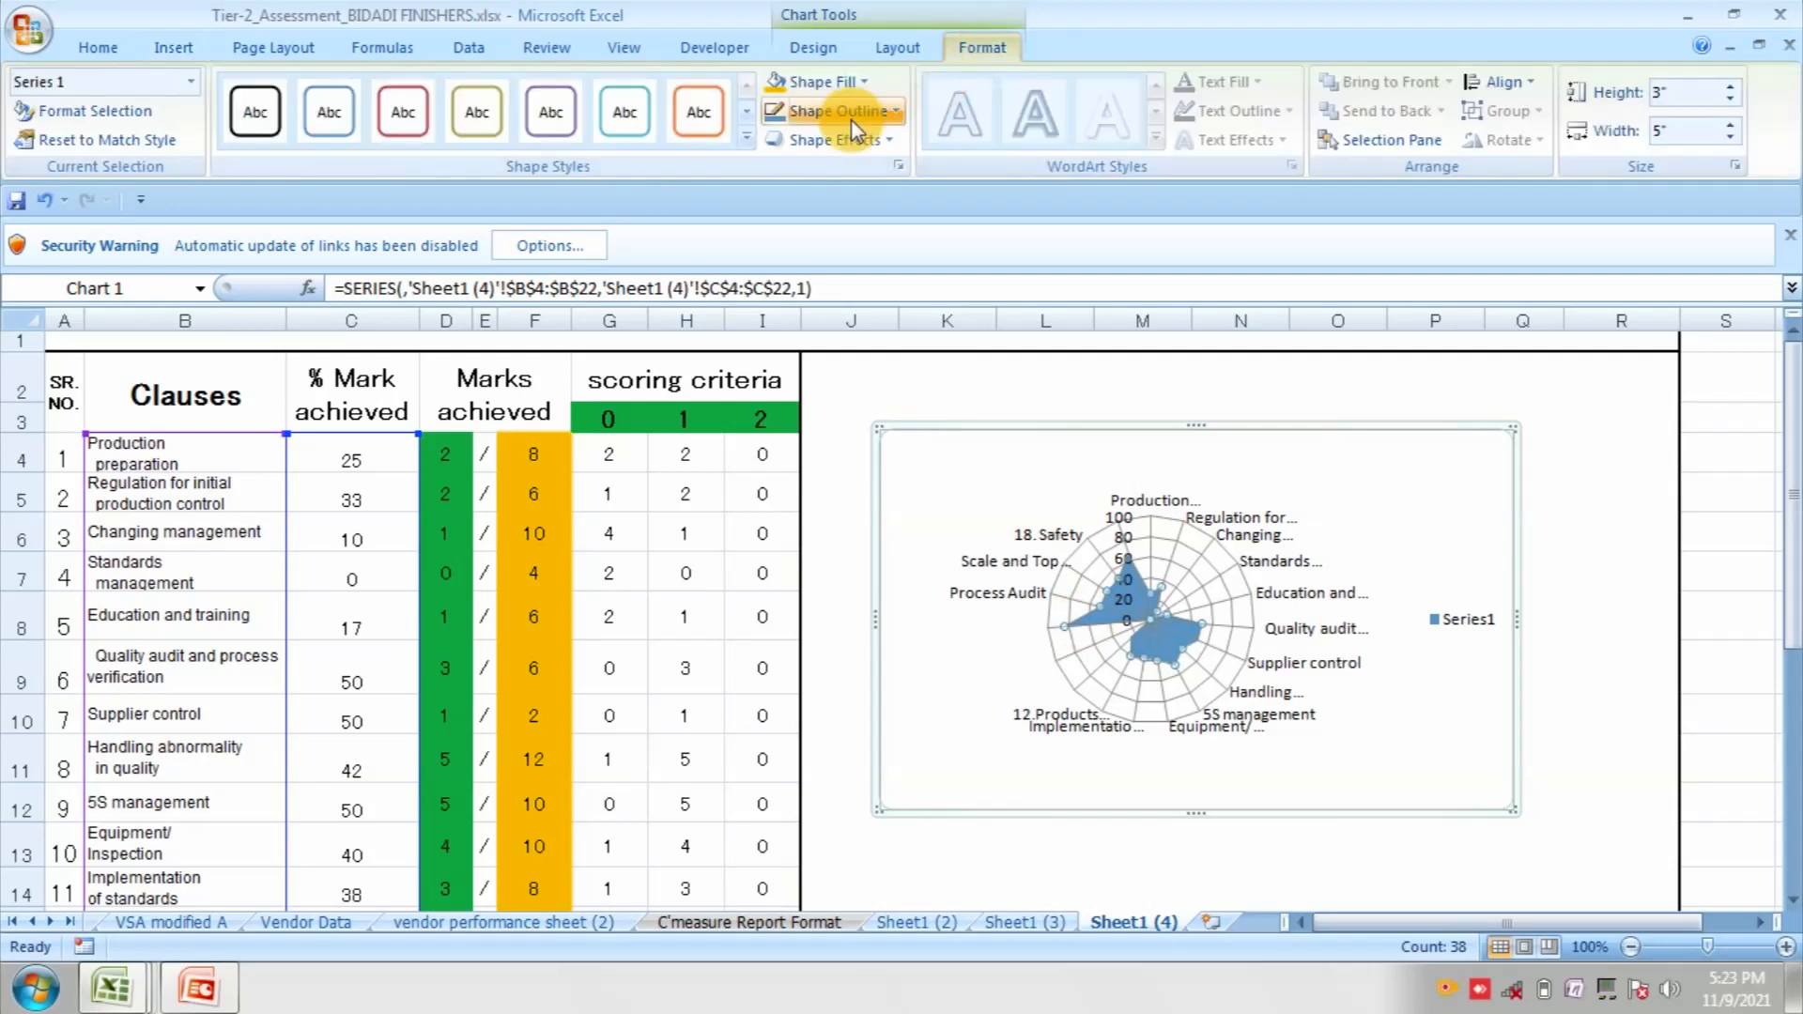
{"action": "left_click", "coordinate": [779, 82]}
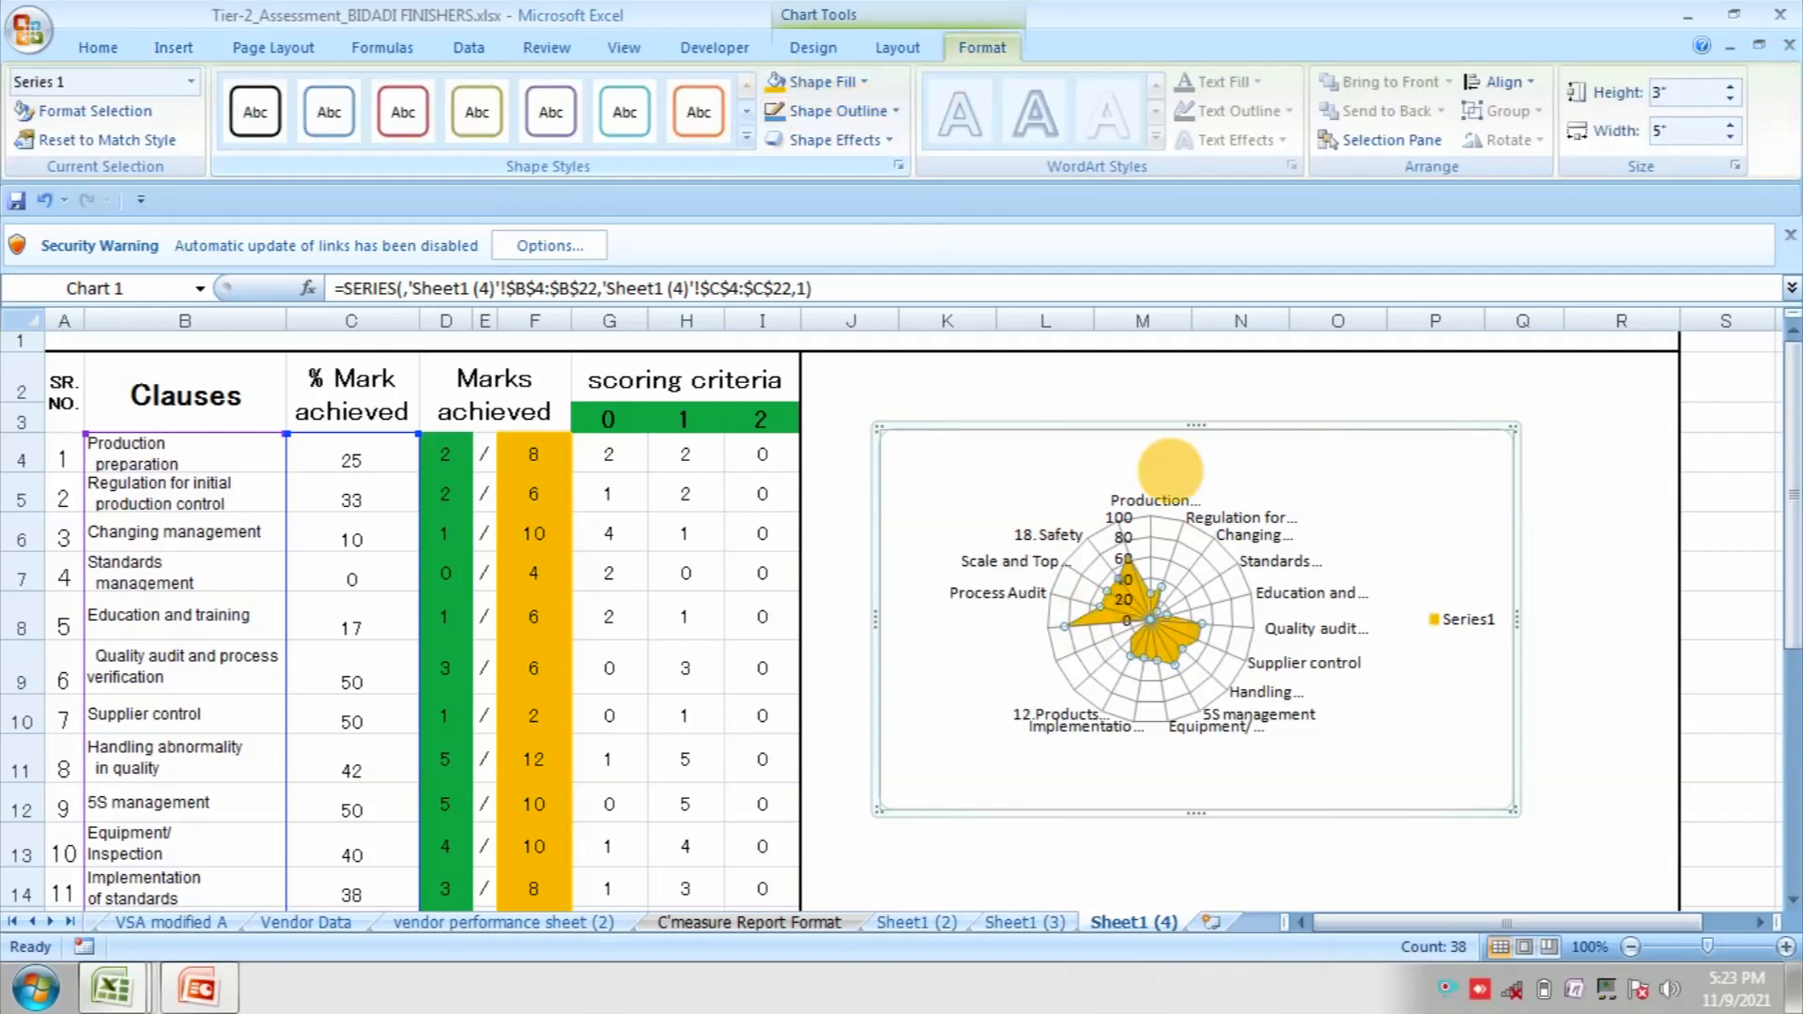
{"action": "left_click", "coordinate": [1471, 624]}
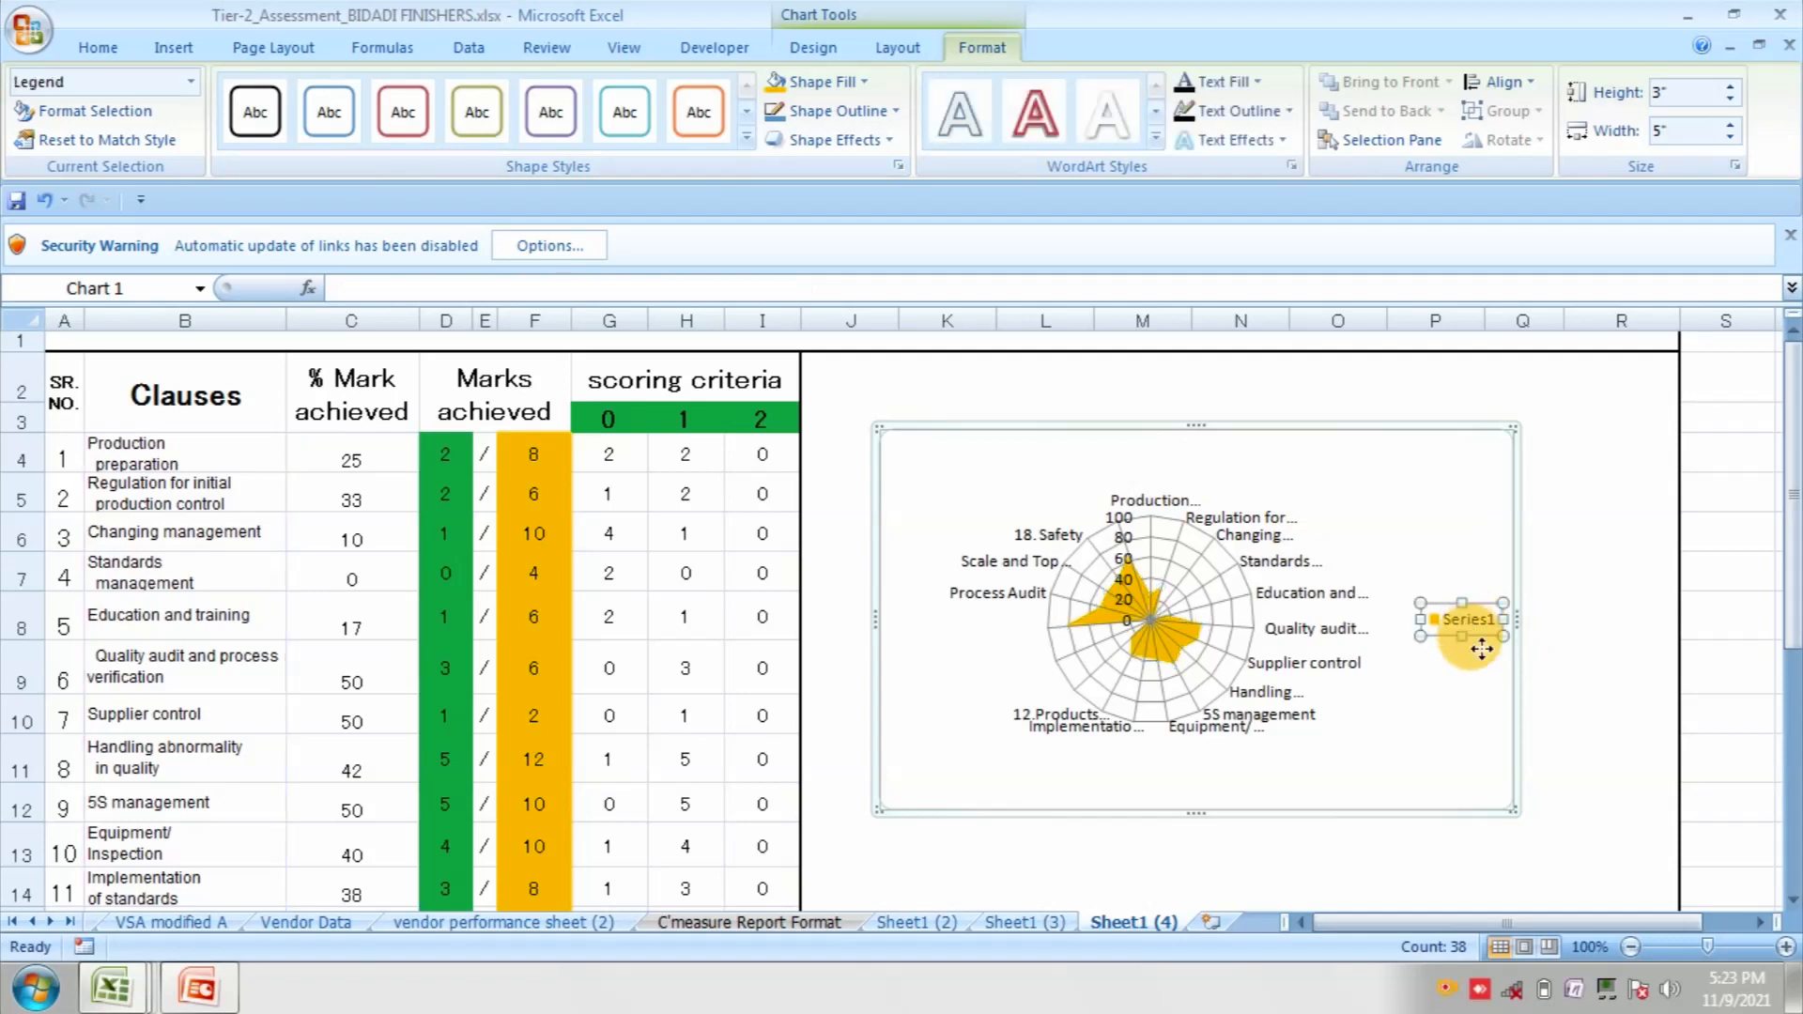
{"action": "key", "text": "Delete"}
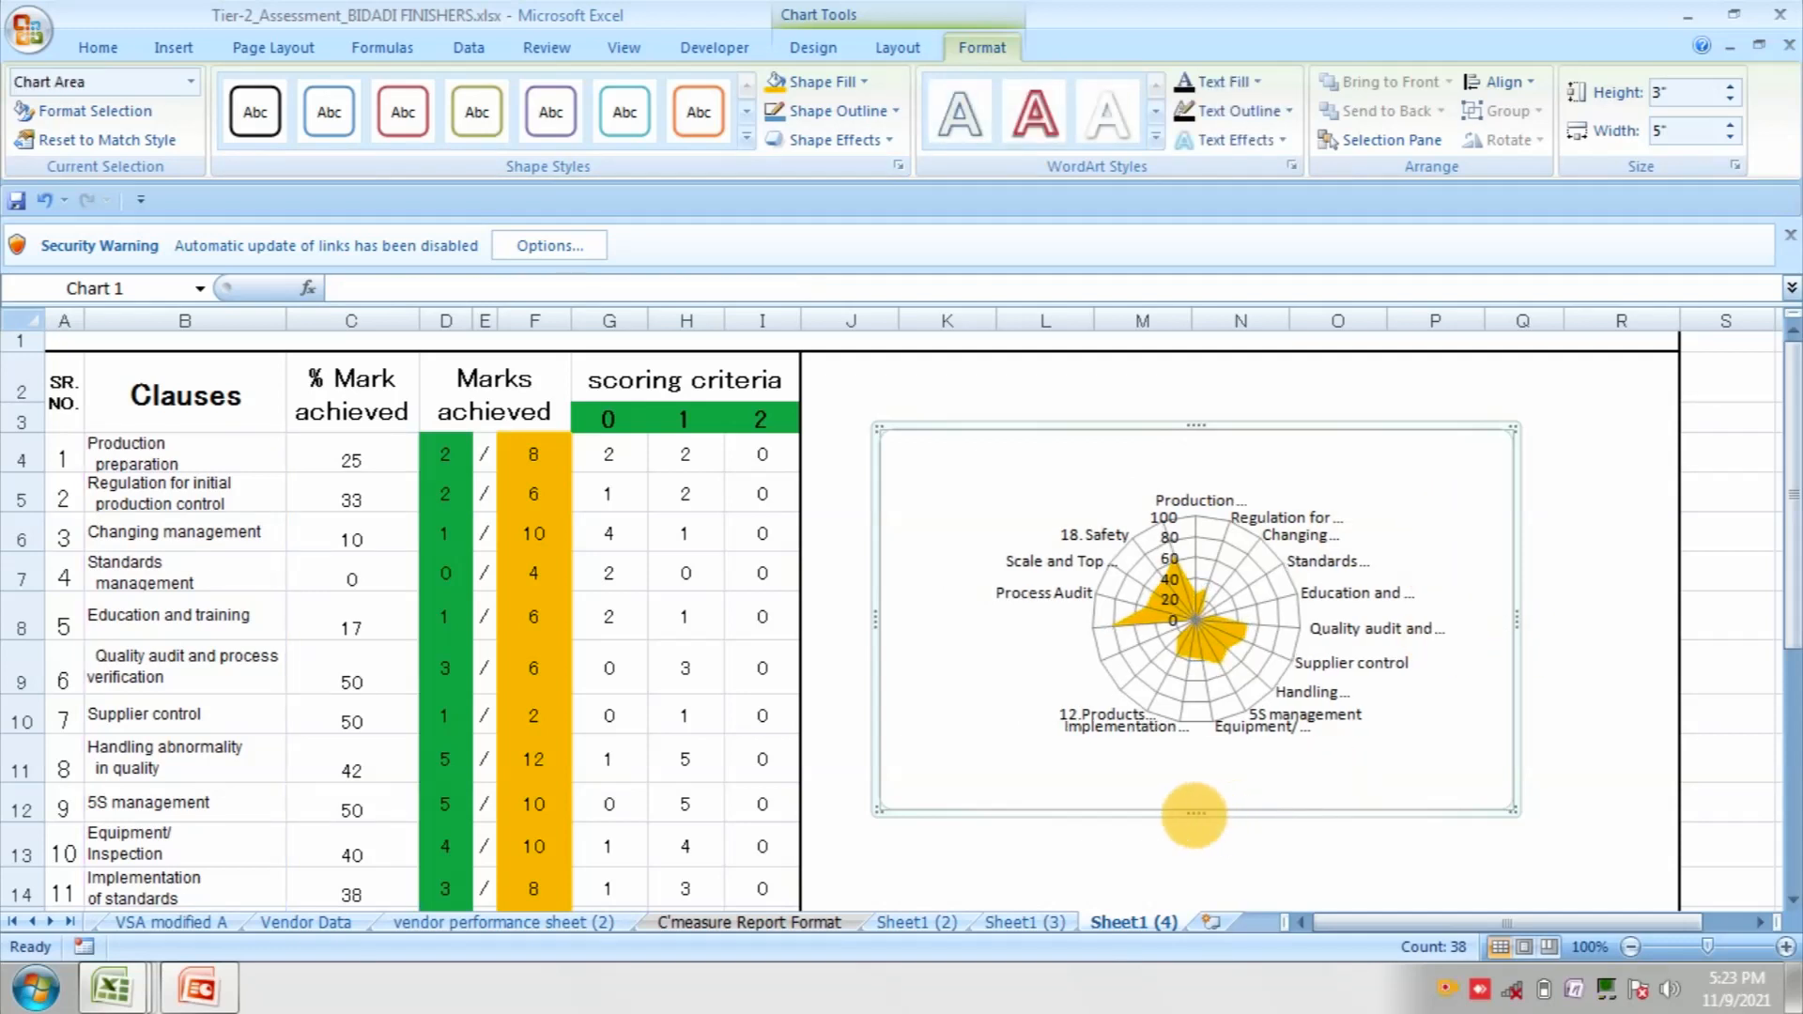
Step: Enlarge the radar chart to about 5.7" high and 6.58" wide within the blank area beside the table
{"action": "left_click_drag", "start_coordinate": [1186, 835], "coordinate": [1186, 916]}
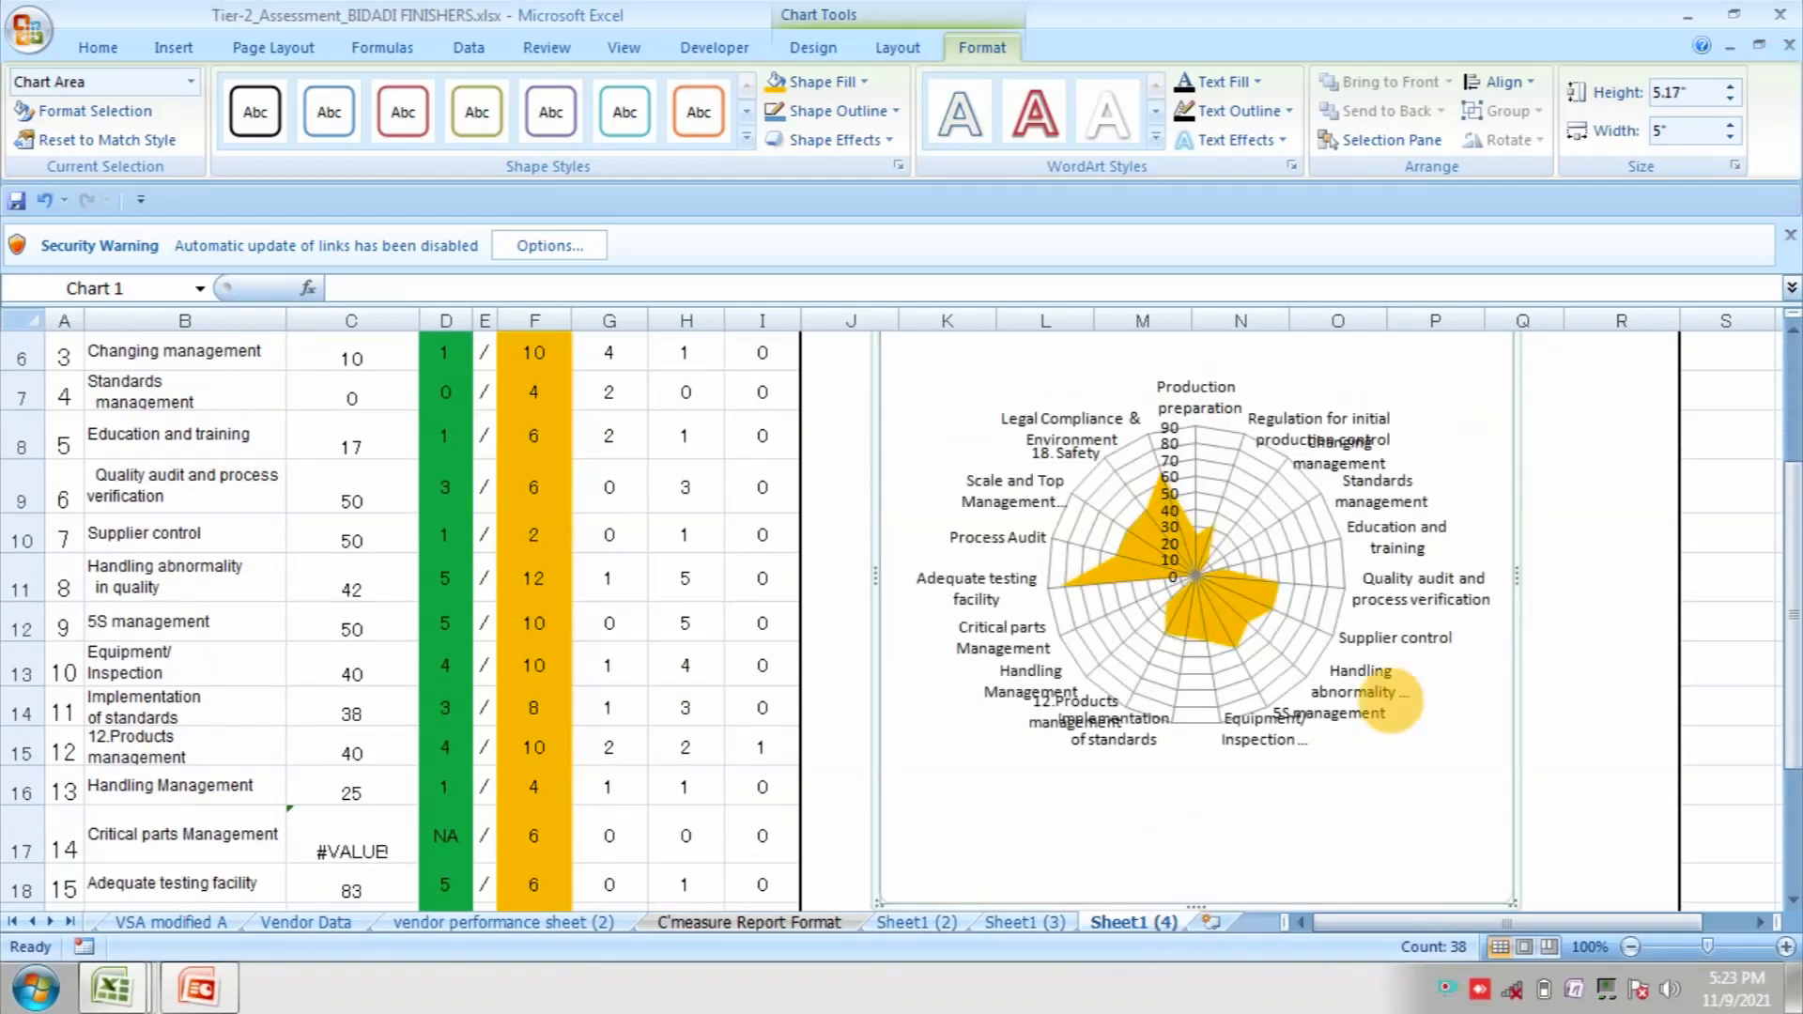
{"action": "left_click_drag", "start_coordinate": [1515, 584], "coordinate": [1666, 554]}
{"action": "left_click_drag", "start_coordinate": [1787, 554], "coordinate": [1770, 440]}
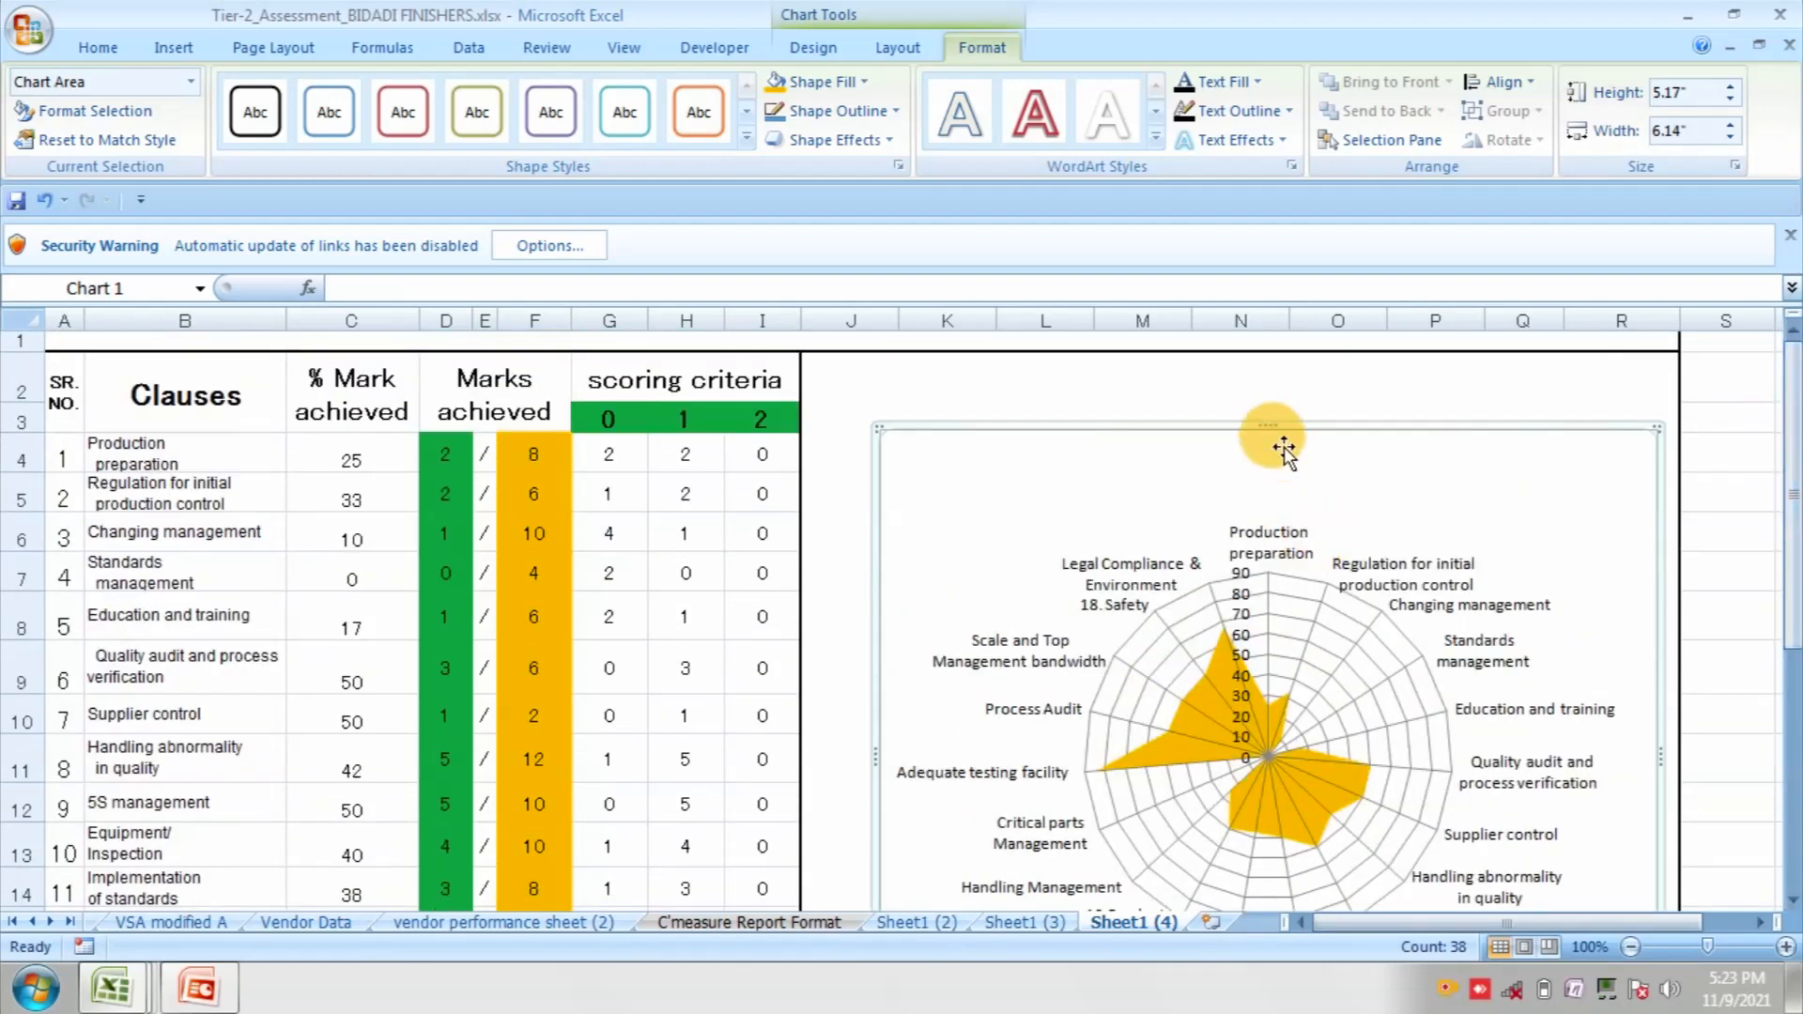
{"action": "left_click_drag", "start_coordinate": [1265, 420], "coordinate": [1227, 360]}
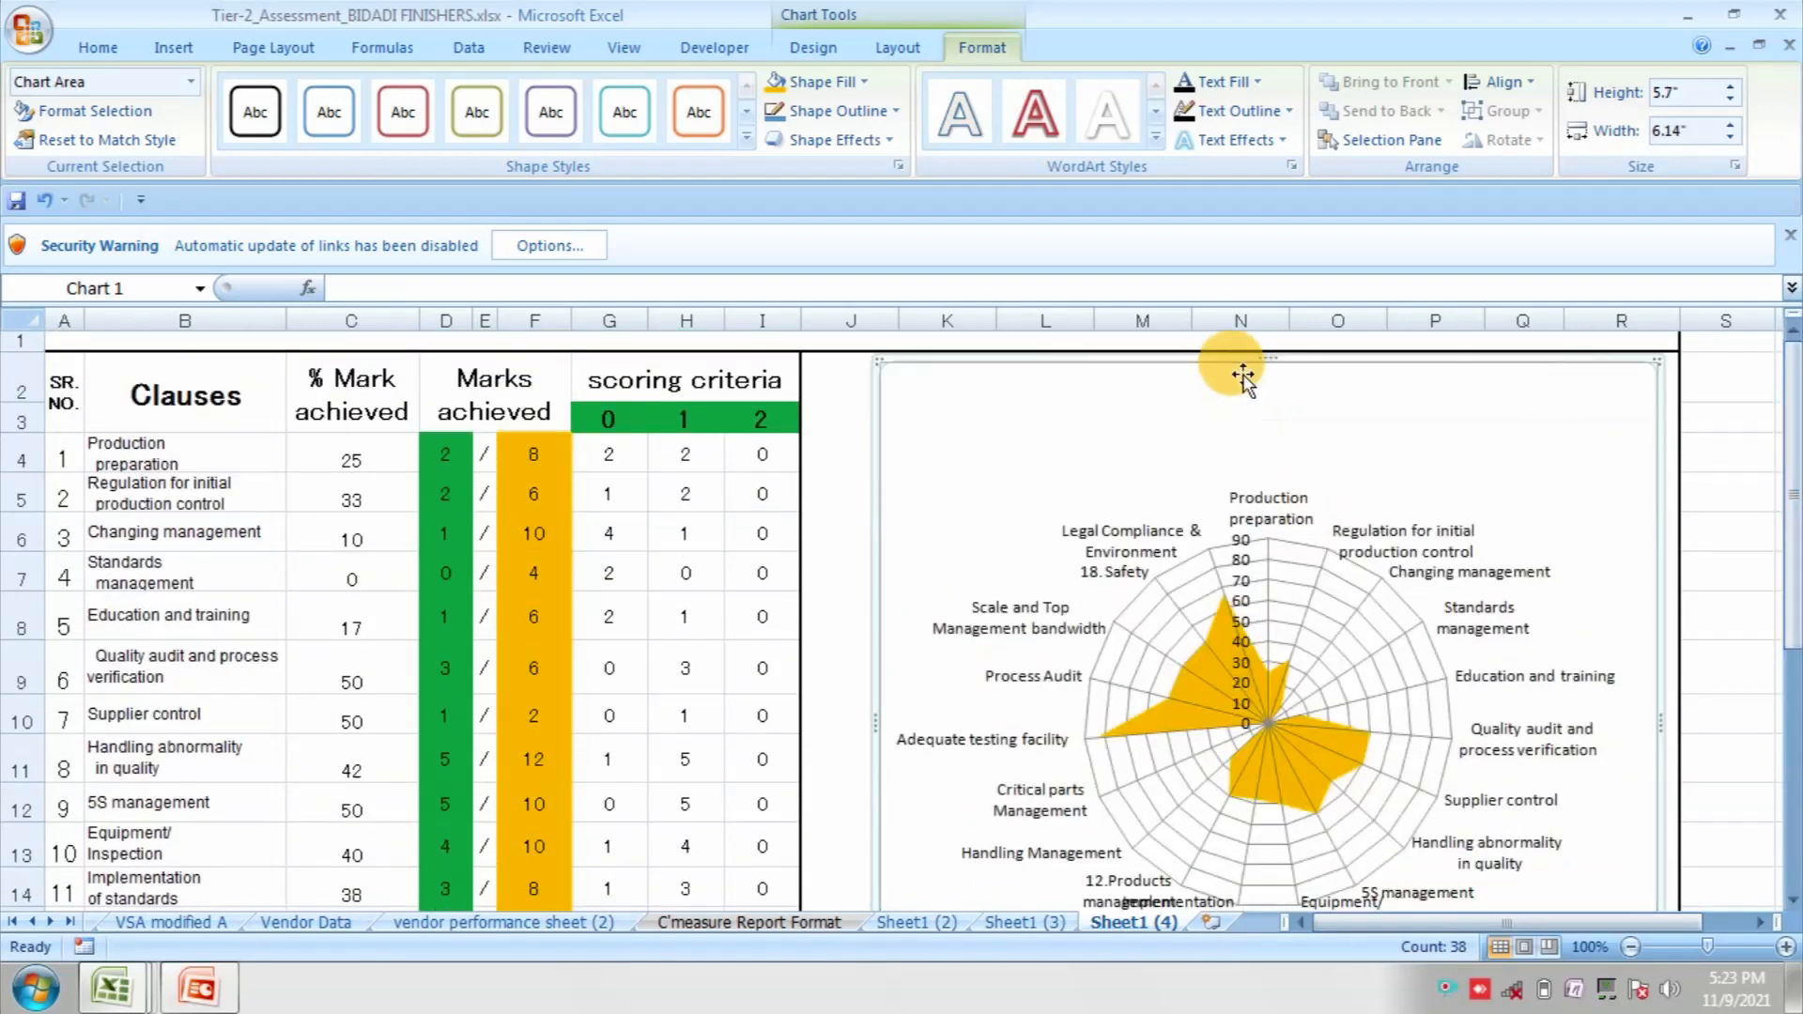
{"action": "left_click_drag", "start_coordinate": [876, 723], "coordinate": [821, 734]}
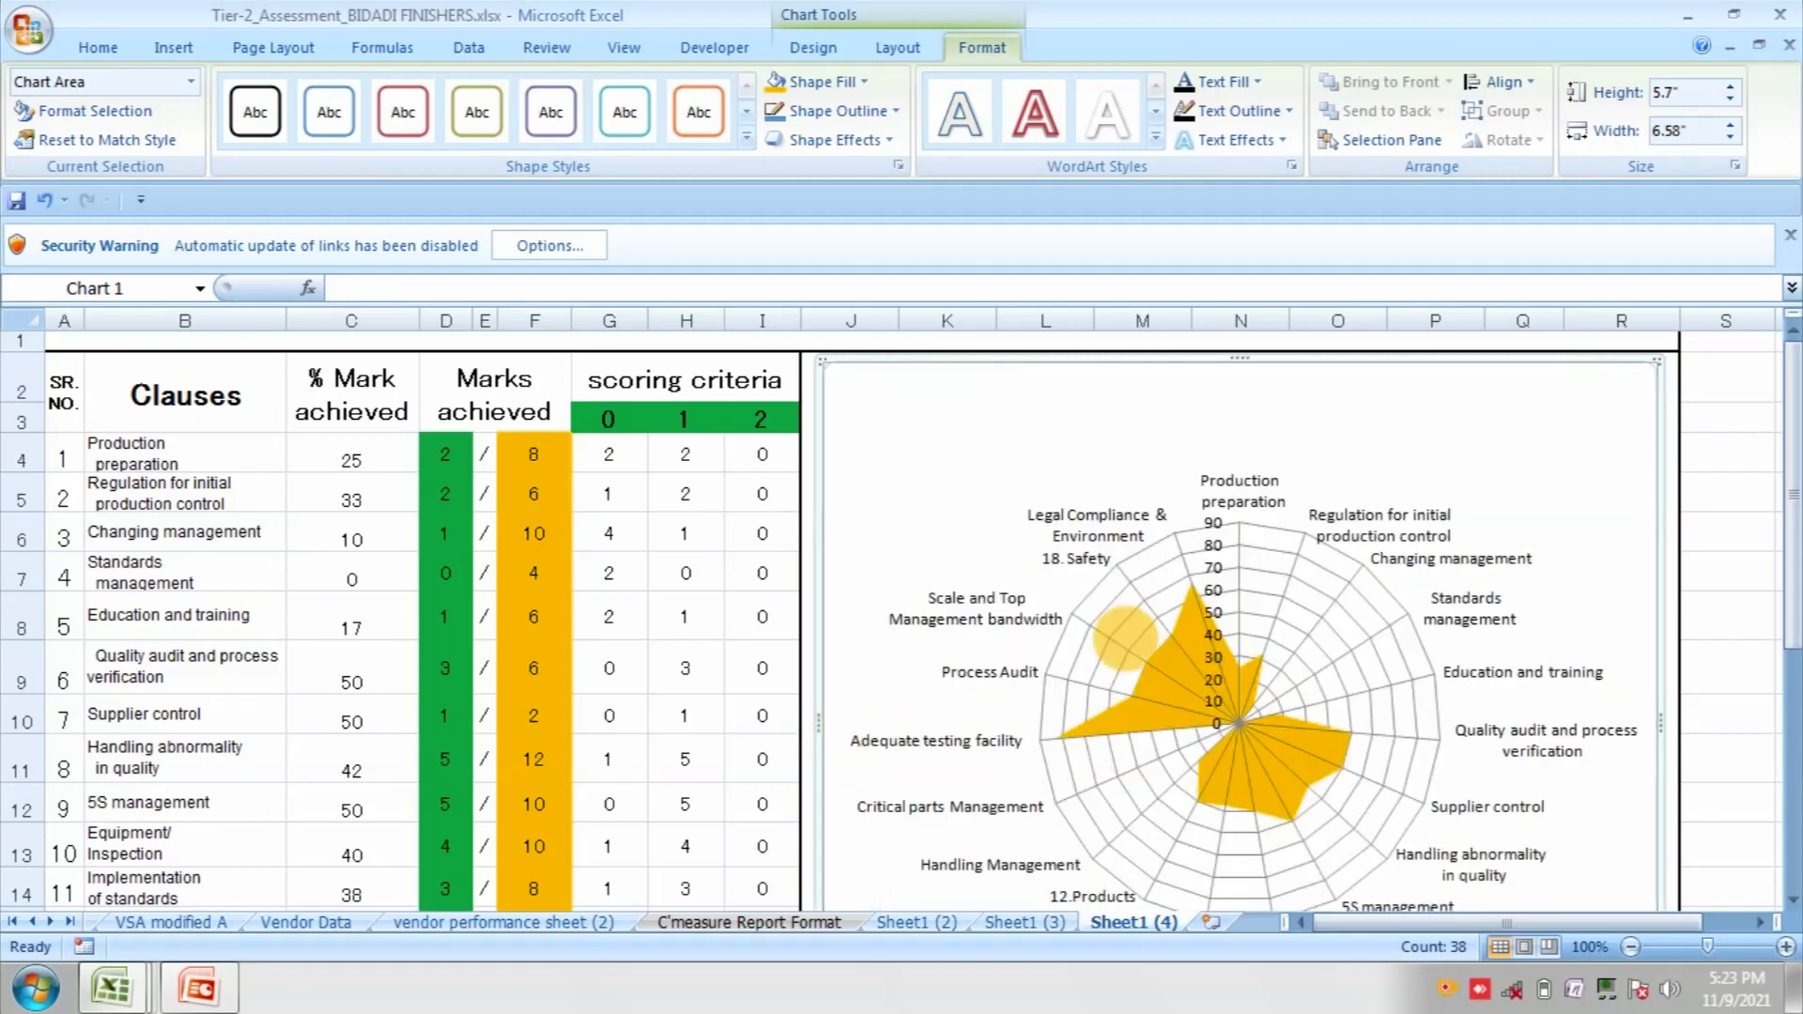
Step: Switch the radar value axis's minimum, maximum, major unit and minor unit from automatic to fixed
{"action": "left_click_drag", "start_coordinate": [1794, 561], "coordinate": [1782, 611]}
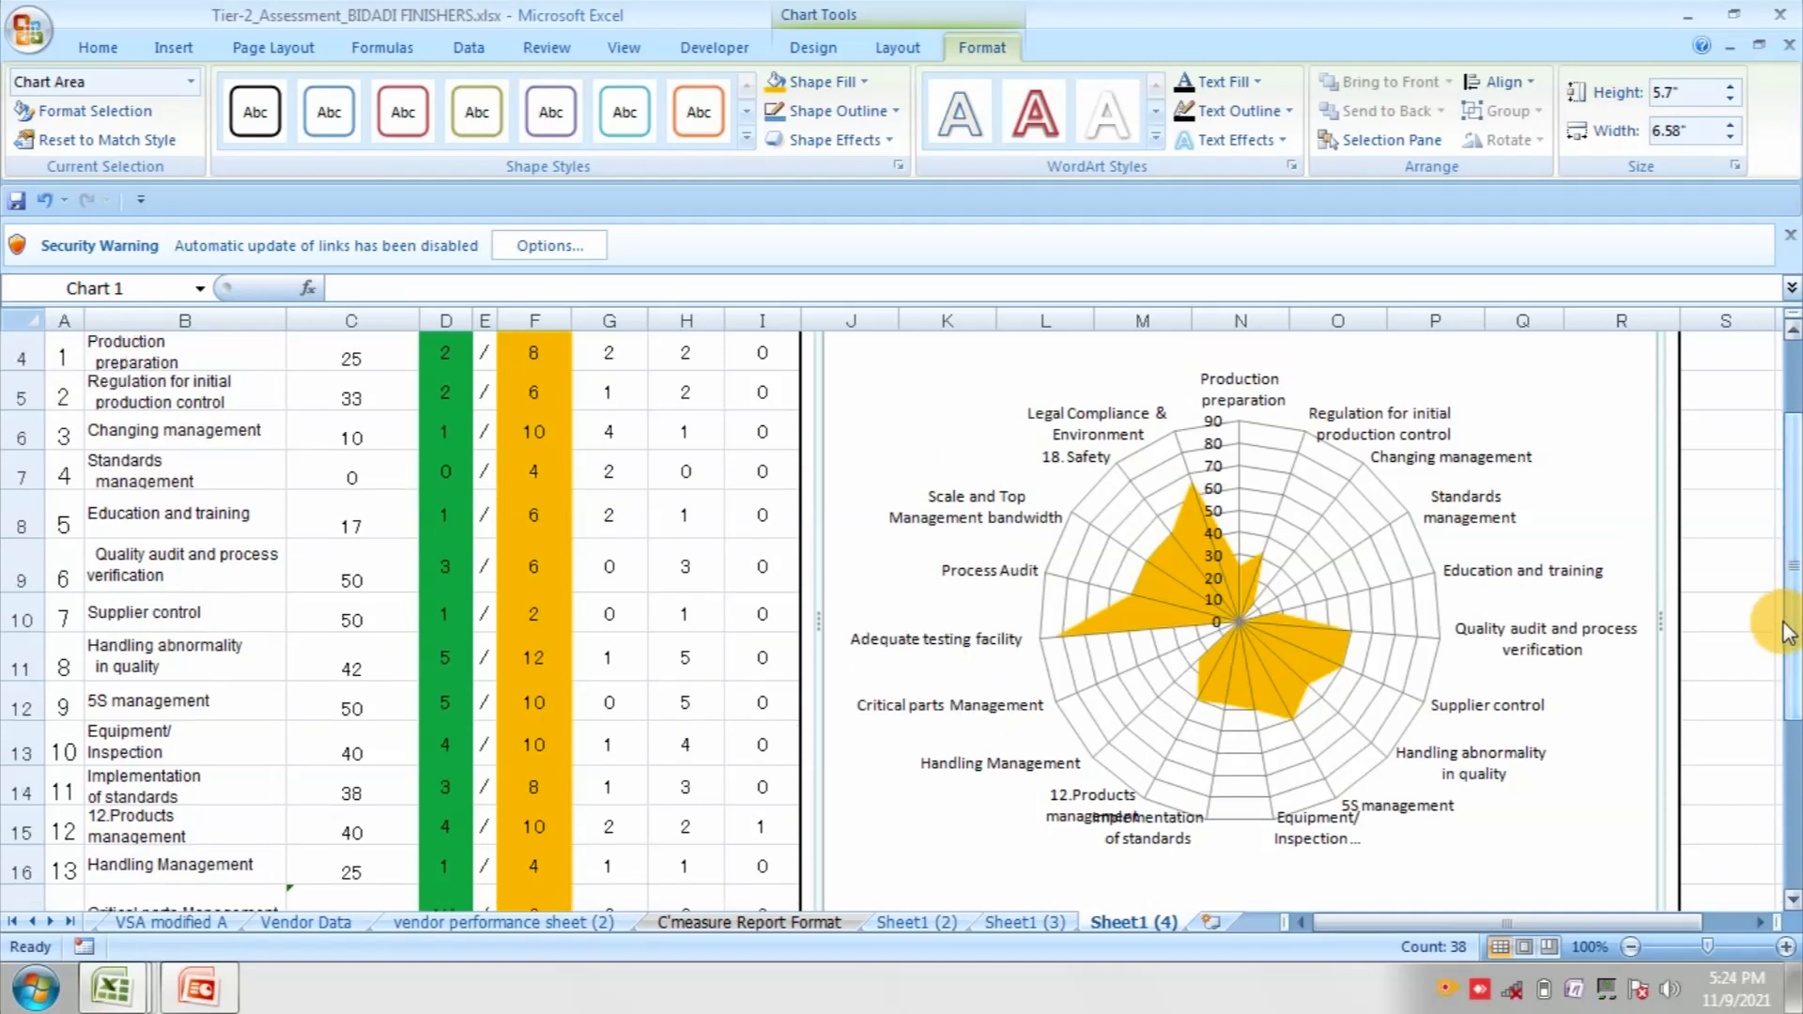
{"action": "left_click", "coordinate": [1313, 806]}
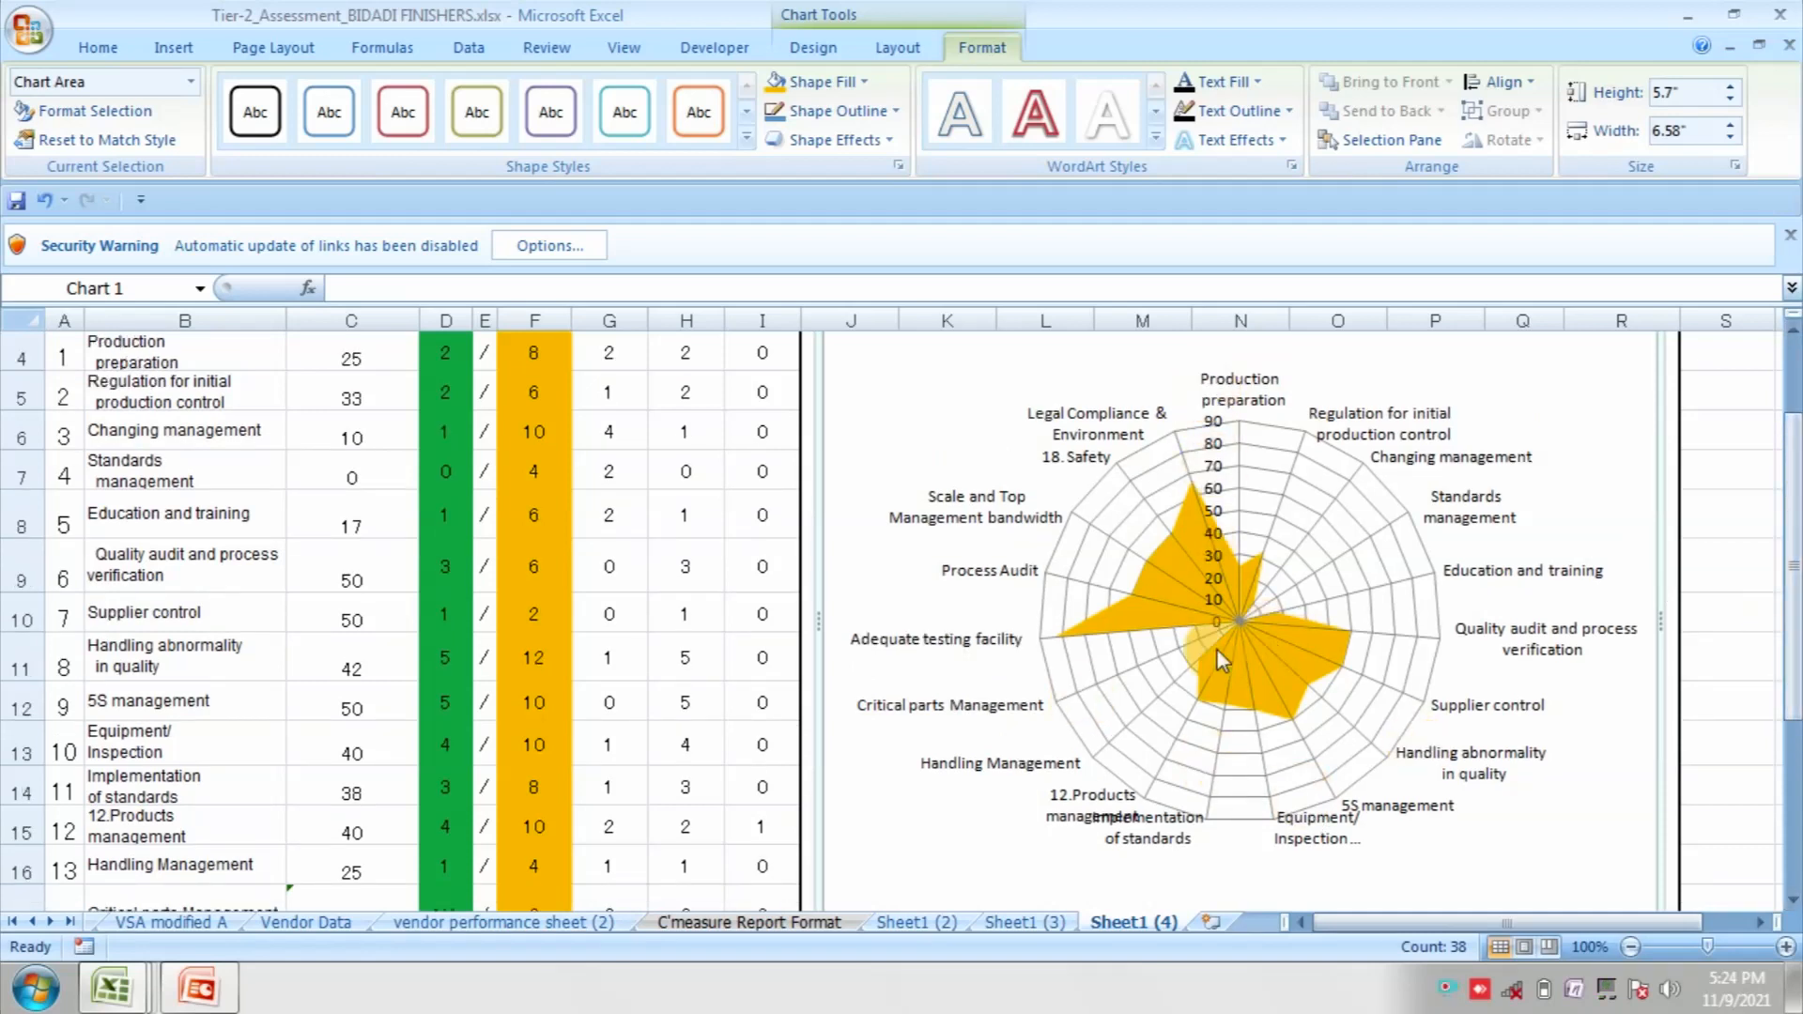
{"action": "right_click", "coordinate": [1219, 607]}
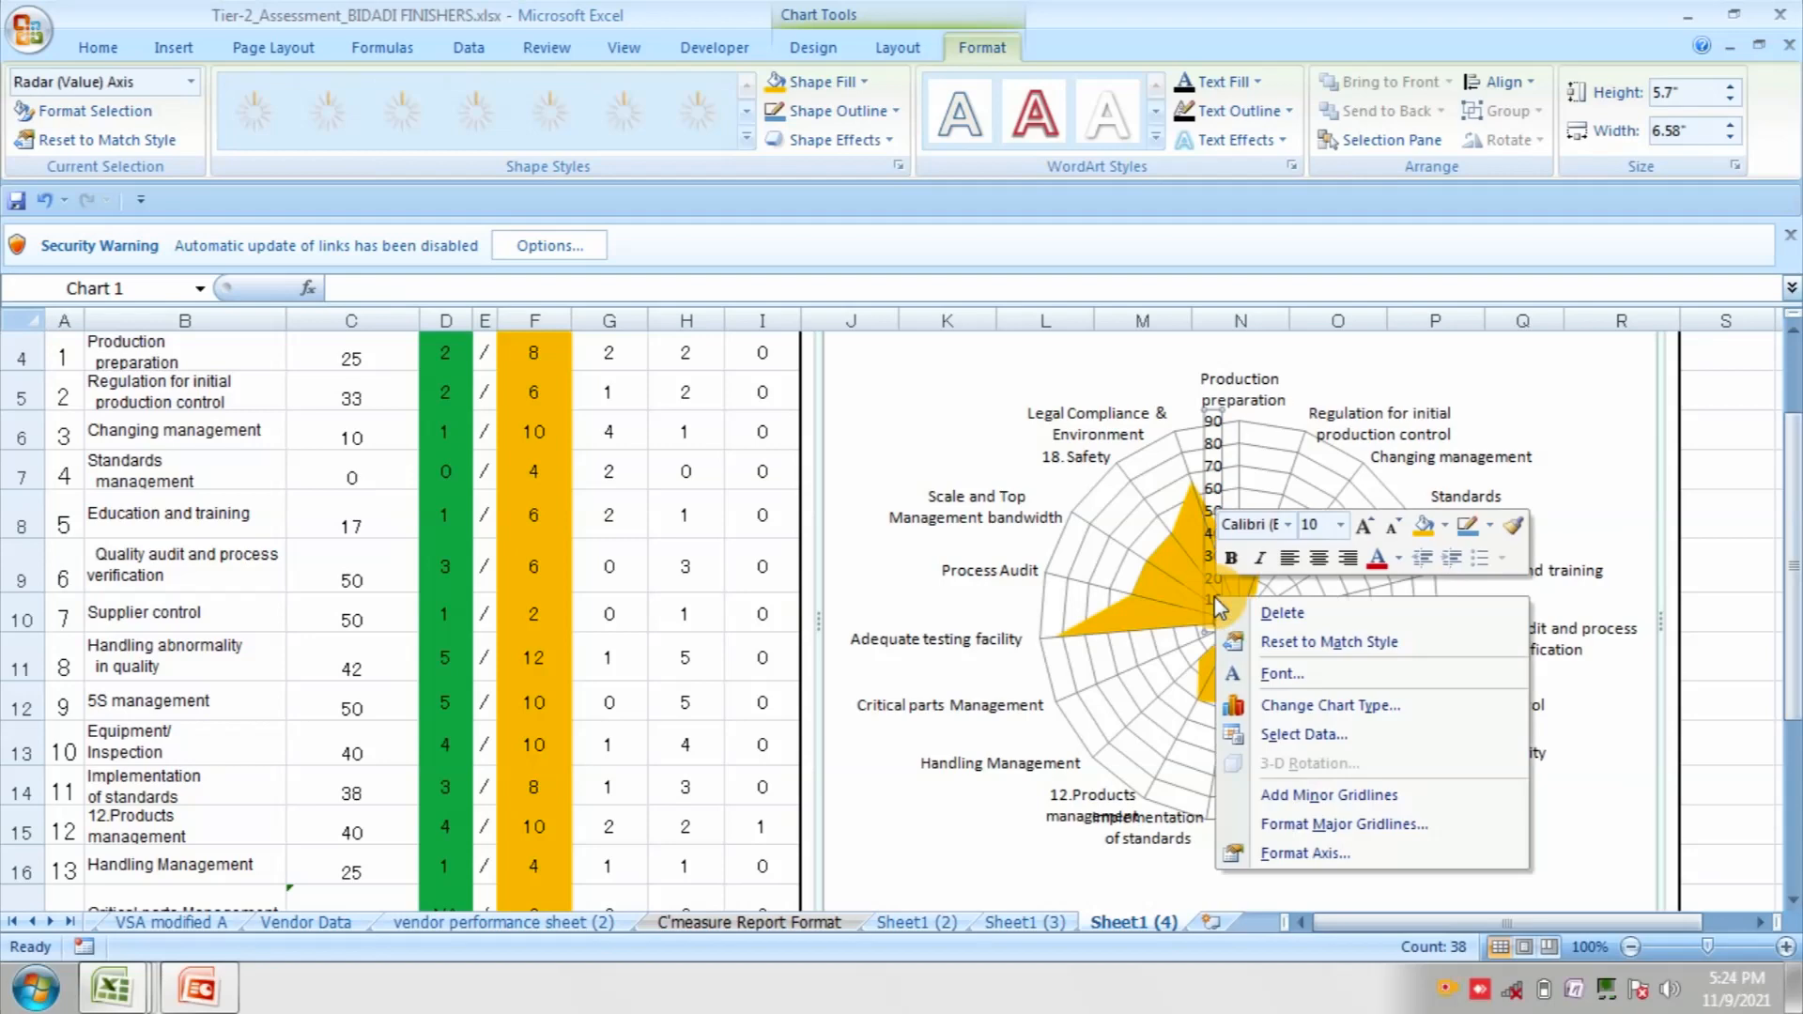
{"action": "left_click", "coordinate": [1310, 853]}
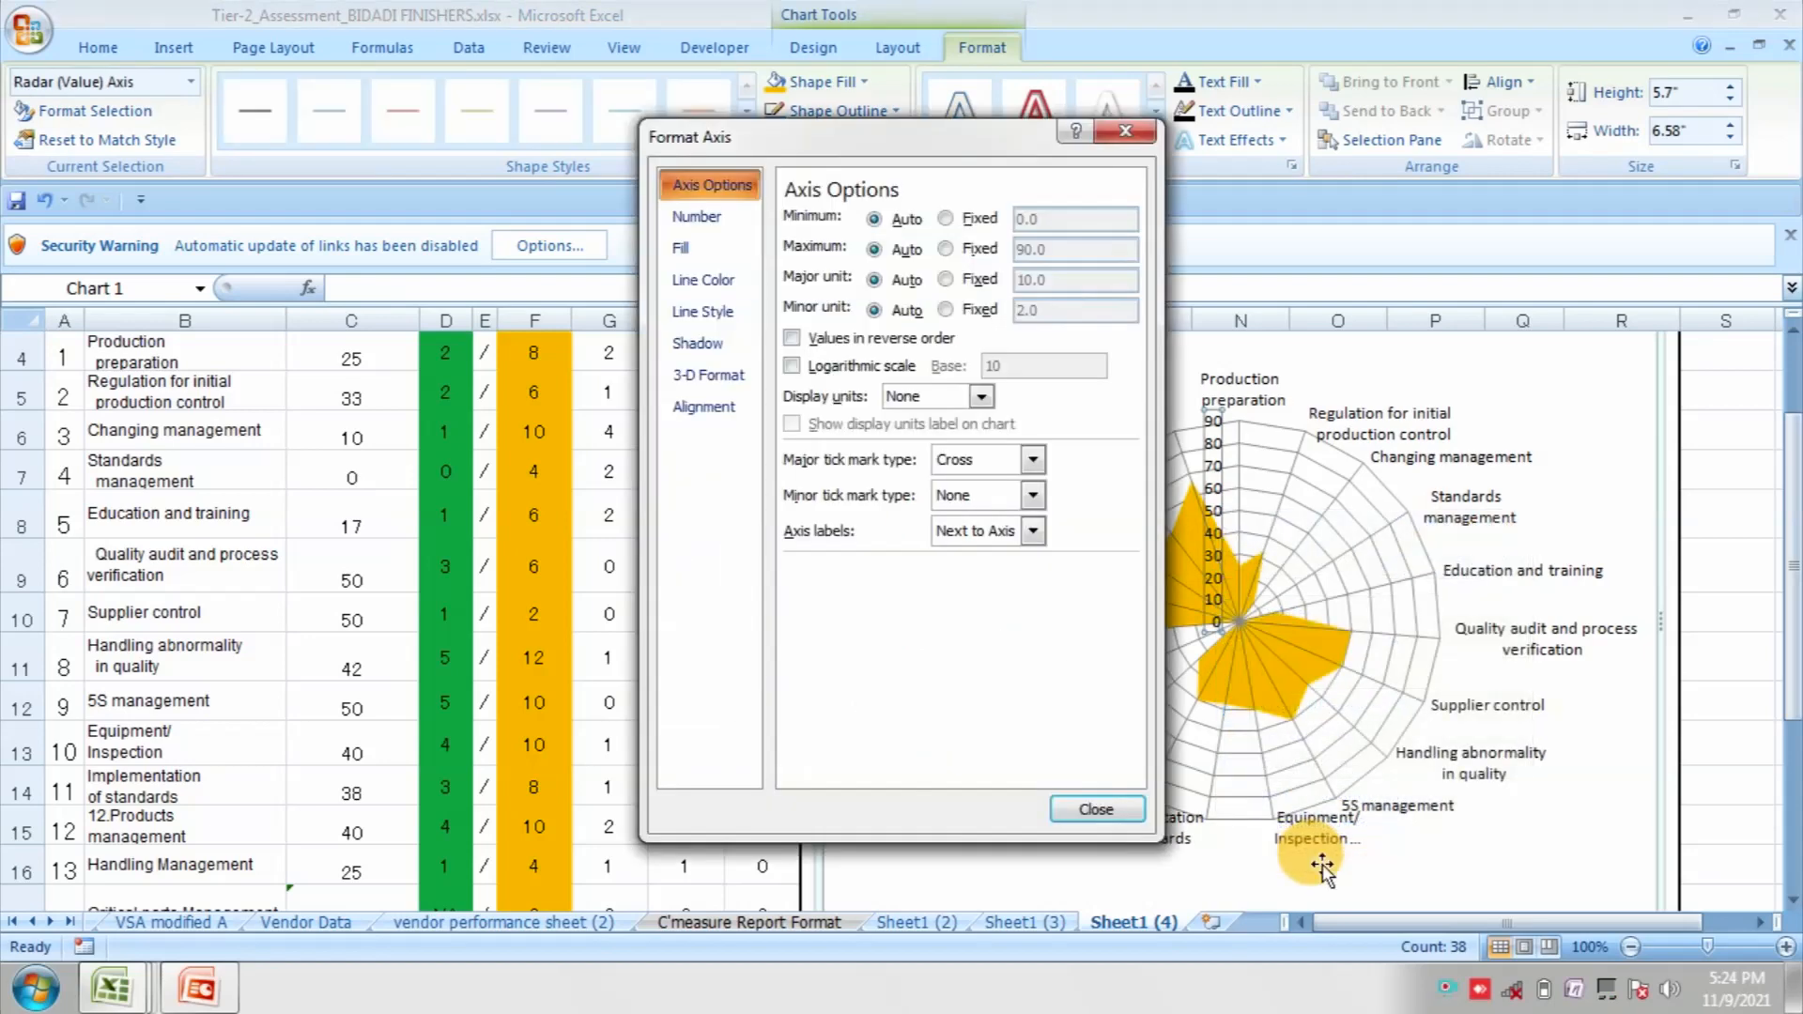
{"action": "left_click", "coordinate": [946, 219]}
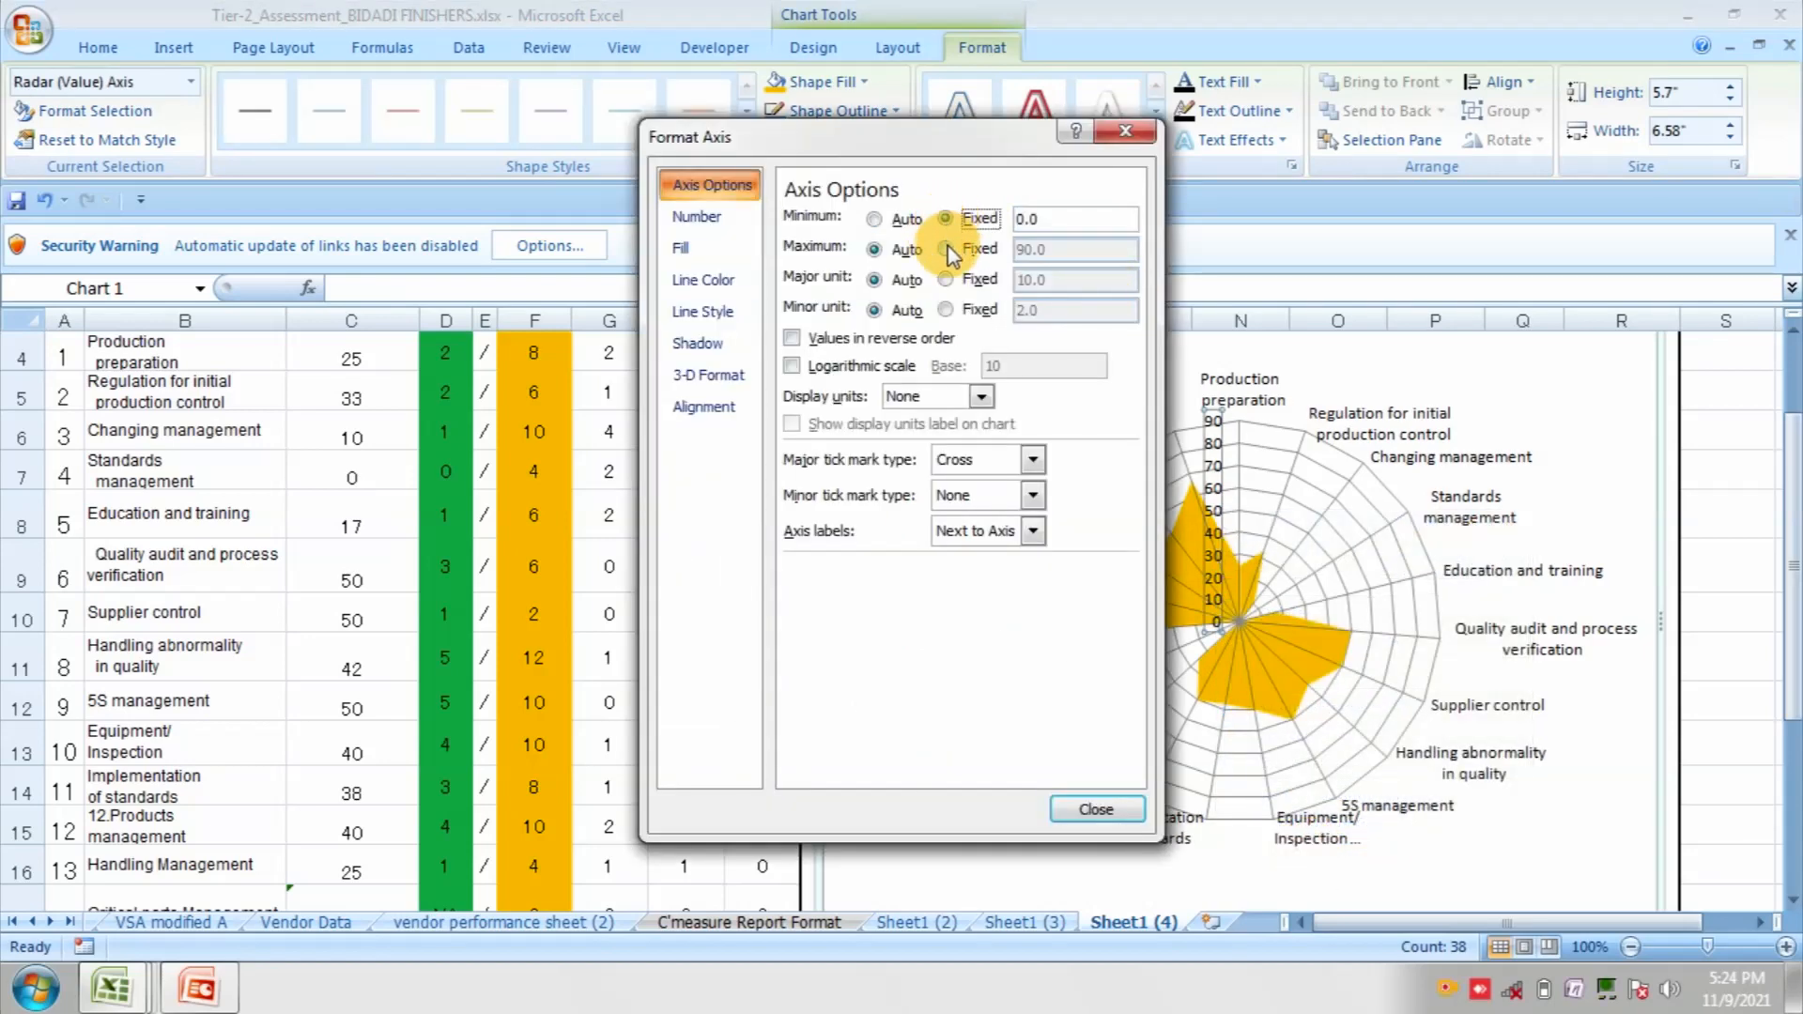
{"action": "left_click", "coordinate": [947, 249]}
{"action": "left_click", "coordinate": [946, 279]}
{"action": "left_click", "coordinate": [946, 309]}
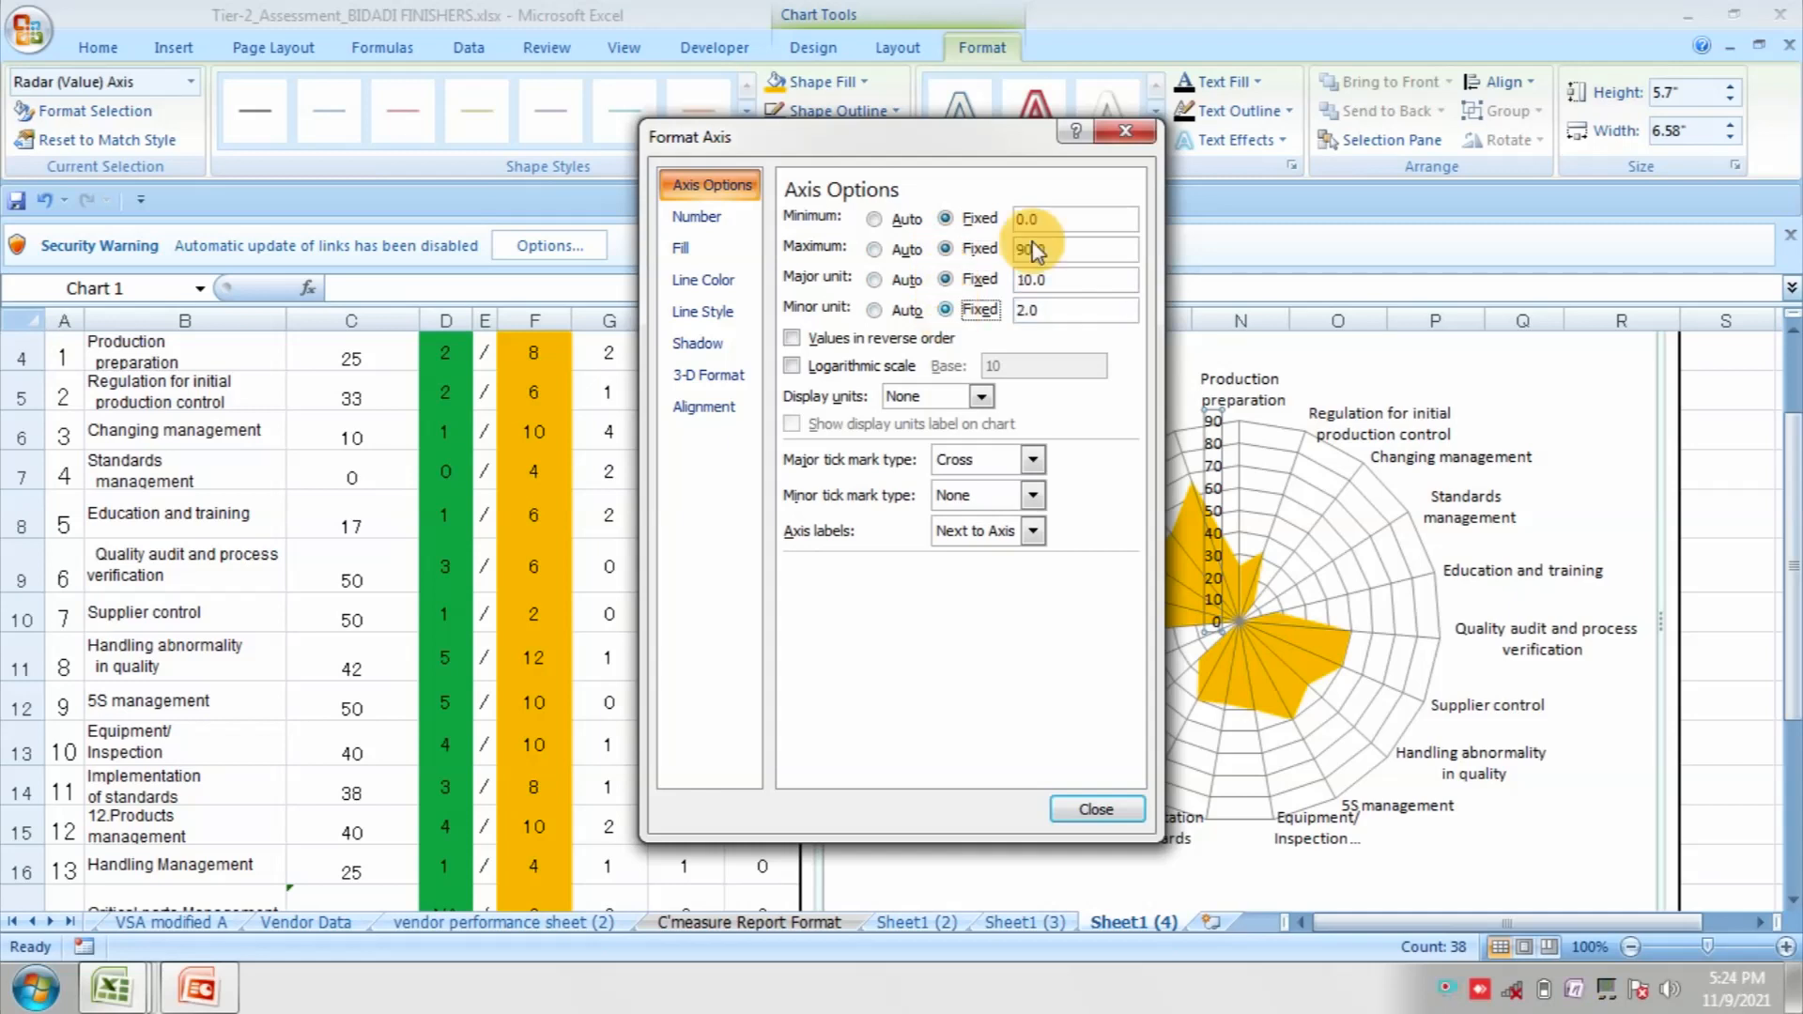
Step: Set the radar axis maximum to 100 and its major unit to 20, and deselect the chart
{"action": "left_click", "coordinate": [1088, 249]}
{"action": "key", "text": "BackSpace"}
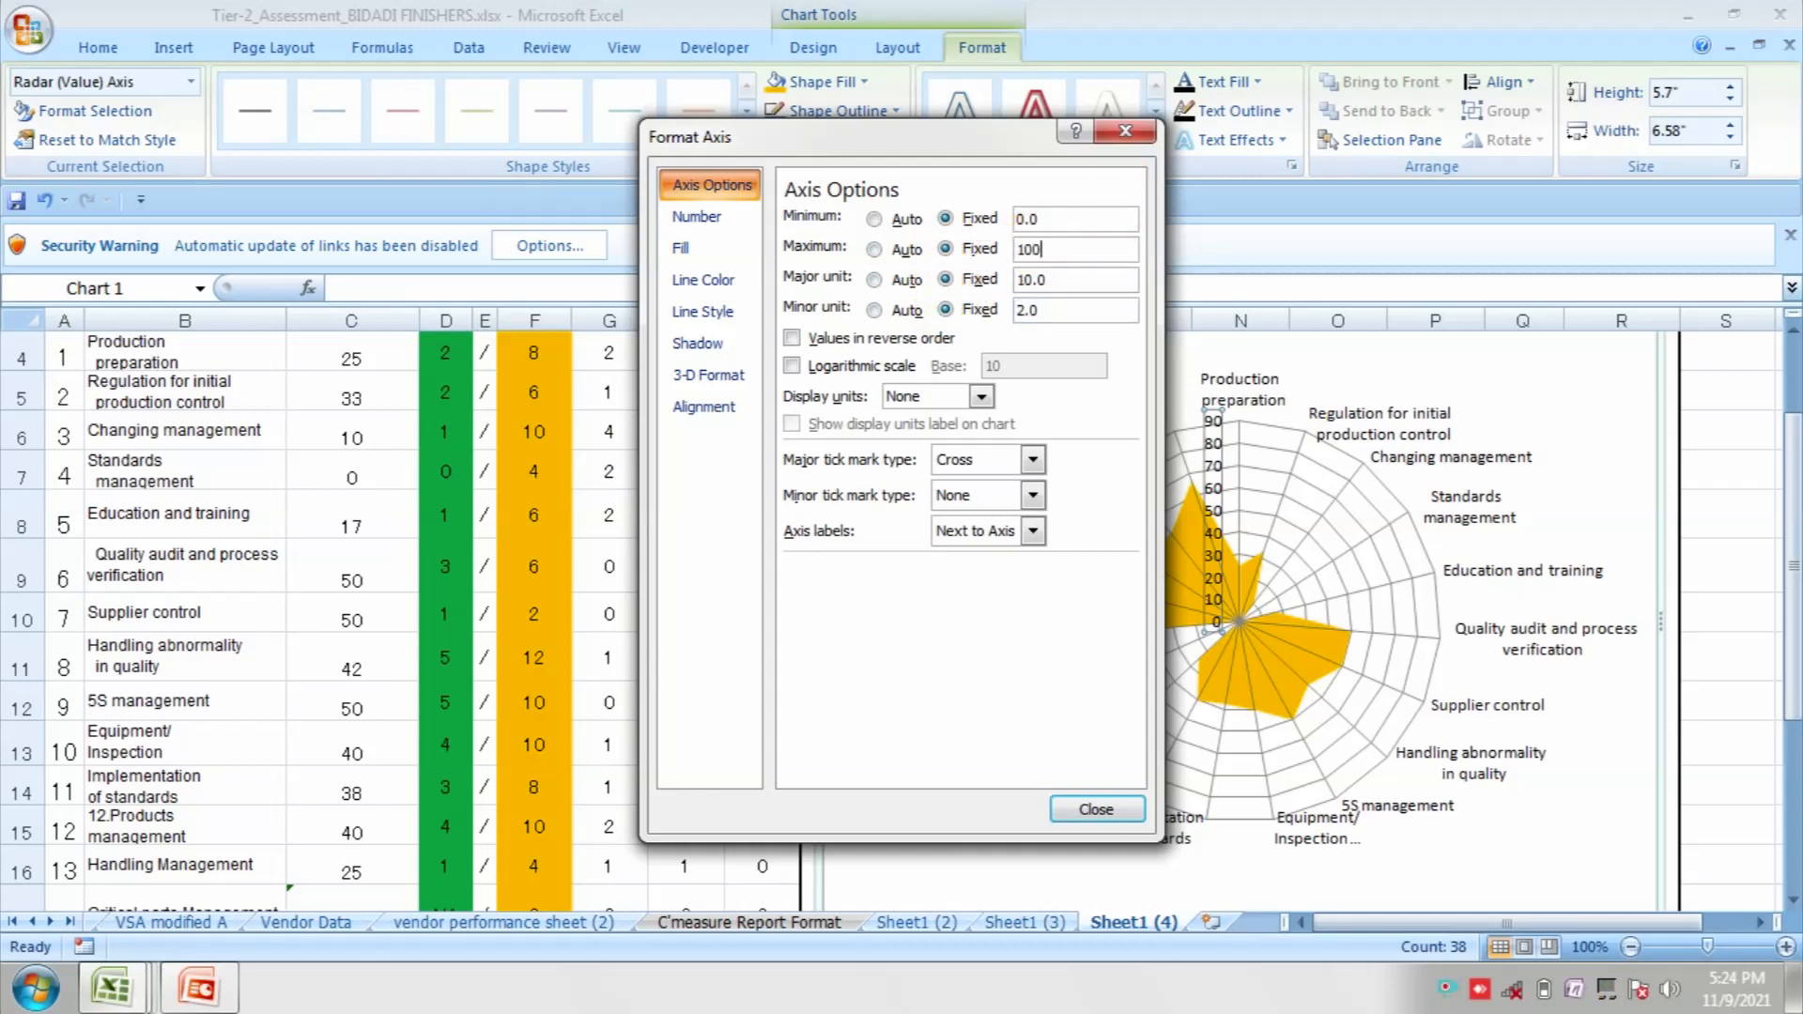
{"action": "left_click", "coordinate": [1078, 285]}
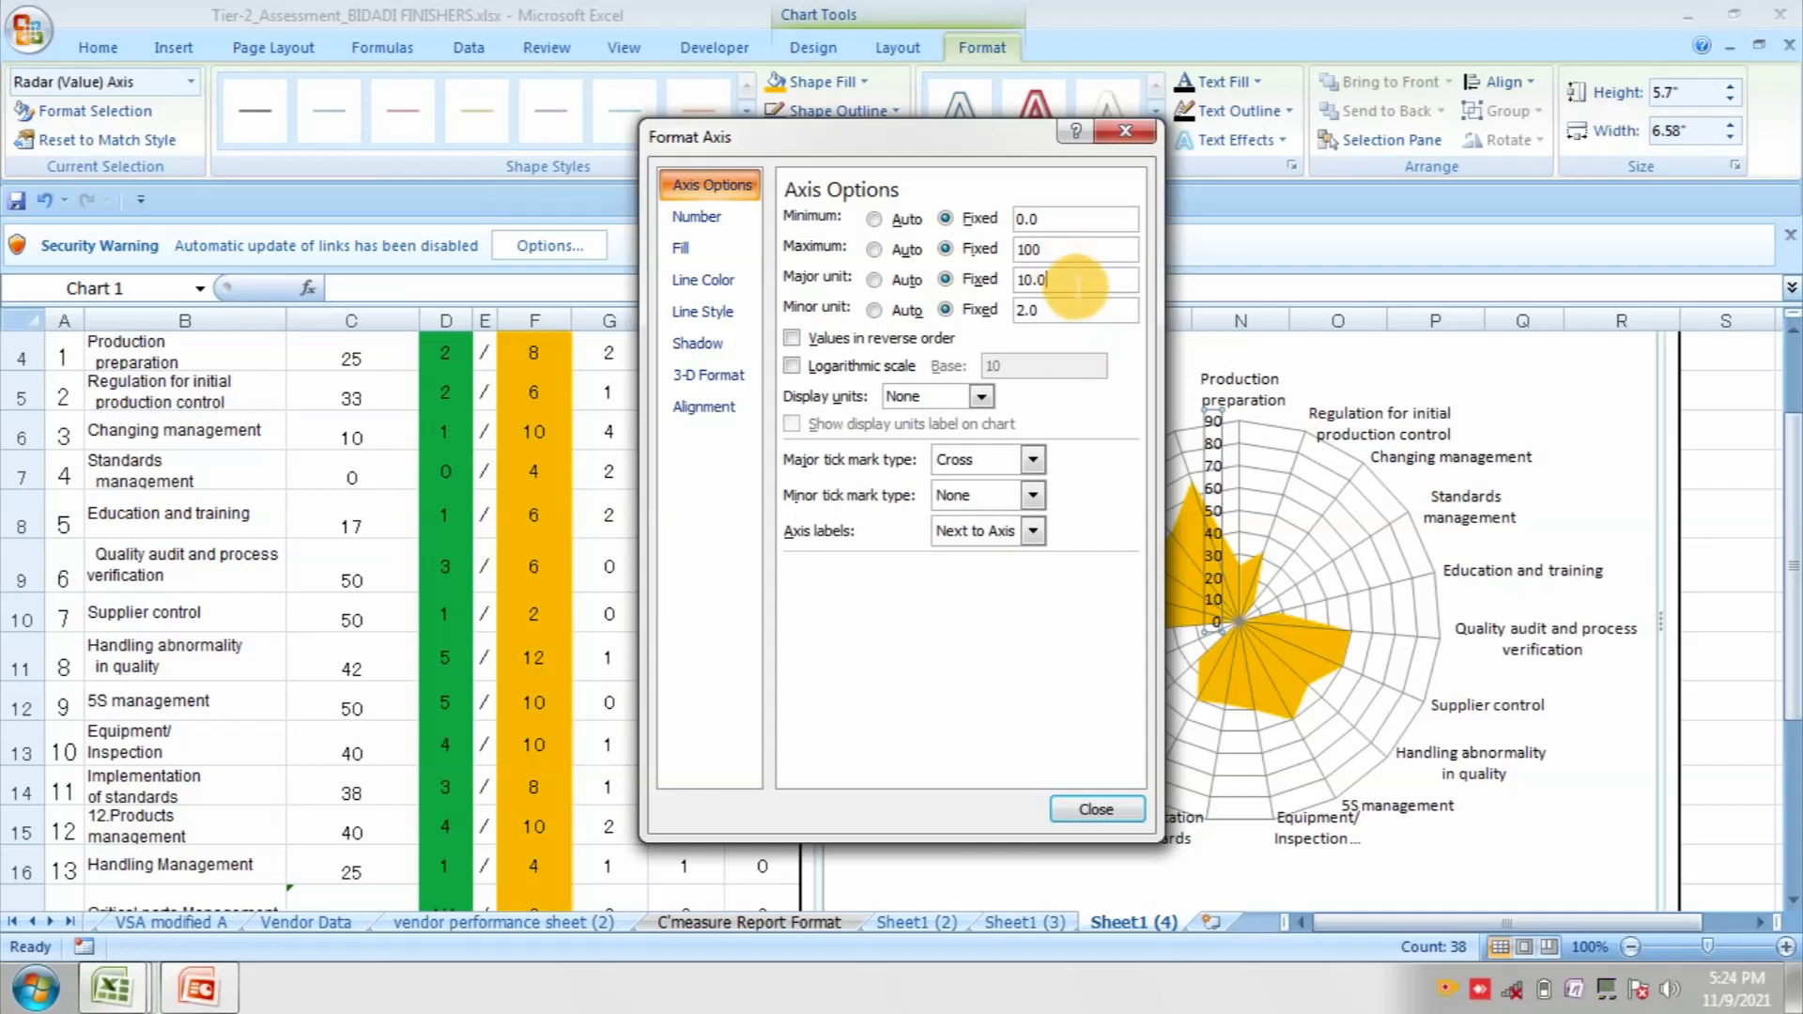
{"action": "key", "text": "BackSpace"}
{"action": "key", "text": "BackSpace"}
{"action": "key", "text": "BackSpace"}
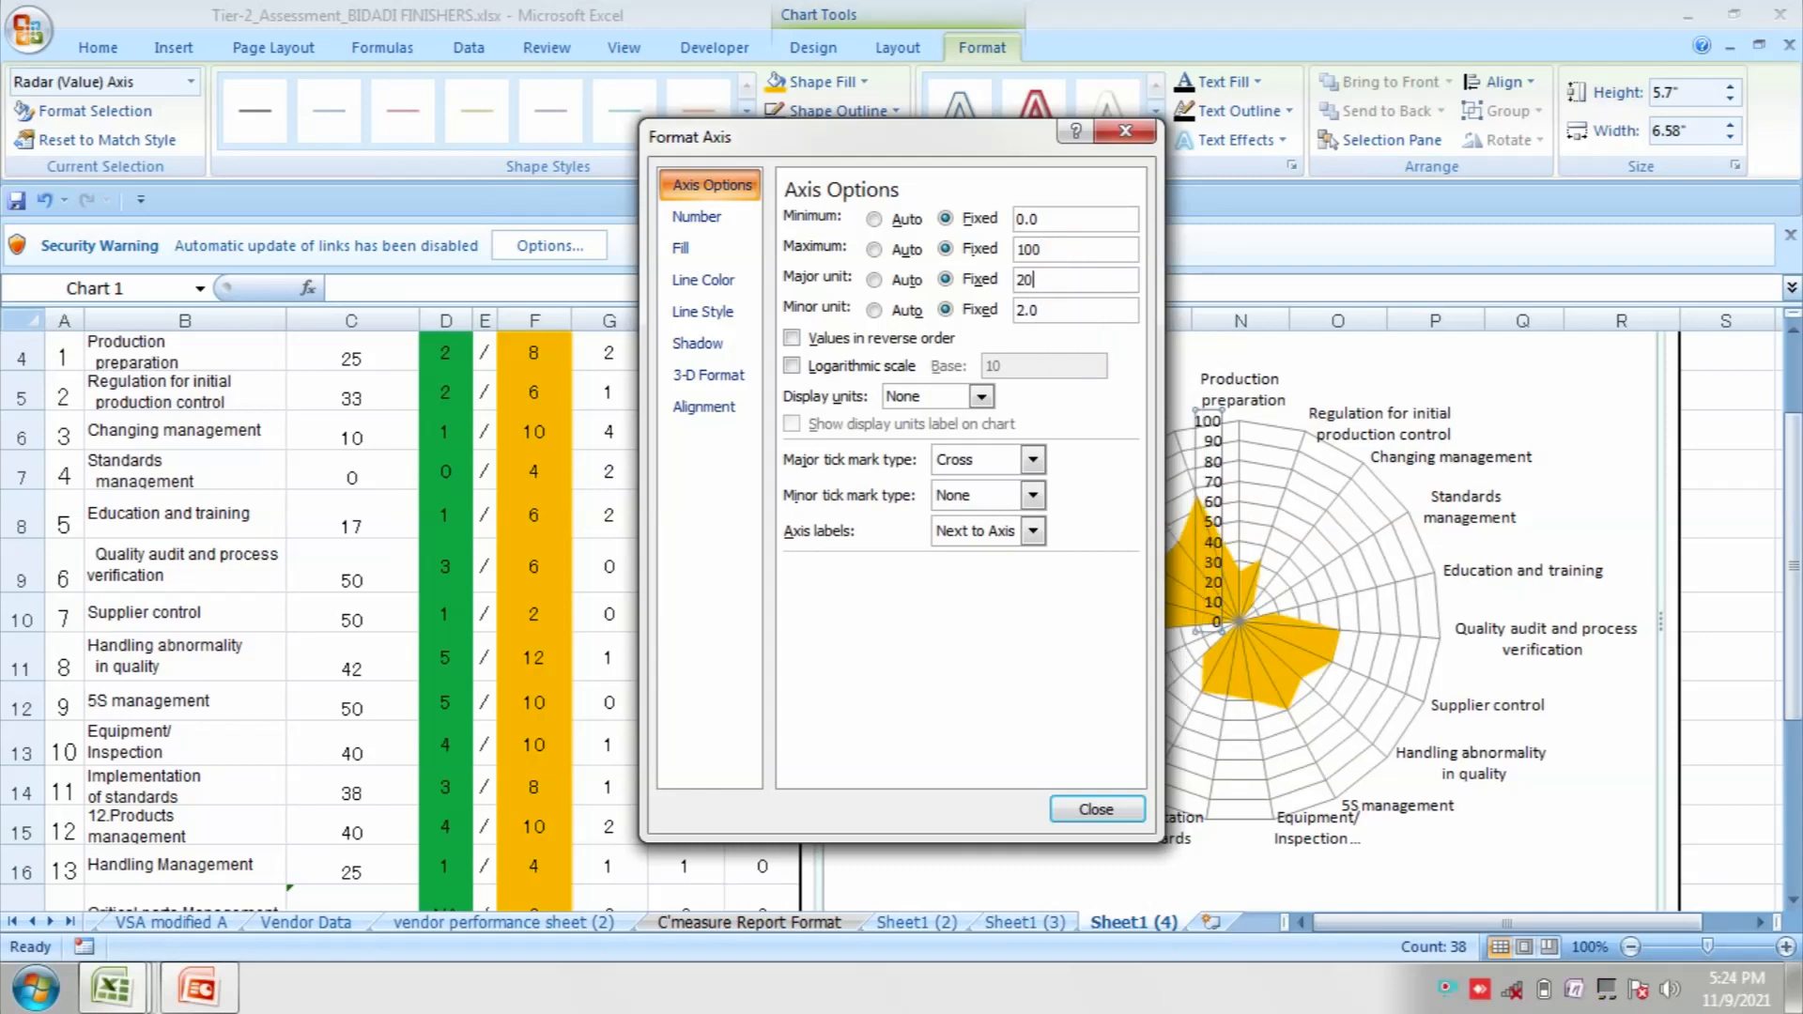
{"action": "left_click", "coordinate": [1092, 809]}
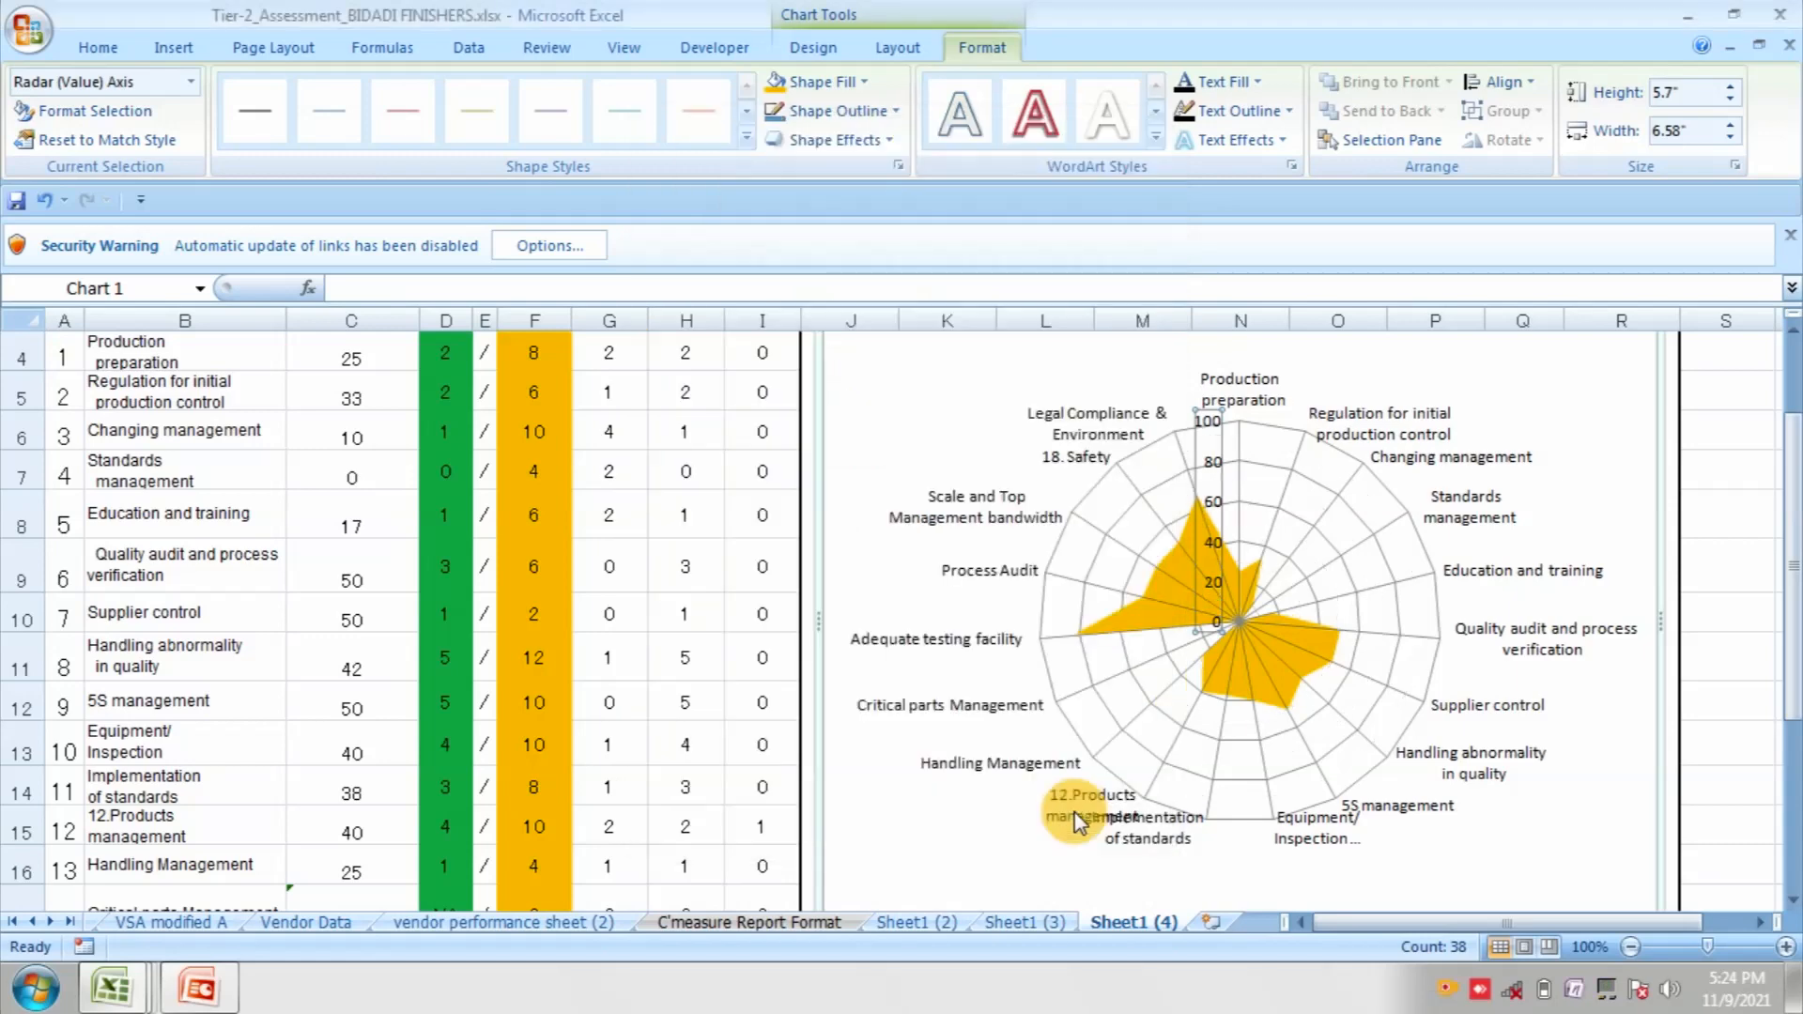
{"action": "left_click", "coordinate": [740, 651]}
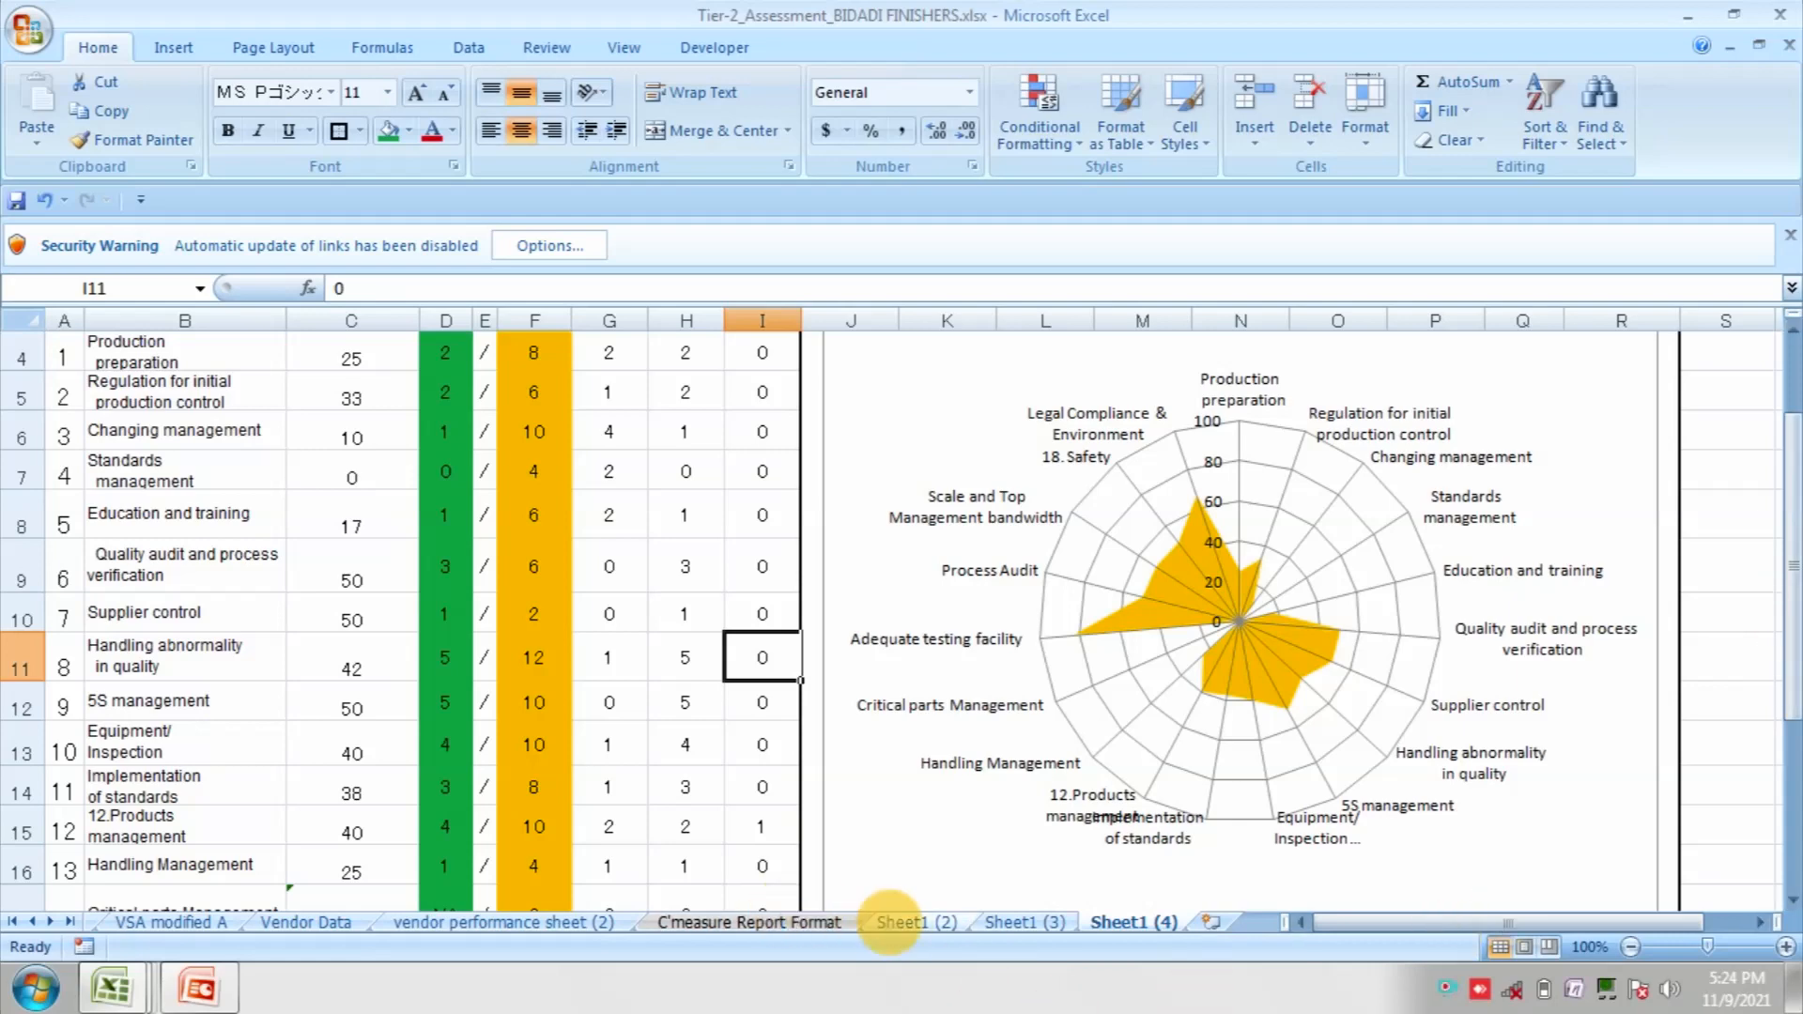
Step: Read the radar chart definition on Sheet1 (2) and return to Sheet1 (4)
{"action": "left_click", "coordinate": [902, 924]}
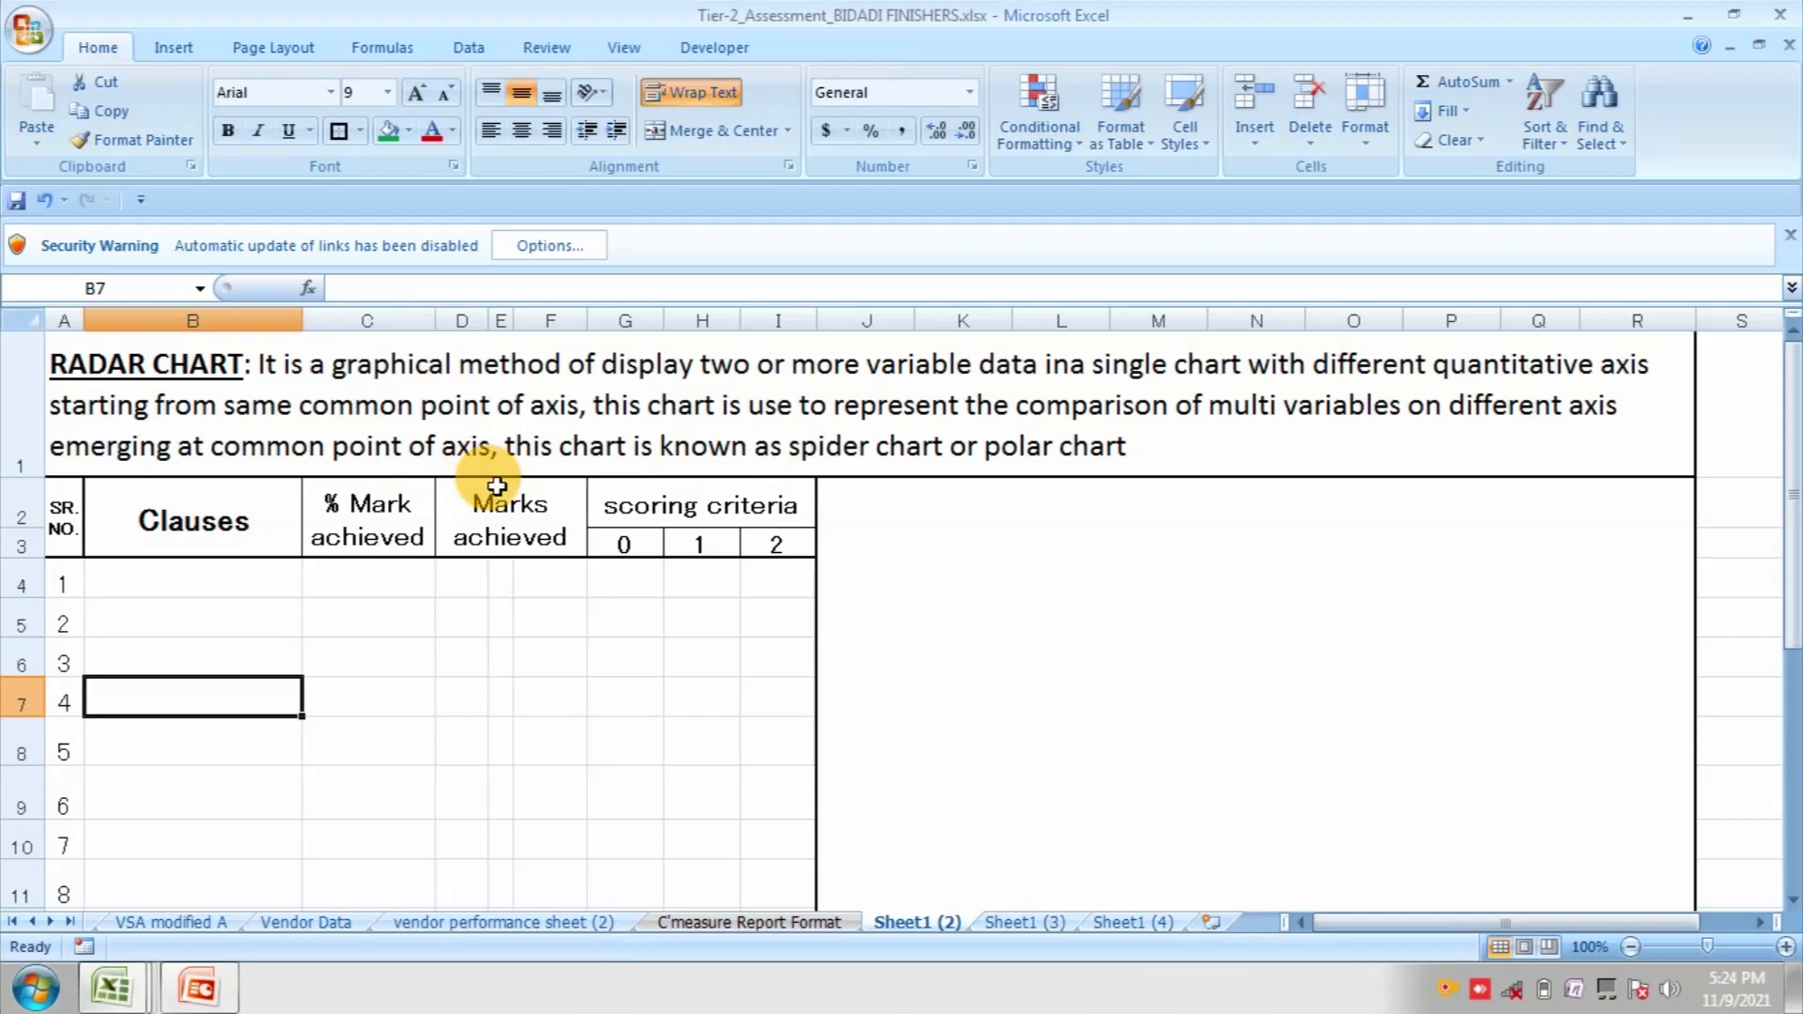
{"action": "left_click", "coordinate": [1118, 923]}
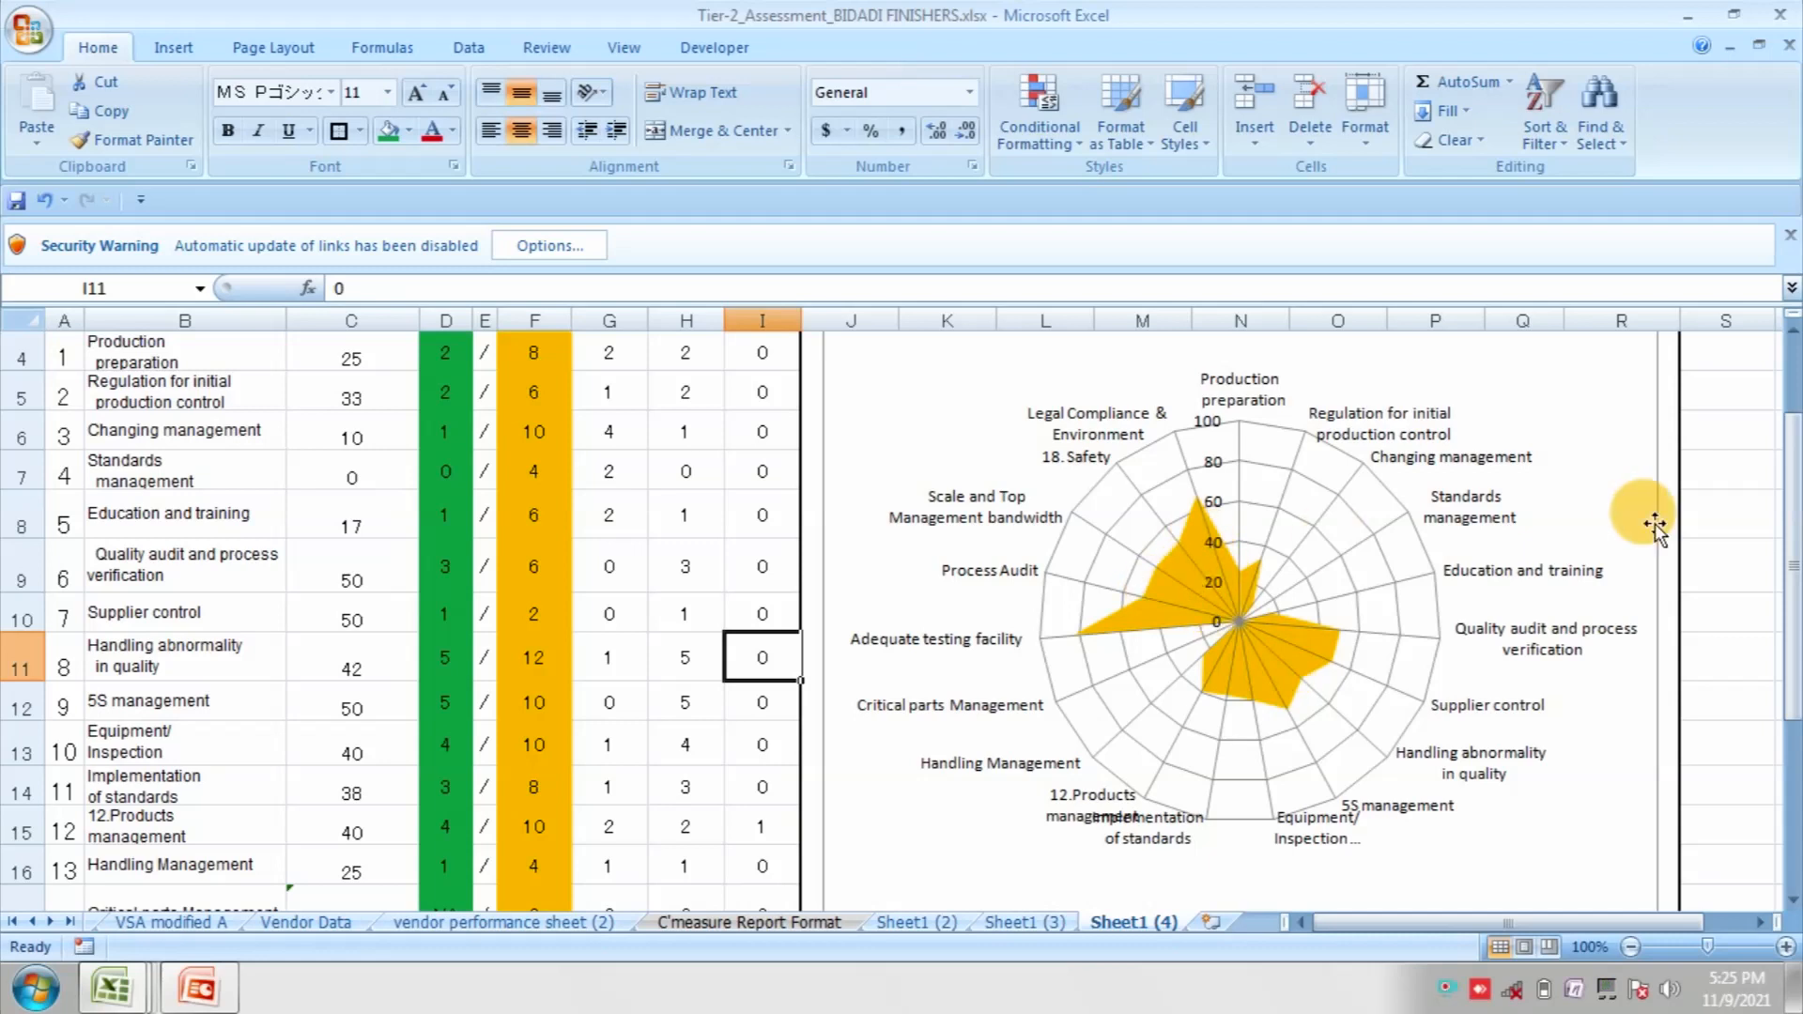
Step: Add a chart title to the radar chart using the Above Chart placement
{"action": "left_click_drag", "start_coordinate": [1793, 568], "coordinate": [1794, 510]}
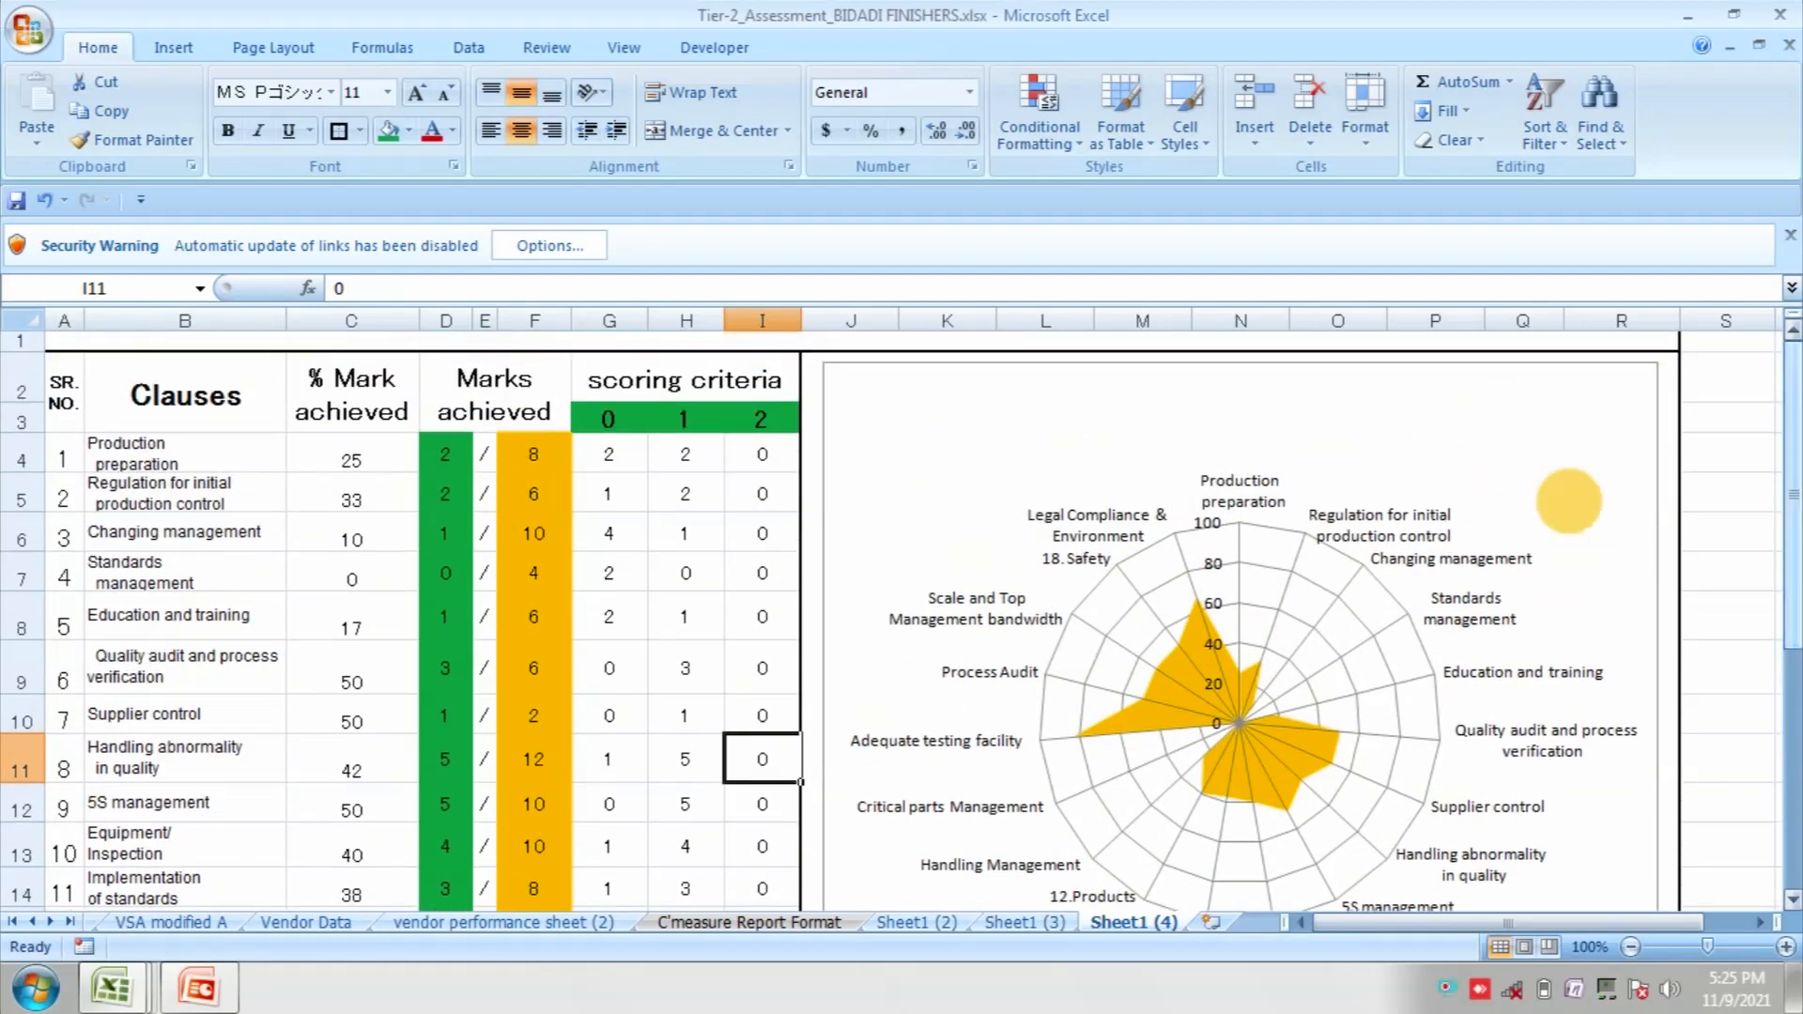
{"action": "left_click", "coordinate": [1070, 454]}
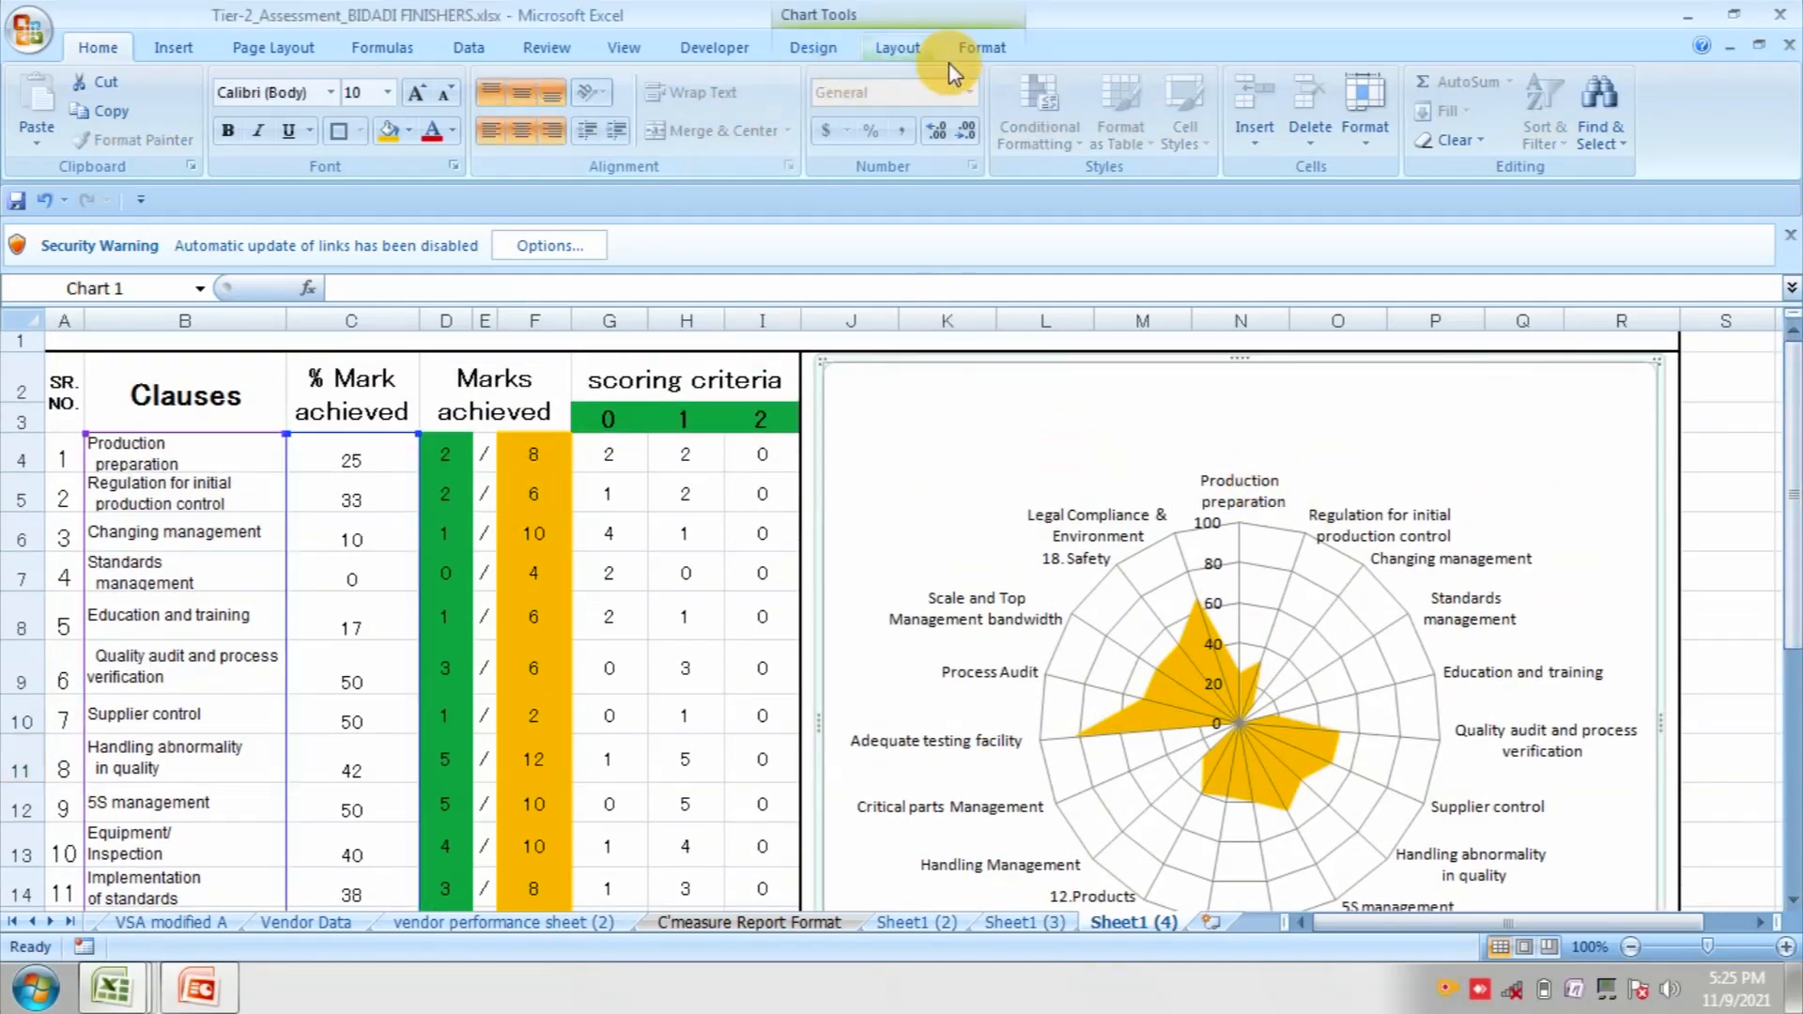
{"action": "left_click", "coordinate": [987, 45]}
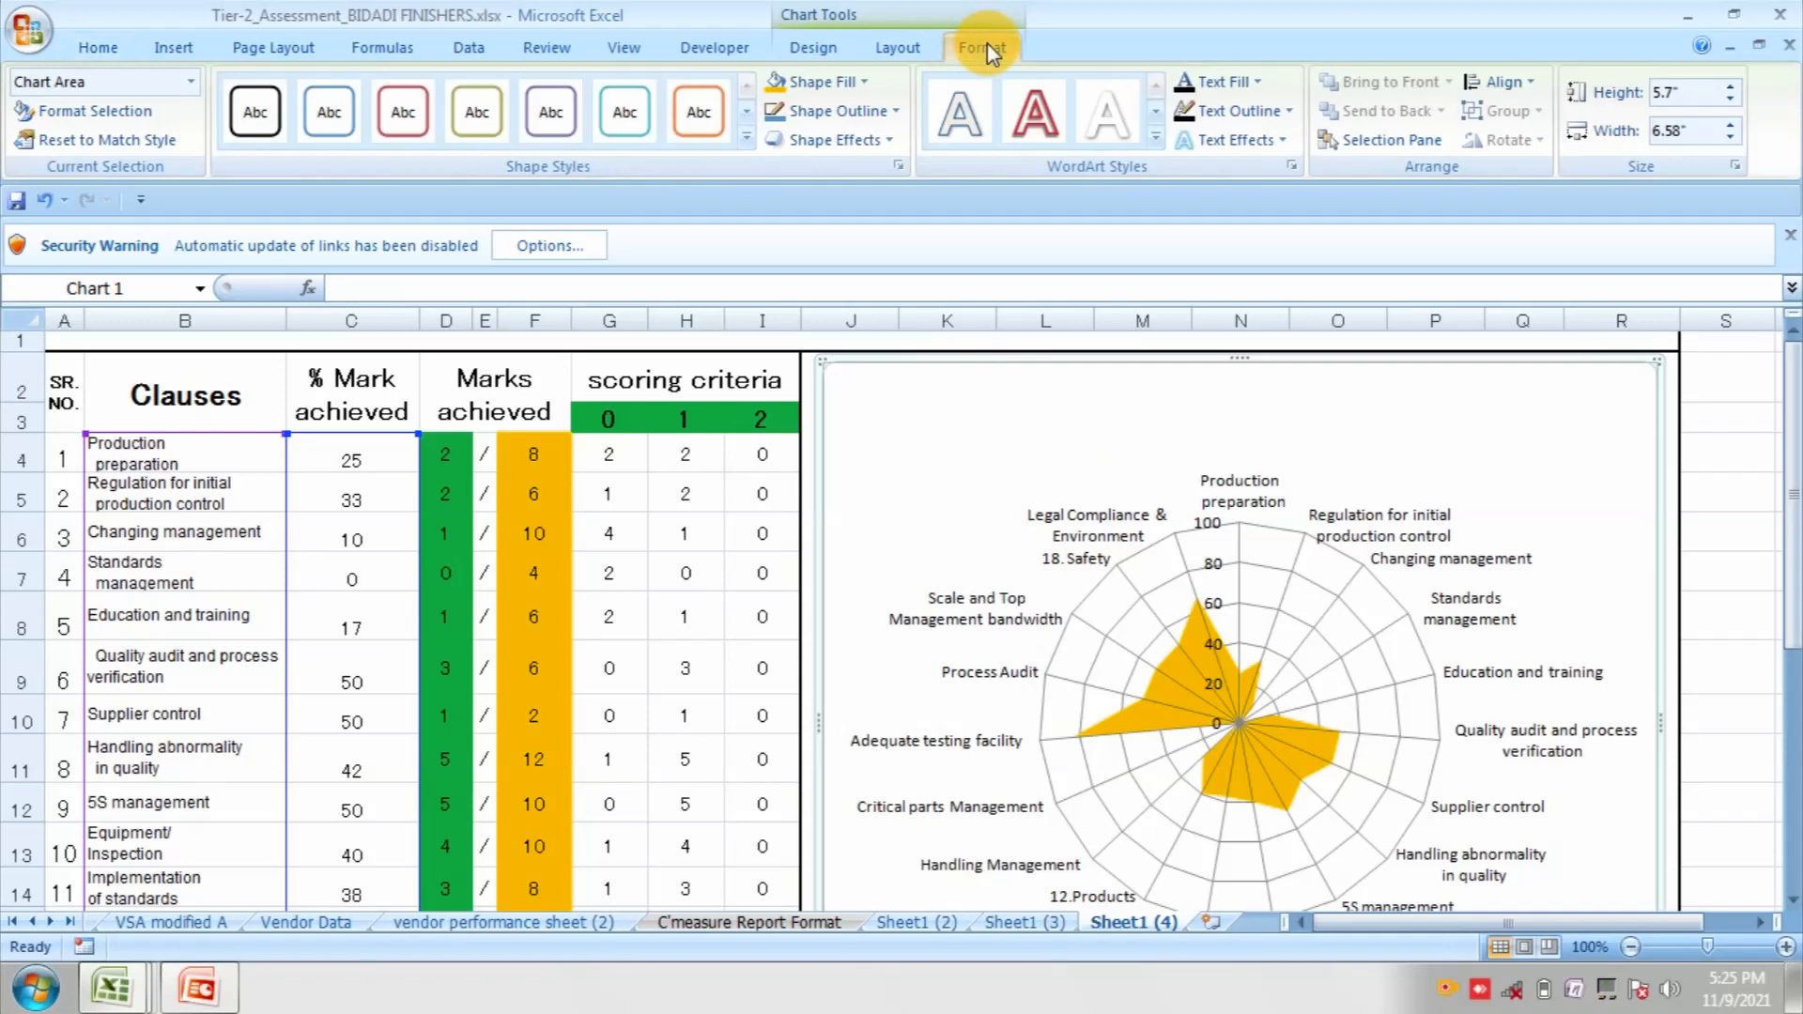
{"action": "left_click", "coordinate": [897, 47]}
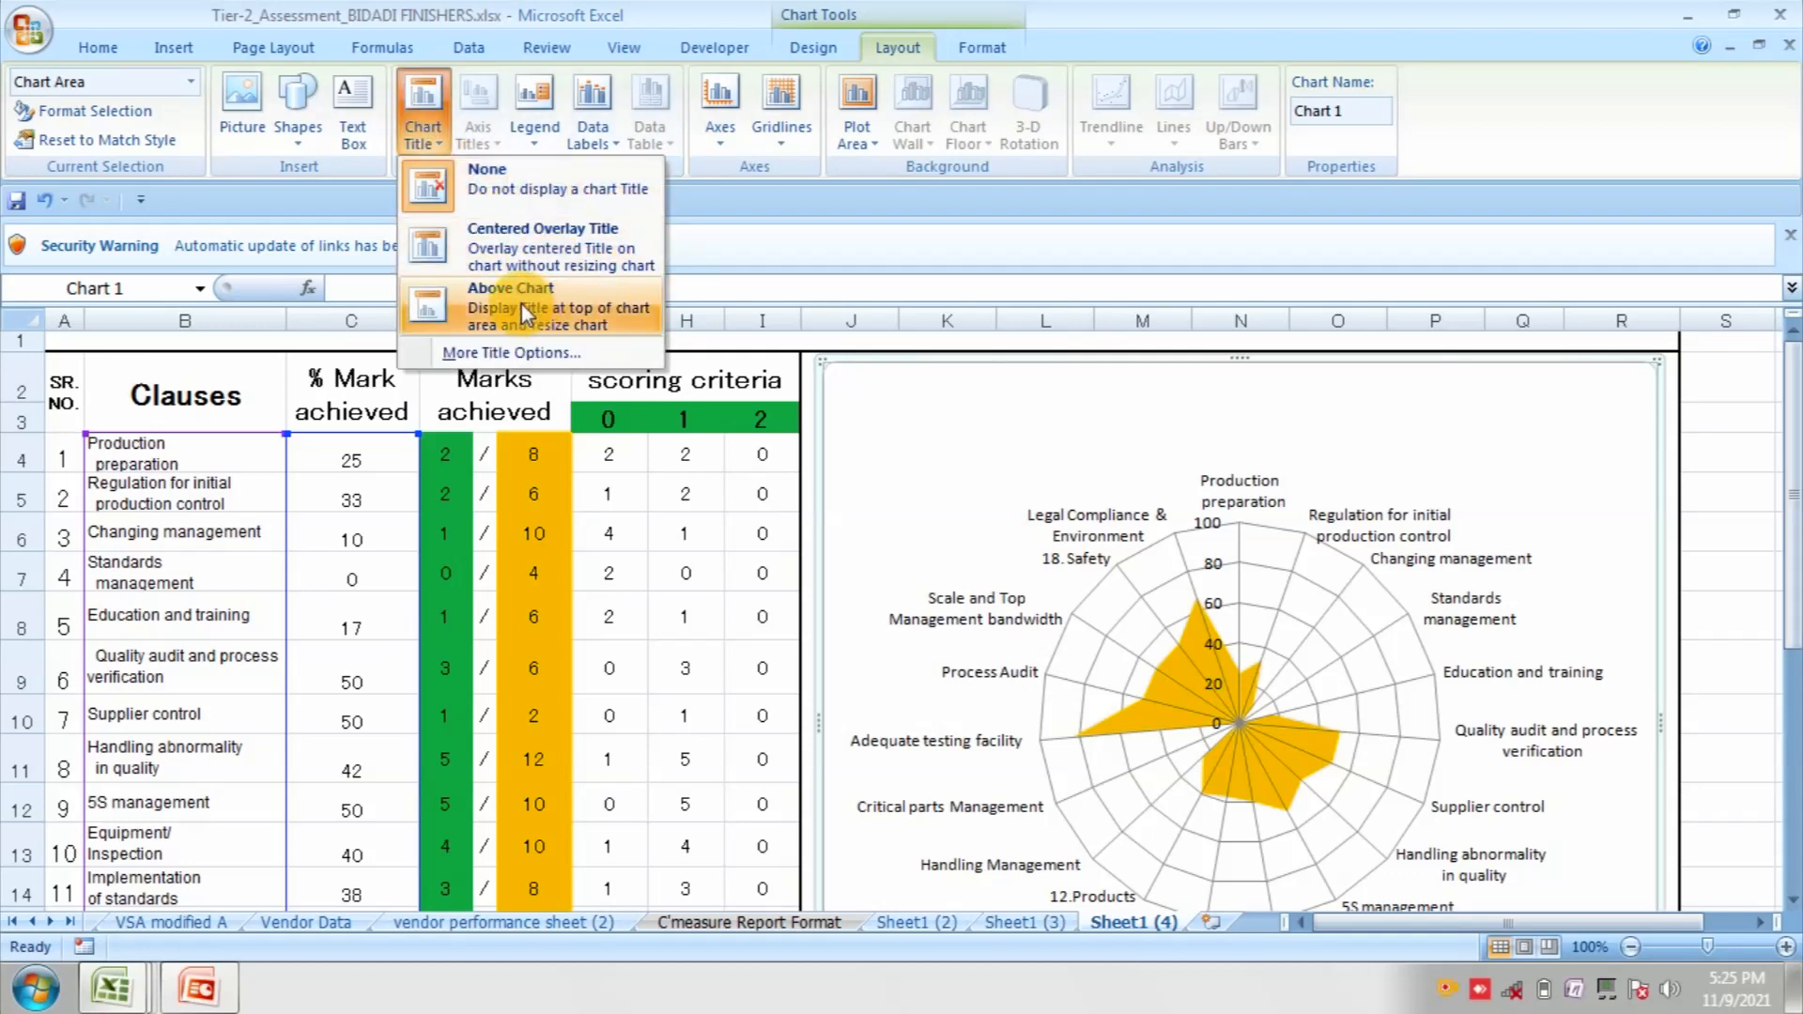
{"action": "left_click", "coordinate": [521, 303]}
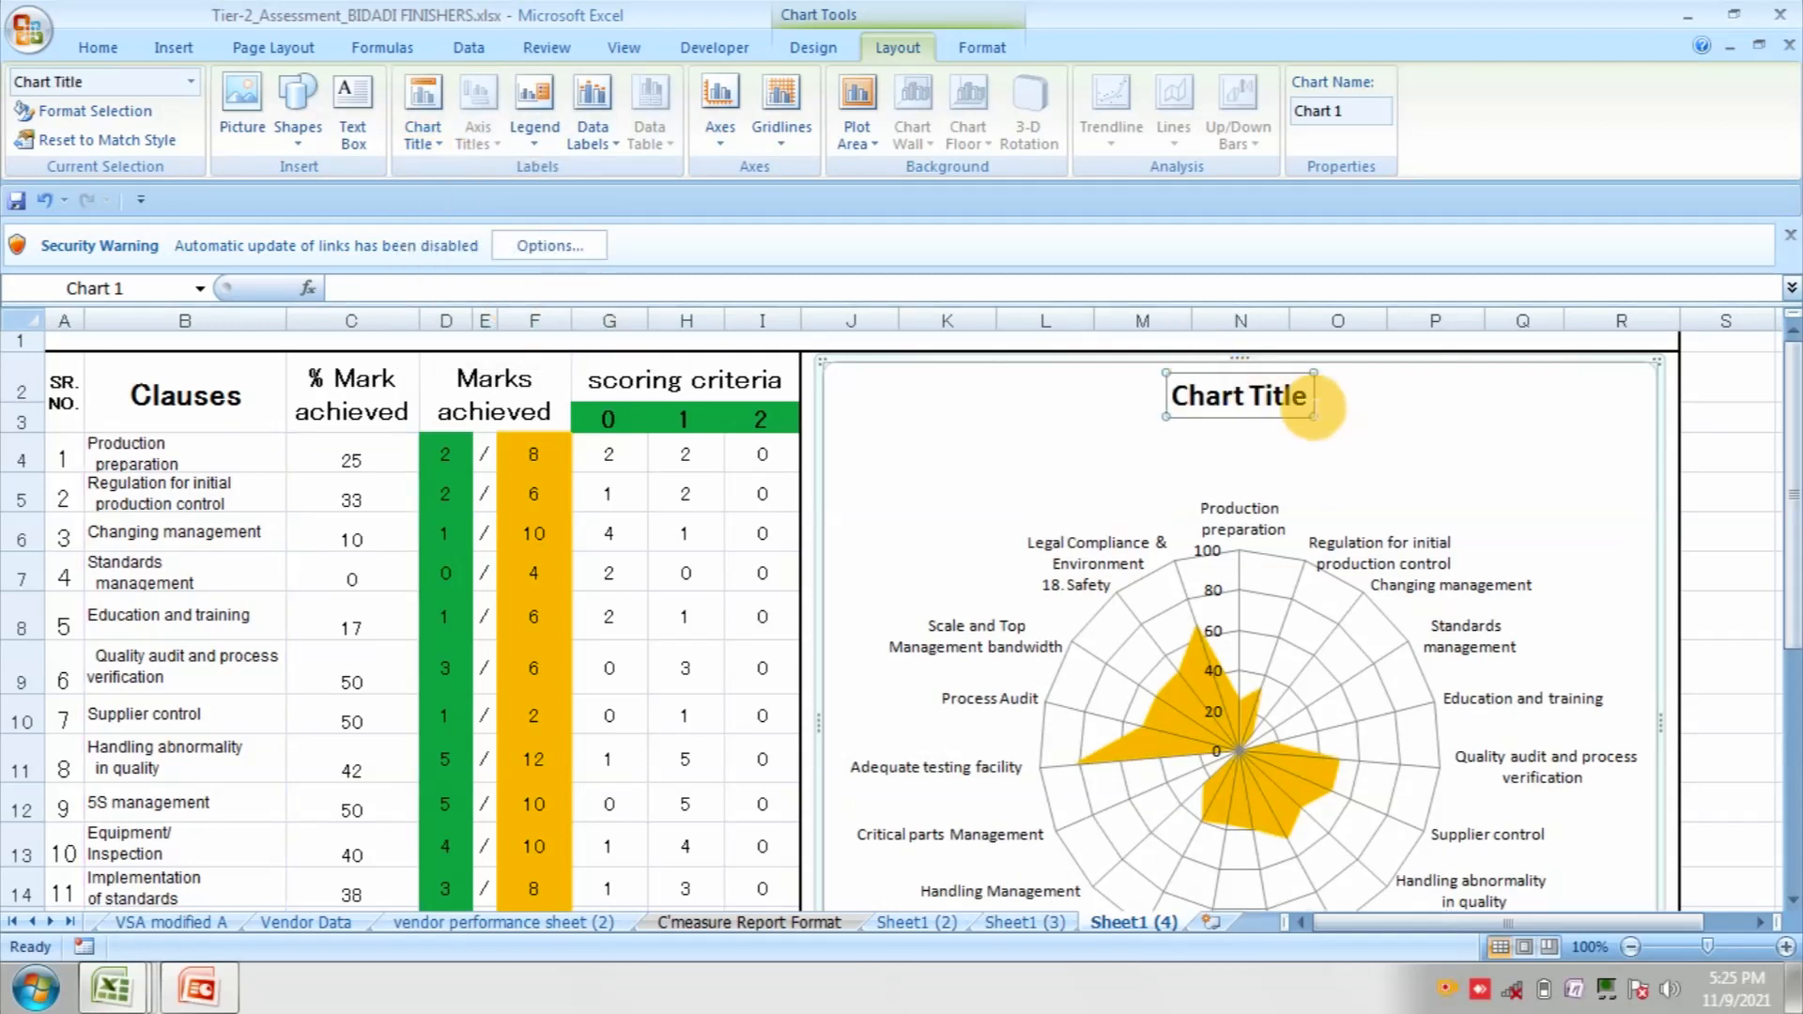
Step: Replace the placeholder chart title with "audit score radar chart"
{"action": "left_click", "coordinate": [1308, 404]}
{"action": "key", "text": "BackSpace"}
{"action": "key", "text": "BackSpace"}
{"action": "key", "text": "BackSpace"}
{"action": "key", "text": "BackSpace"}
{"action": "key", "text": "BackSpace"}
{"action": "key", "text": "BackSpace"}
{"action": "key", "text": "BackSpace"}
{"action": "key", "text": "BackSpace"}
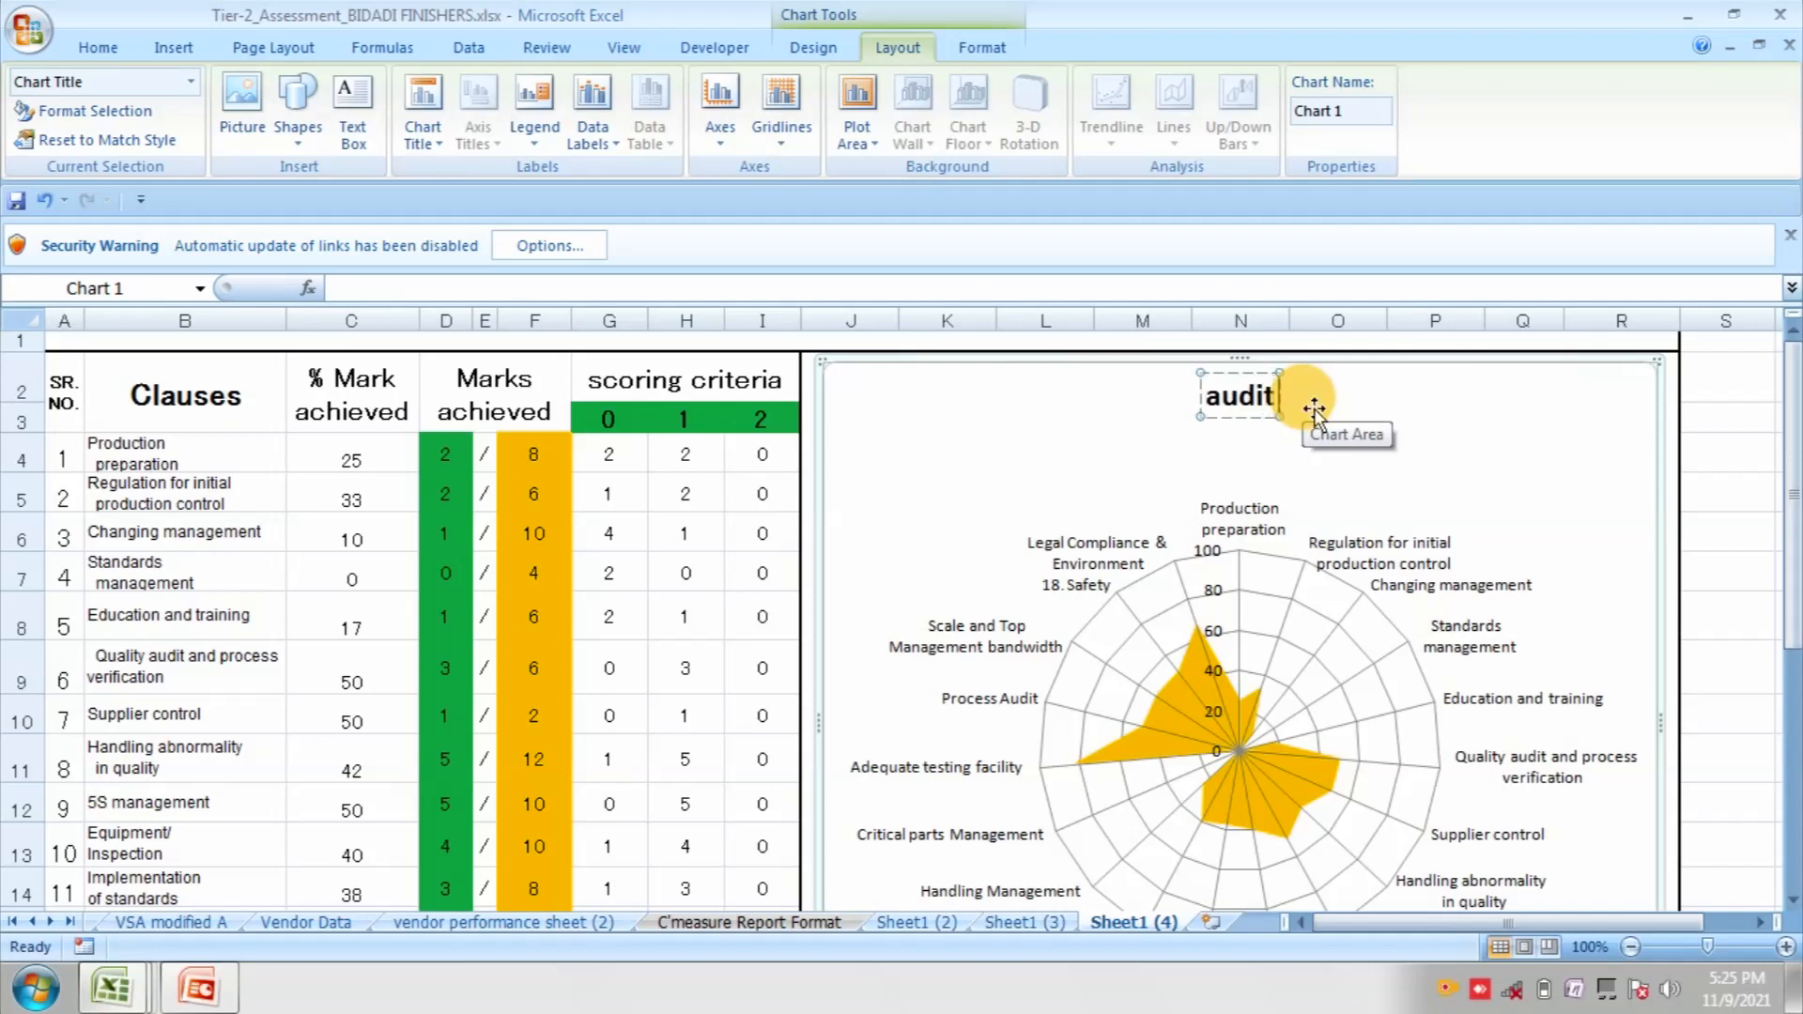
{"action": "type", "text": "audit score radar chart"}
{"action": "left_click", "coordinate": [1754, 489]}
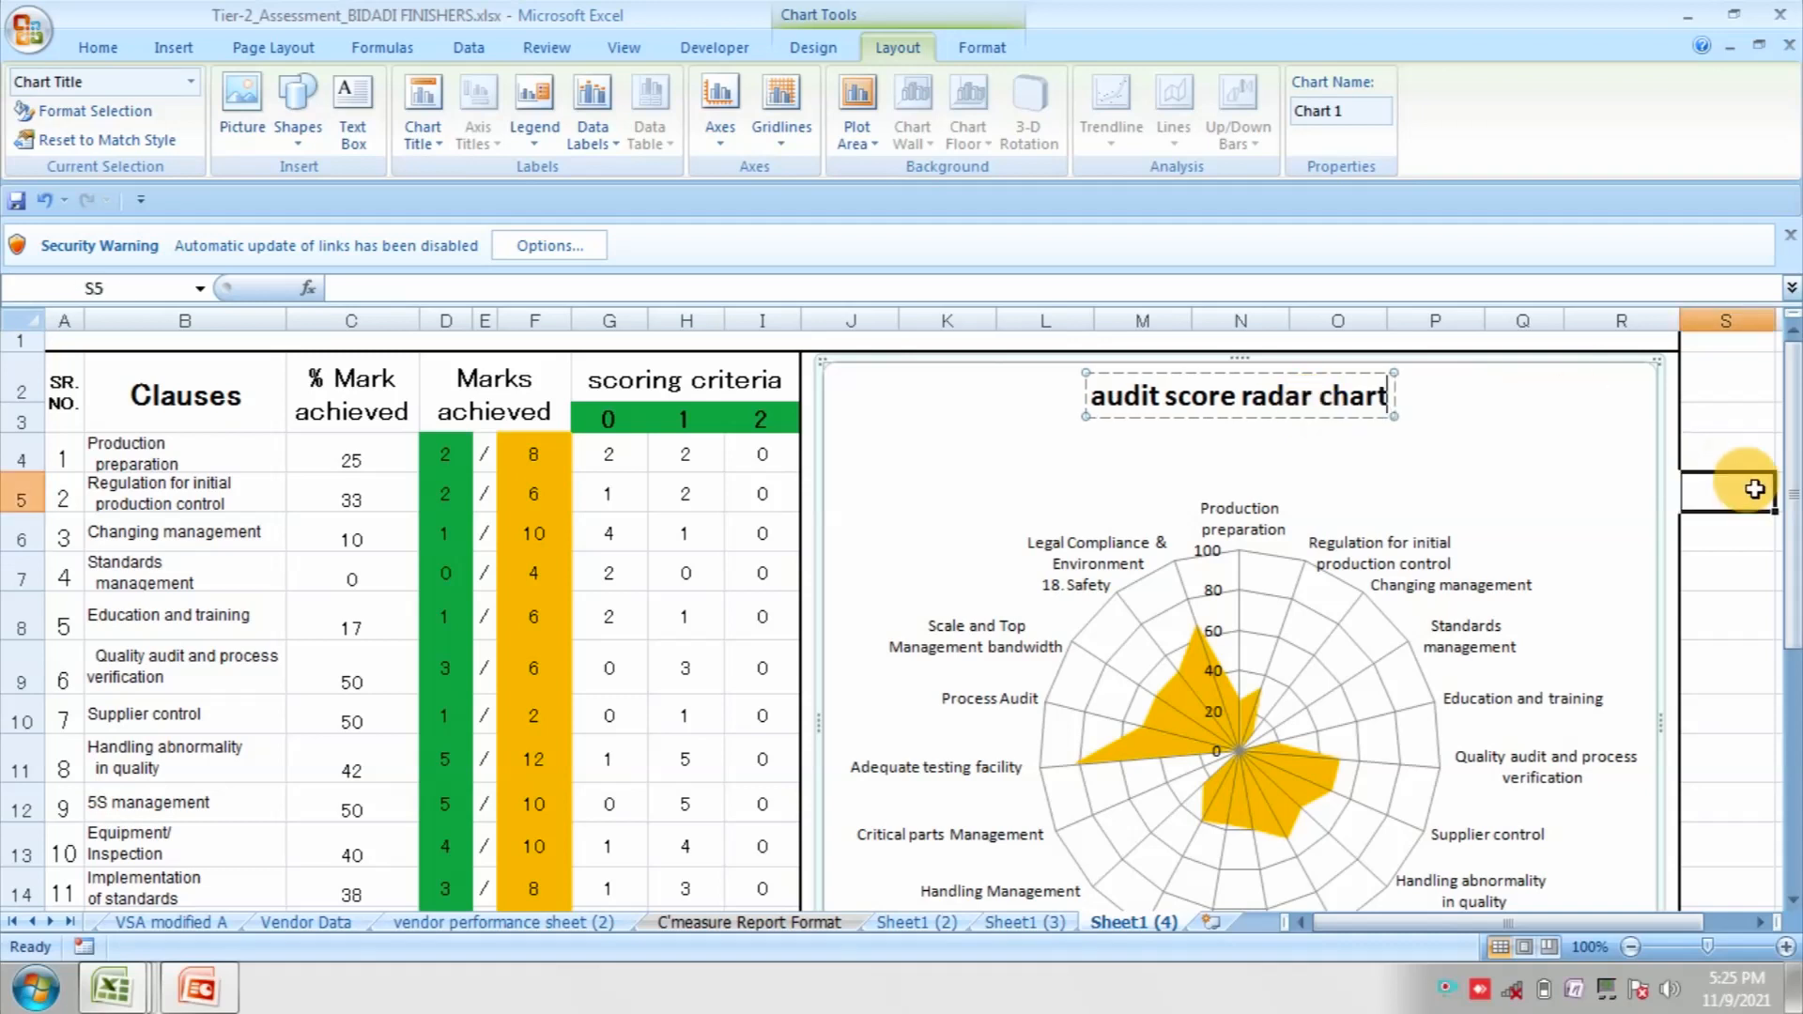